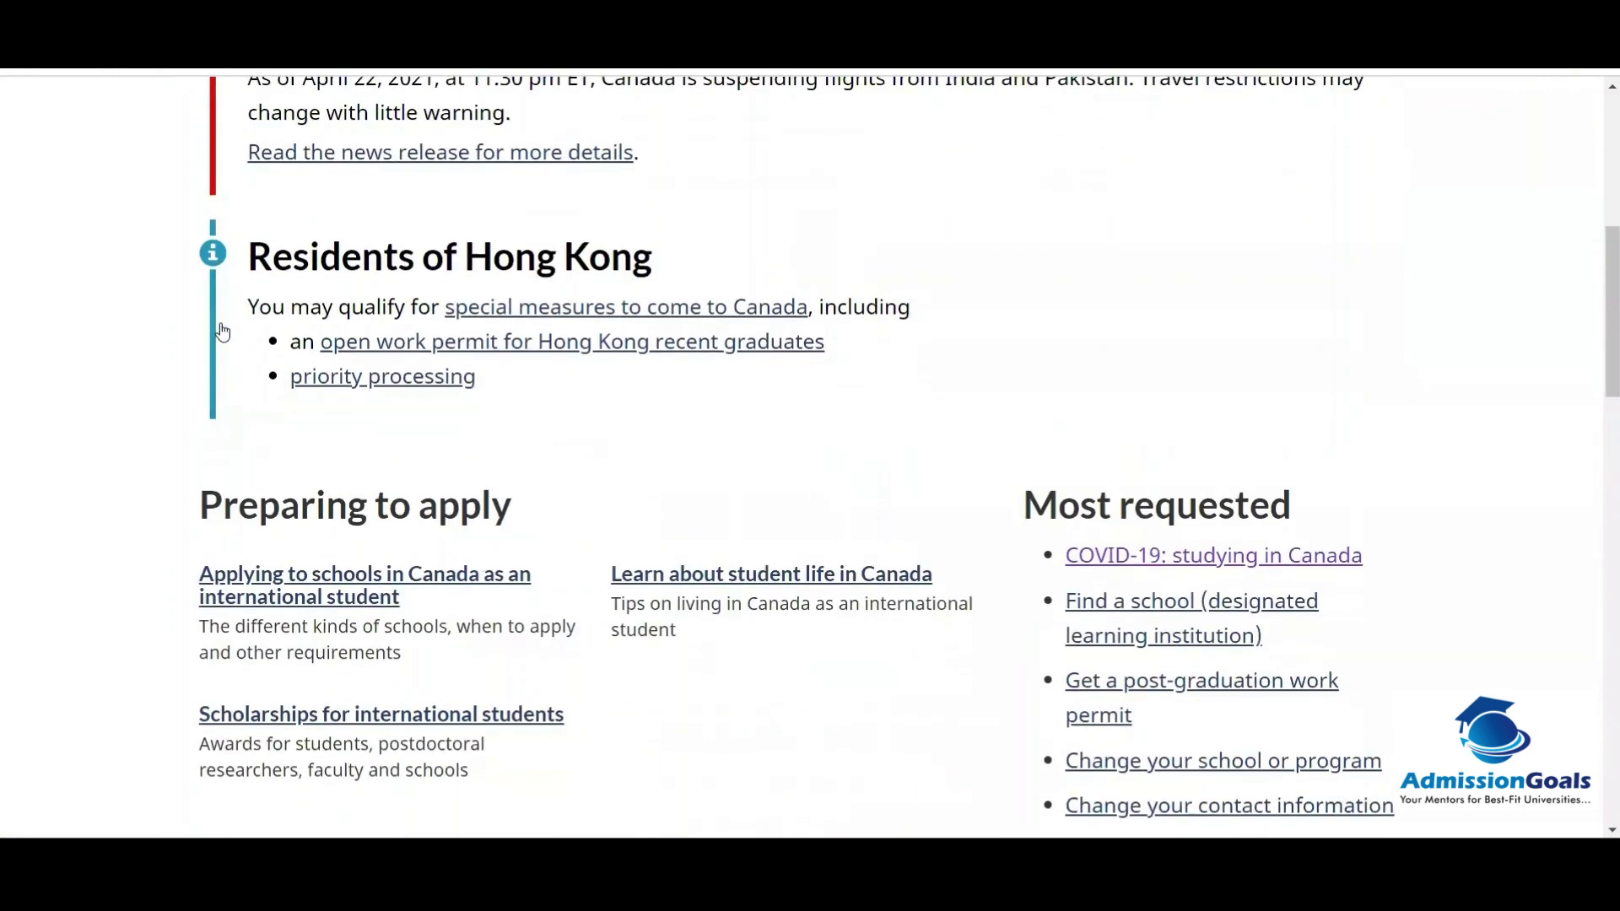
# Step: Scroll the Study in Canada page past the study permit links to the Features section
pyautogui.scroll(-7, 222, 331)
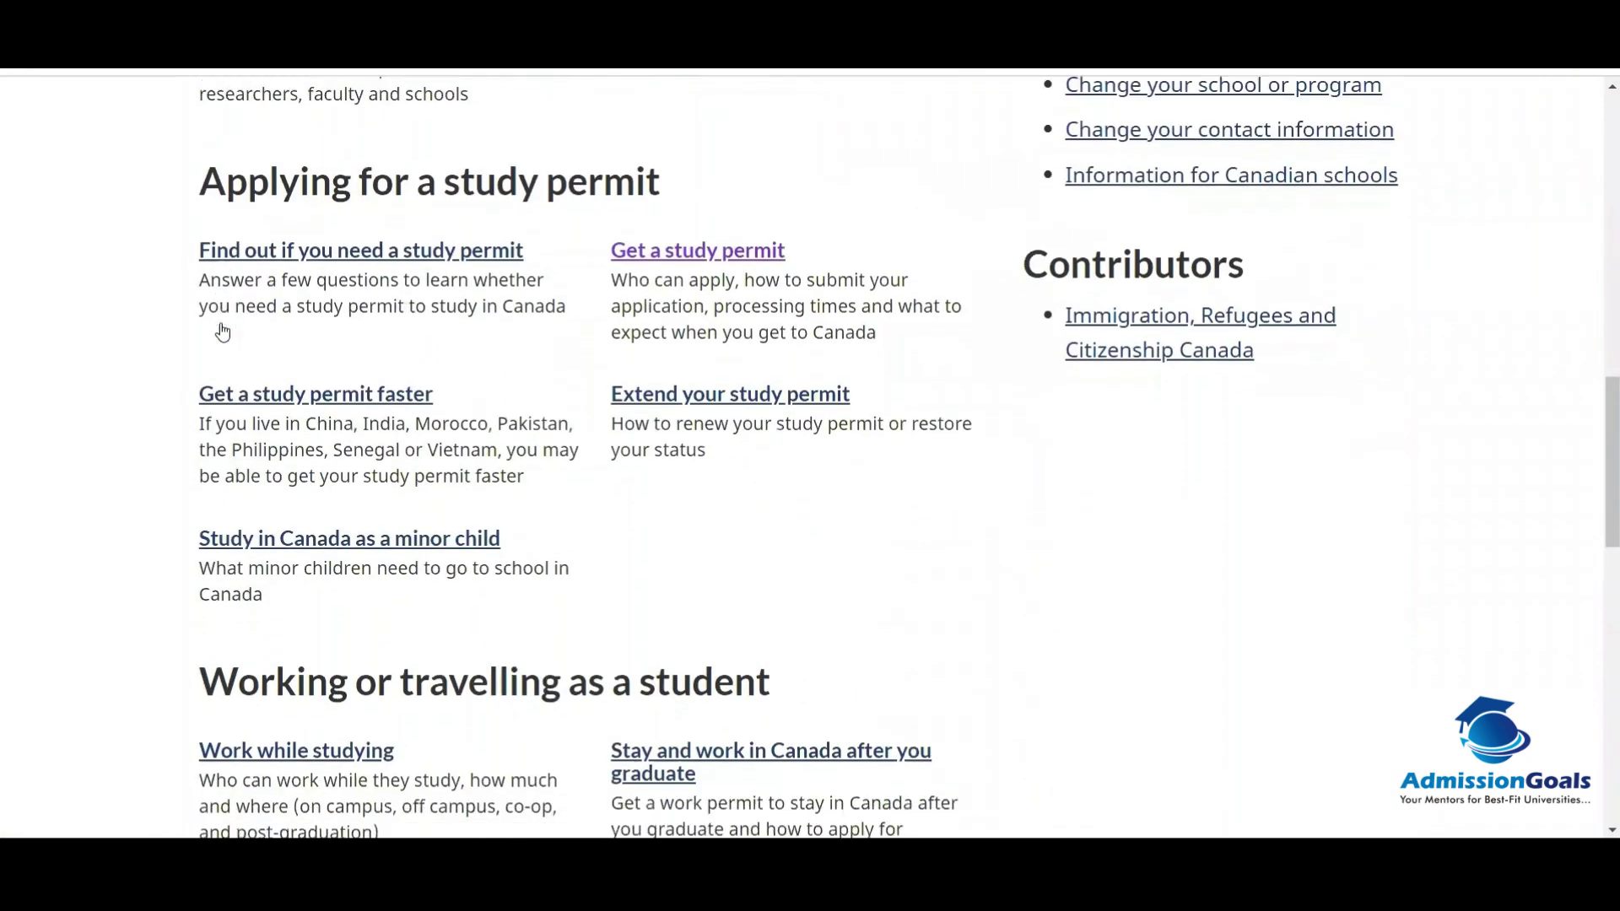
pyautogui.scroll(-4, 222, 331)
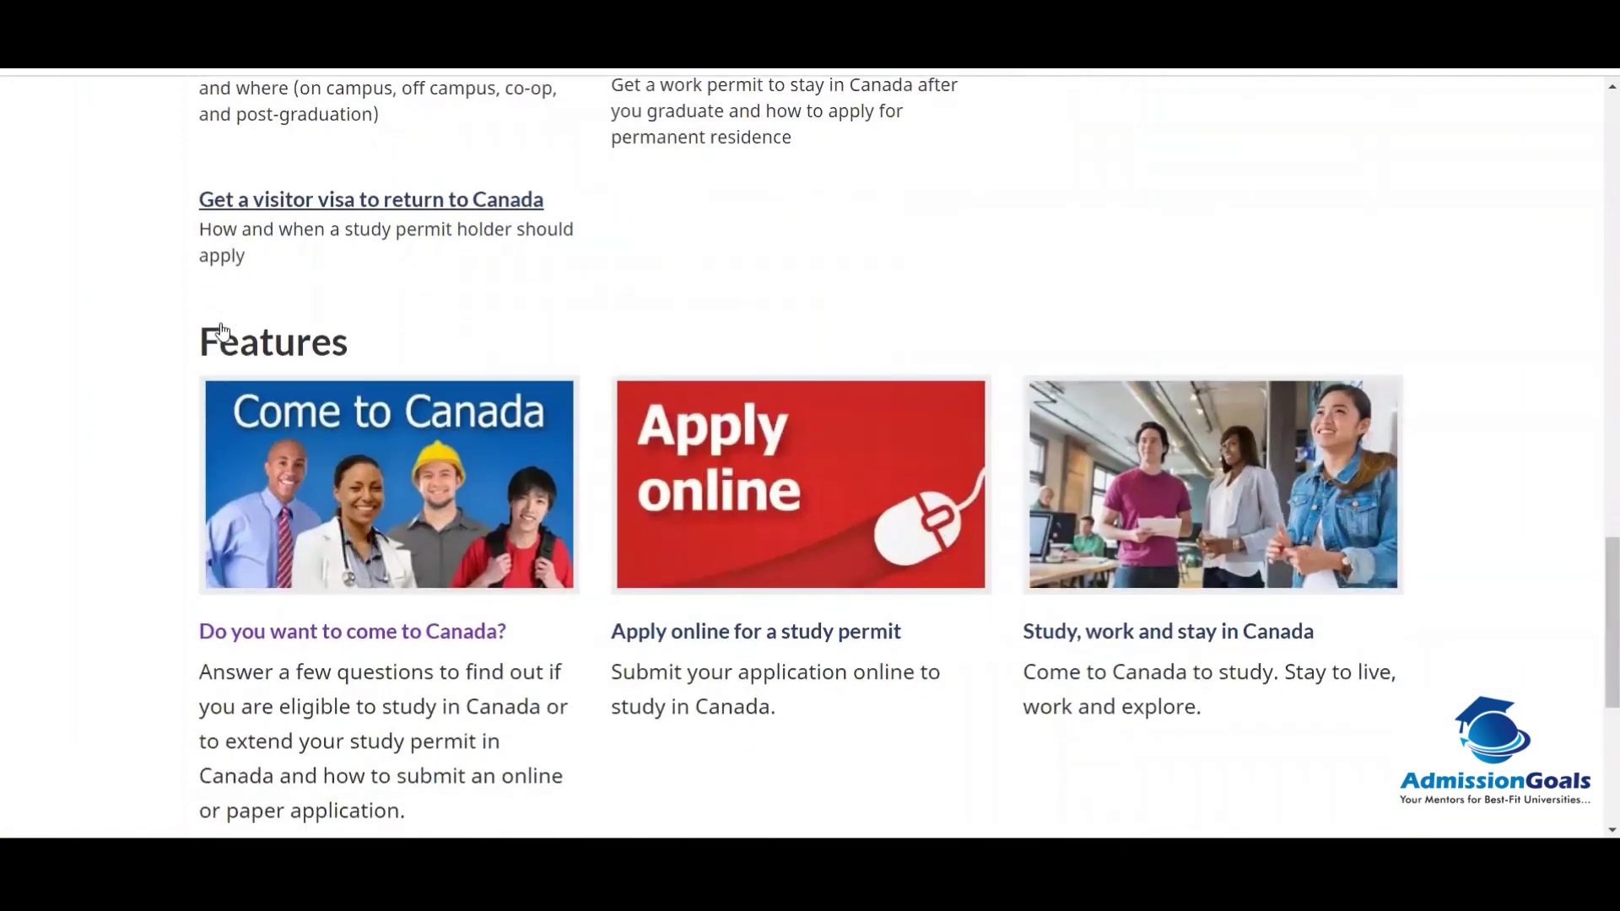
# Step: Open 'Do you want to come to Canada?' and launch the 'Check your eligibility' questionnaire
pyautogui.click(328, 634)
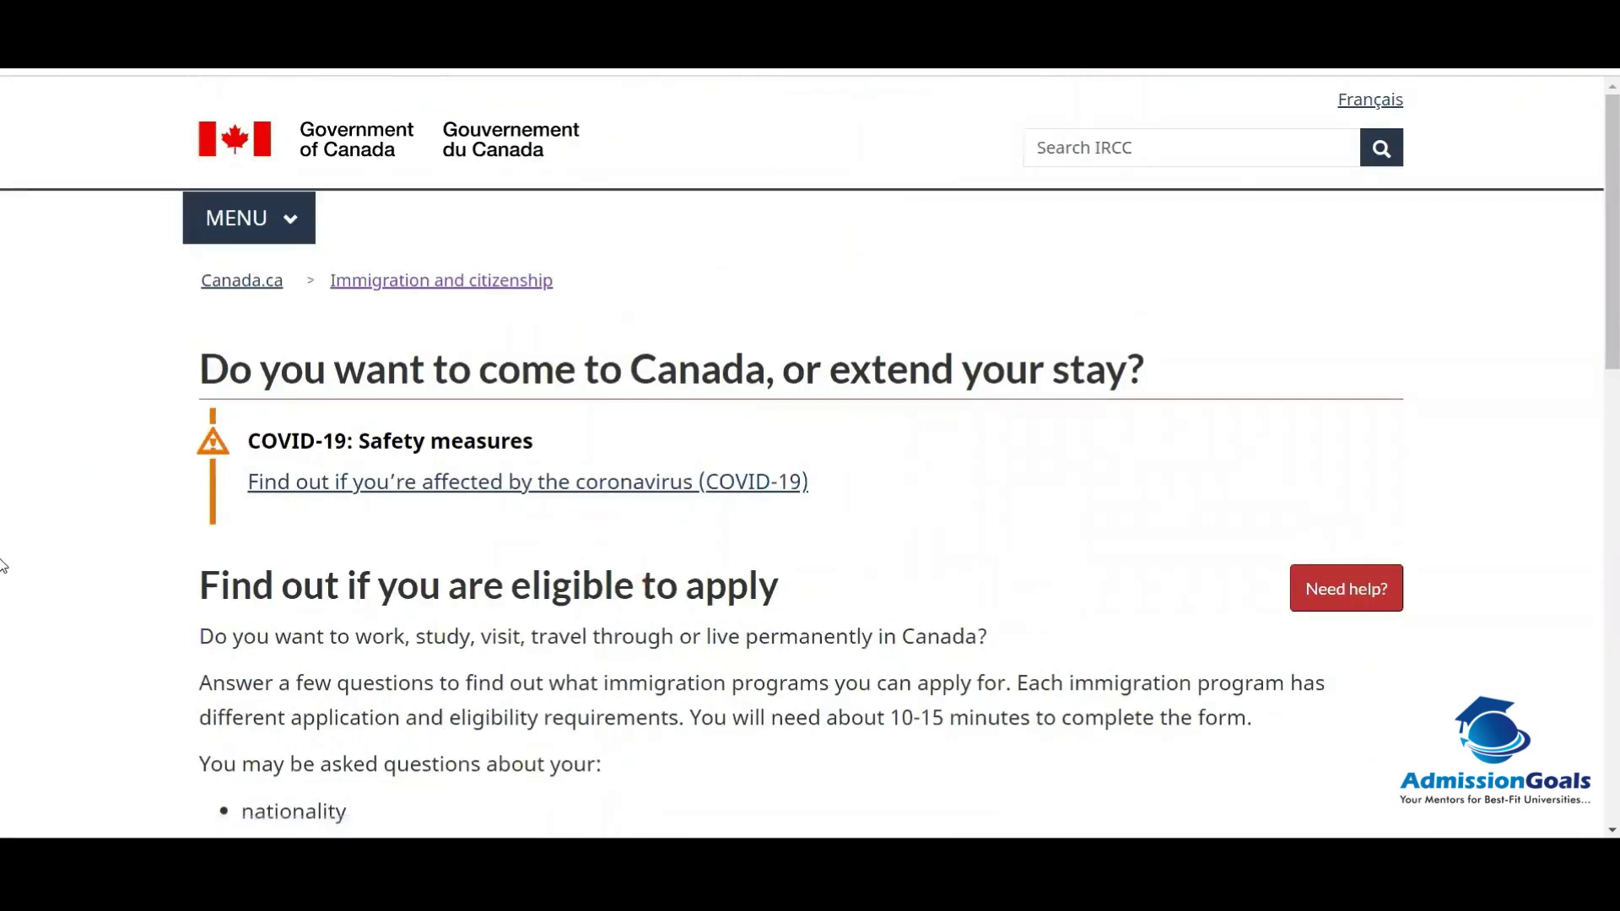
pyautogui.scroll(-10, 3, 565)
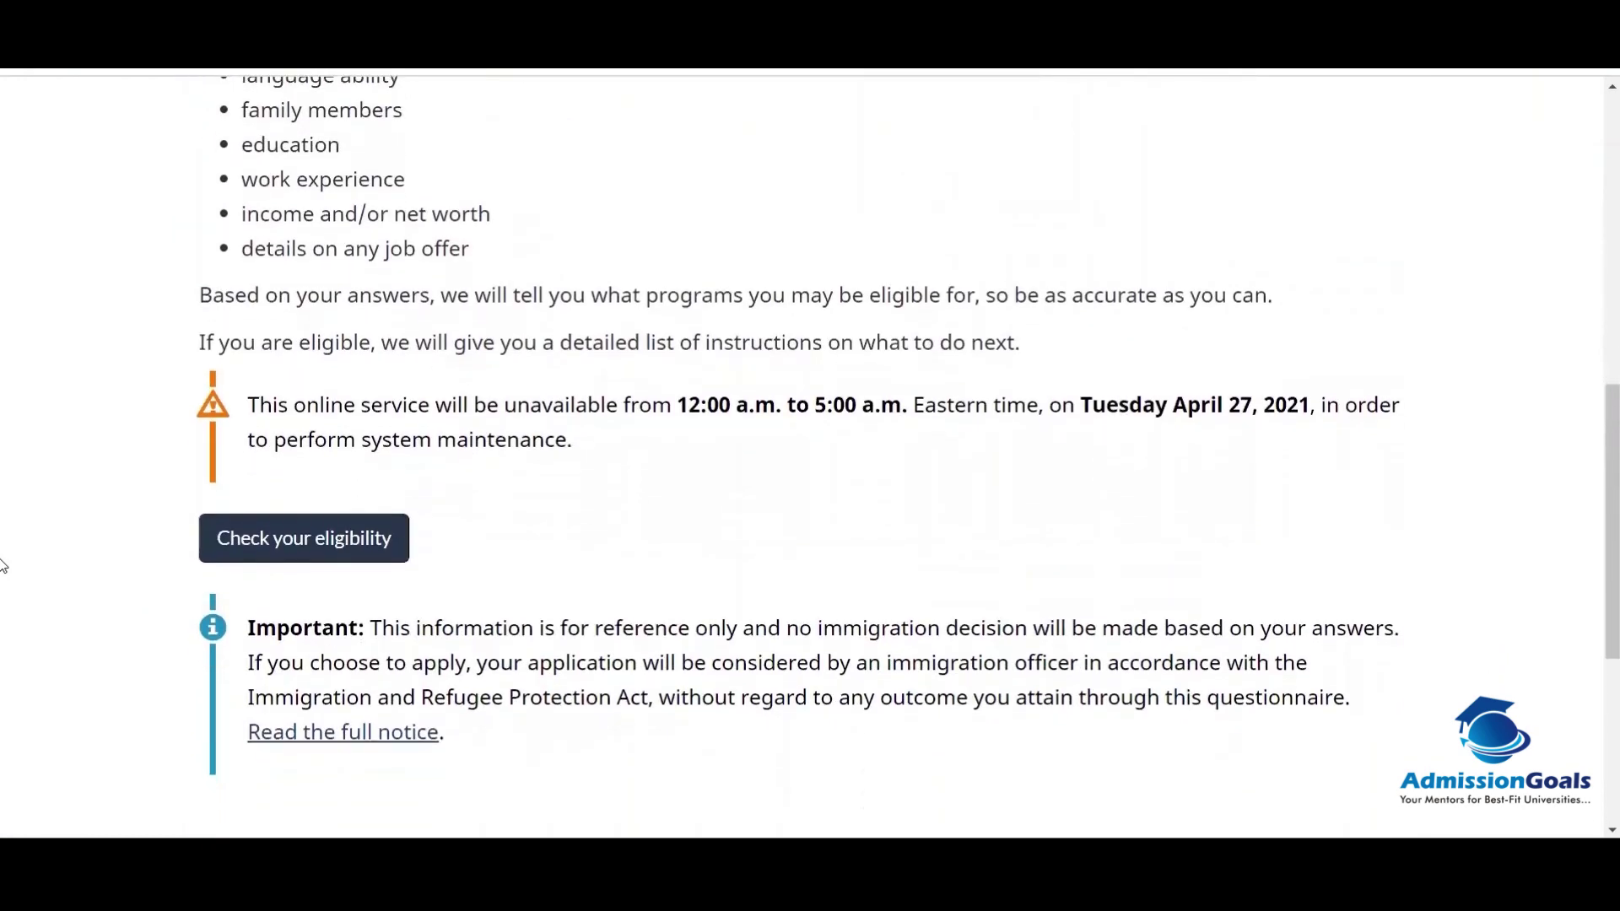
pyautogui.scroll(-2, 2, 566)
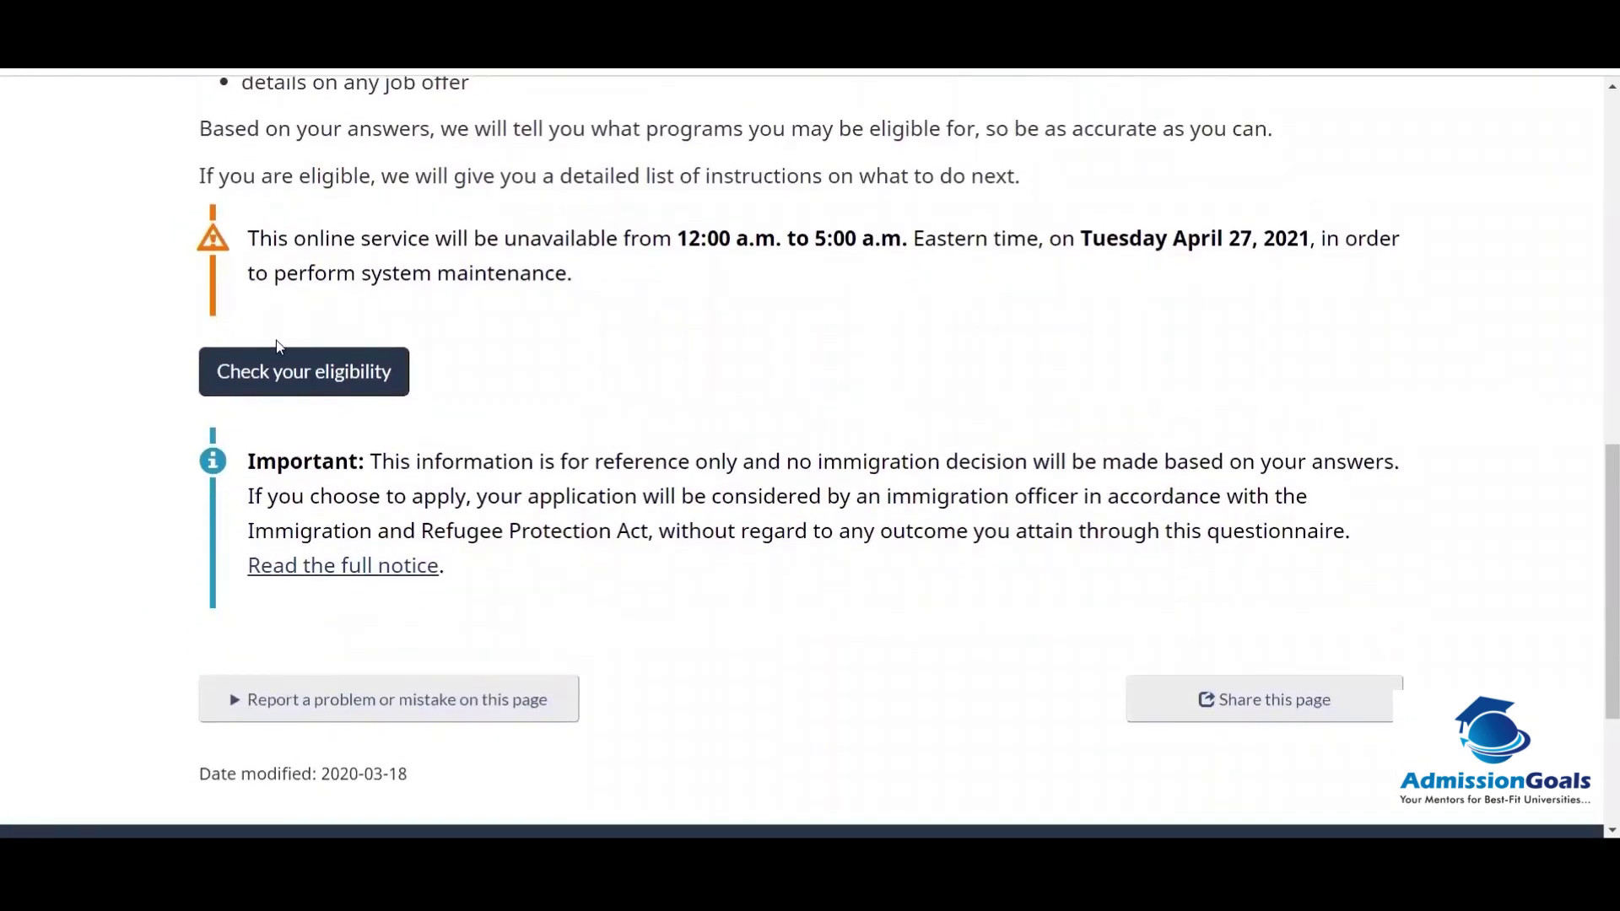
pyautogui.click(262, 369)
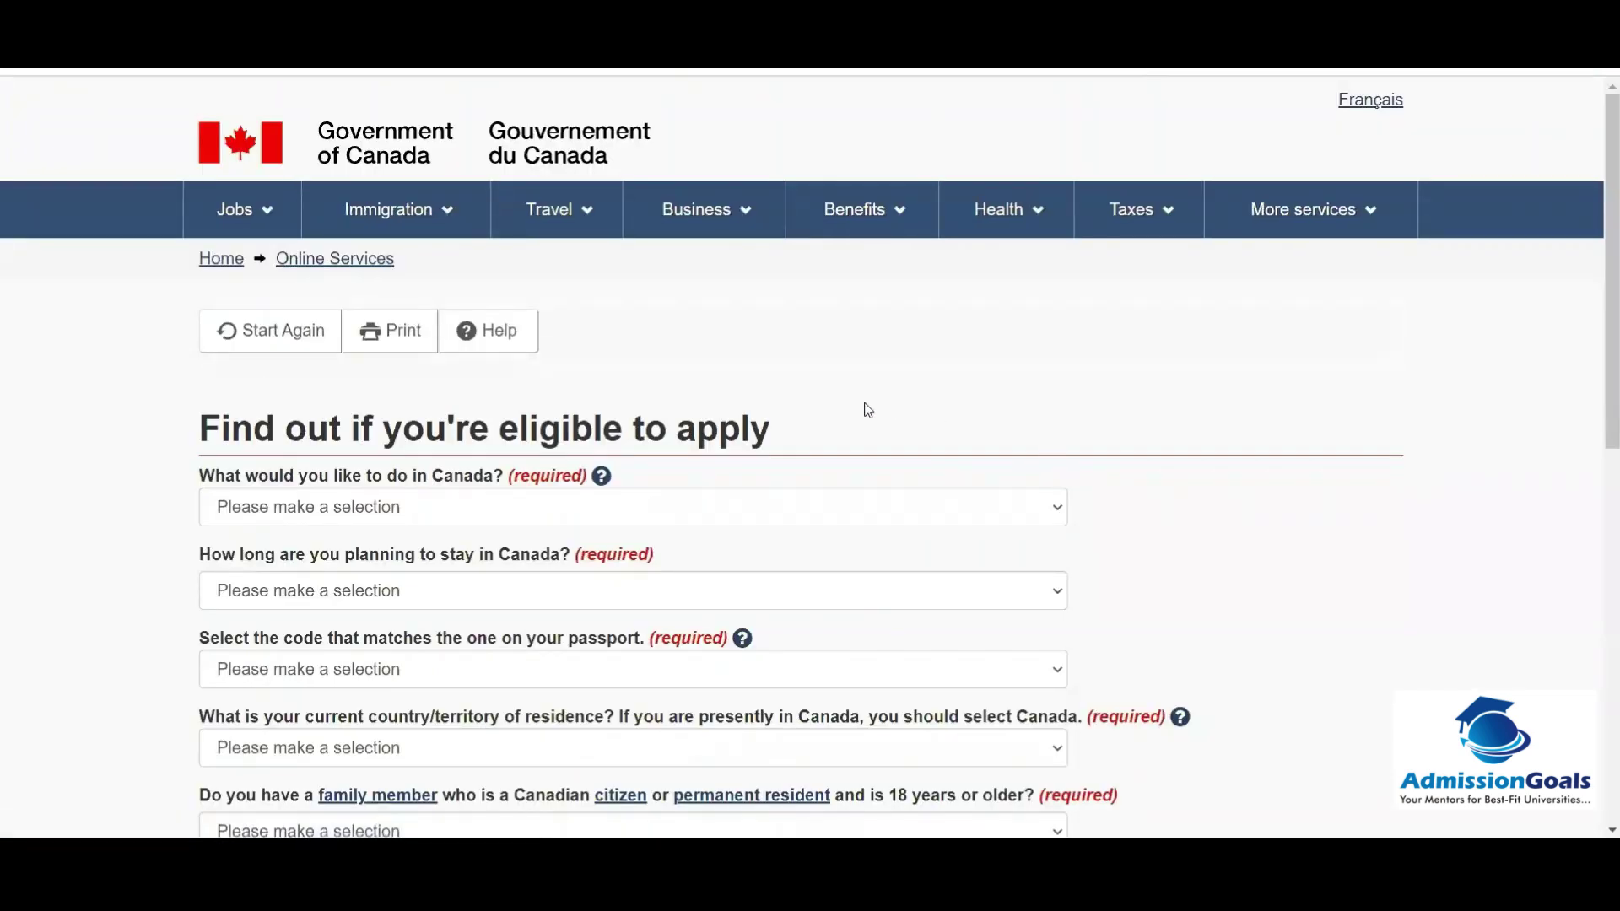
# Step: Choose Study as the purpose and 'Temporarily - more than 6 months' as the stay length
pyautogui.scroll(-3, 867, 410)
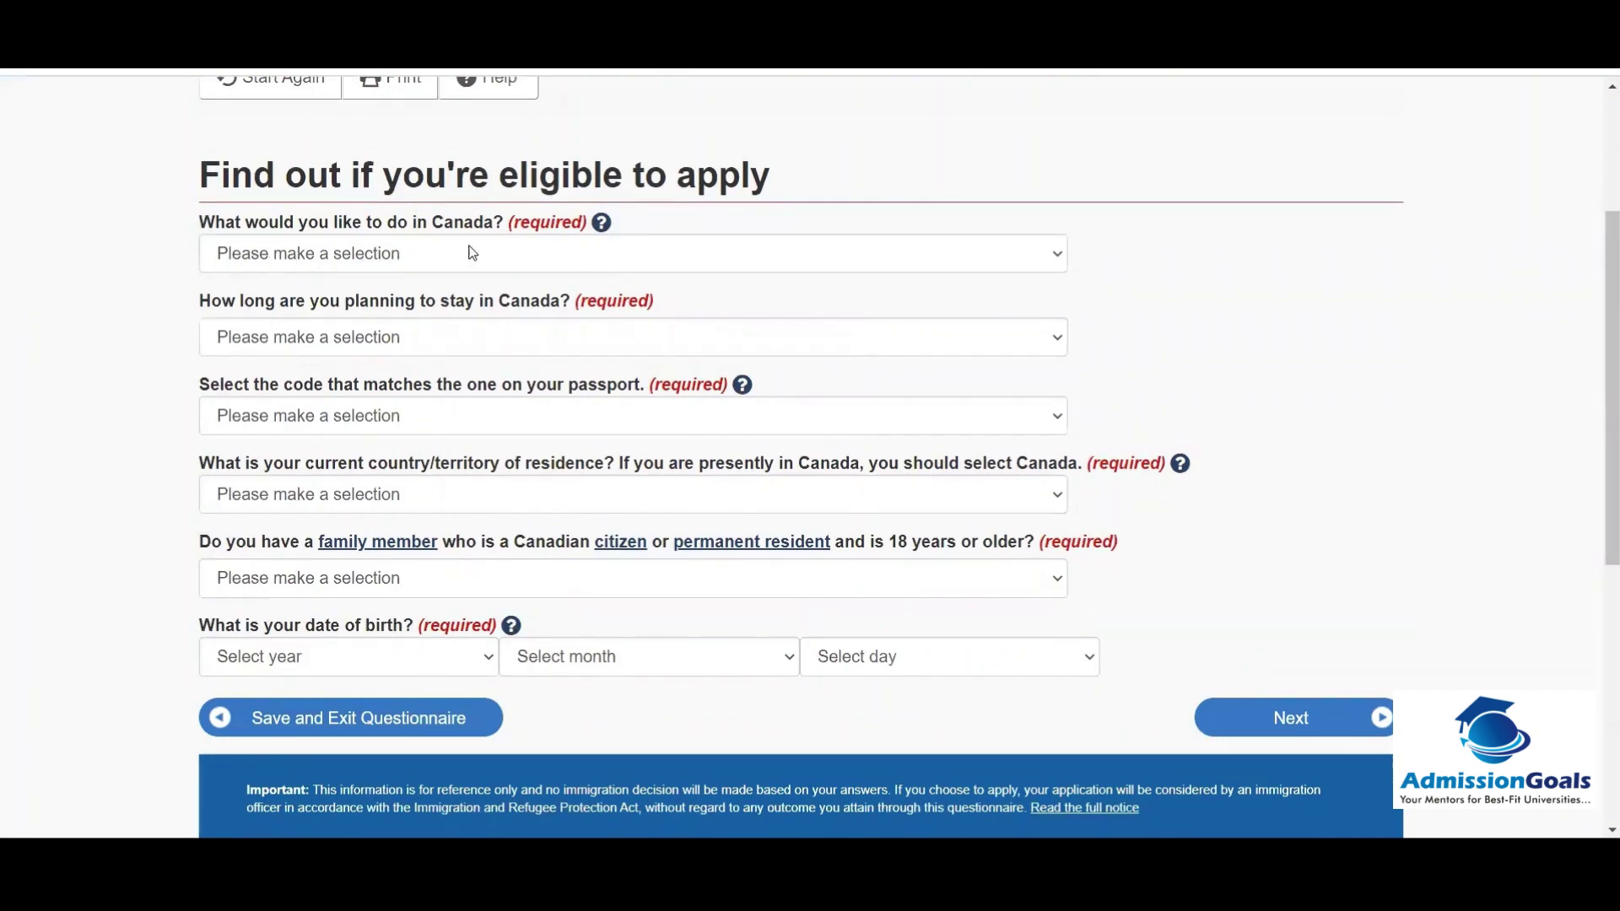
pyautogui.click(269, 257)
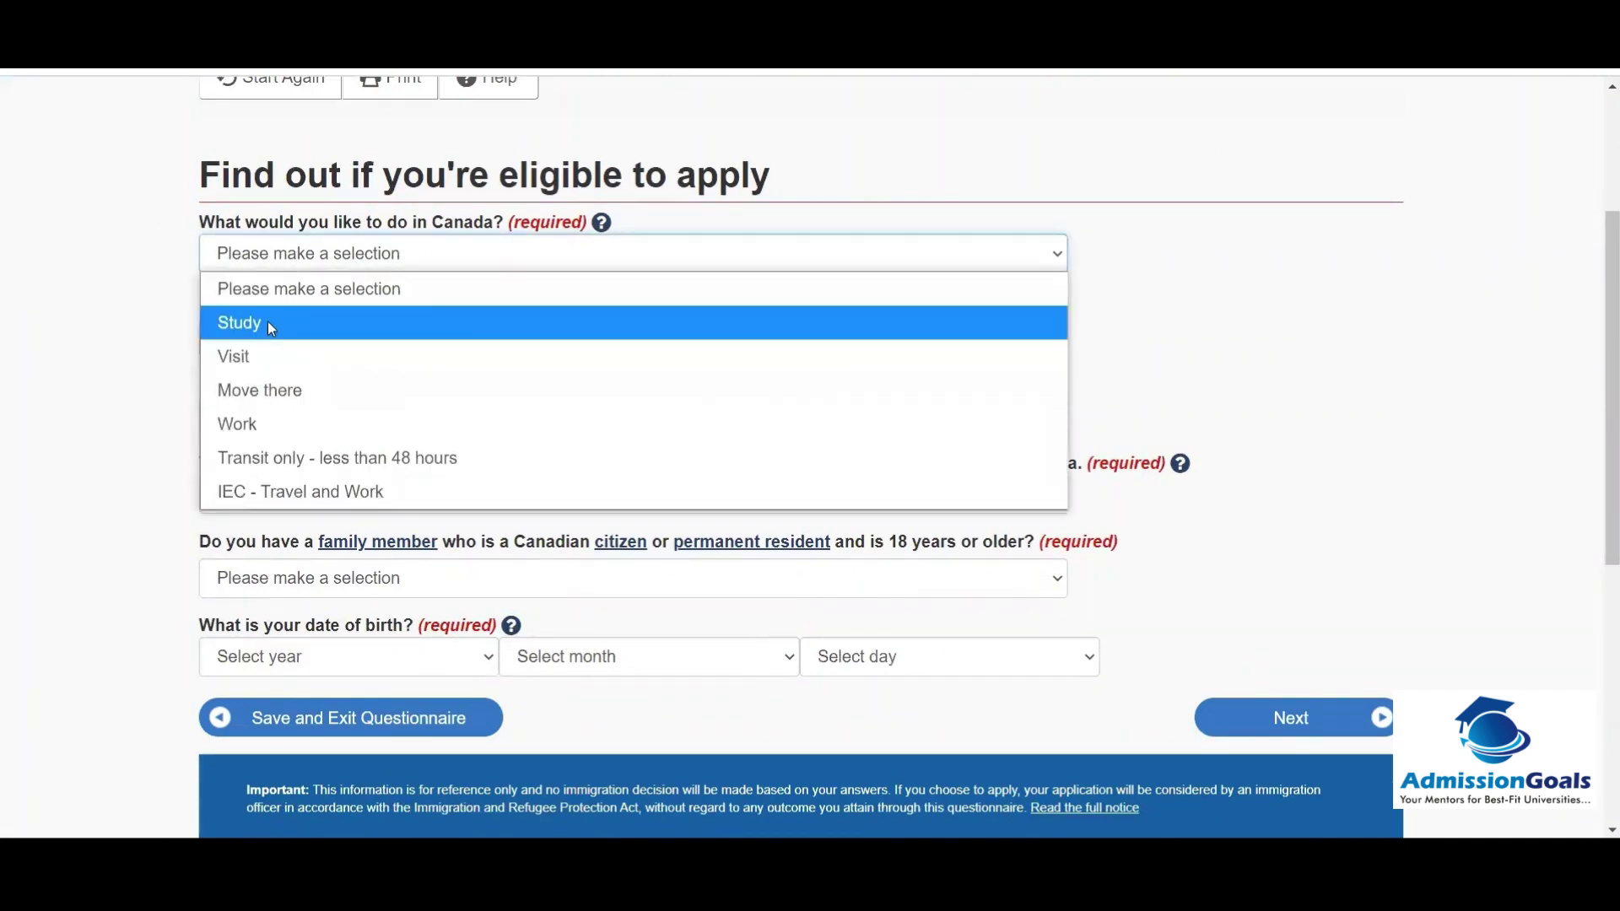
pyautogui.click(271, 327)
pyautogui.click(345, 339)
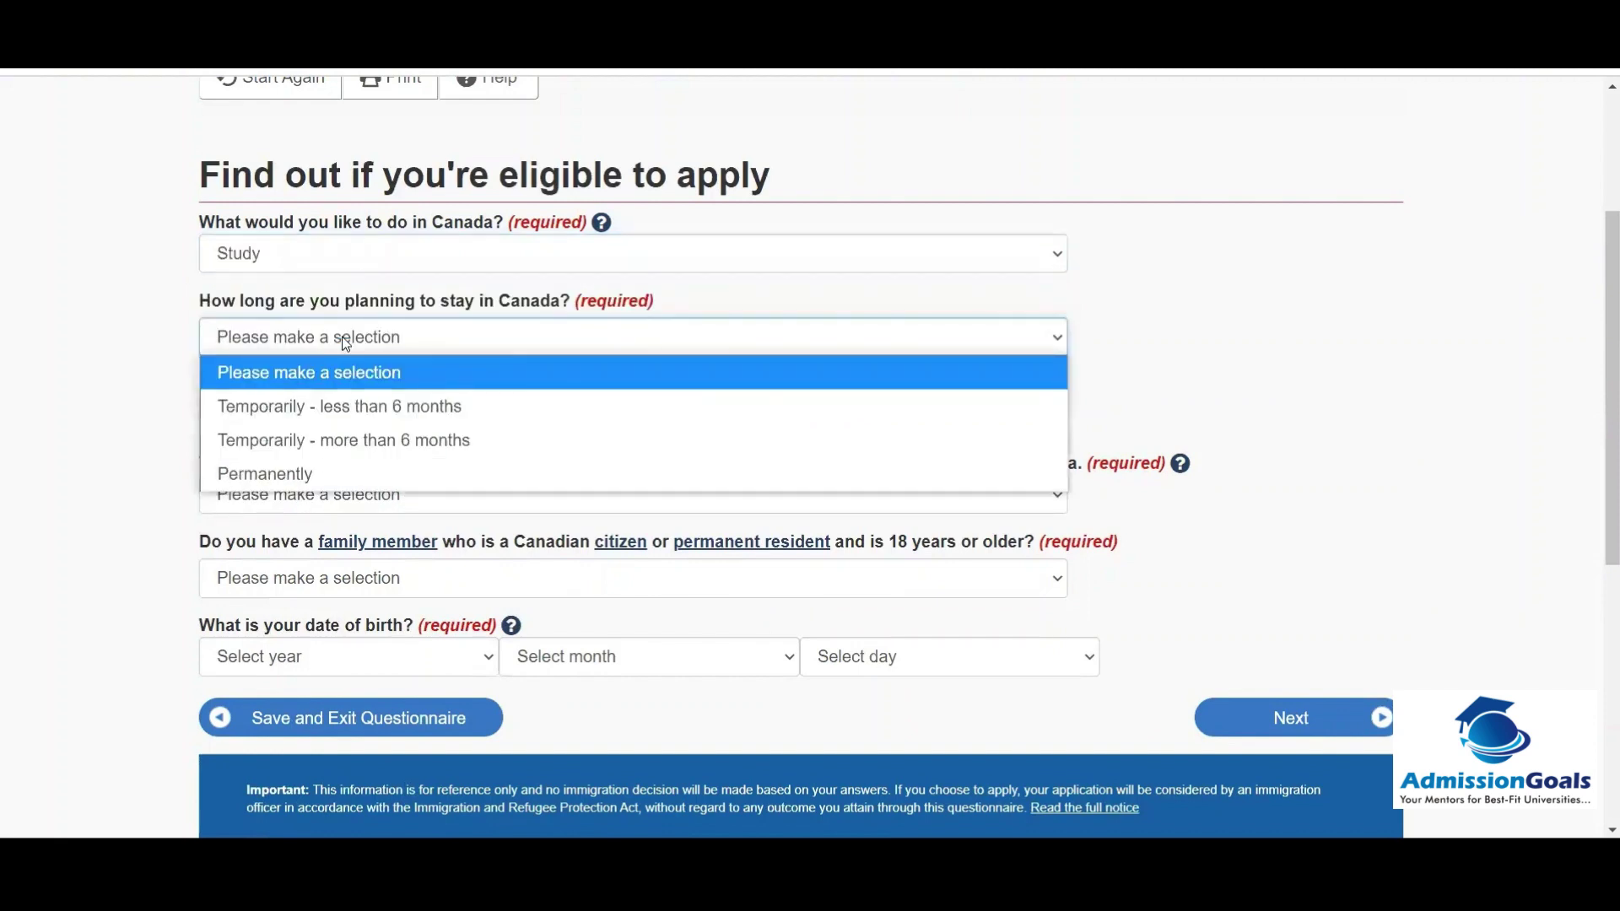
pyautogui.click(351, 437)
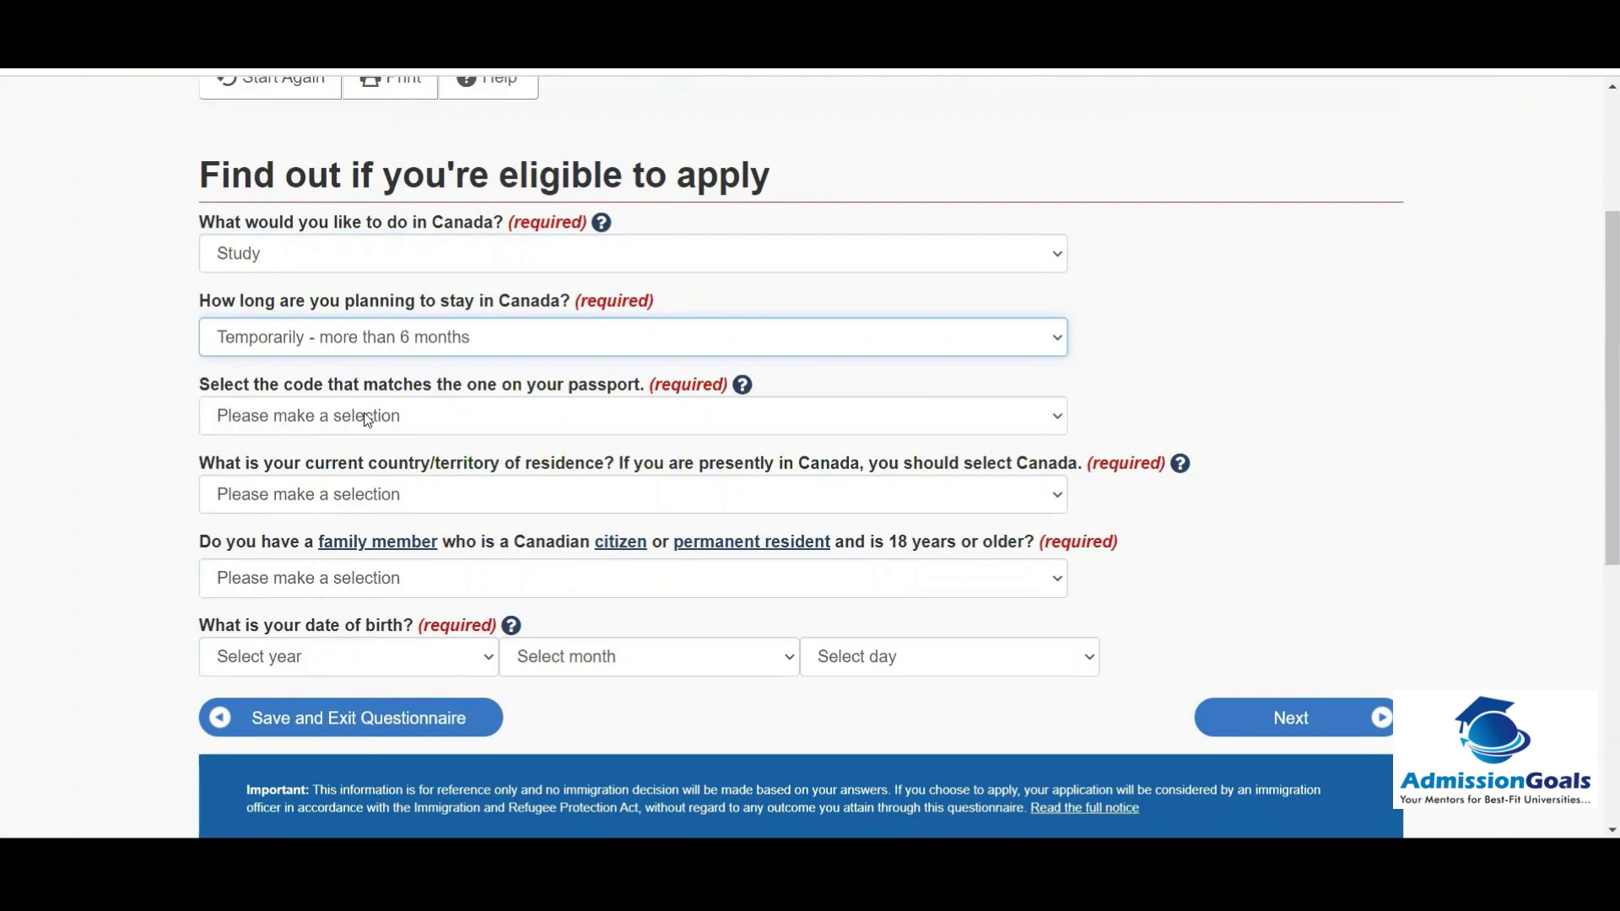
# Step: Set the passport country code to IND (India)
pyautogui.click(368, 421)
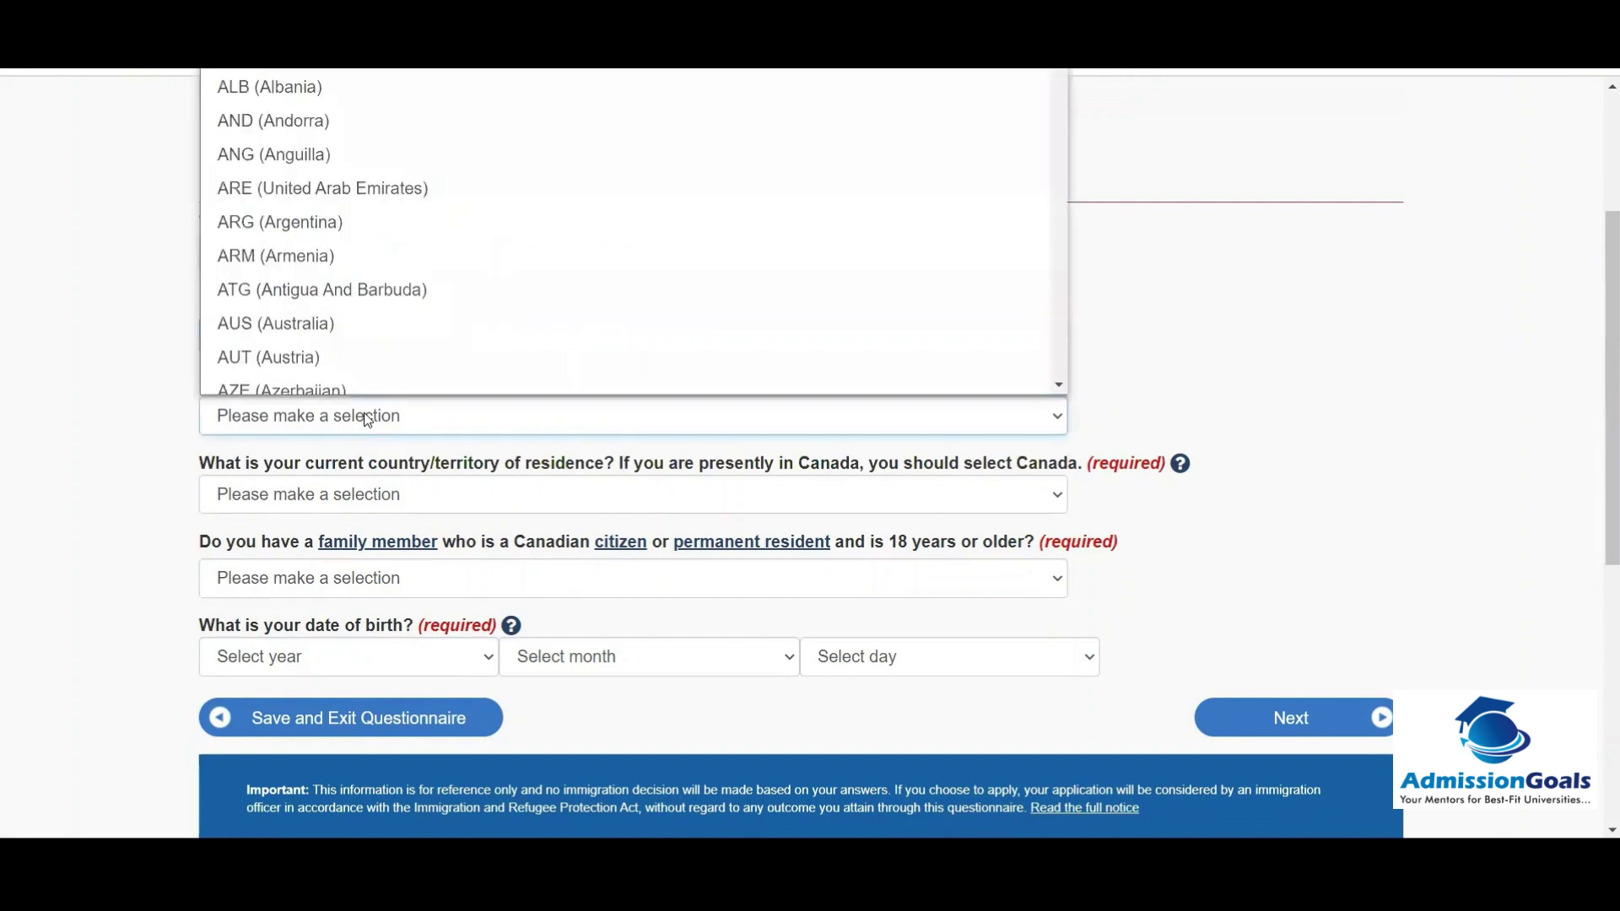
pyautogui.write('ind')
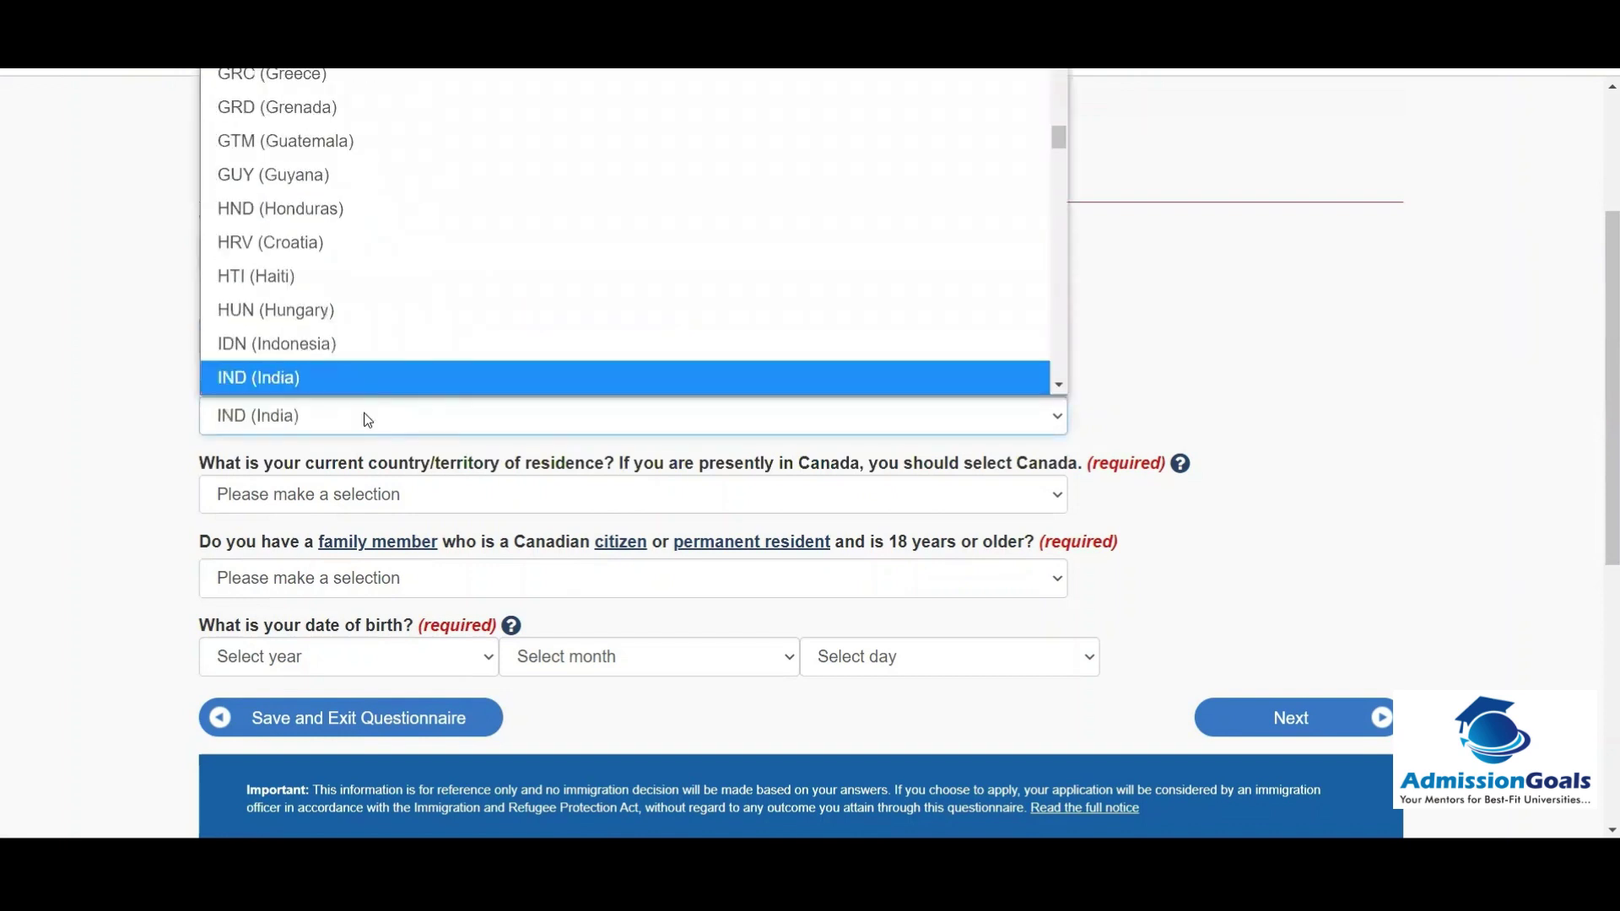
pyautogui.press('Return')
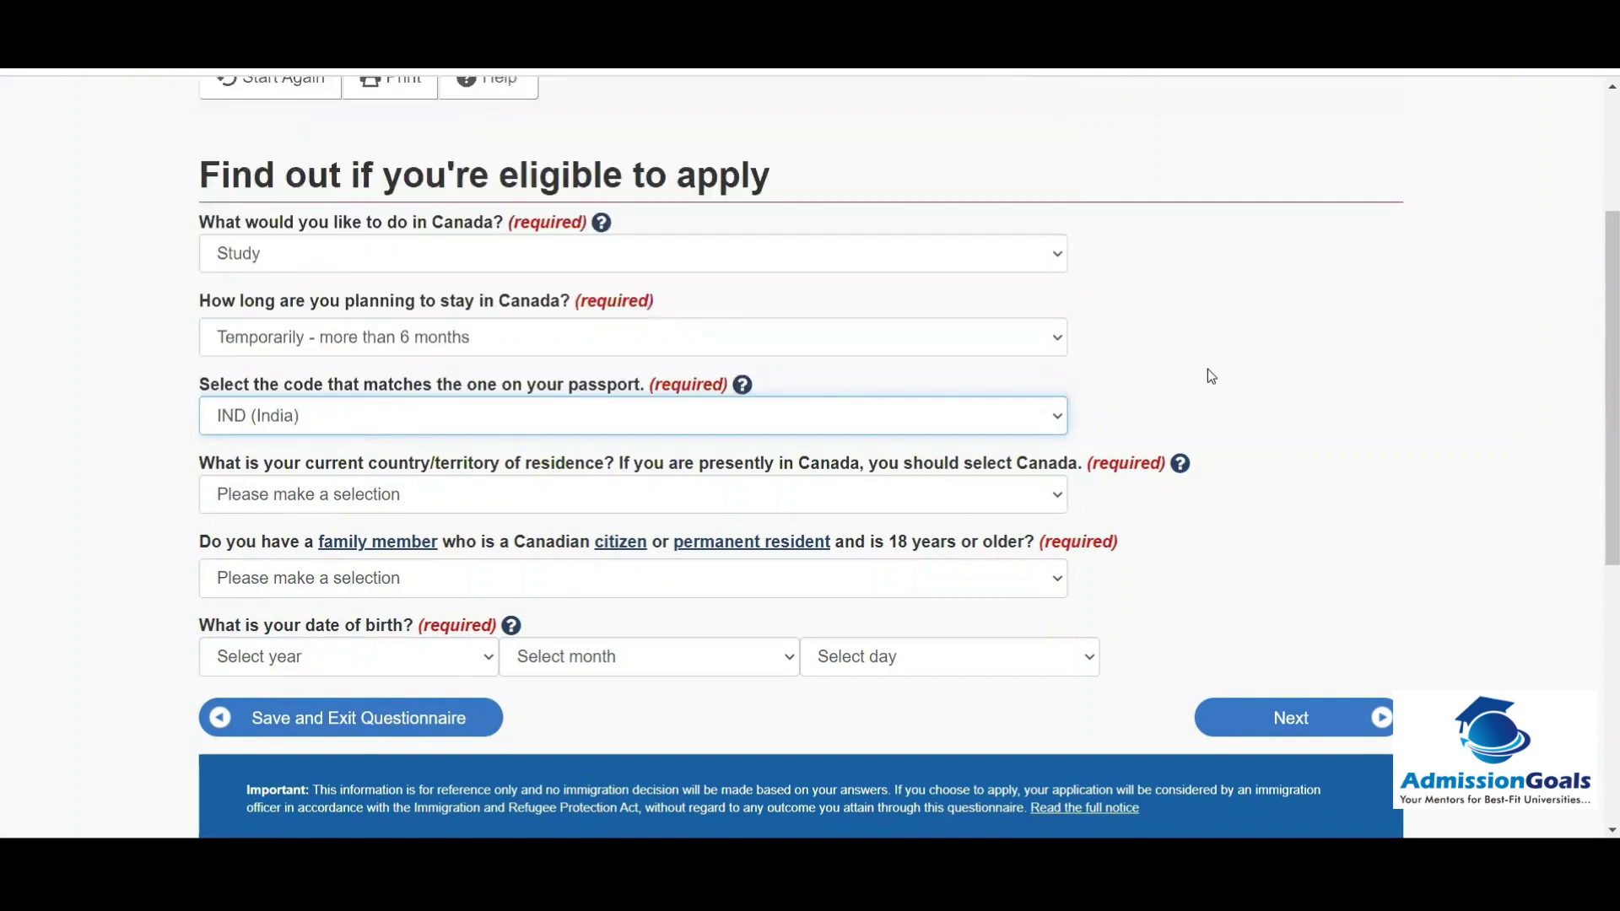
pyautogui.click(1207, 377)
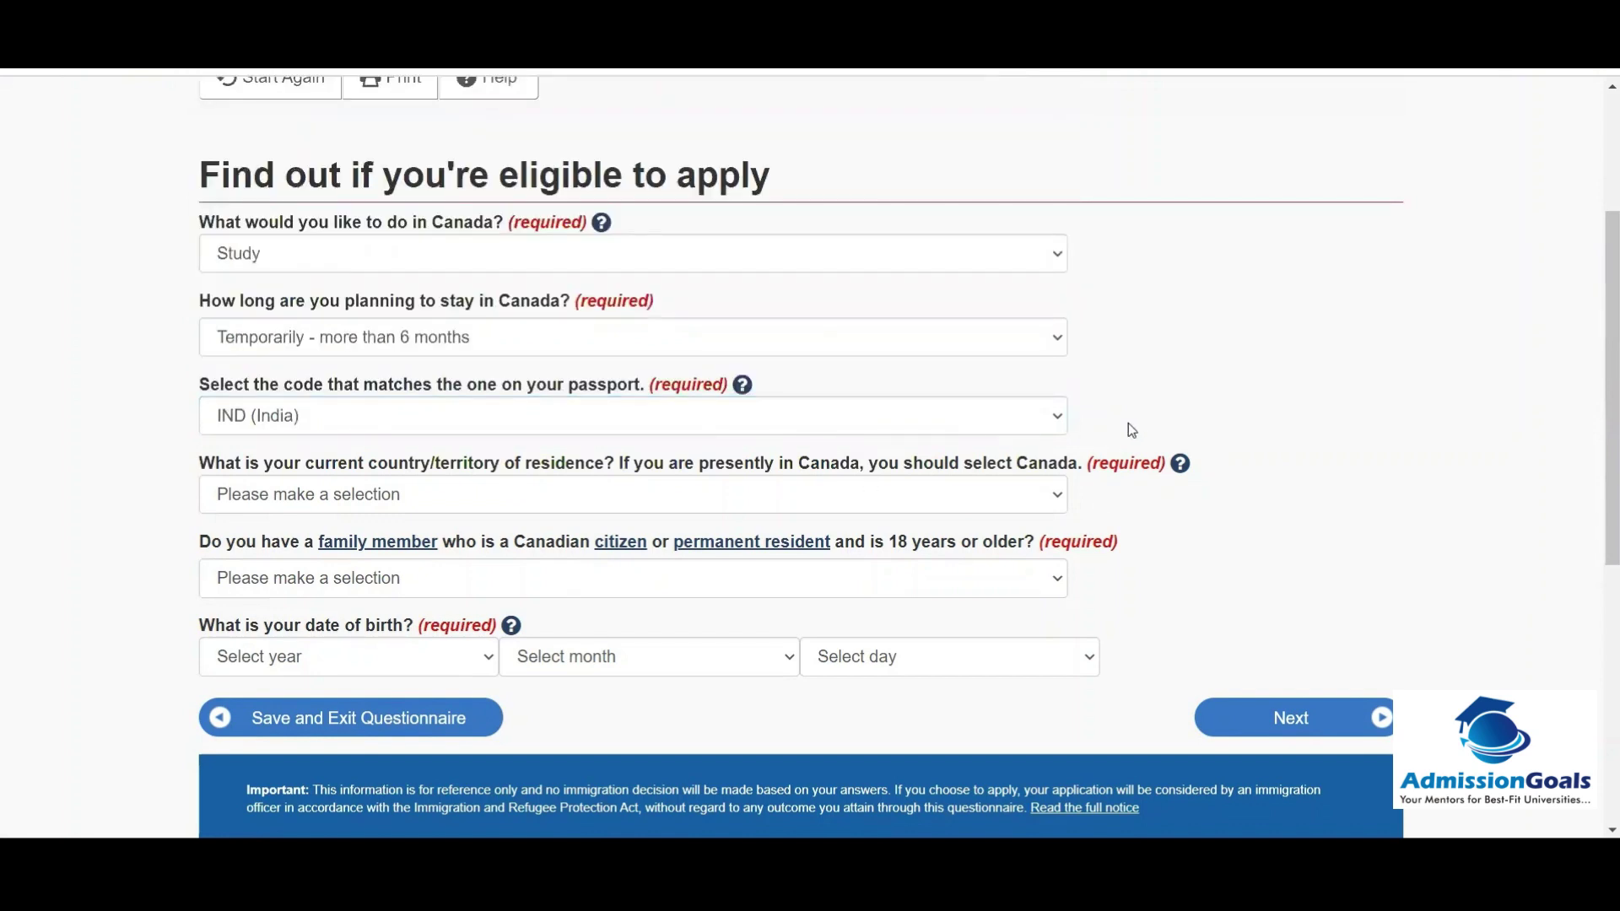
# Step: Set the country of residence to United Arab Emirates
pyautogui.click(468, 499)
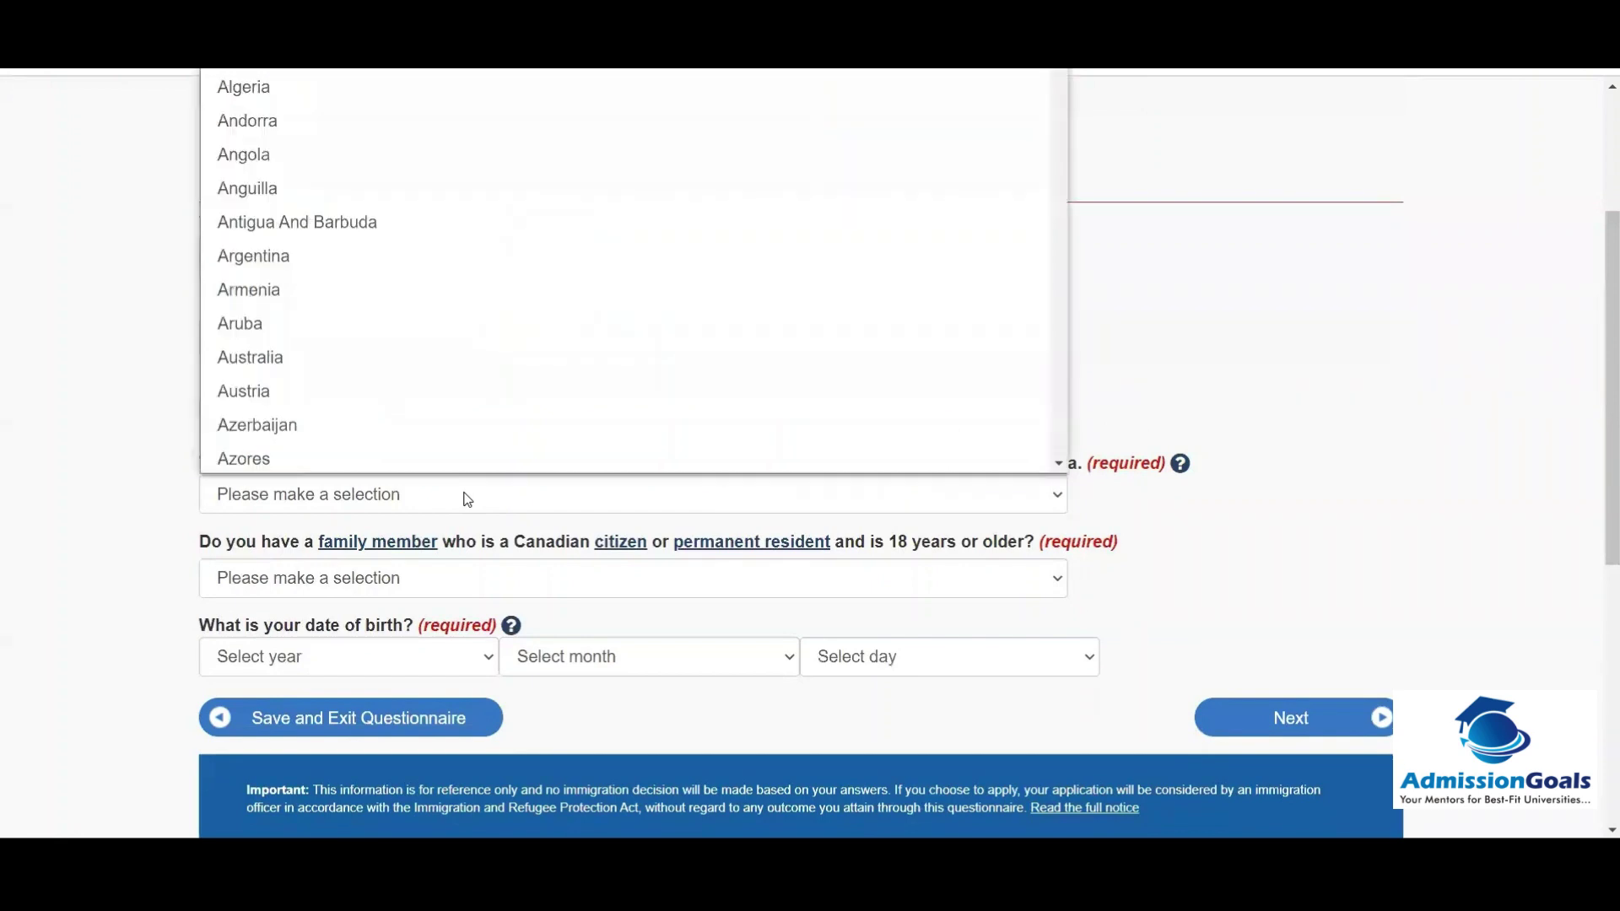
pyautogui.click(468, 499)
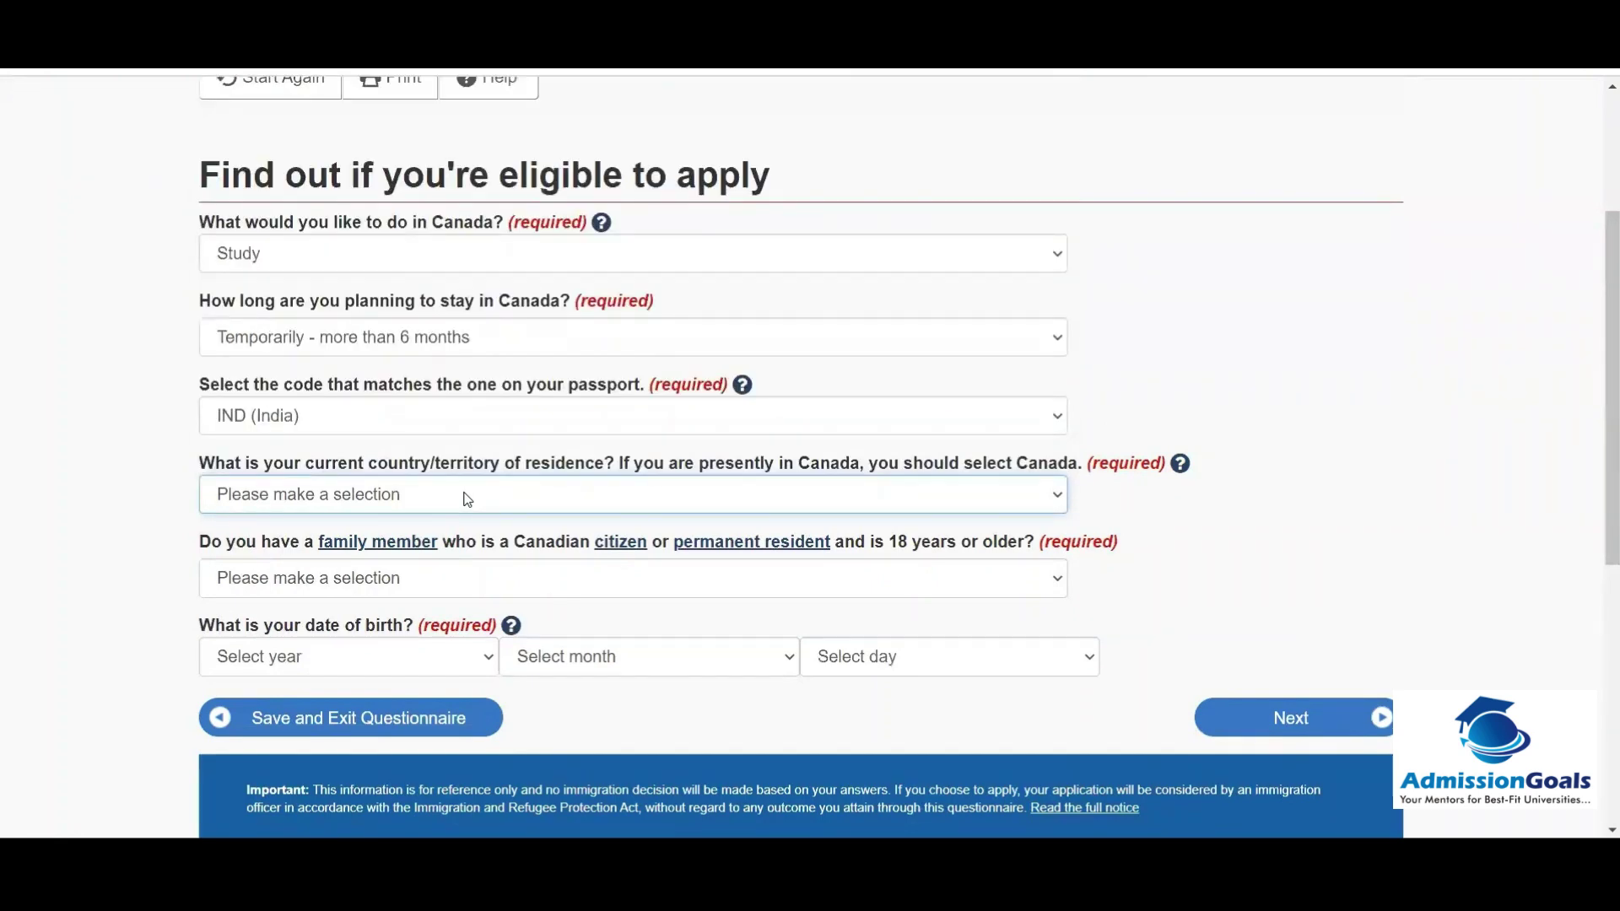
pyautogui.click(468, 500)
pyautogui.press('u')
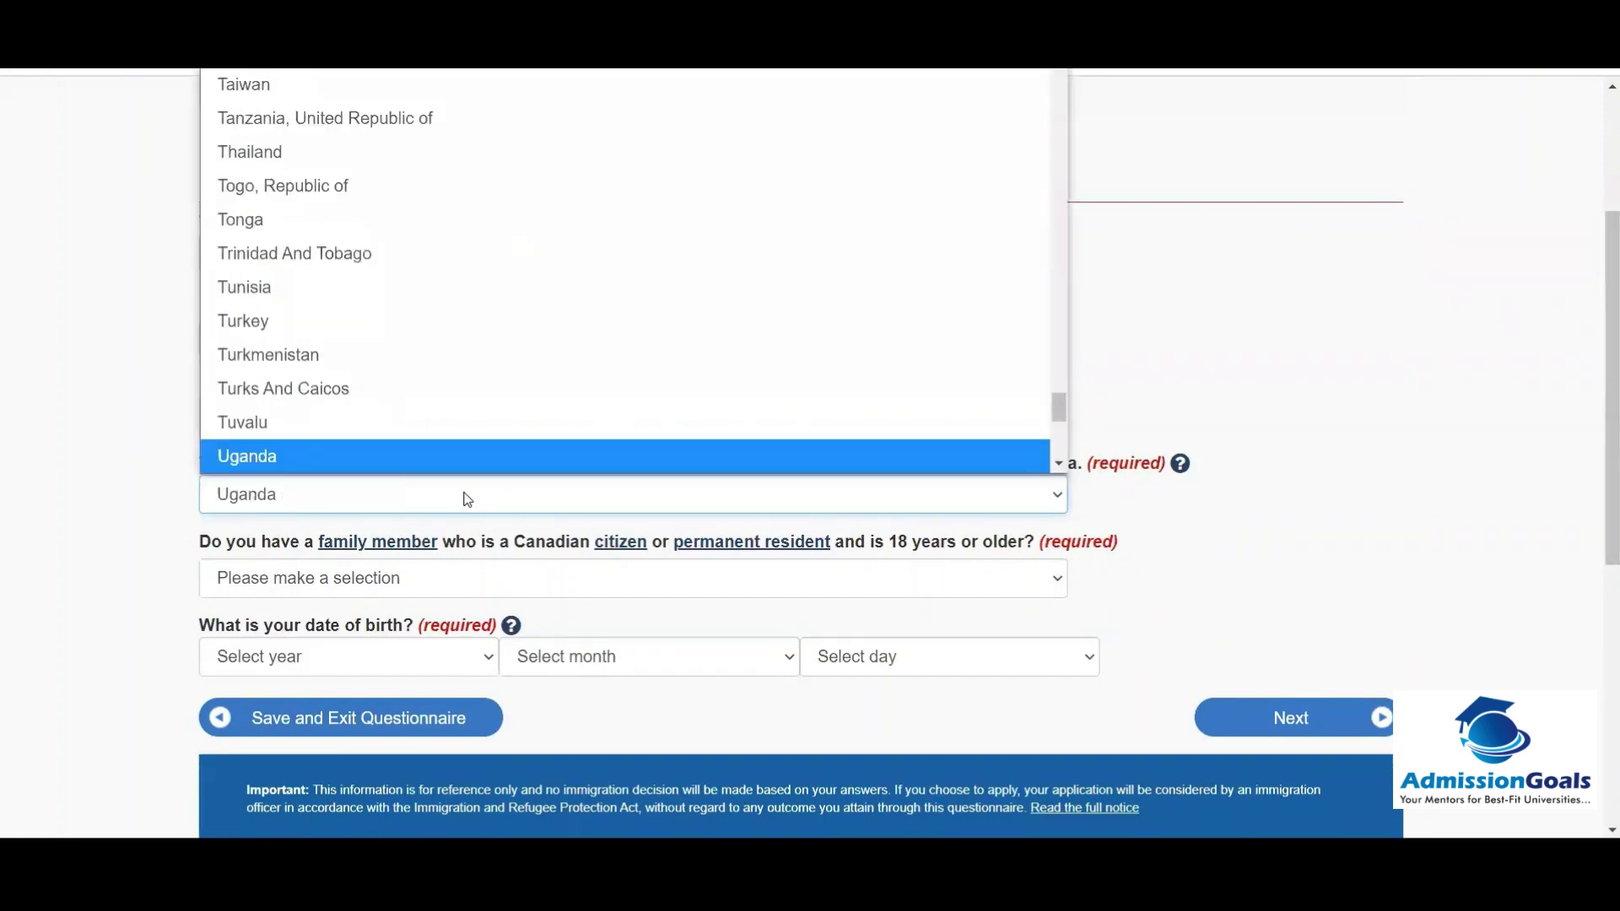
pyautogui.press('n')
pyautogui.click(468, 499)
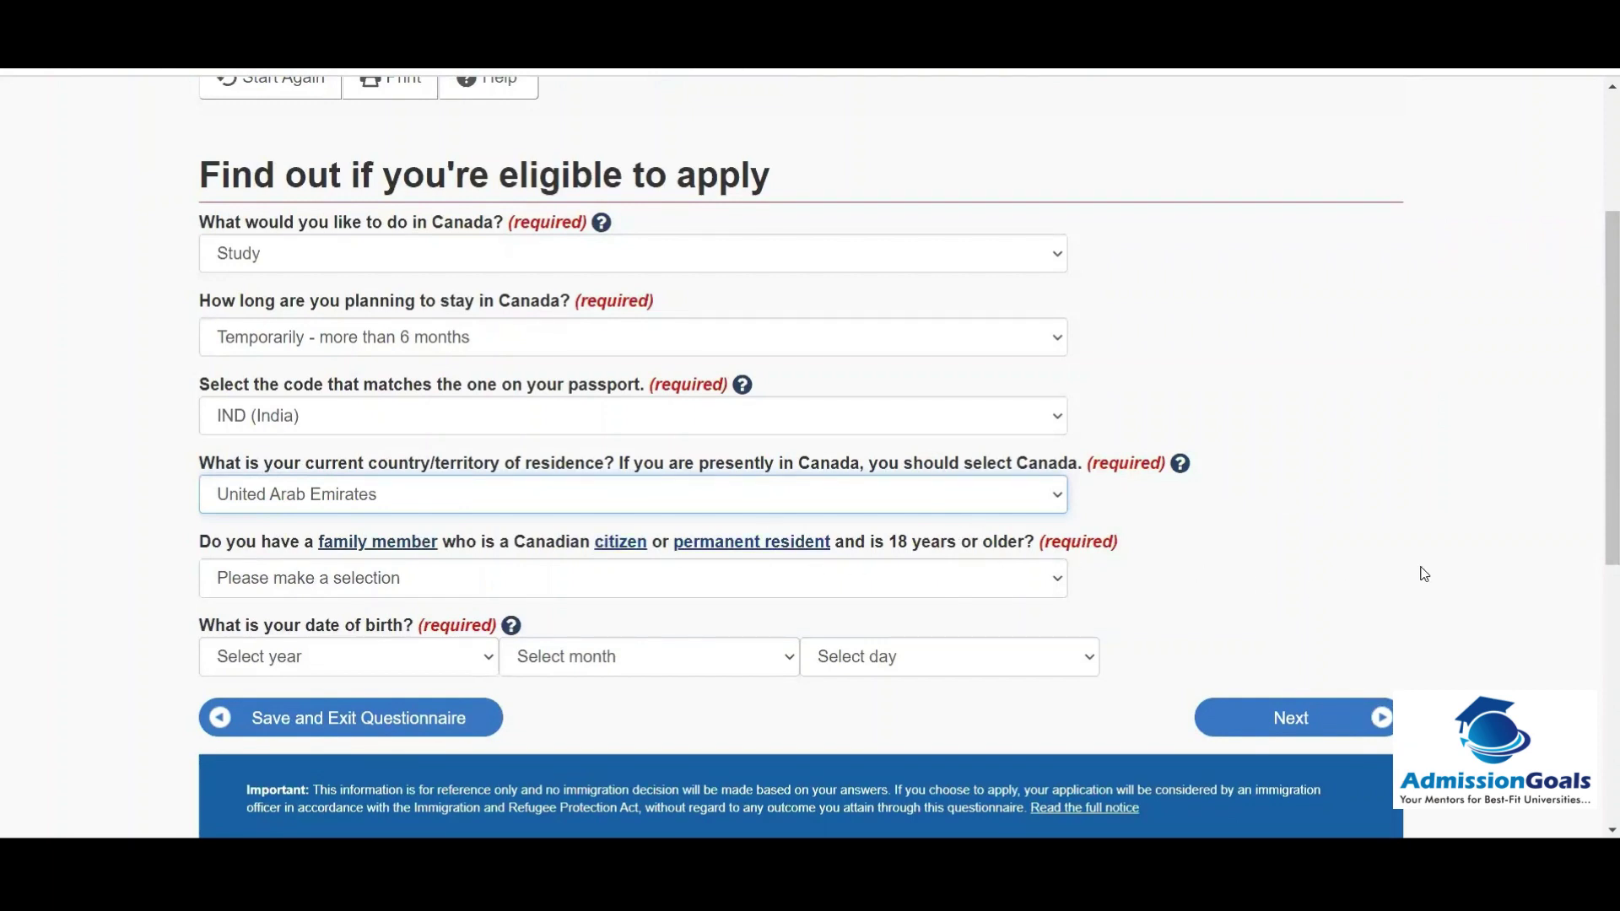
# Step: Answer No to having a Canadian family member
pyautogui.scroll(-2, 1597, 583)
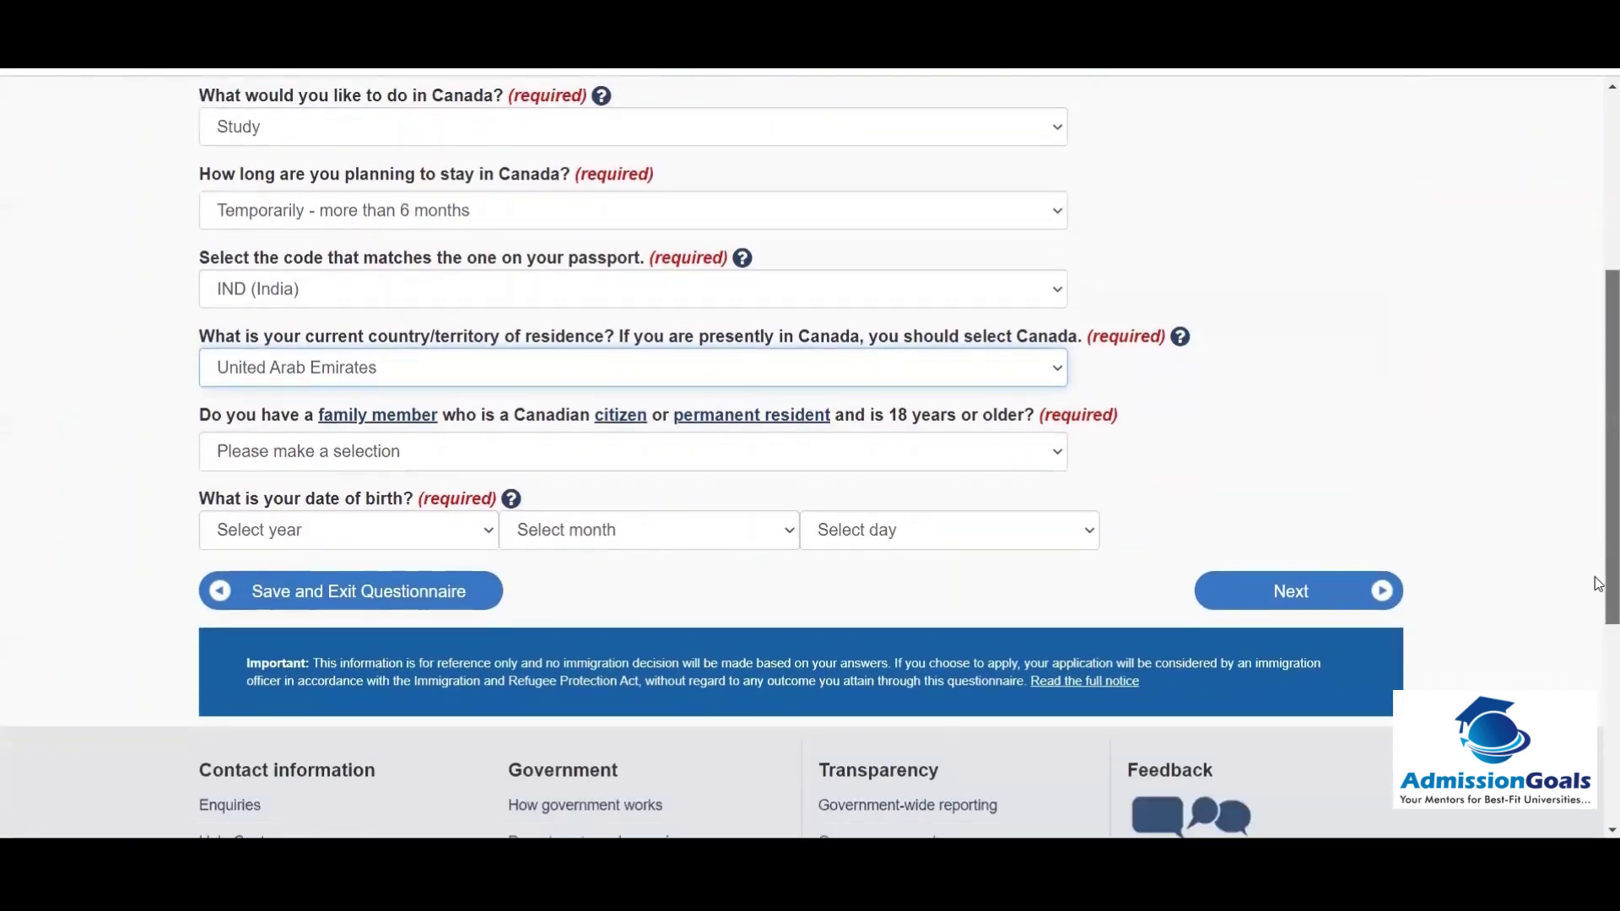
pyautogui.scroll(-1, 1597, 583)
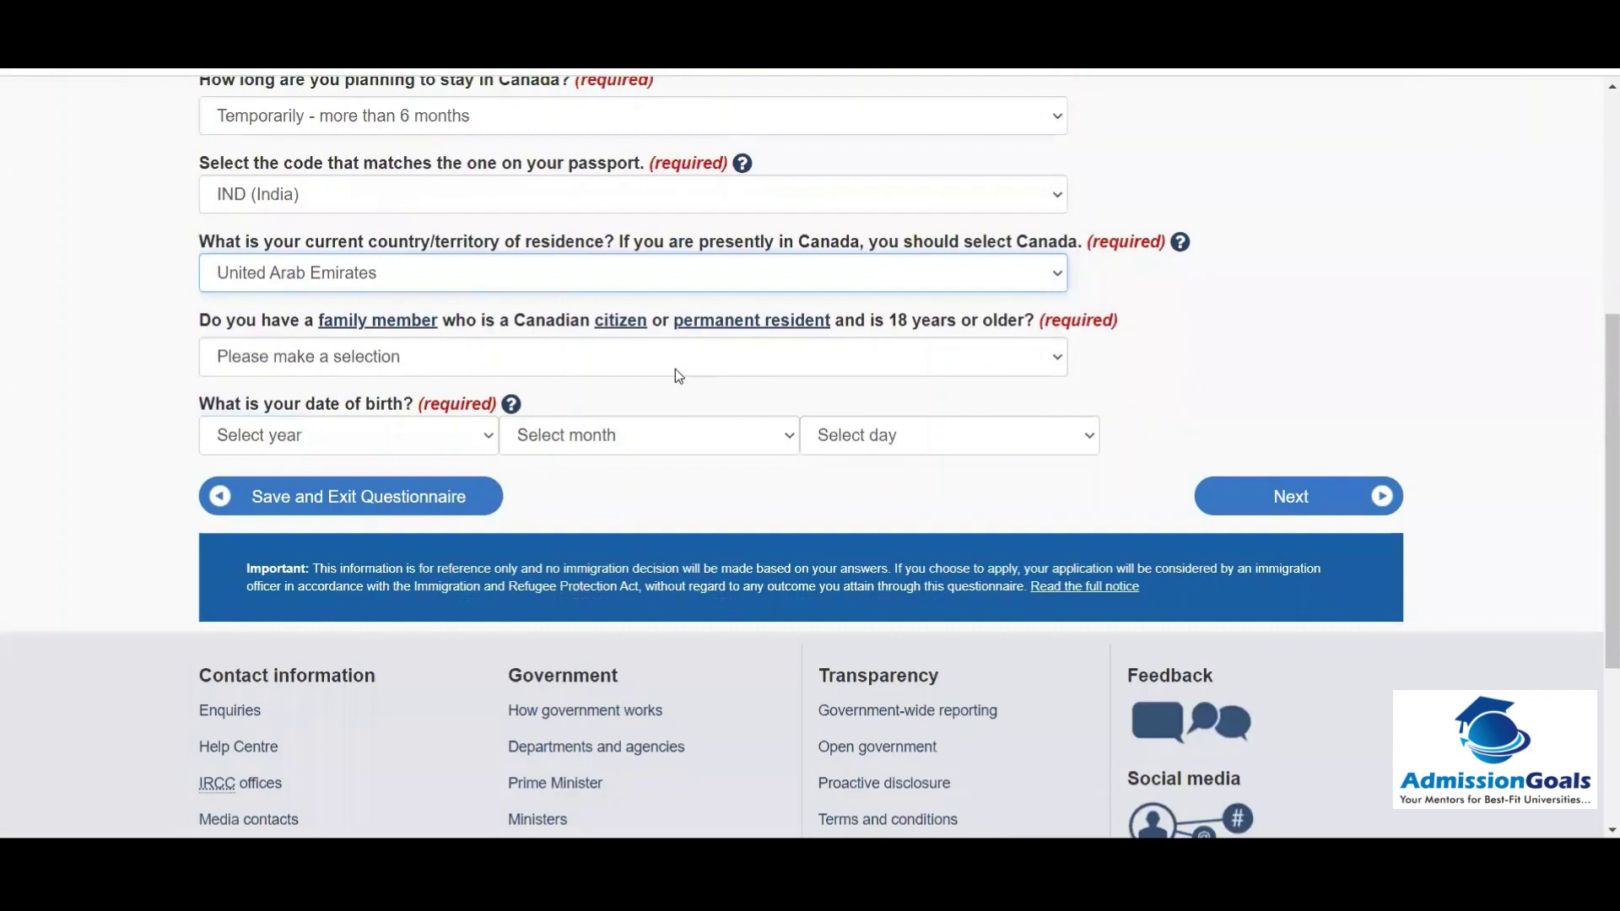
pyautogui.click(573, 354)
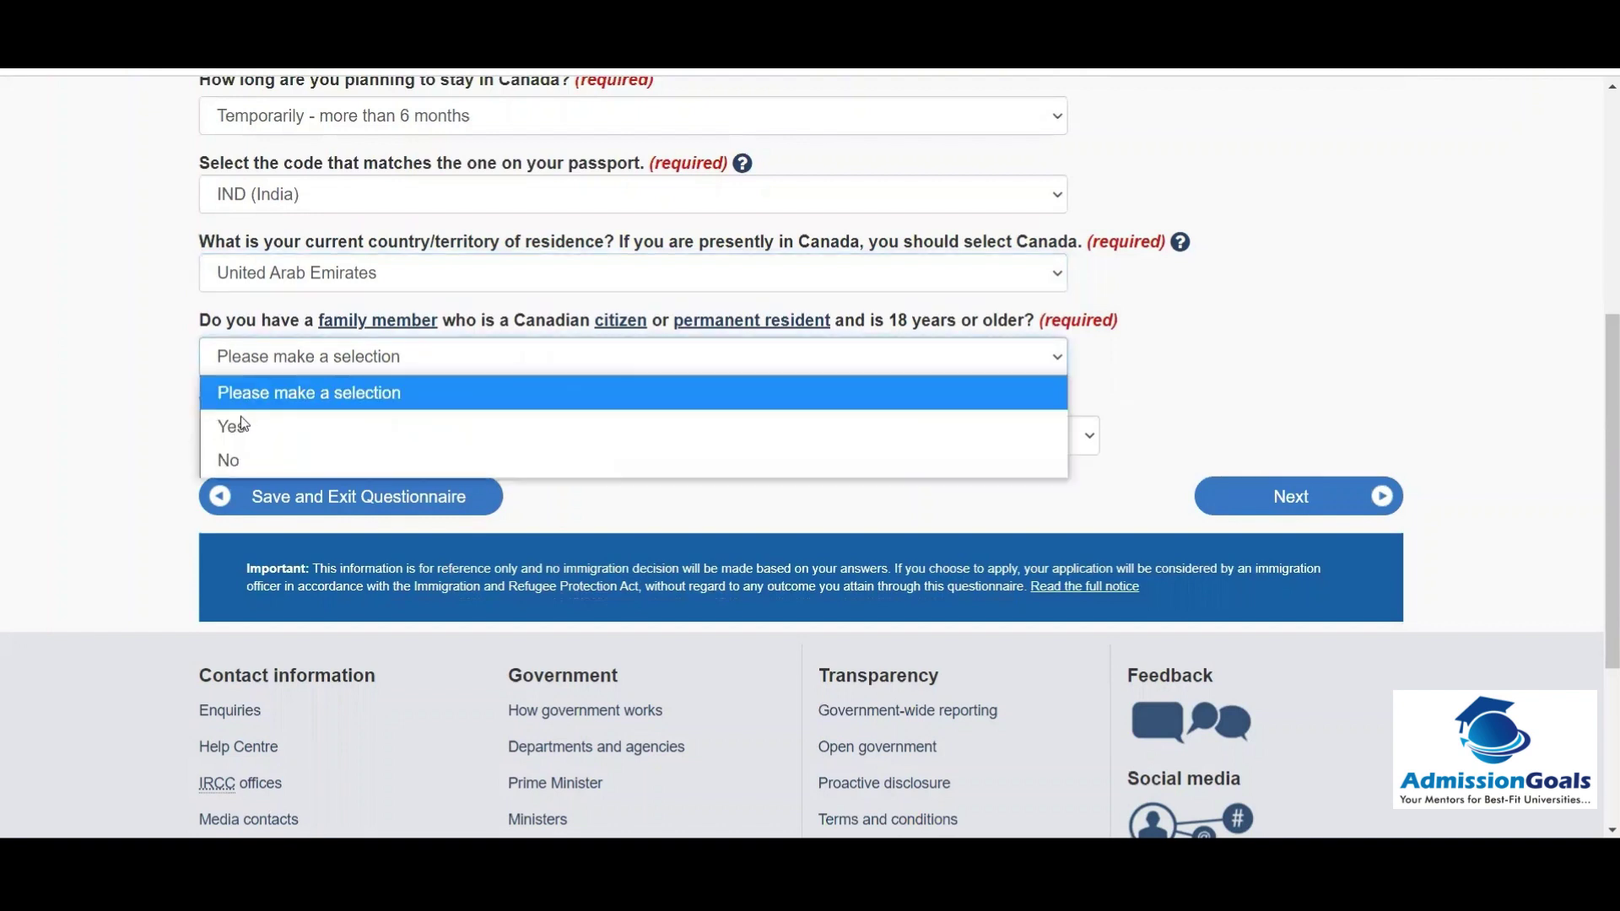
pyautogui.click(226, 458)
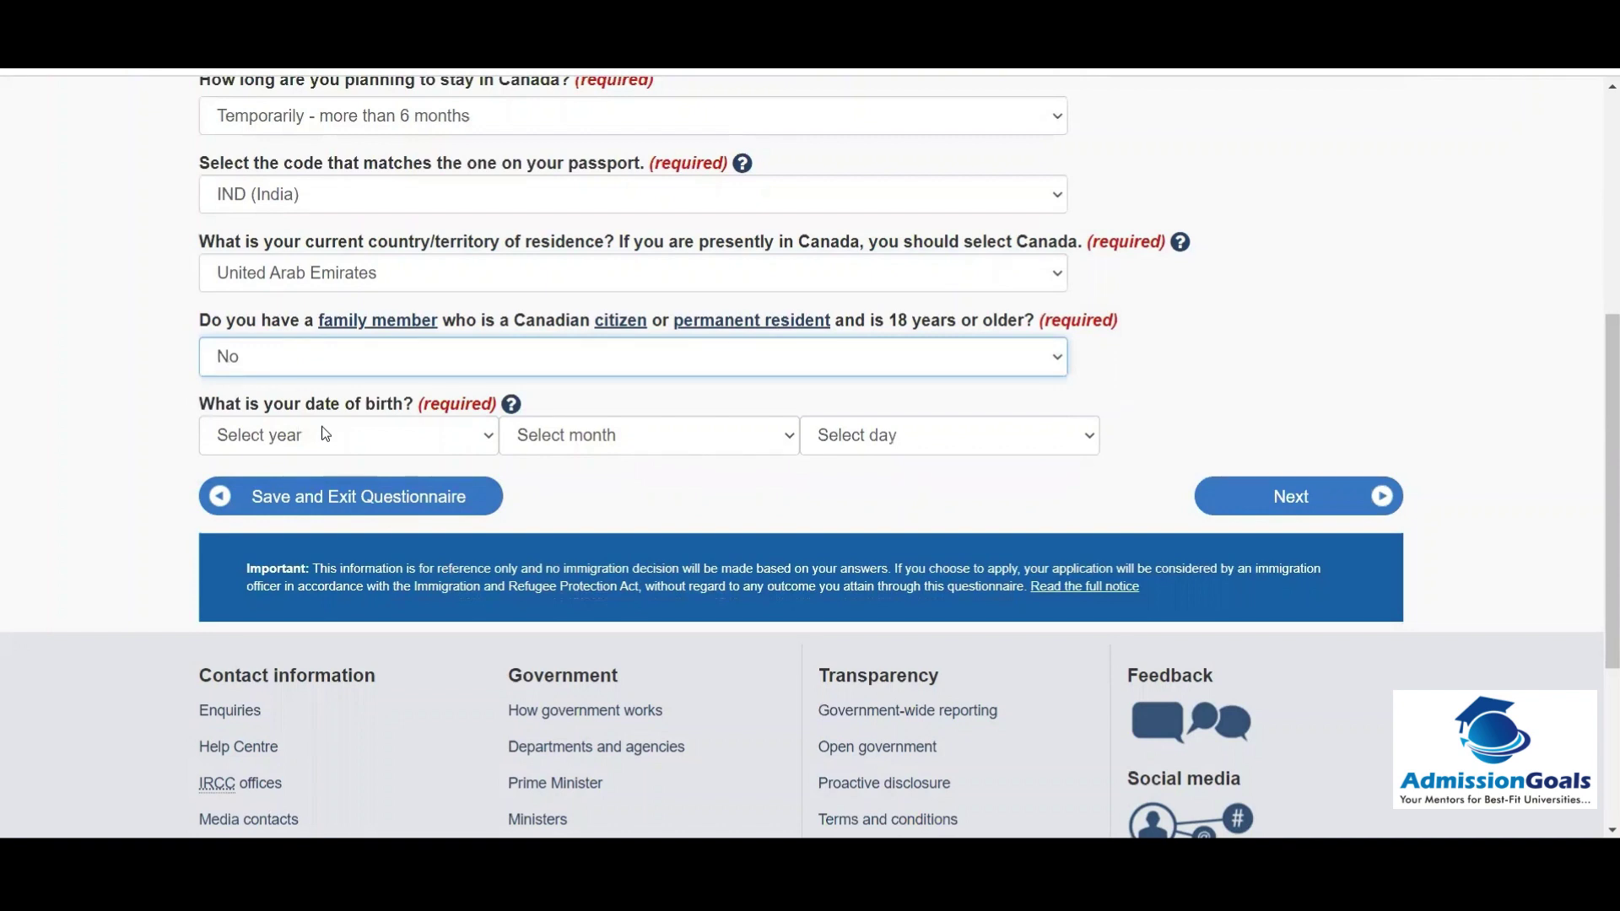
pyautogui.click(323, 432)
pyautogui.scroll(-14, 489, 76)
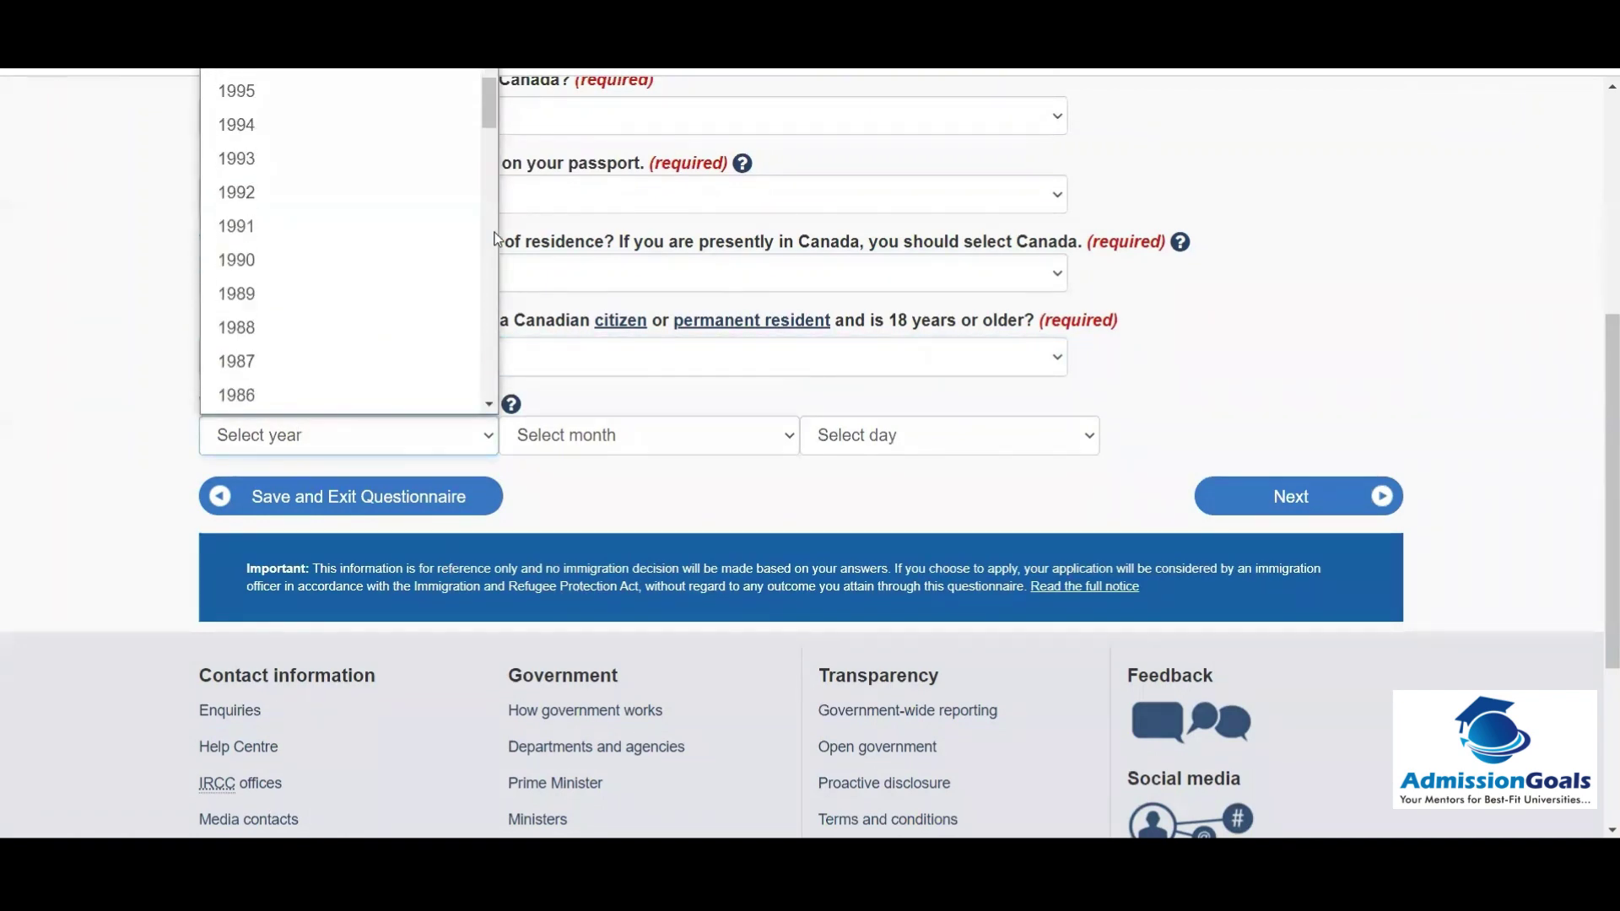
pyautogui.scroll(4, 490, 72)
pyautogui.click(280, 224)
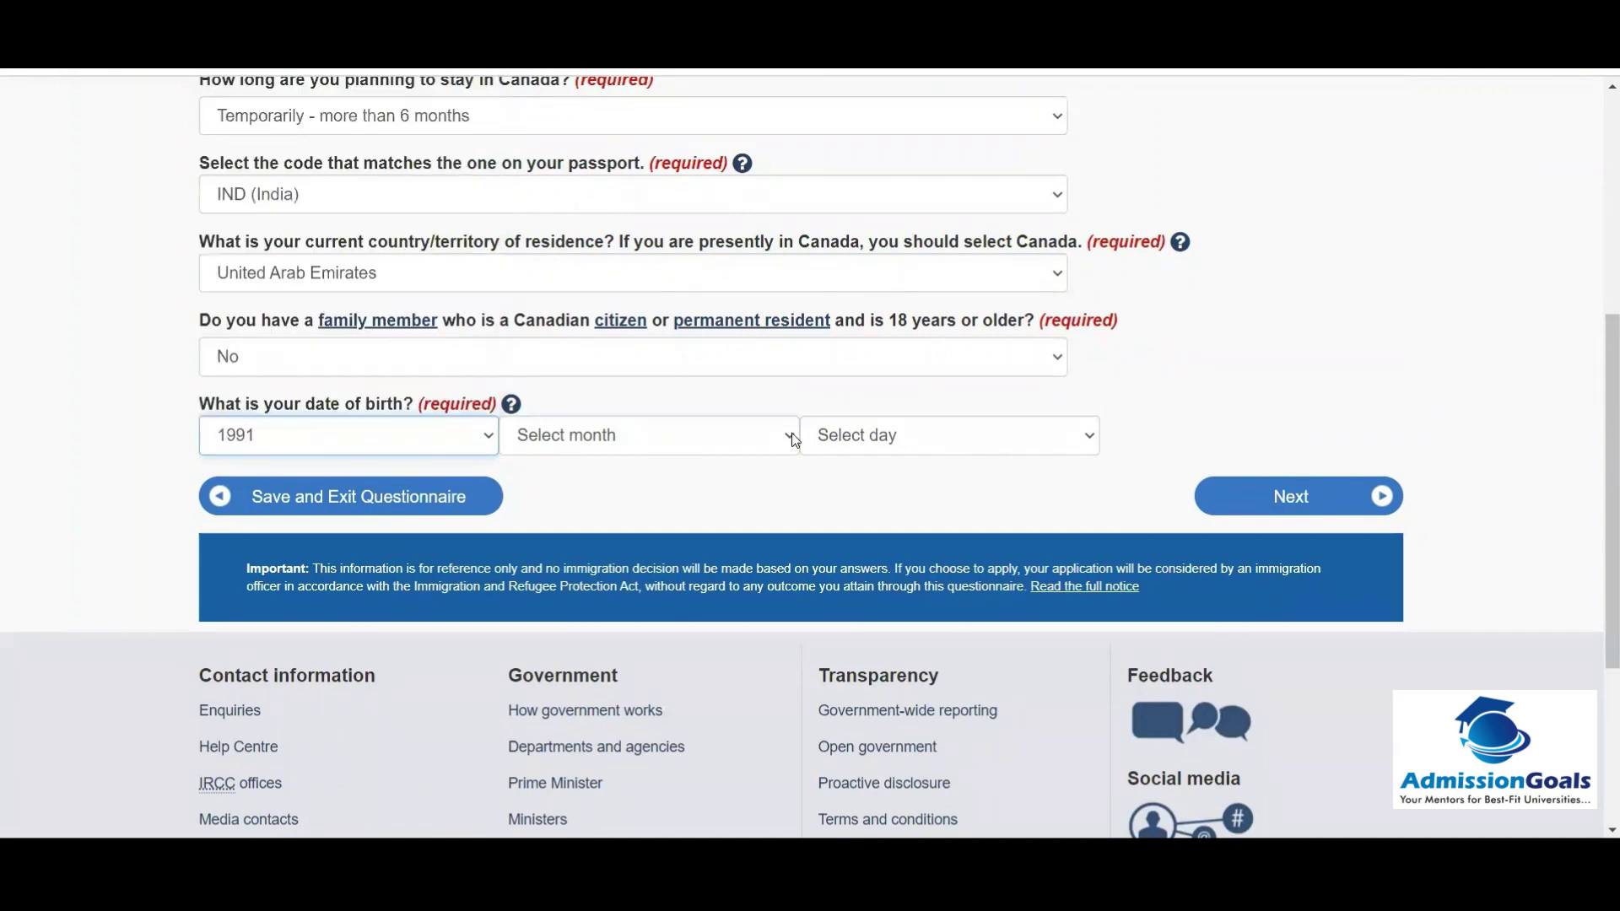
pyautogui.click(787, 436)
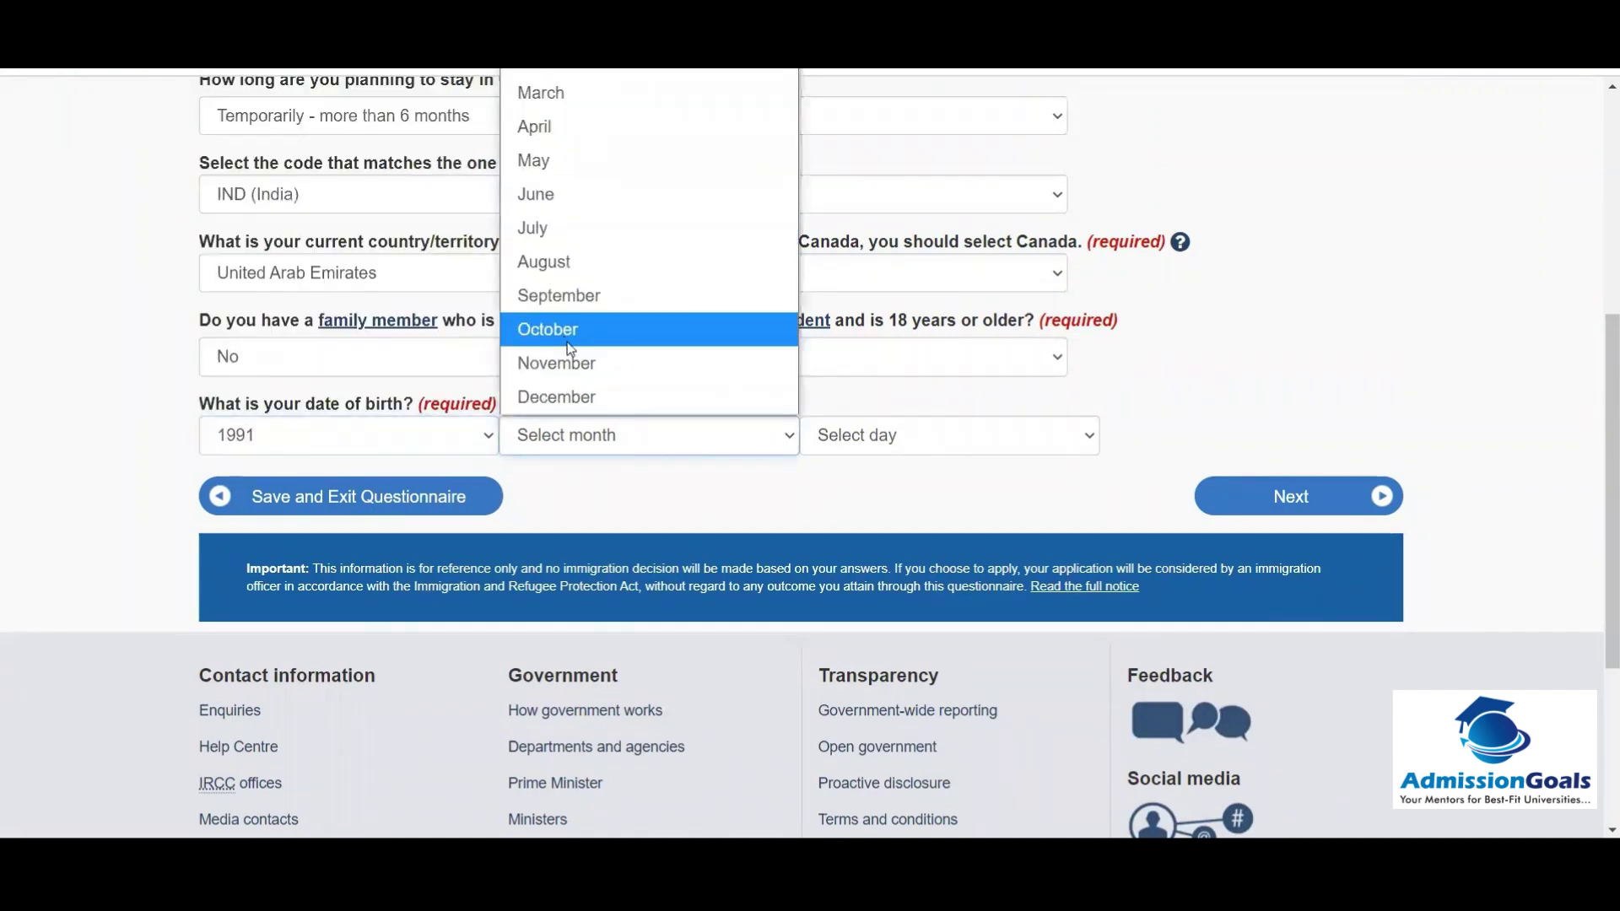
pyautogui.click(588, 339)
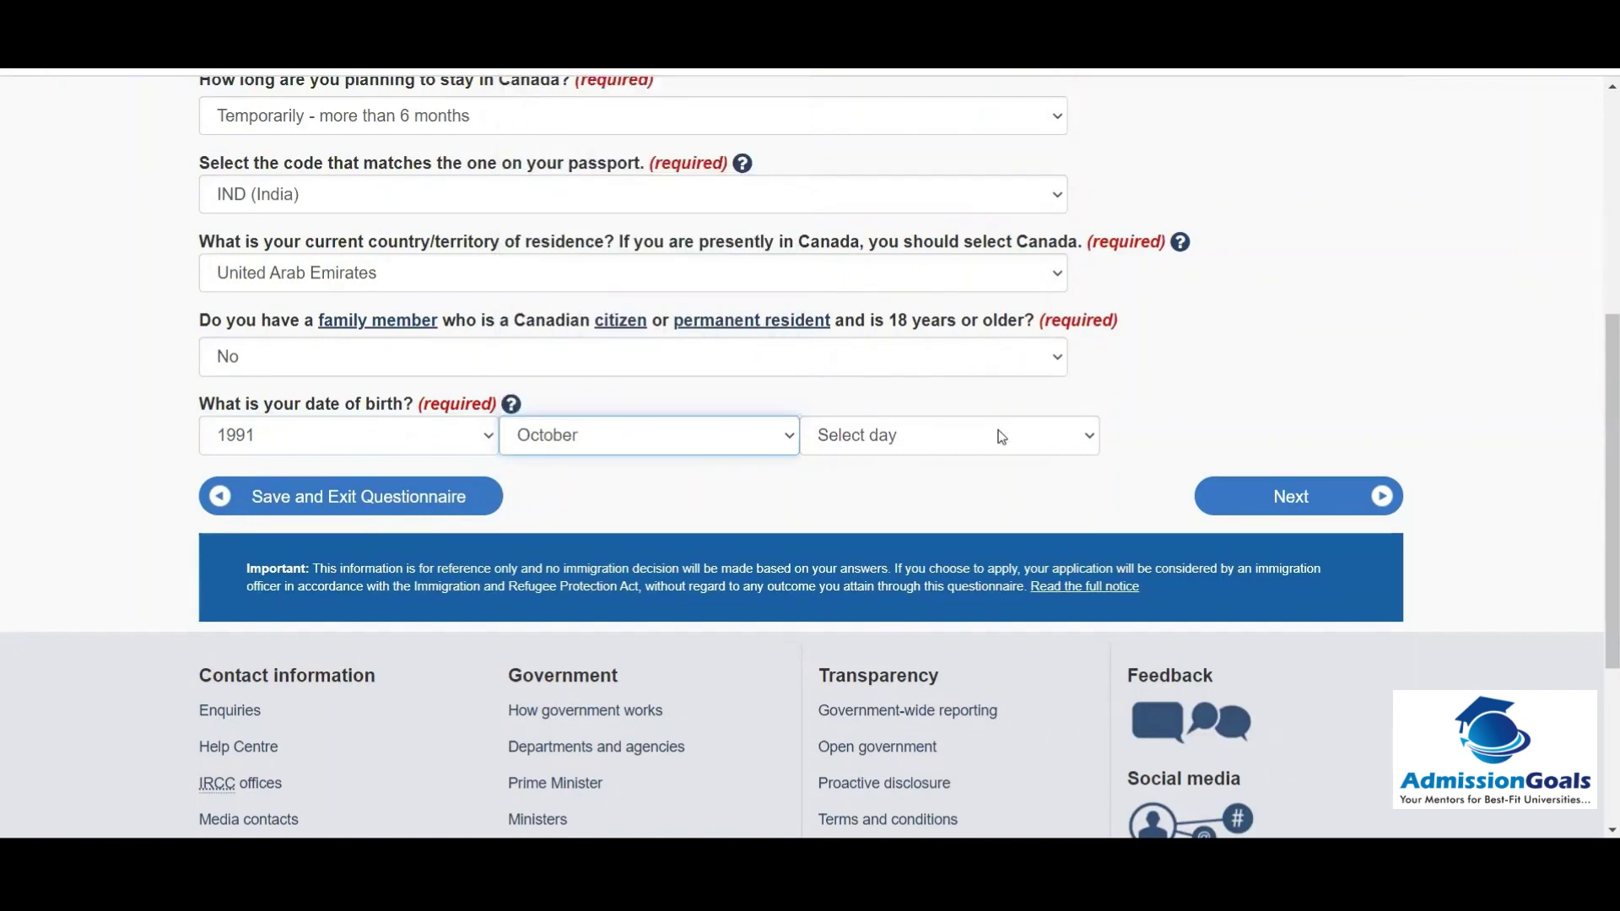
pyautogui.click(1000, 436)
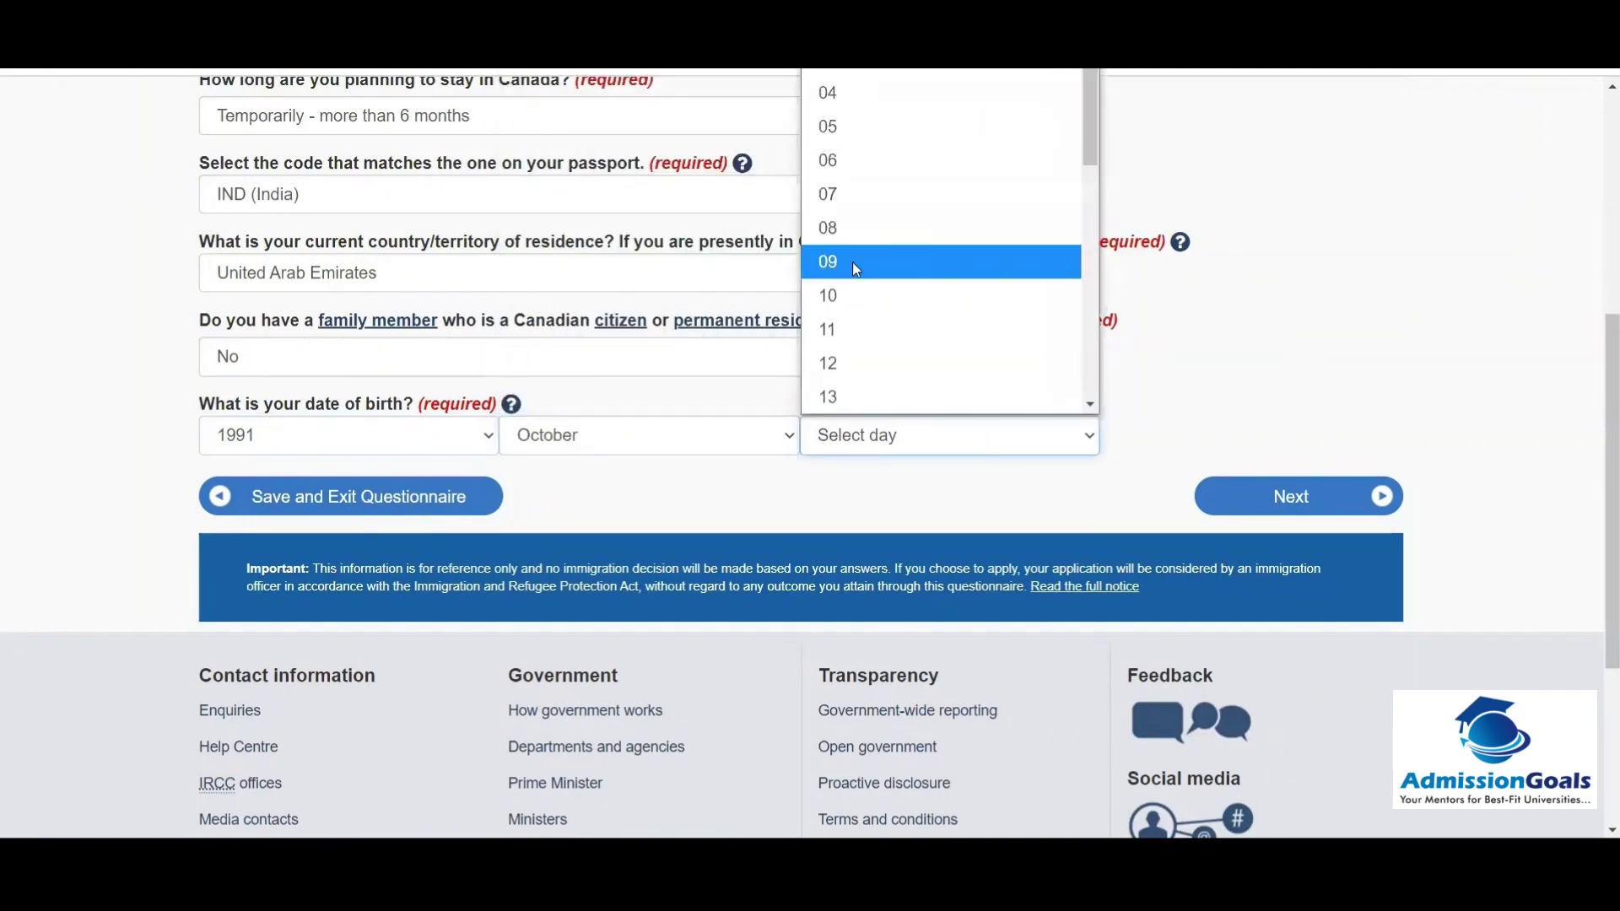
pyautogui.click(857, 268)
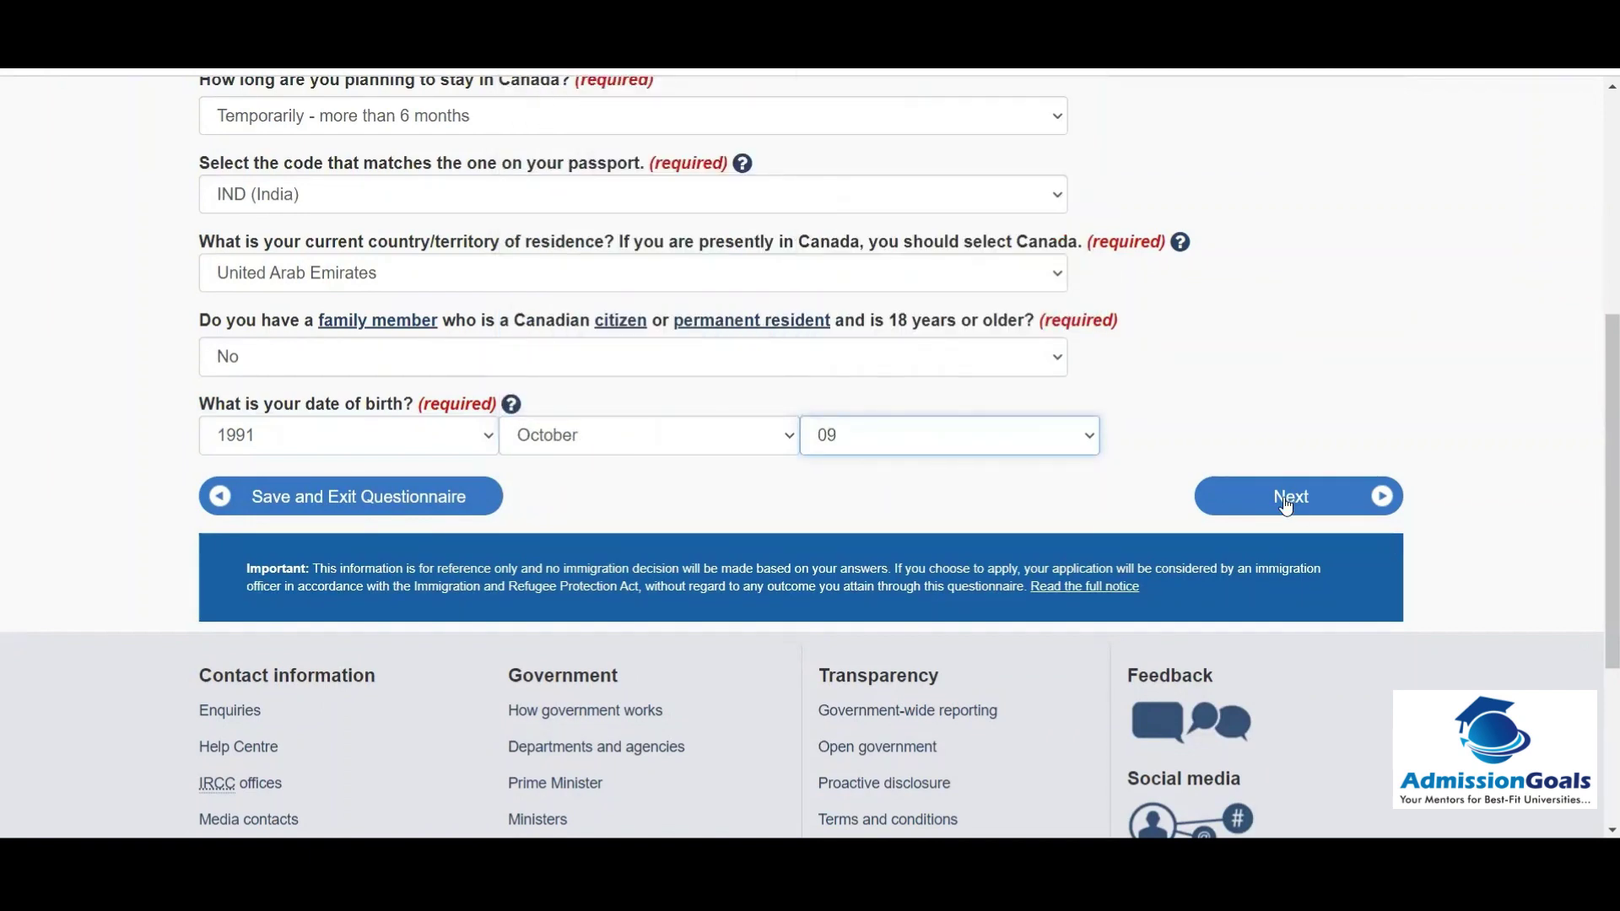
pyautogui.click(1286, 505)
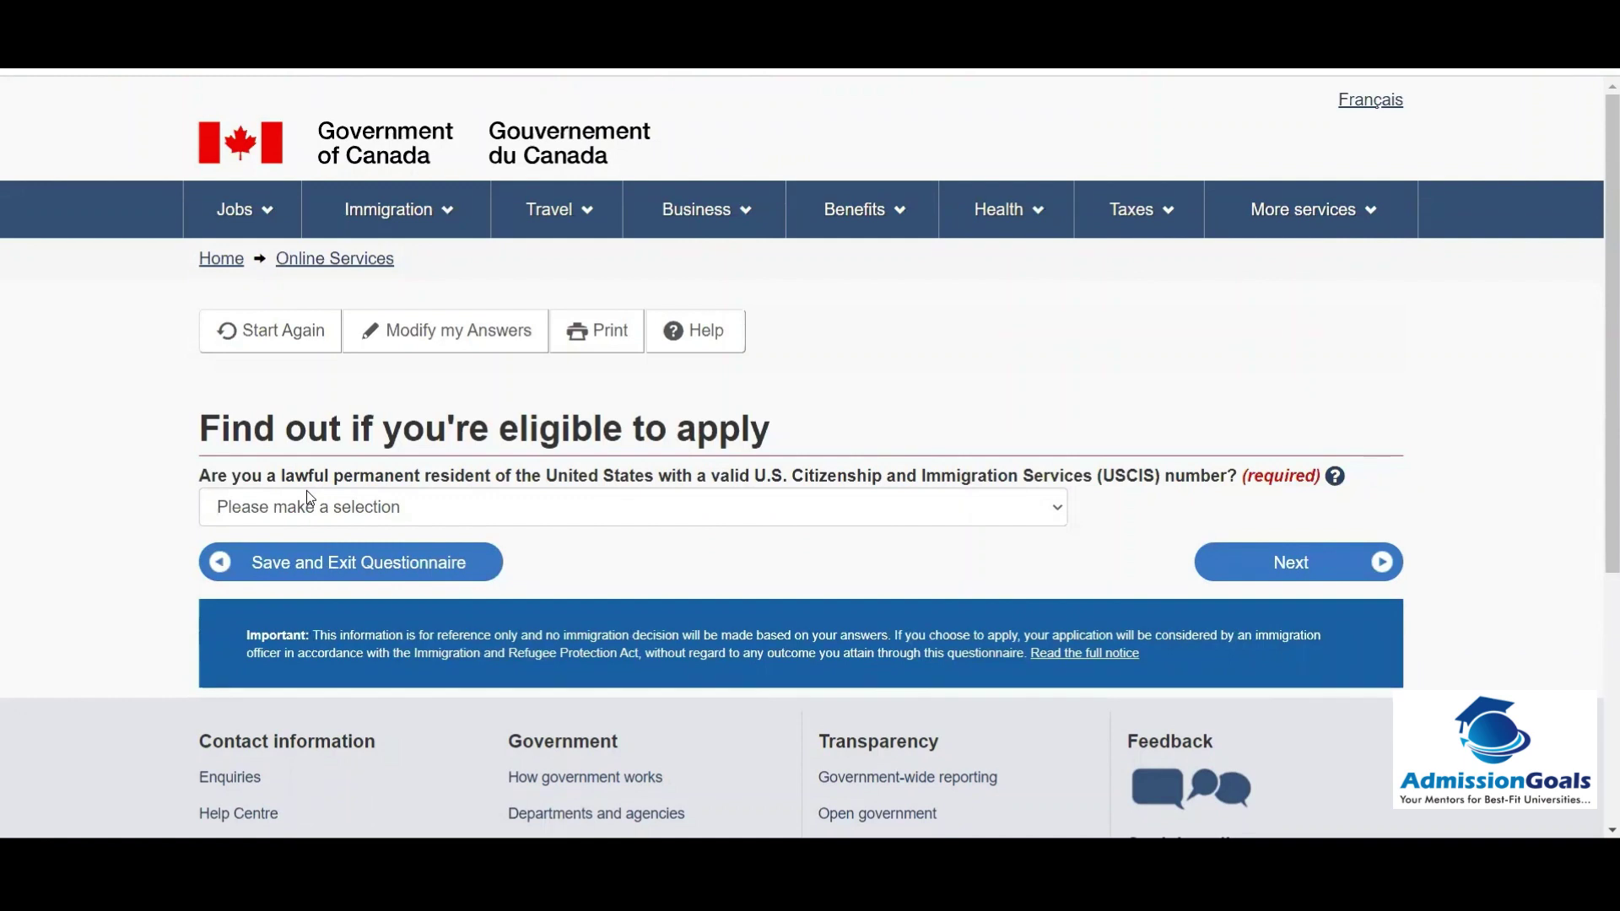
# Step: Answer No to being a U.S. lawful permanent resident and continue
pyautogui.click(417, 510)
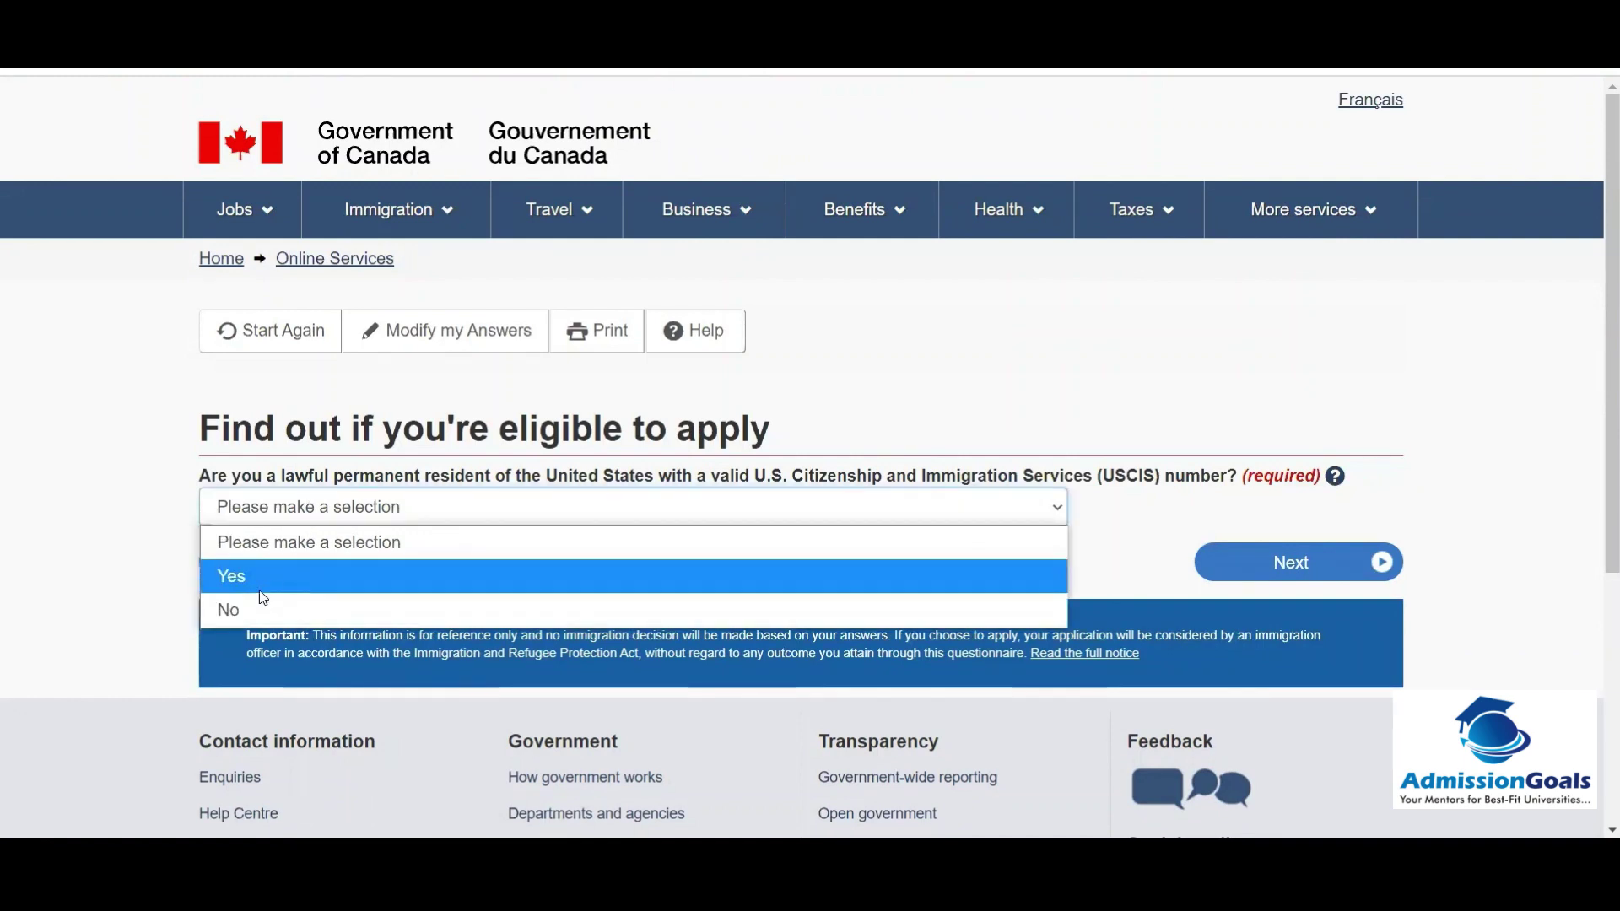
pyautogui.click(247, 600)
pyautogui.click(1260, 573)
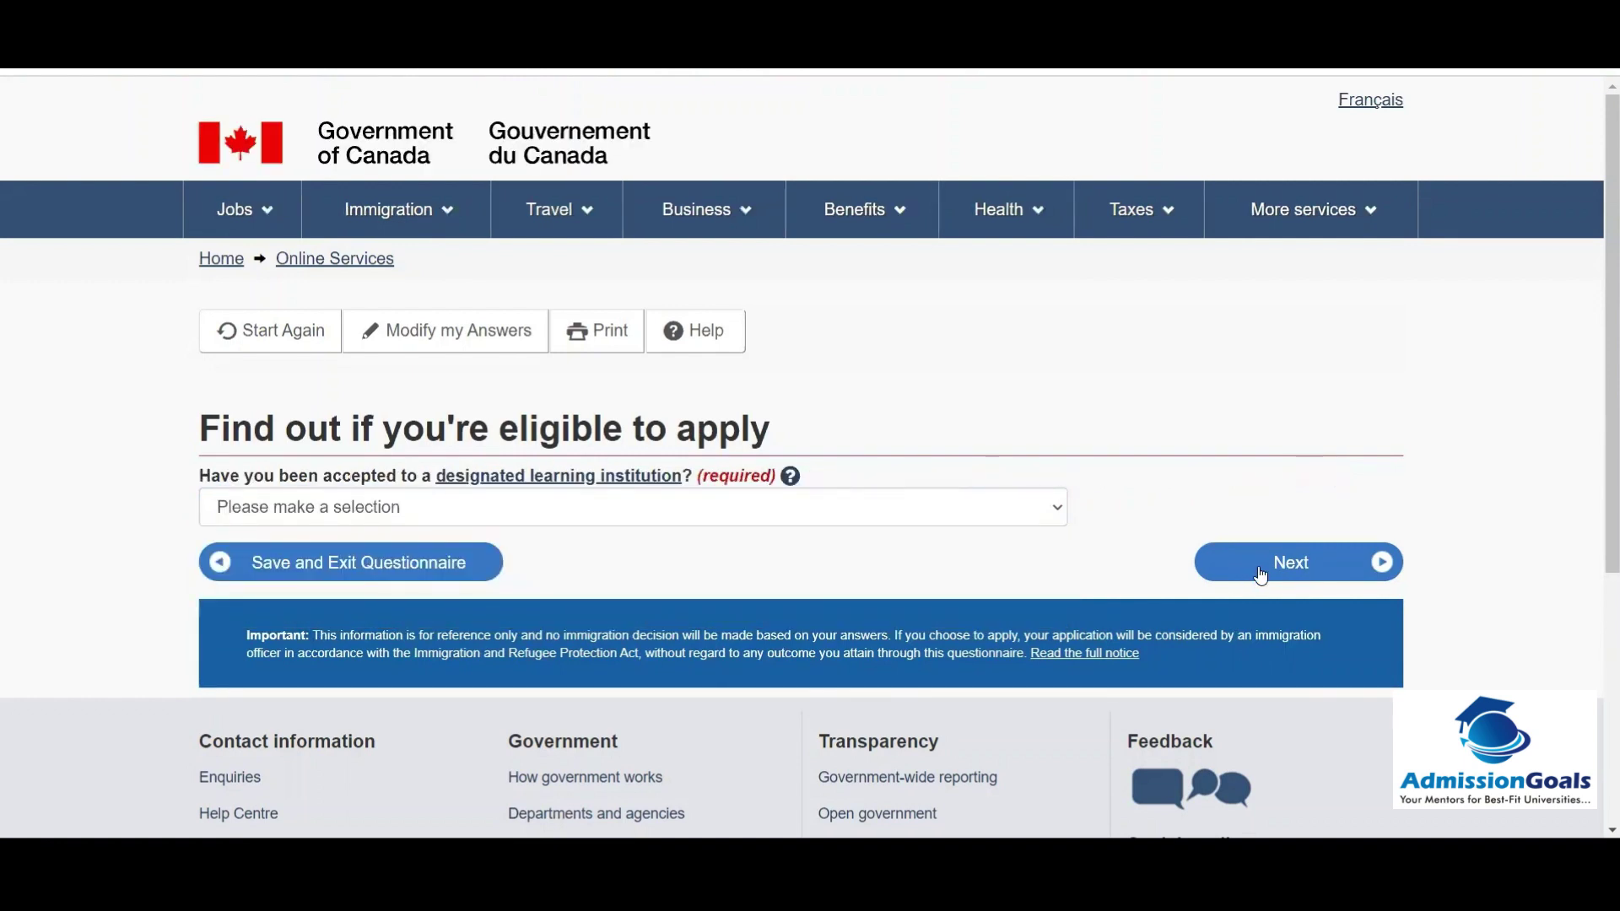
# Step: Answer Yes to acceptance by a designated learning institution and continue
pyautogui.click(475, 521)
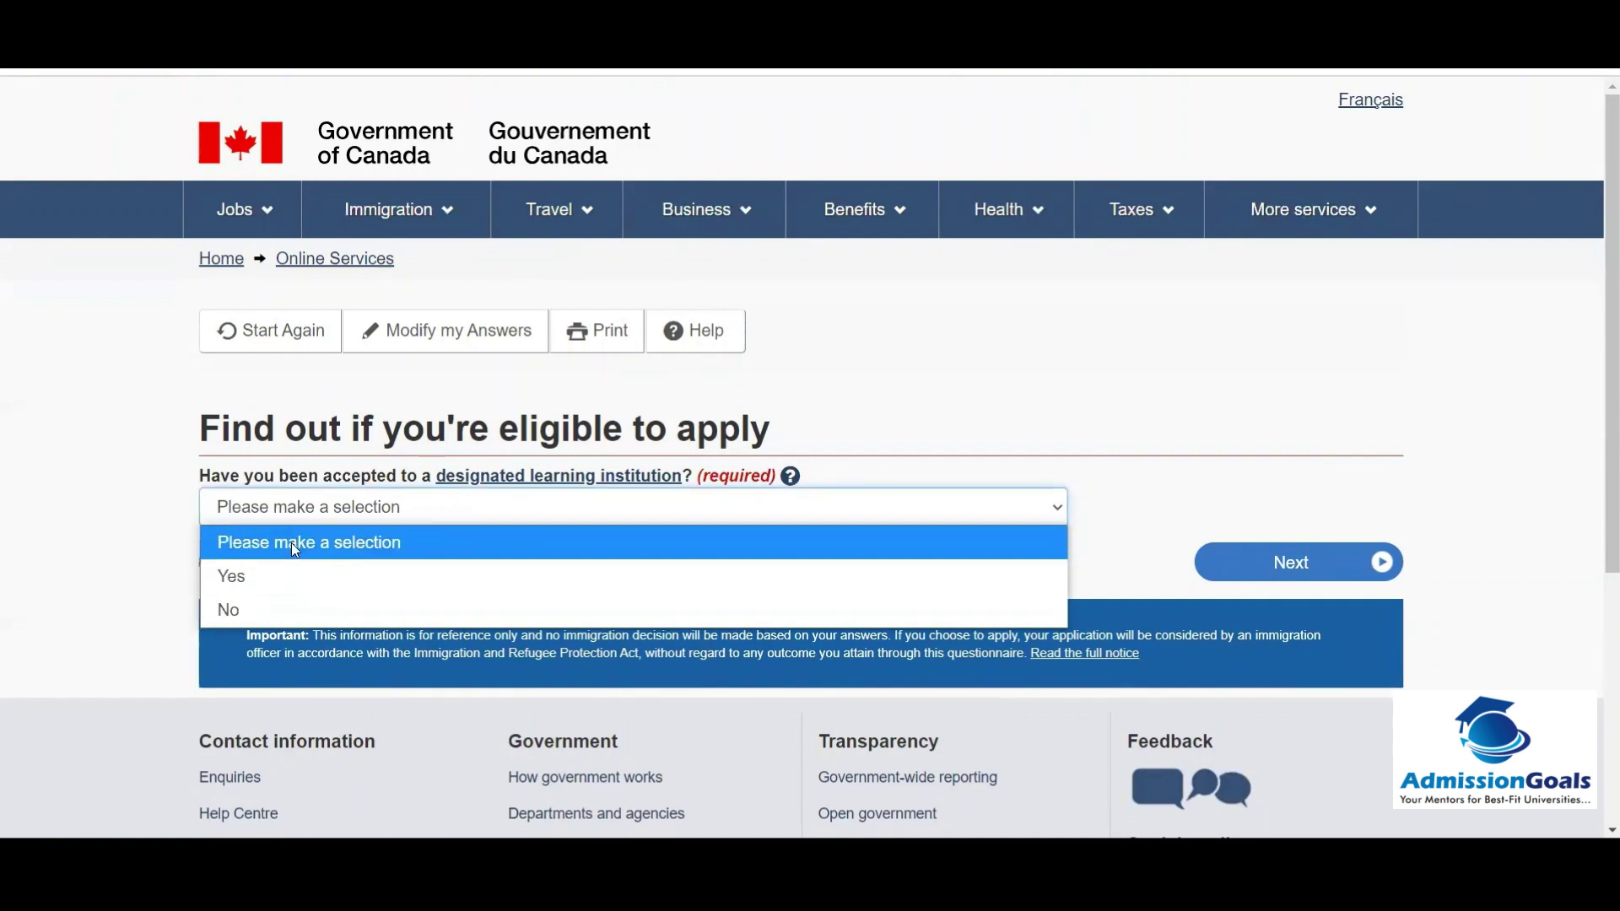
pyautogui.click(250, 579)
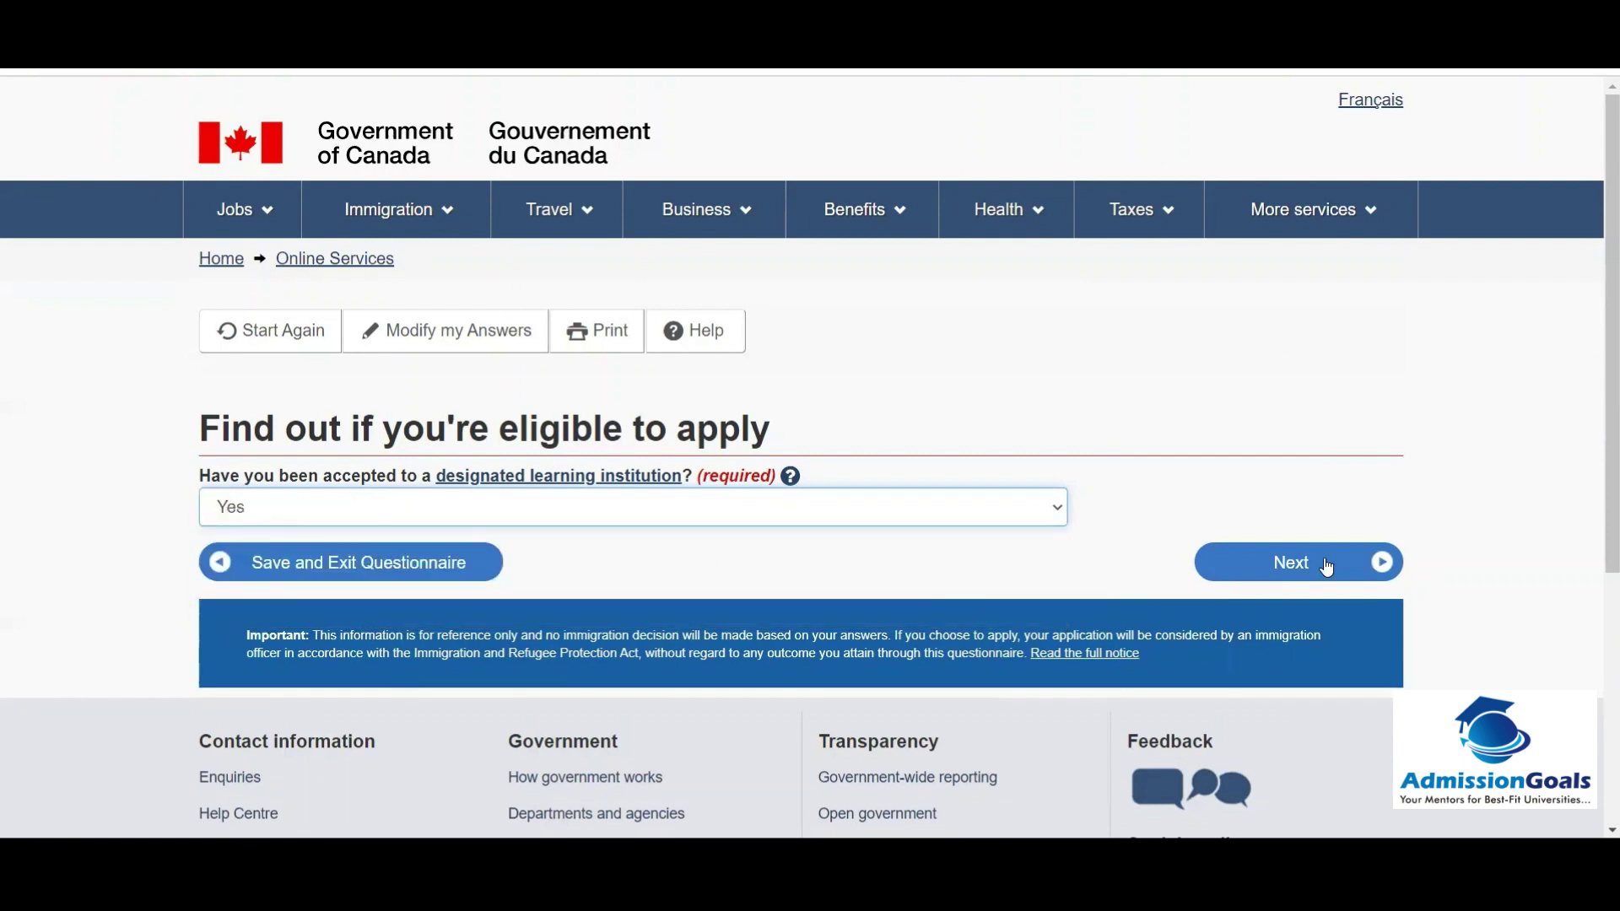
pyautogui.click(1256, 564)
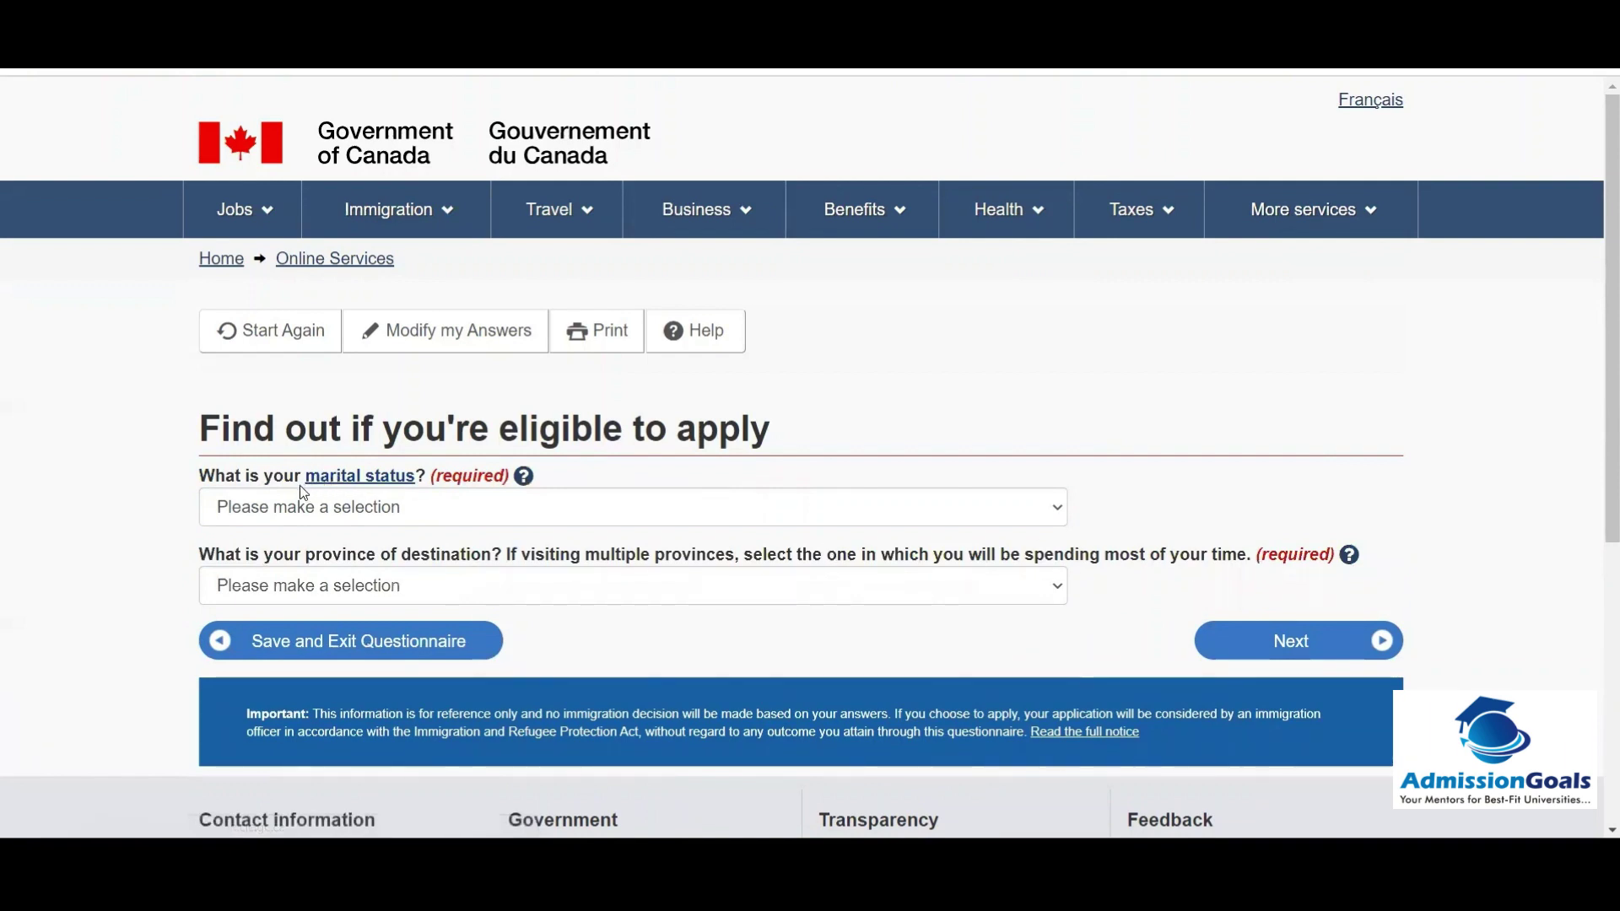
# Step: Set marital status to Never Married/Single and destination province to Ontario, then submit
pyautogui.click(285, 508)
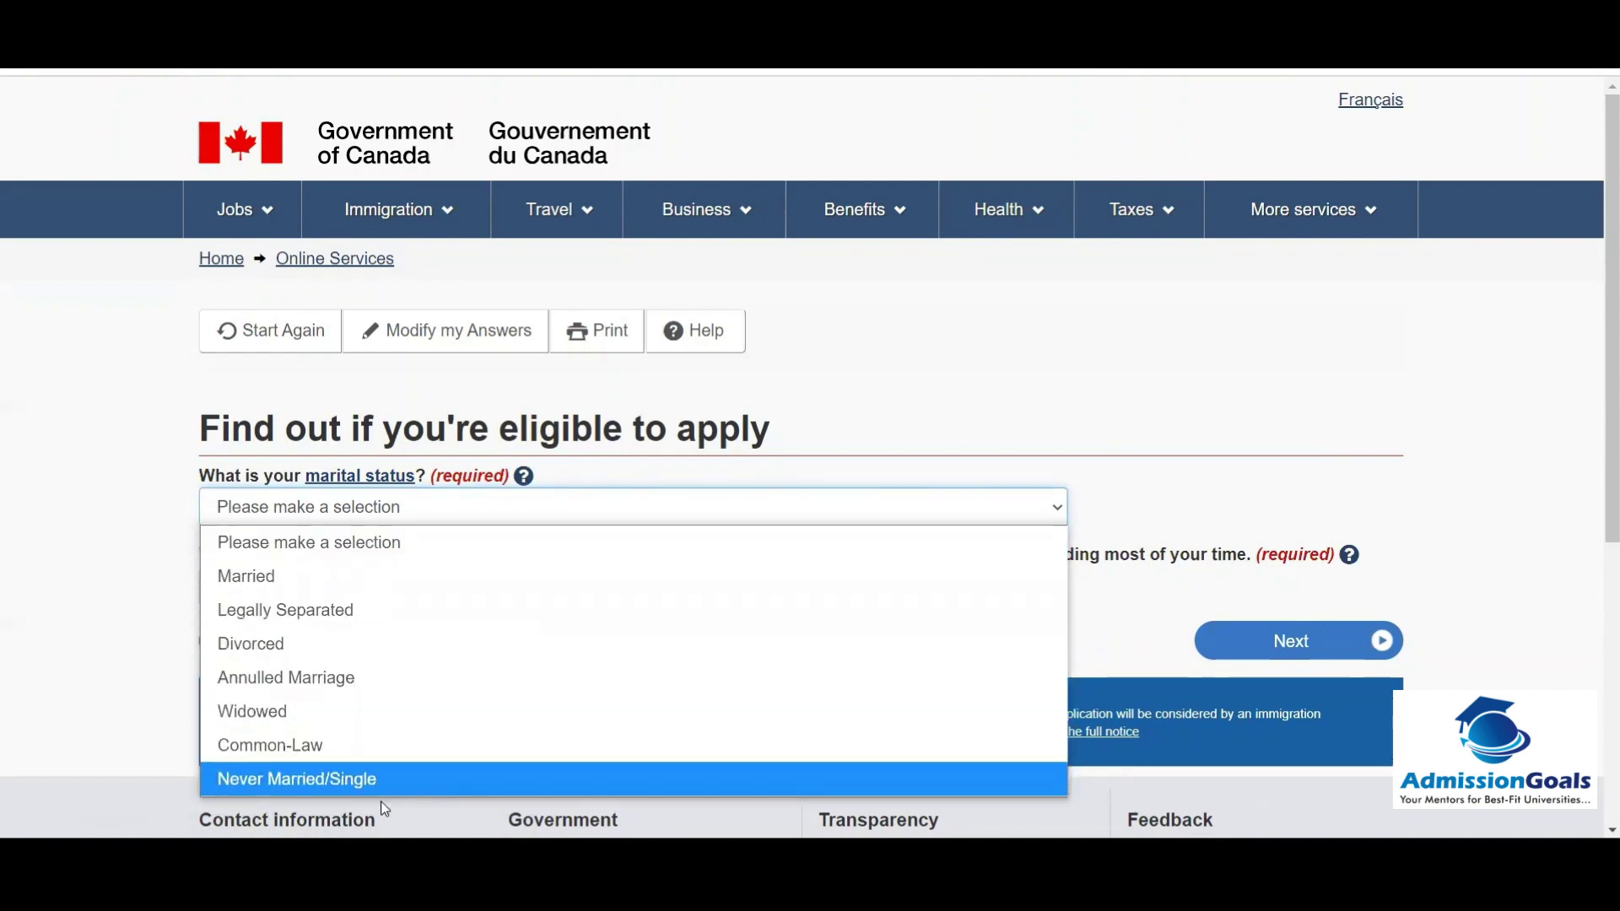
pyautogui.click(356, 776)
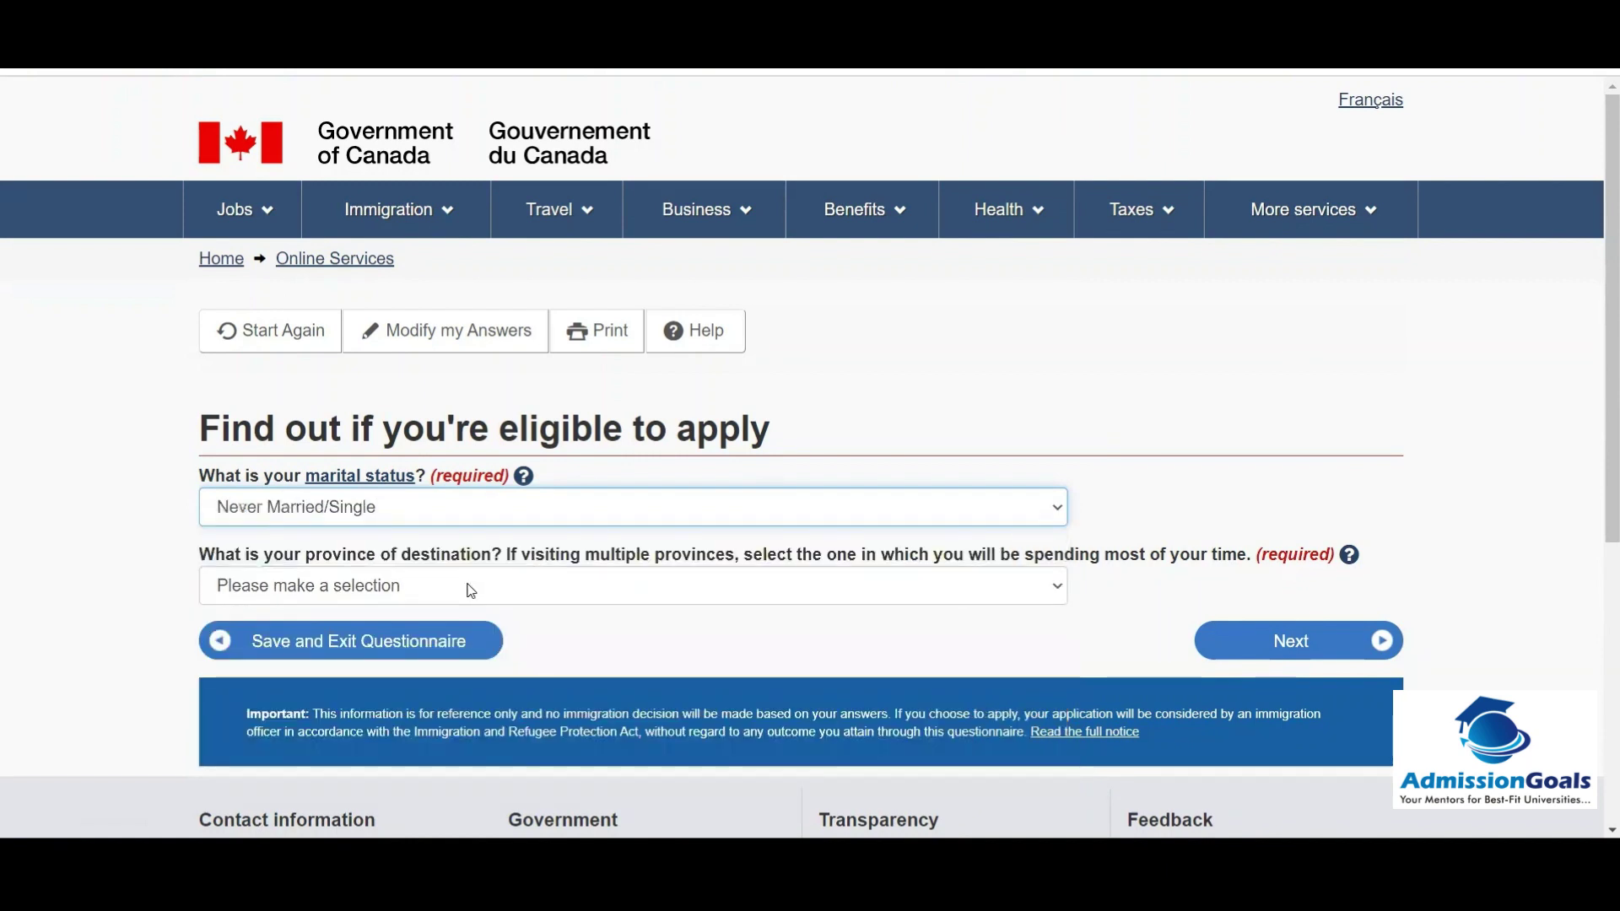
pyautogui.click(471, 590)
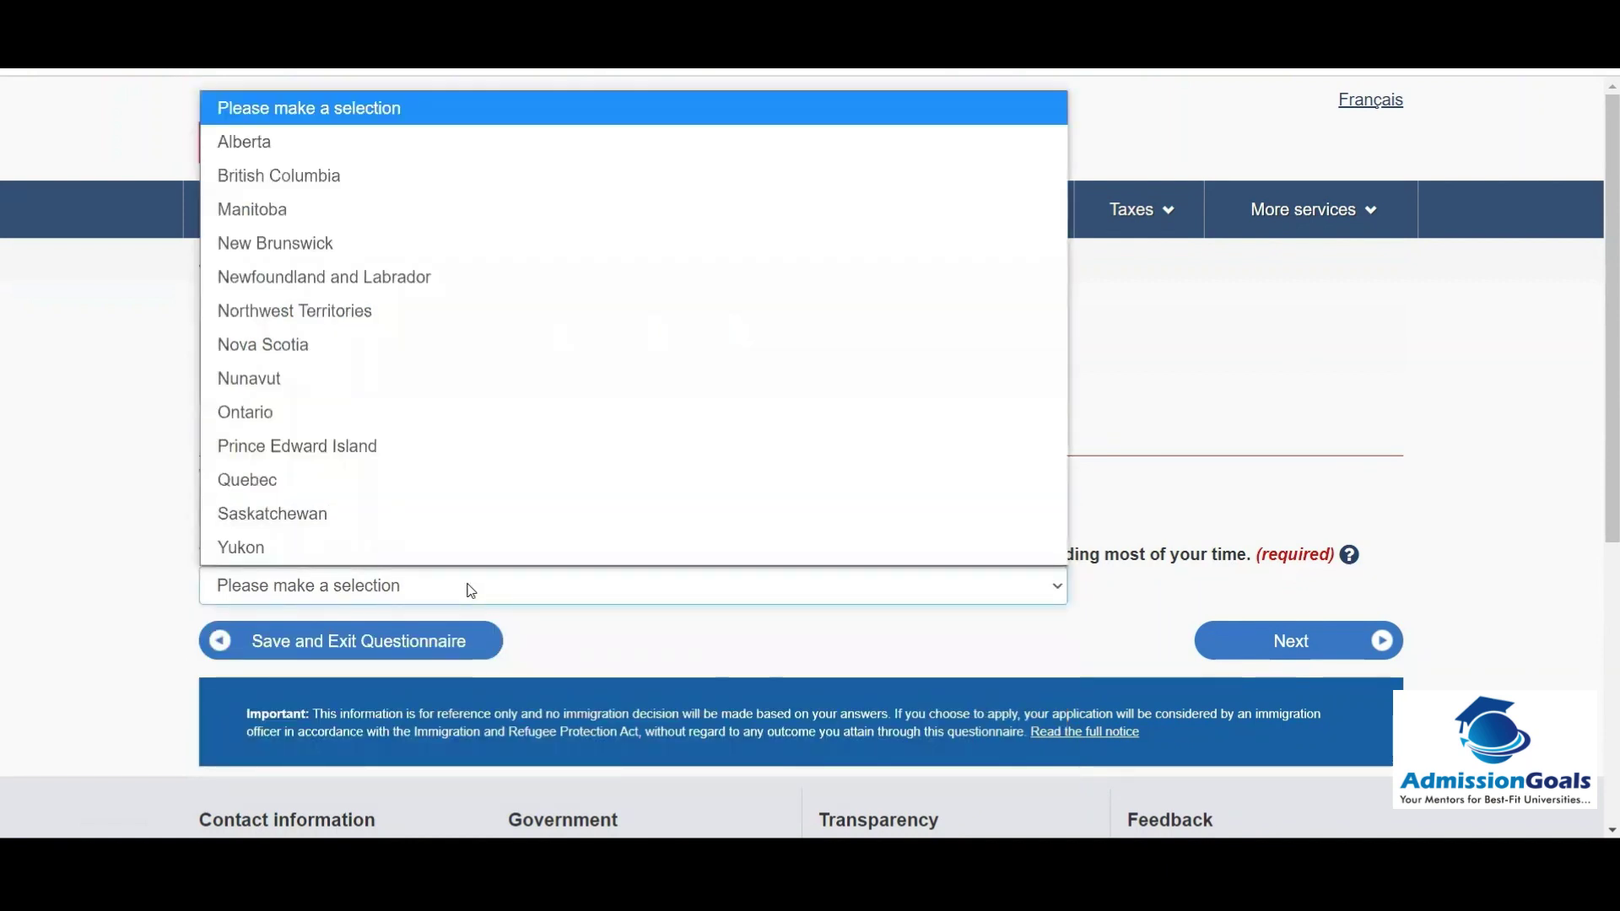
pyautogui.click(470, 590)
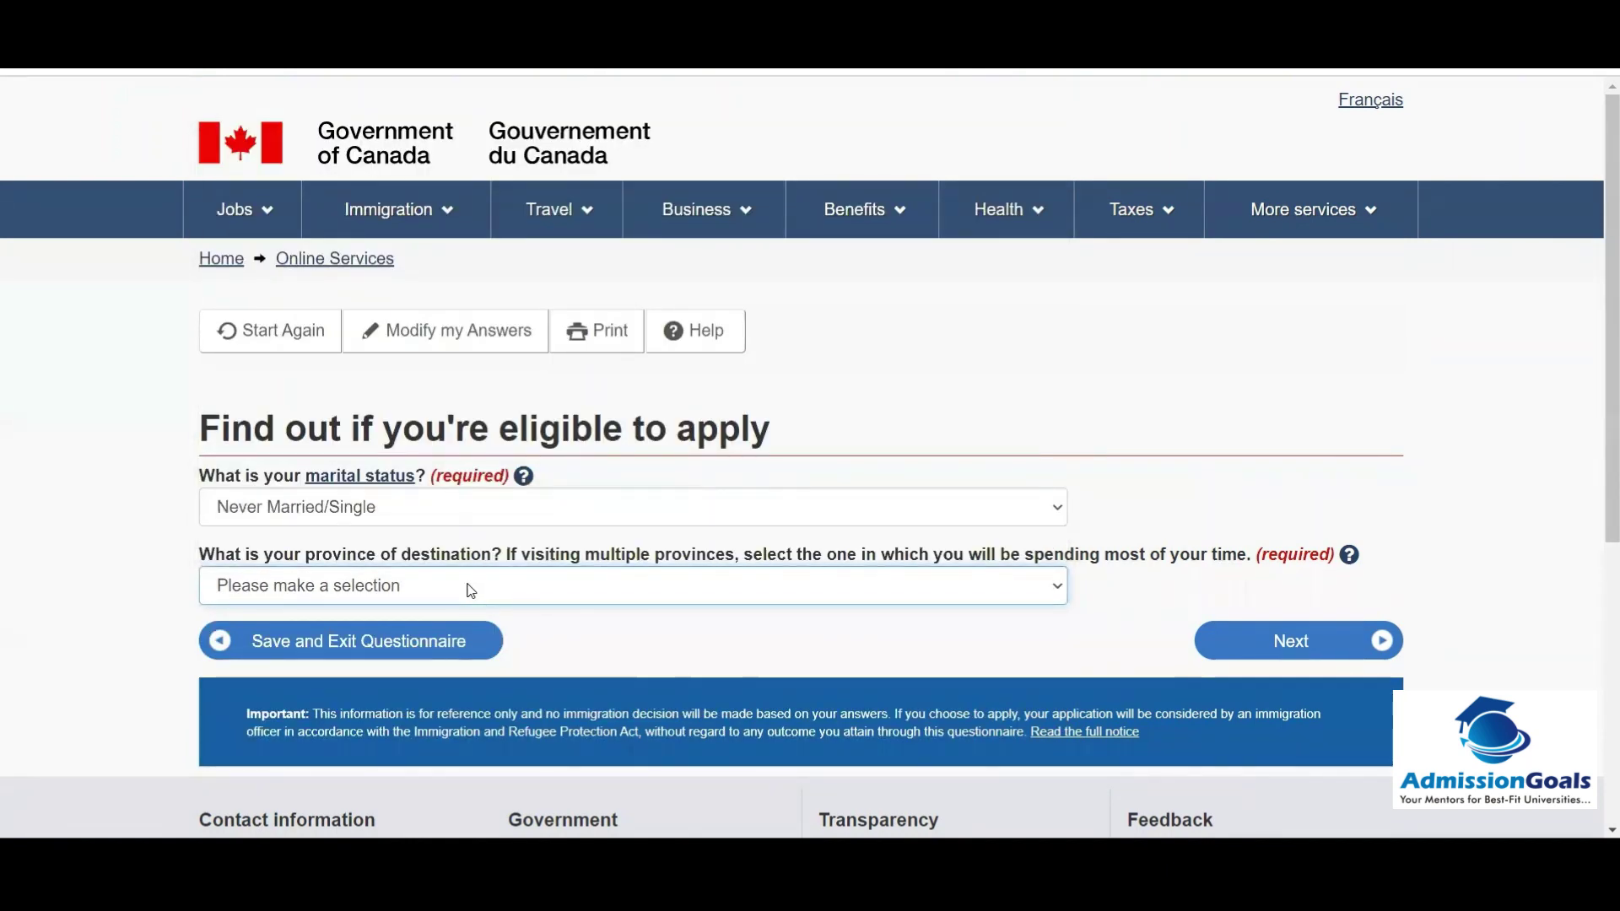
pyautogui.click(471, 590)
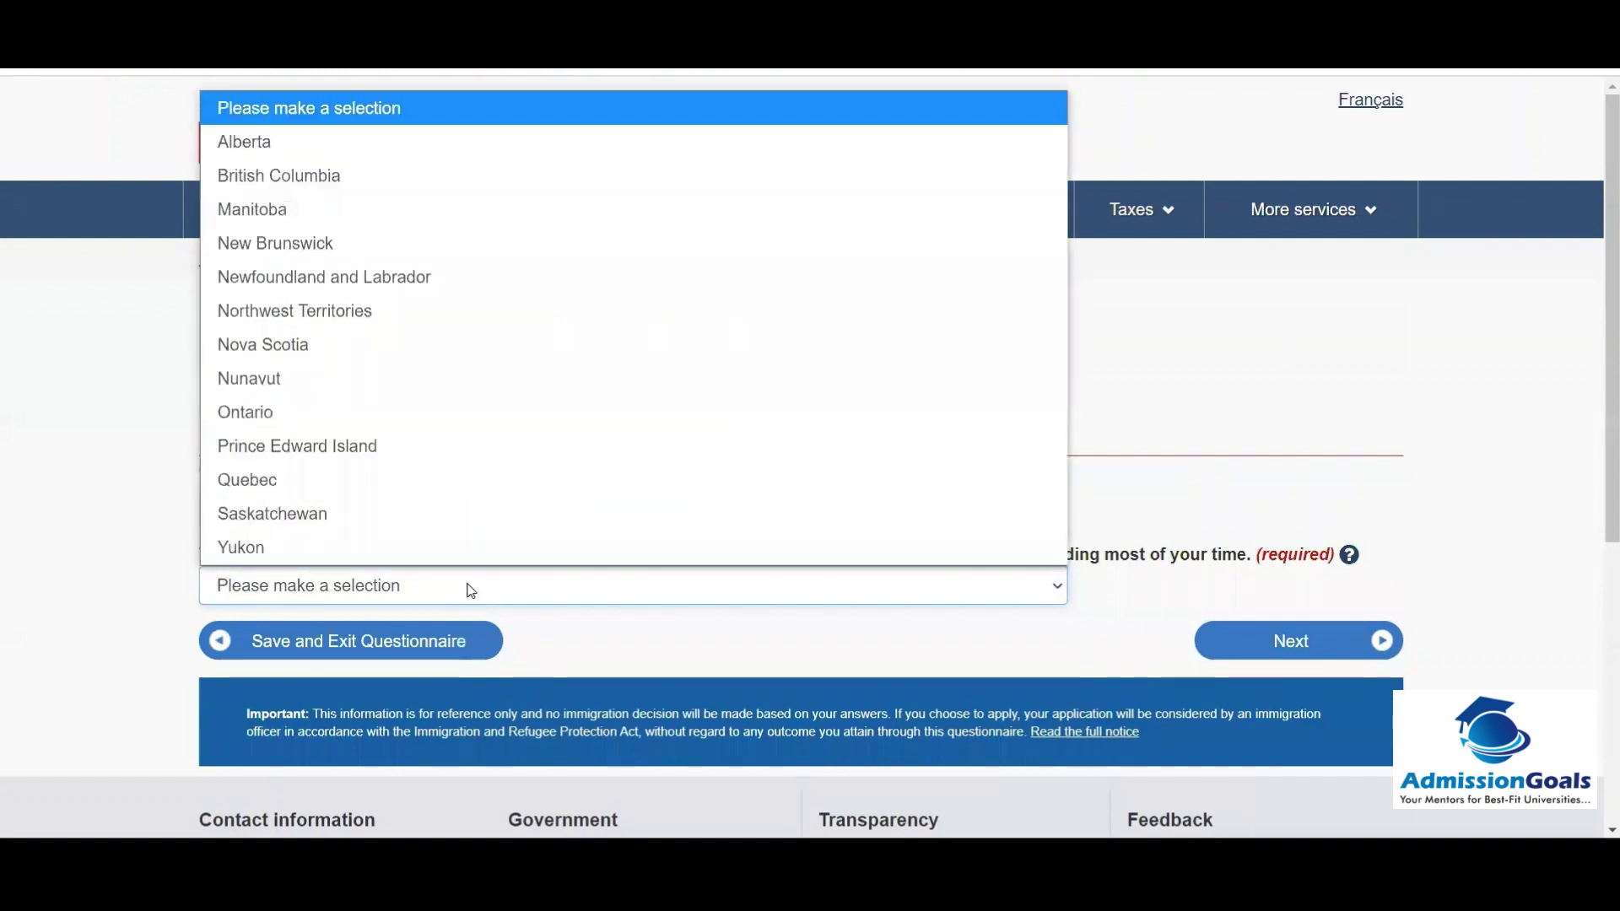
pyautogui.click(269, 415)
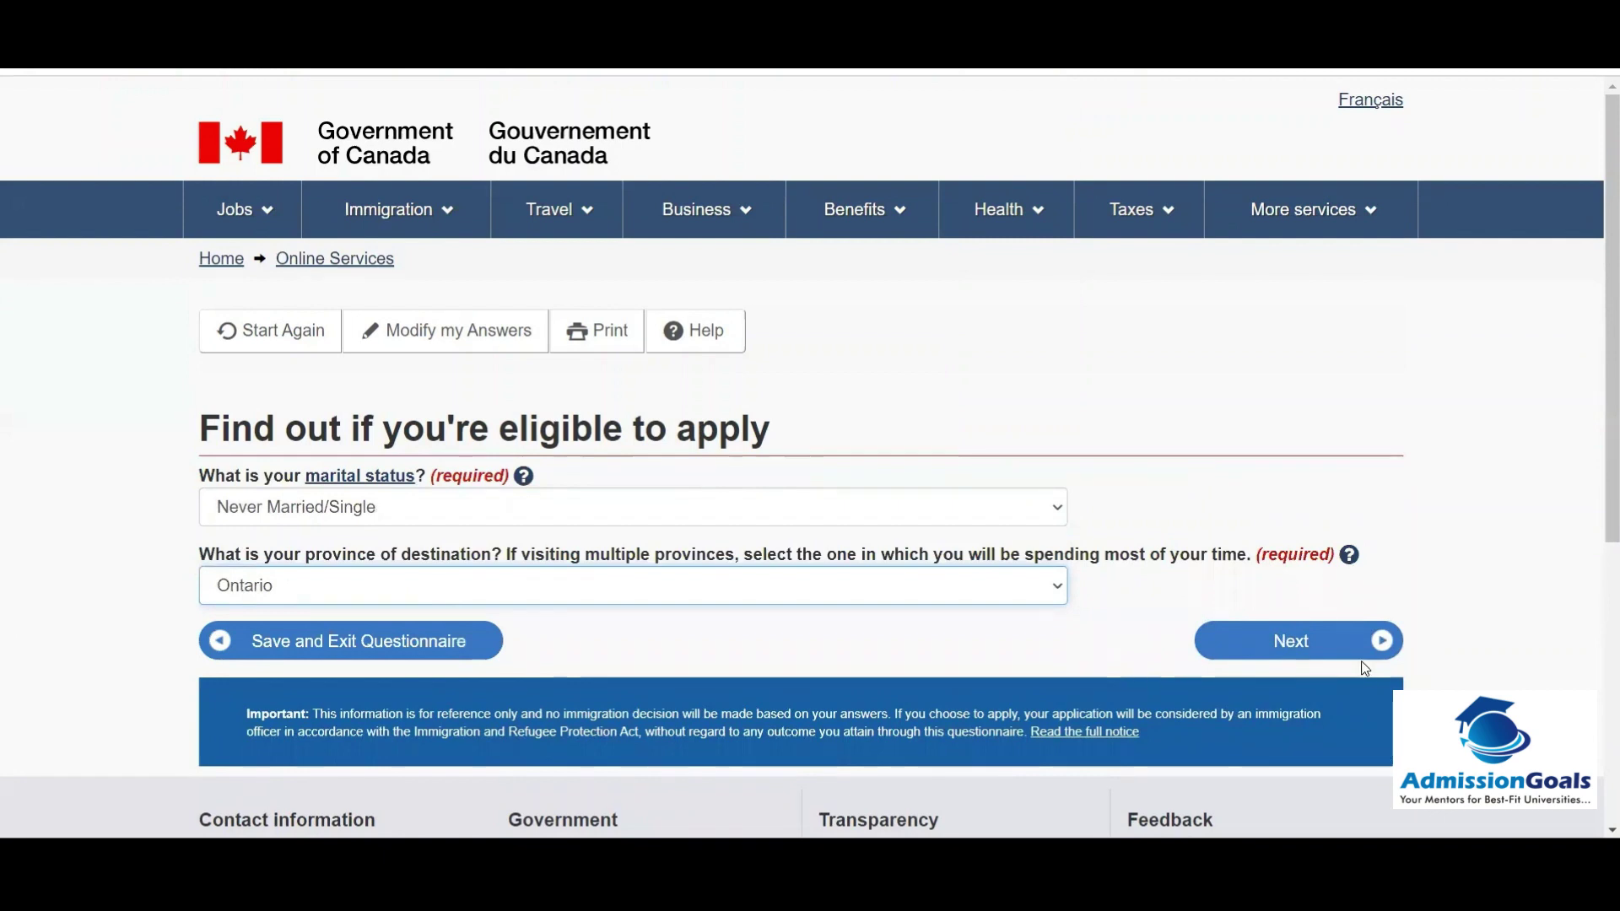
pyautogui.click(1298, 644)
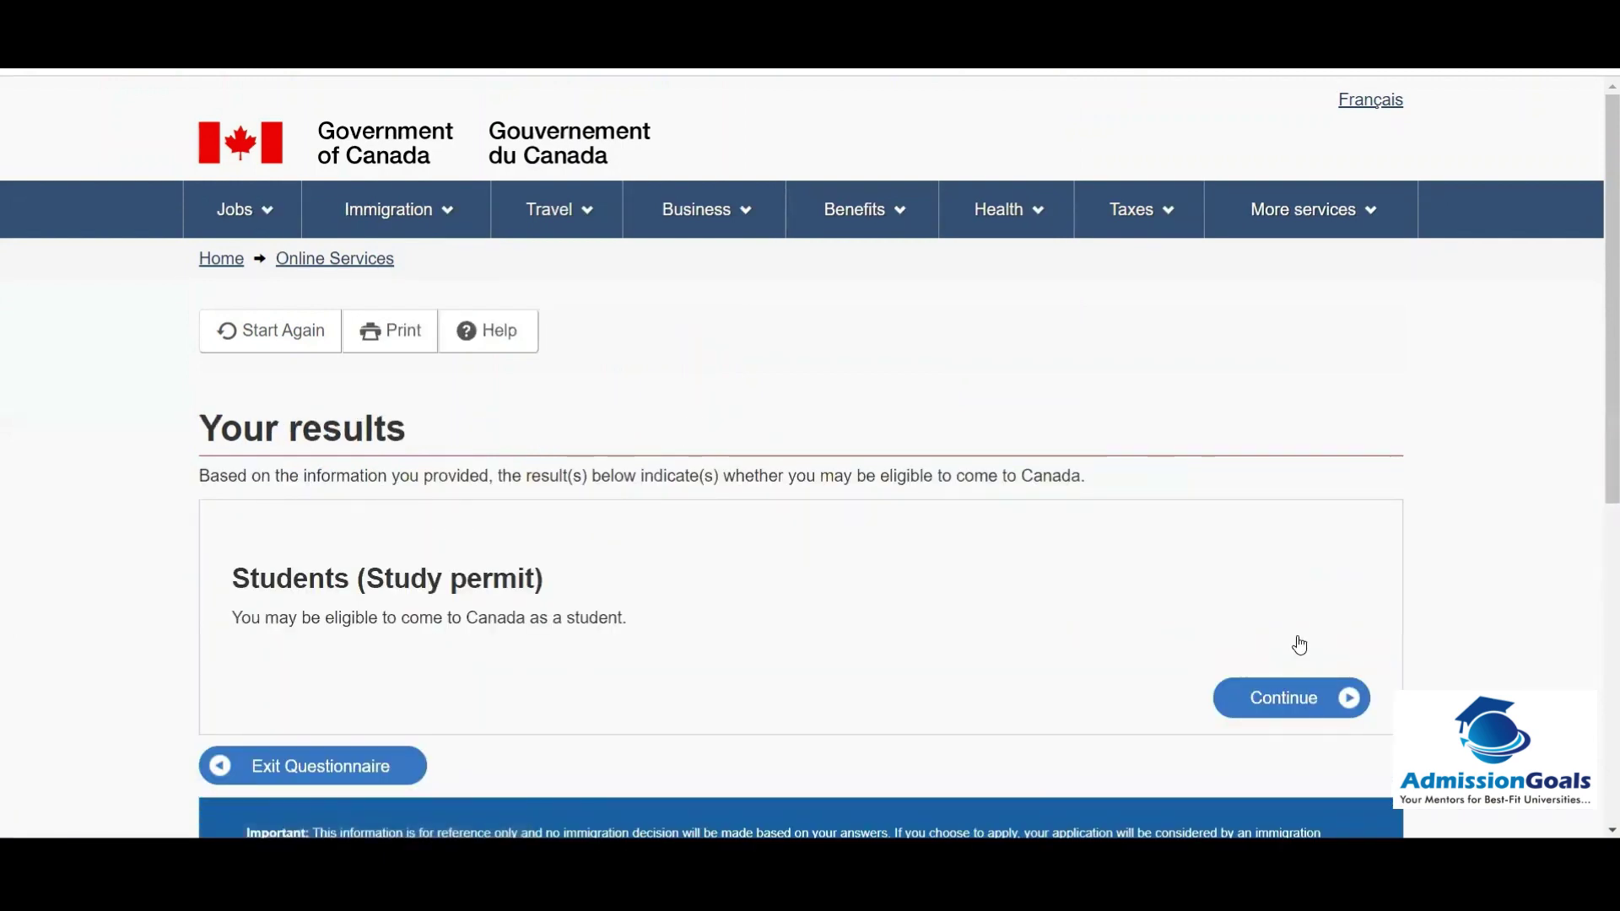
# Step: Continue from the Students (Study permit) result through the personal checklist introduction
pyautogui.moveTo(1602, 300); pyautogui.dragTo(1595, 420)
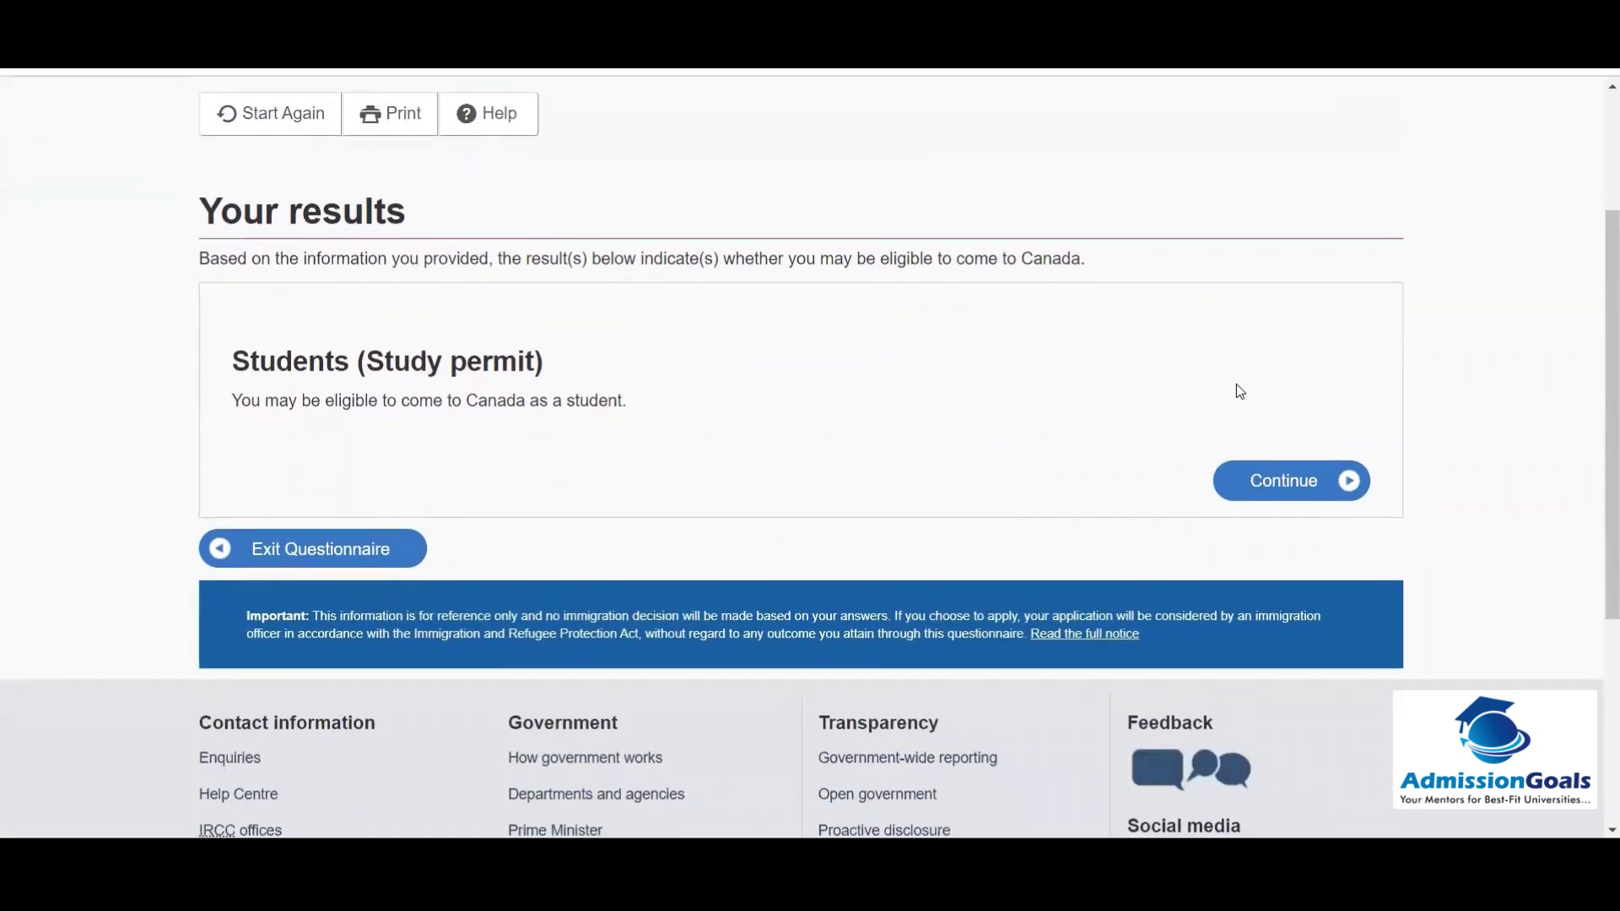
pyautogui.click(1298, 482)
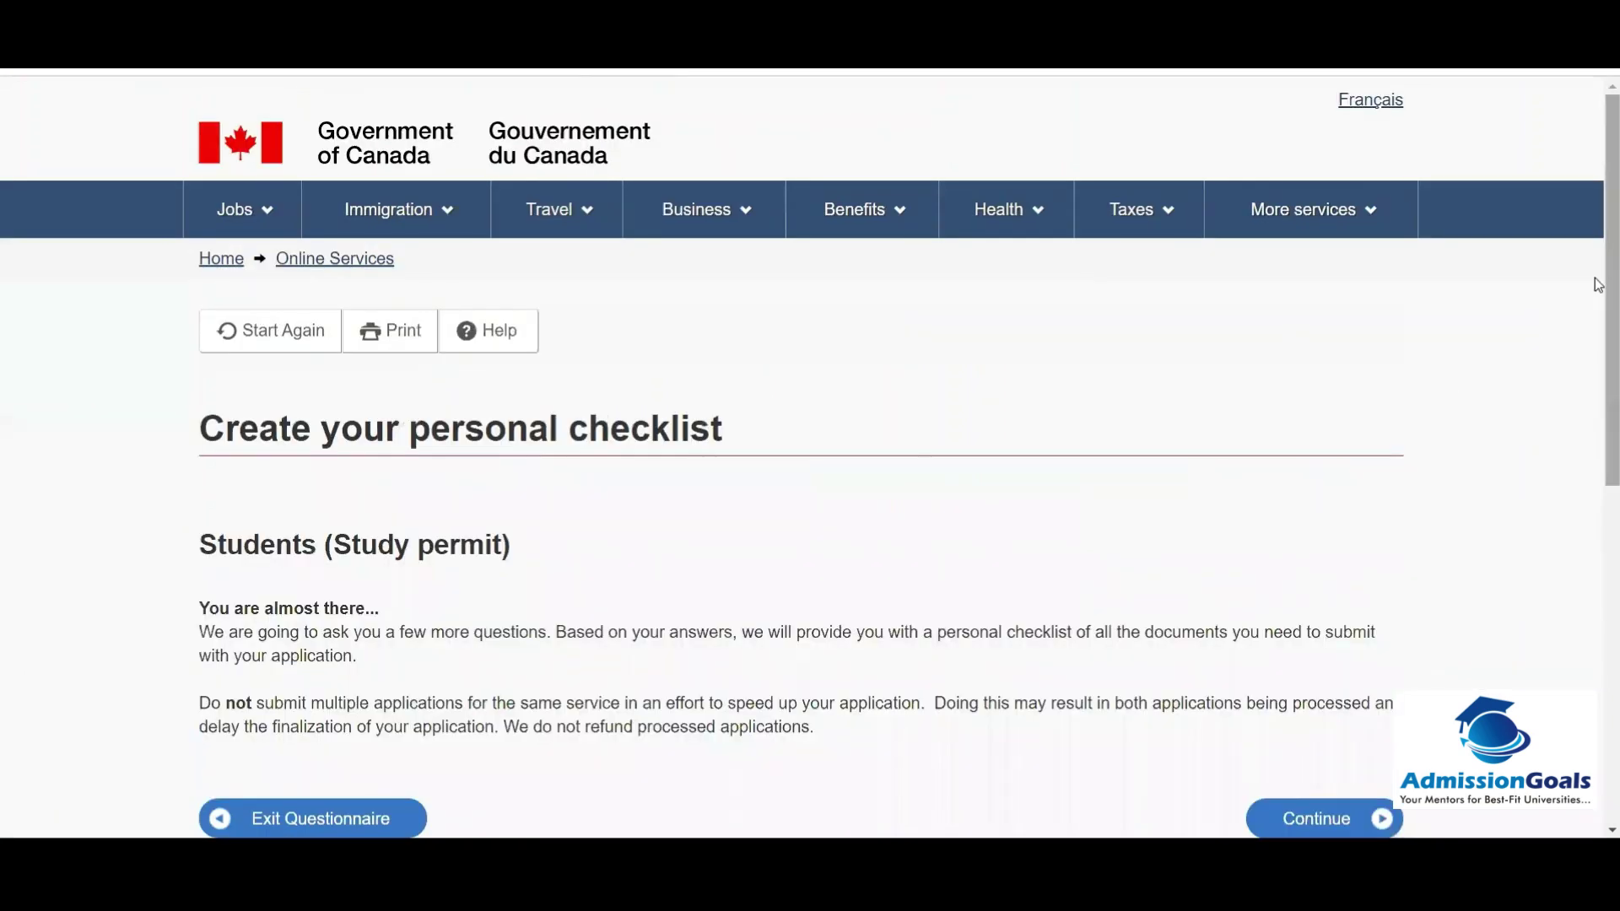
pyautogui.moveTo(1594, 275); pyautogui.dragTo(1599, 467)
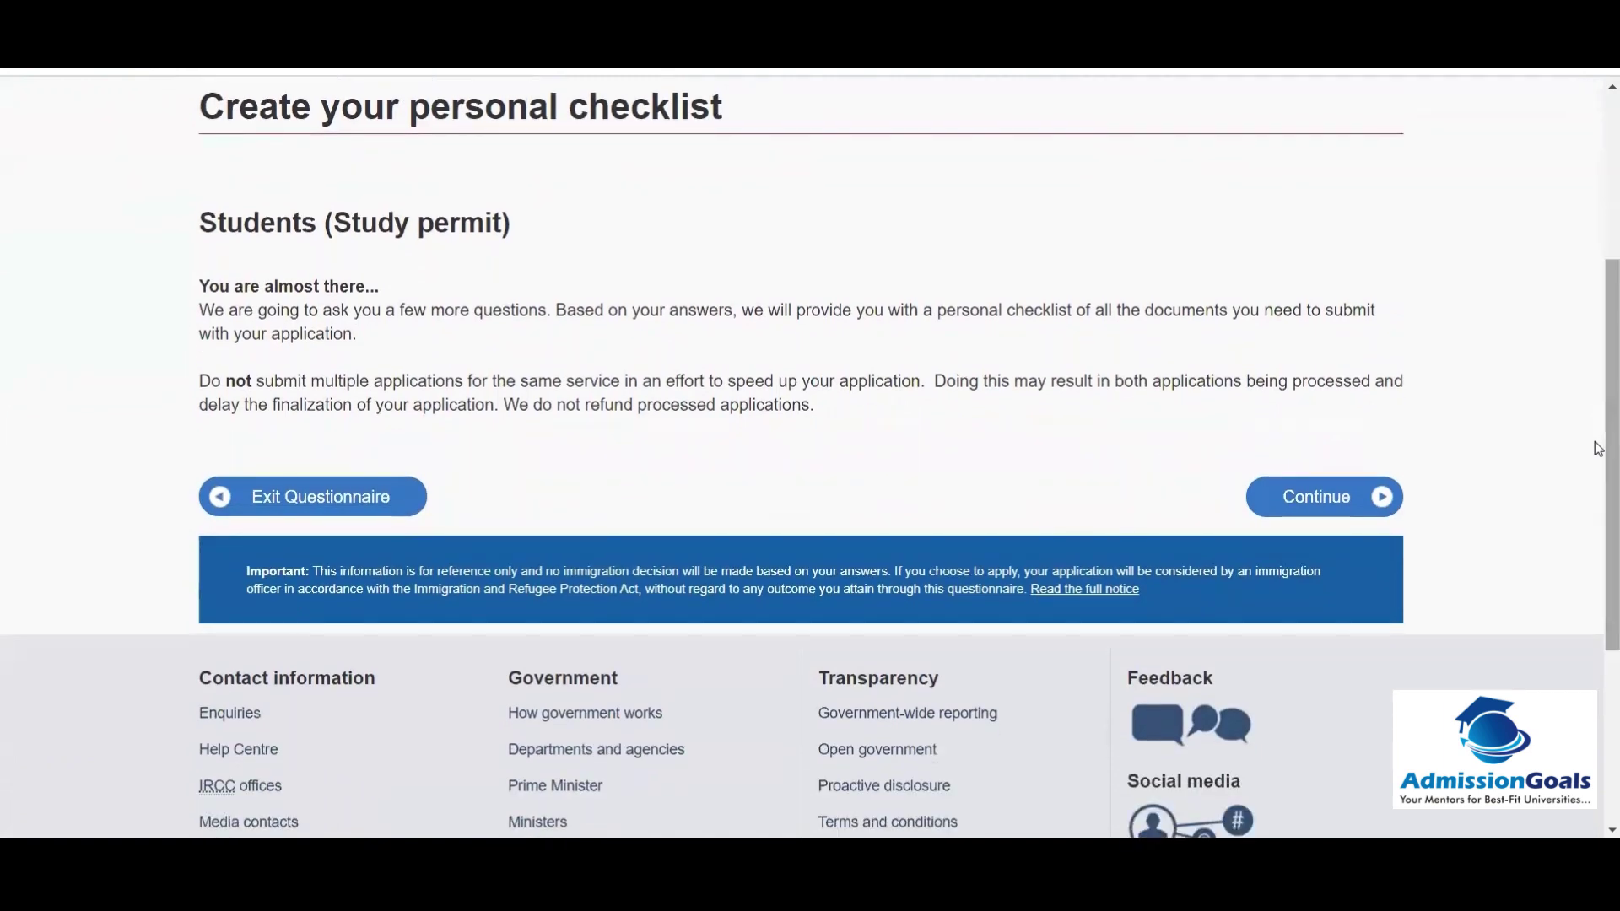
pyautogui.click(1293, 489)
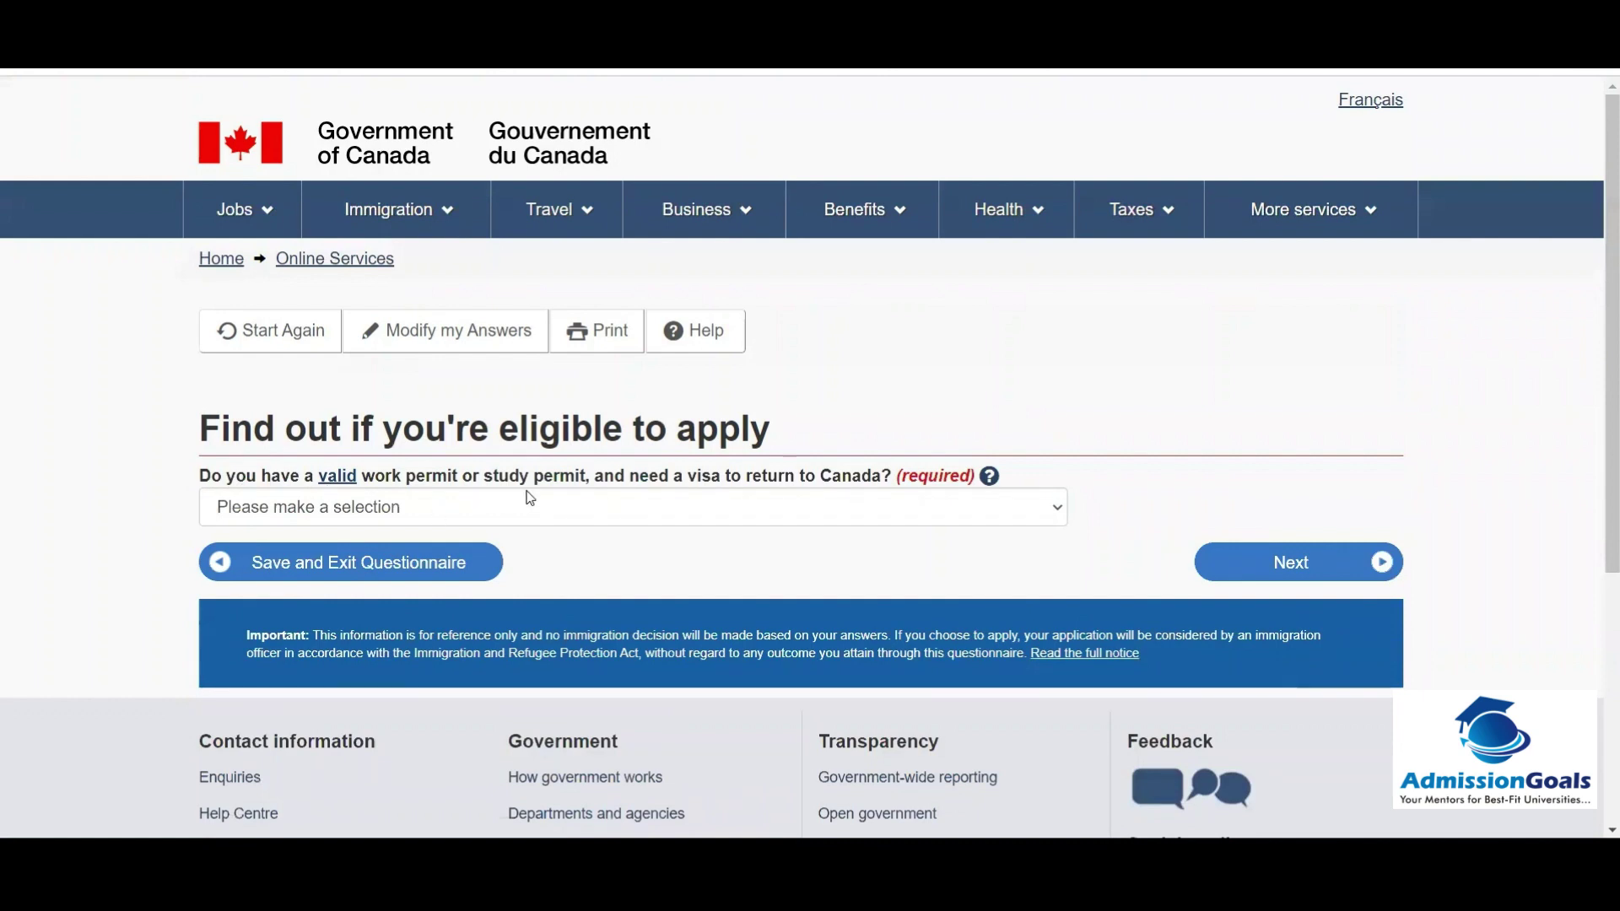
# Step: Answer No to holding a valid work or study permit and submit
pyautogui.click(663, 508)
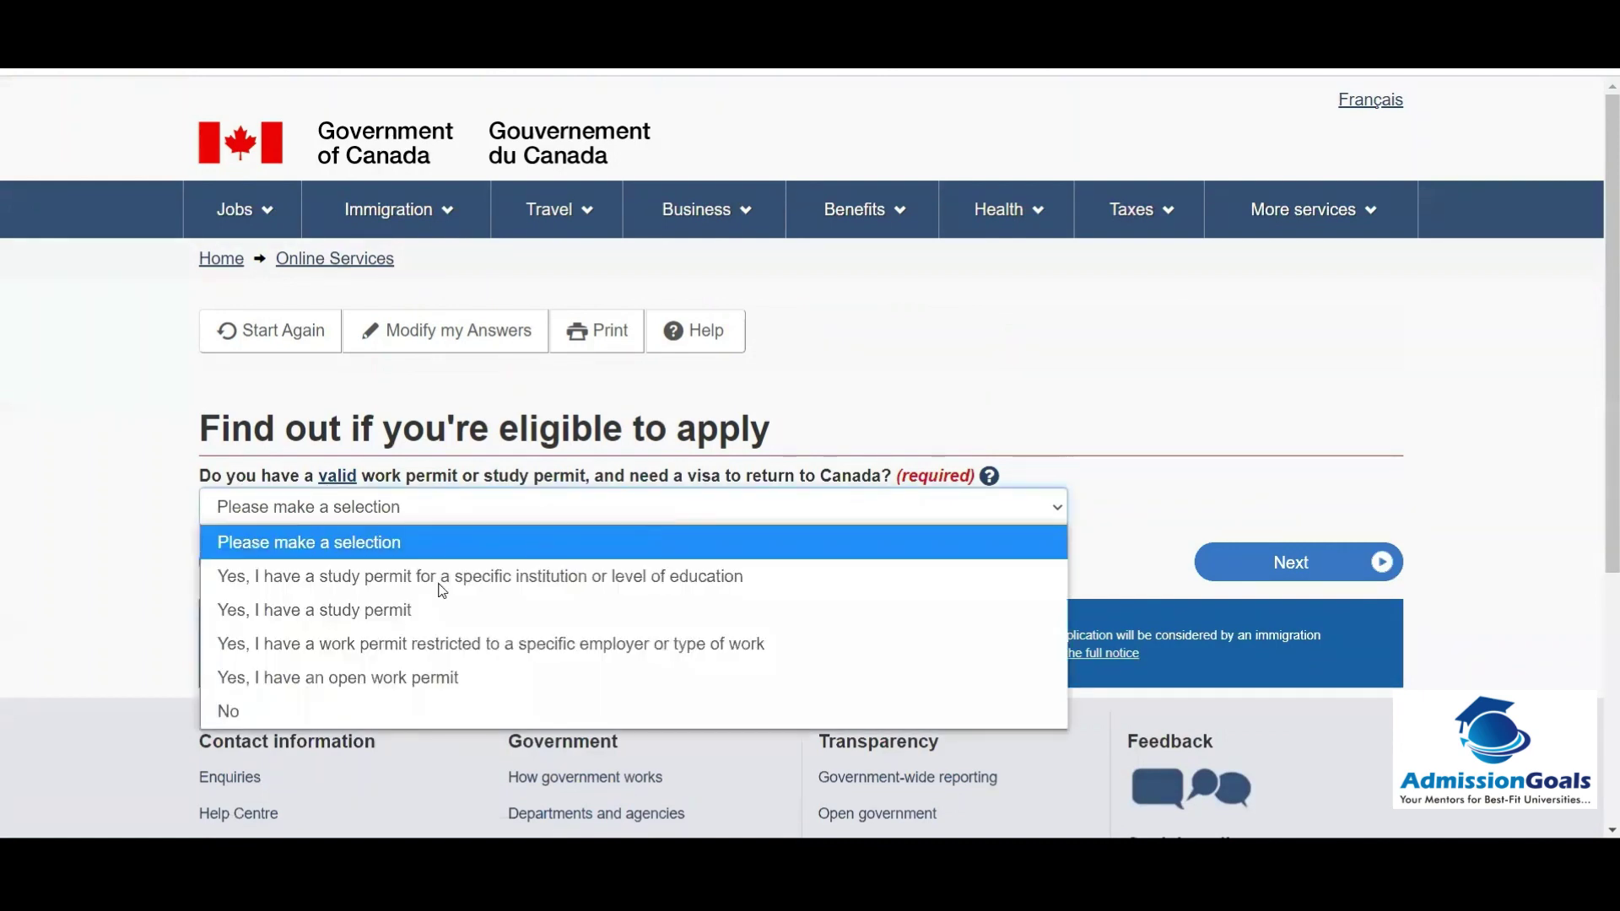
pyautogui.click(240, 711)
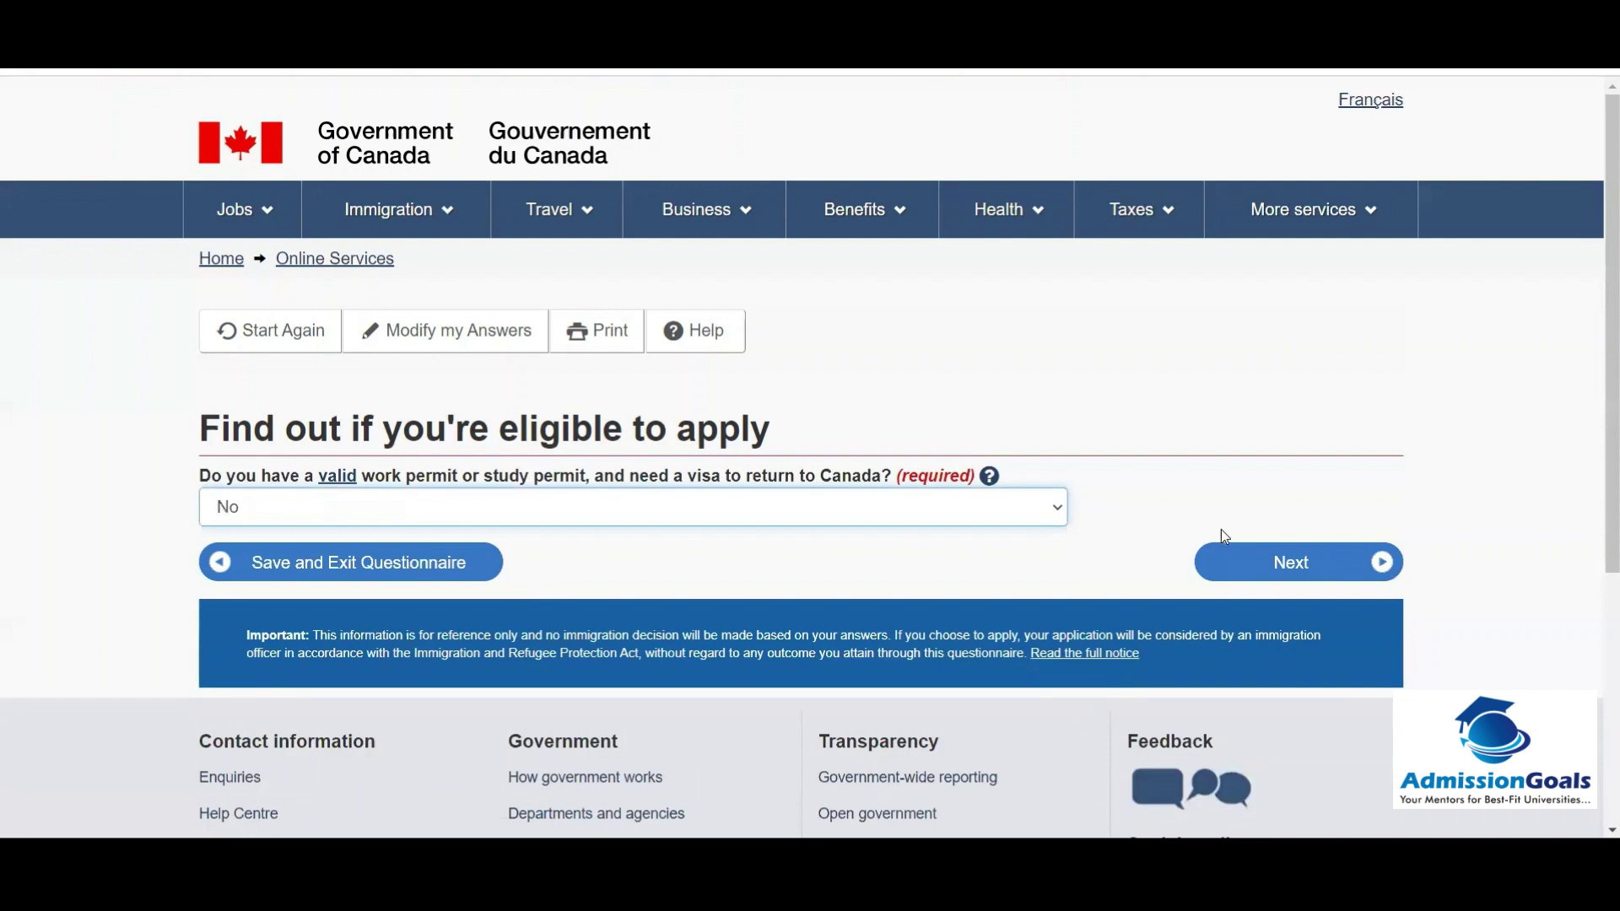
pyautogui.click(1226, 553)
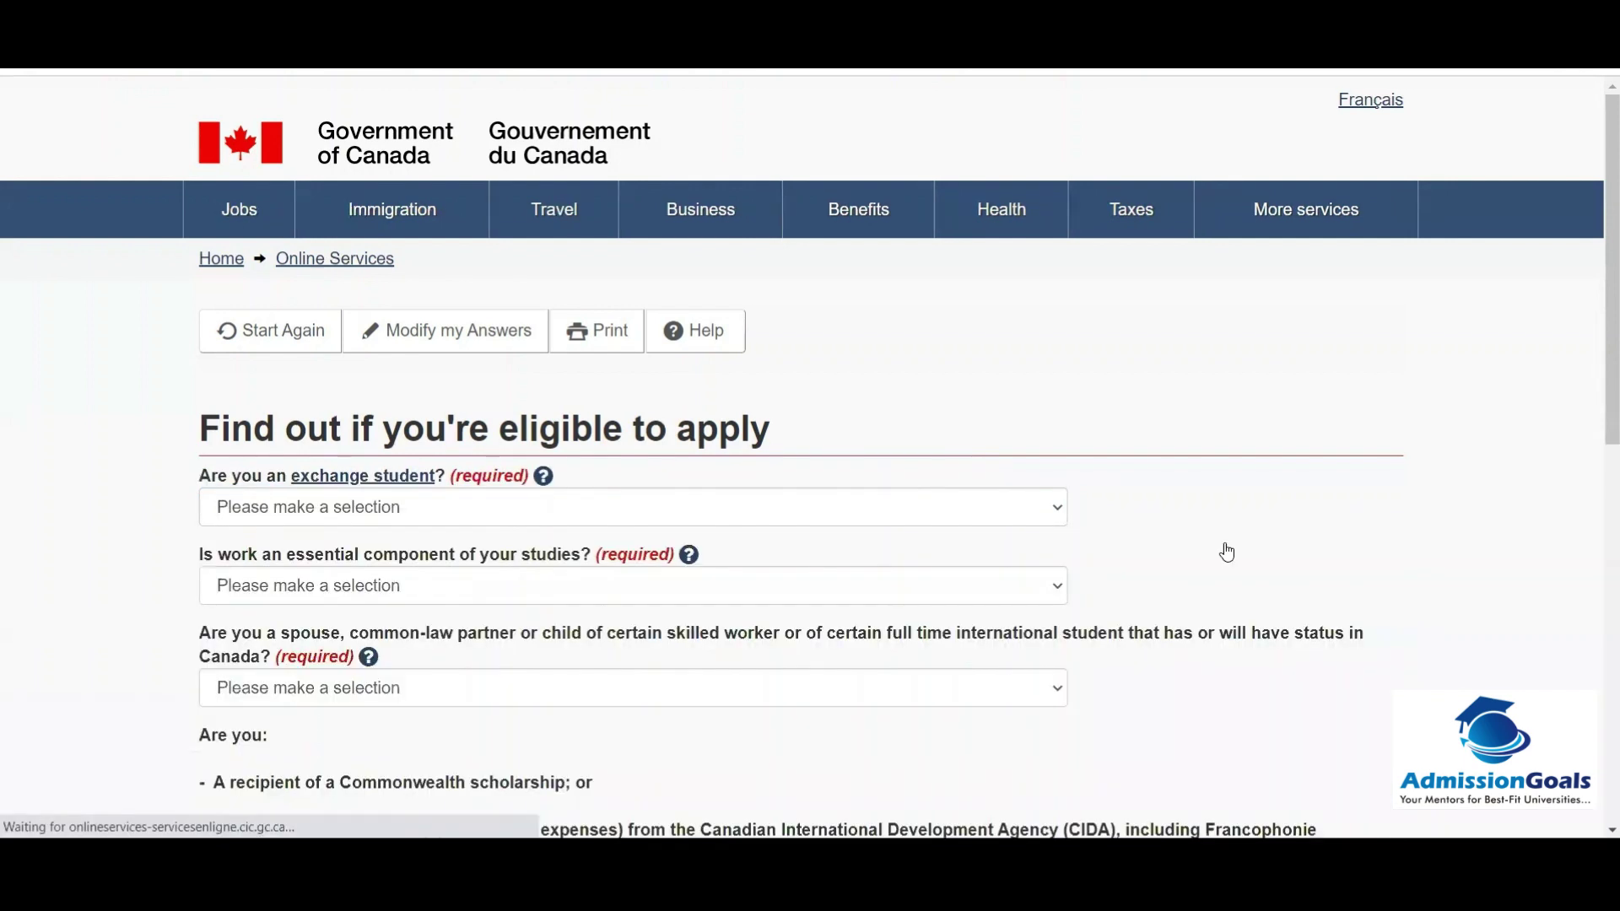
# Step: Answer No to the exchange student and essential work component questions
pyautogui.click(329, 507)
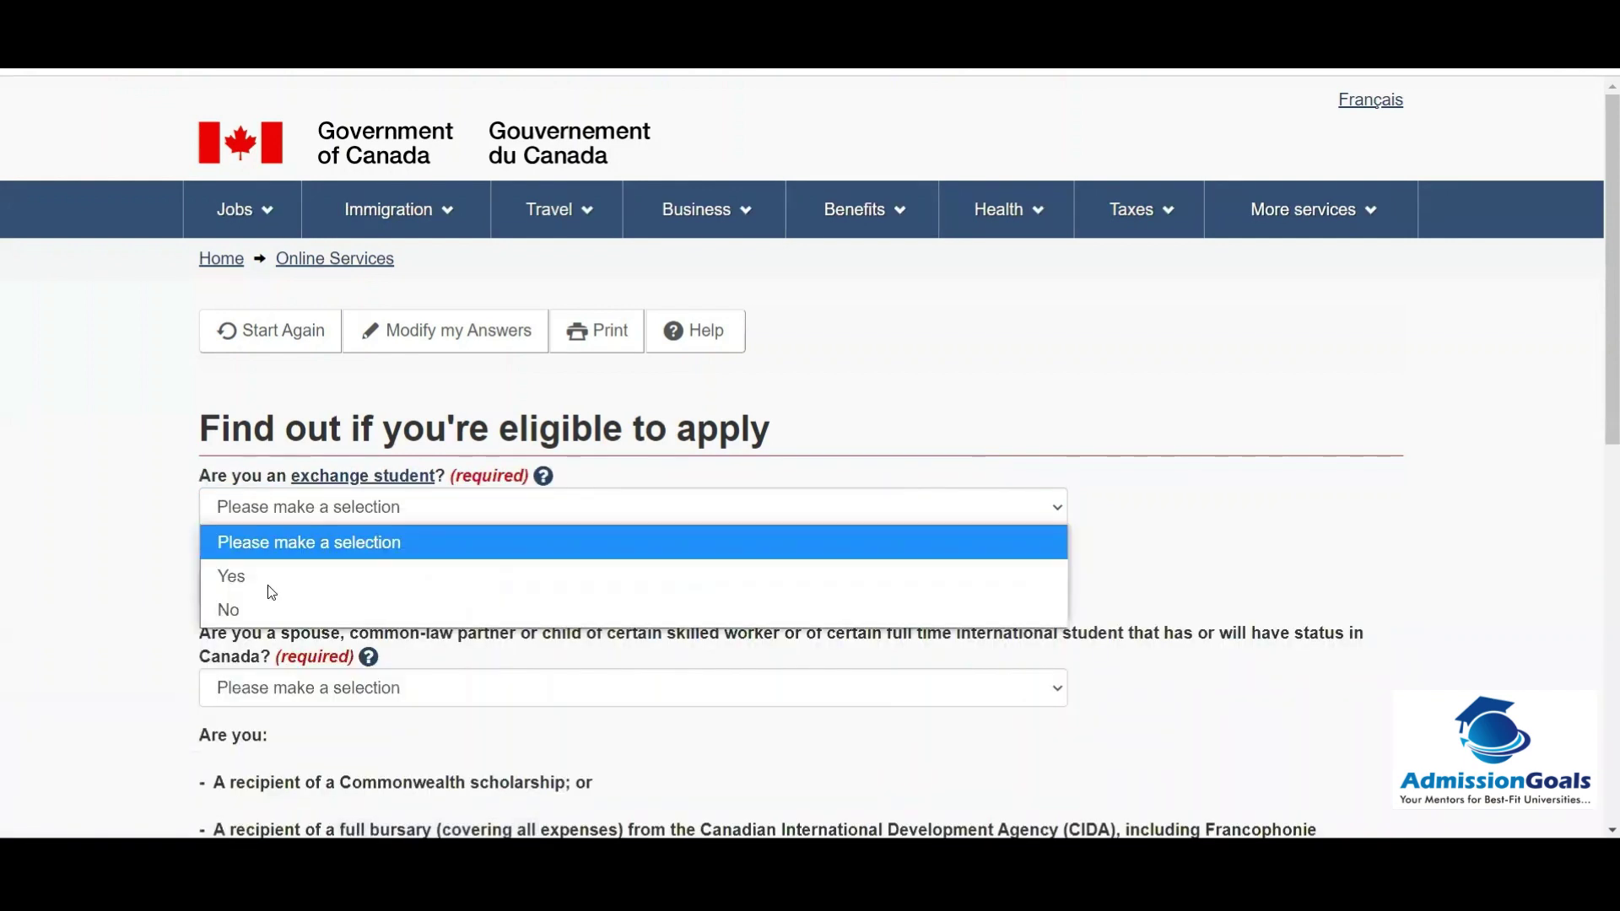
pyautogui.click(277, 601)
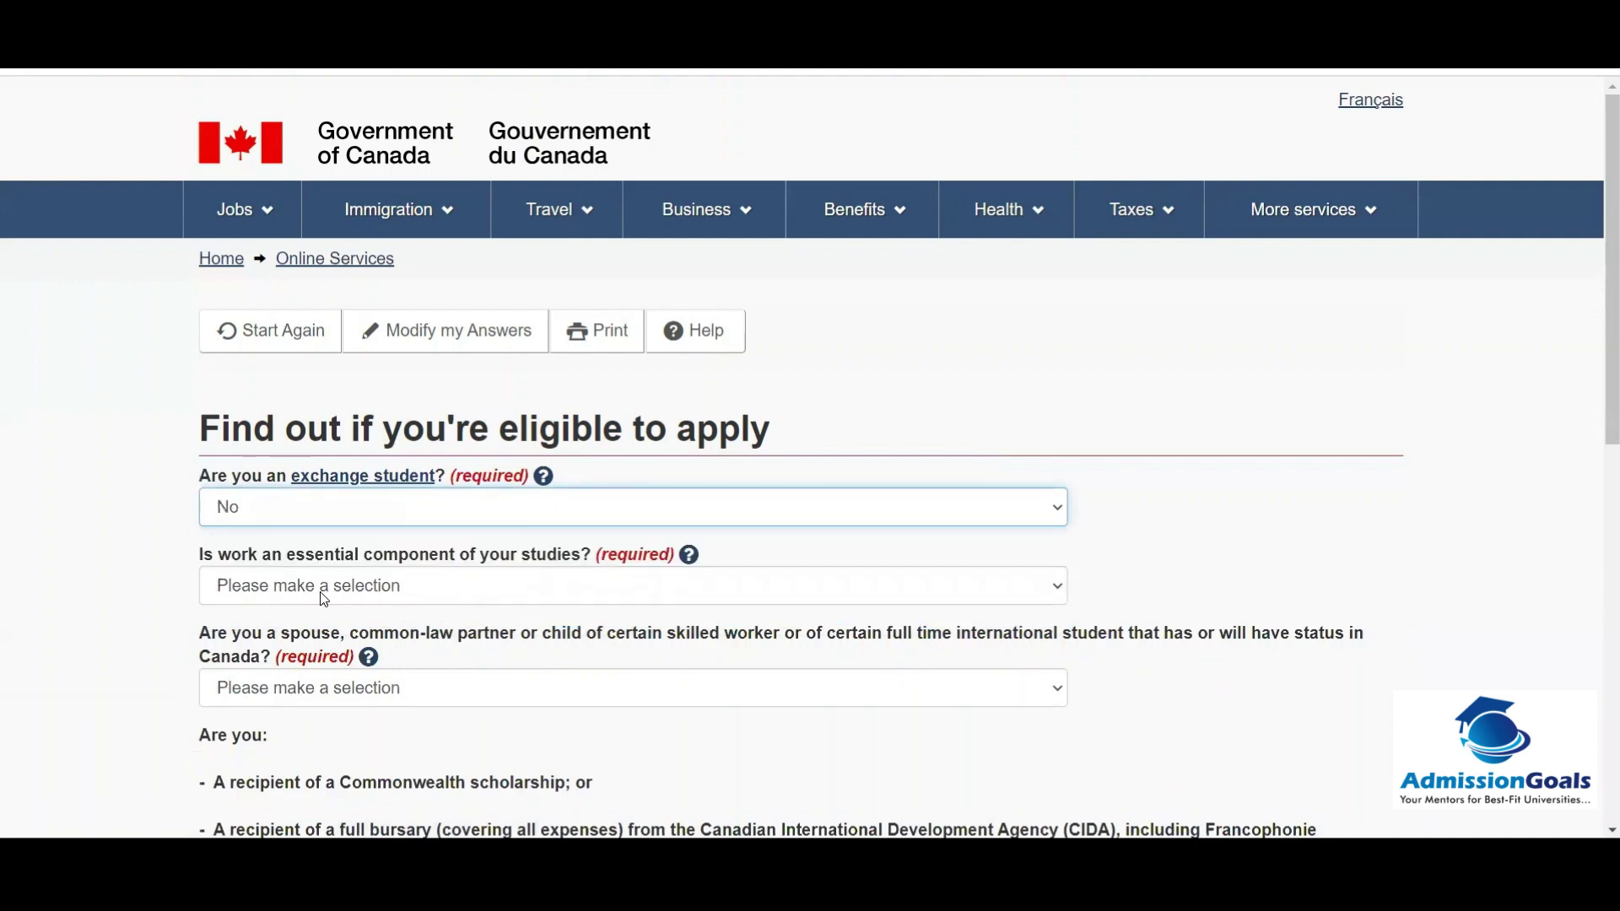
pyautogui.click(324, 599)
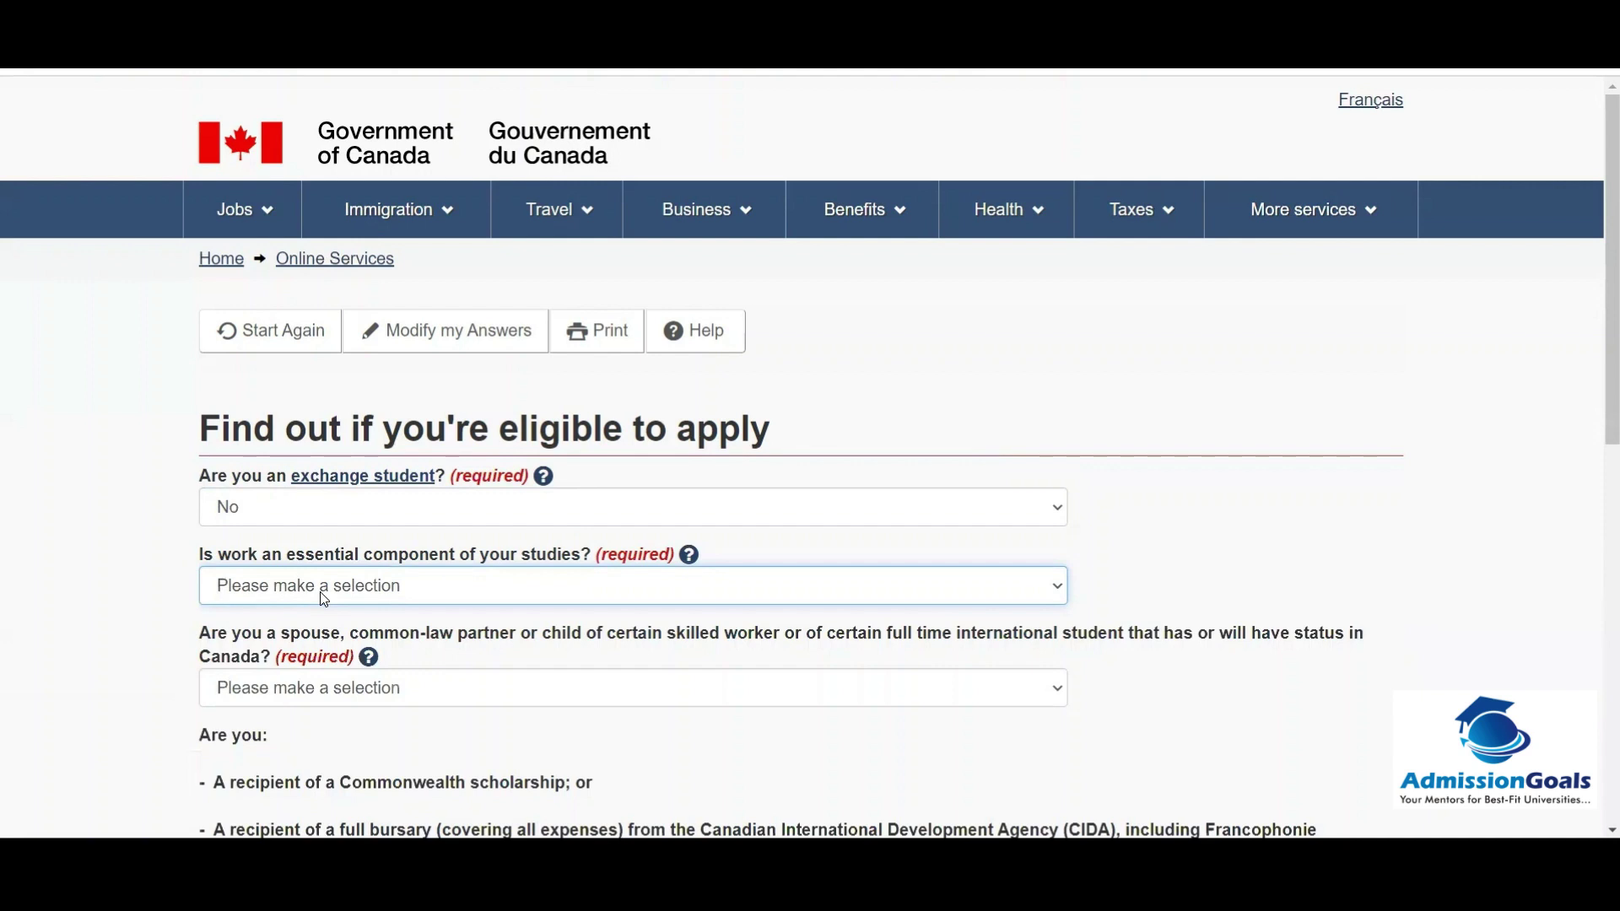
pyautogui.click(322, 595)
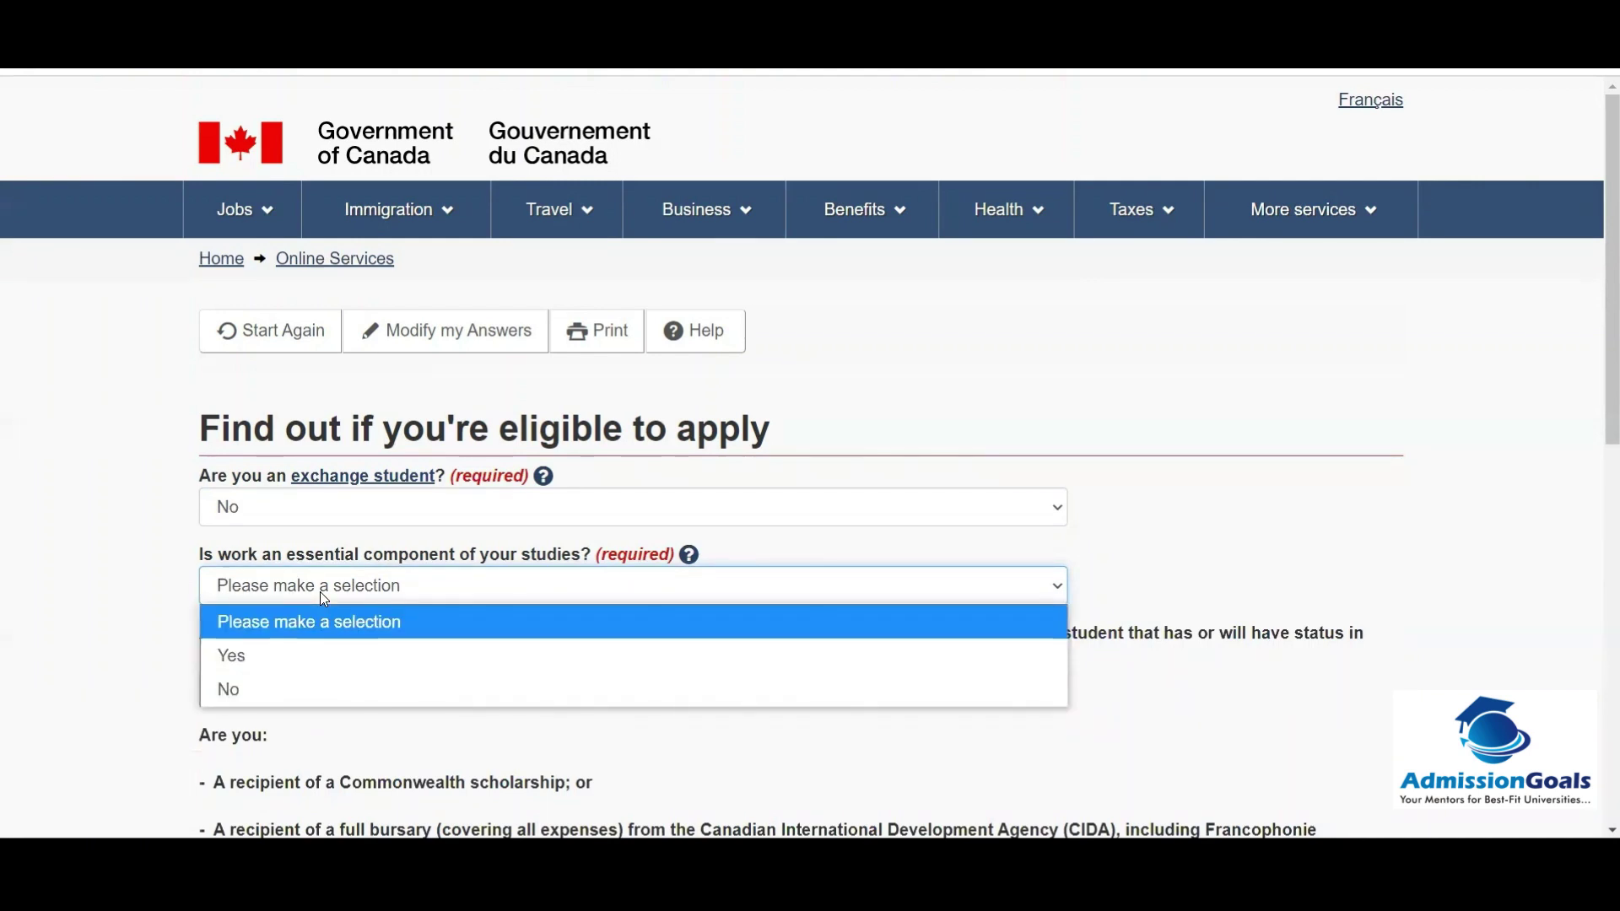
pyautogui.click(257, 690)
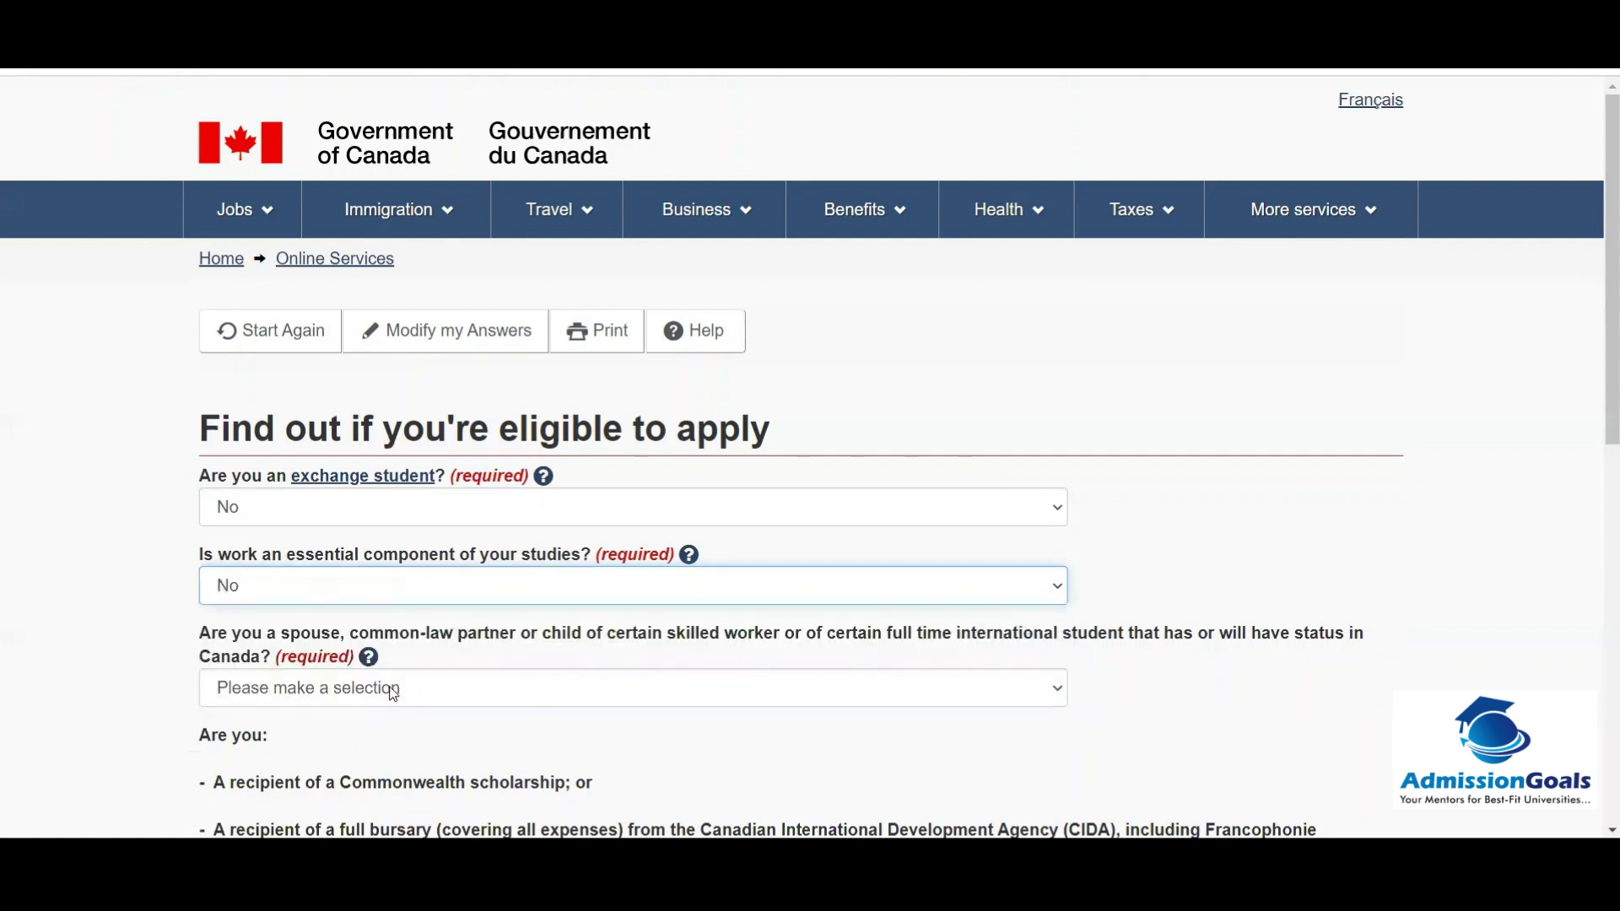
# Step: Answer No to the spouse/partner and Canadian aid program questions, then submit
pyautogui.click(338, 691)
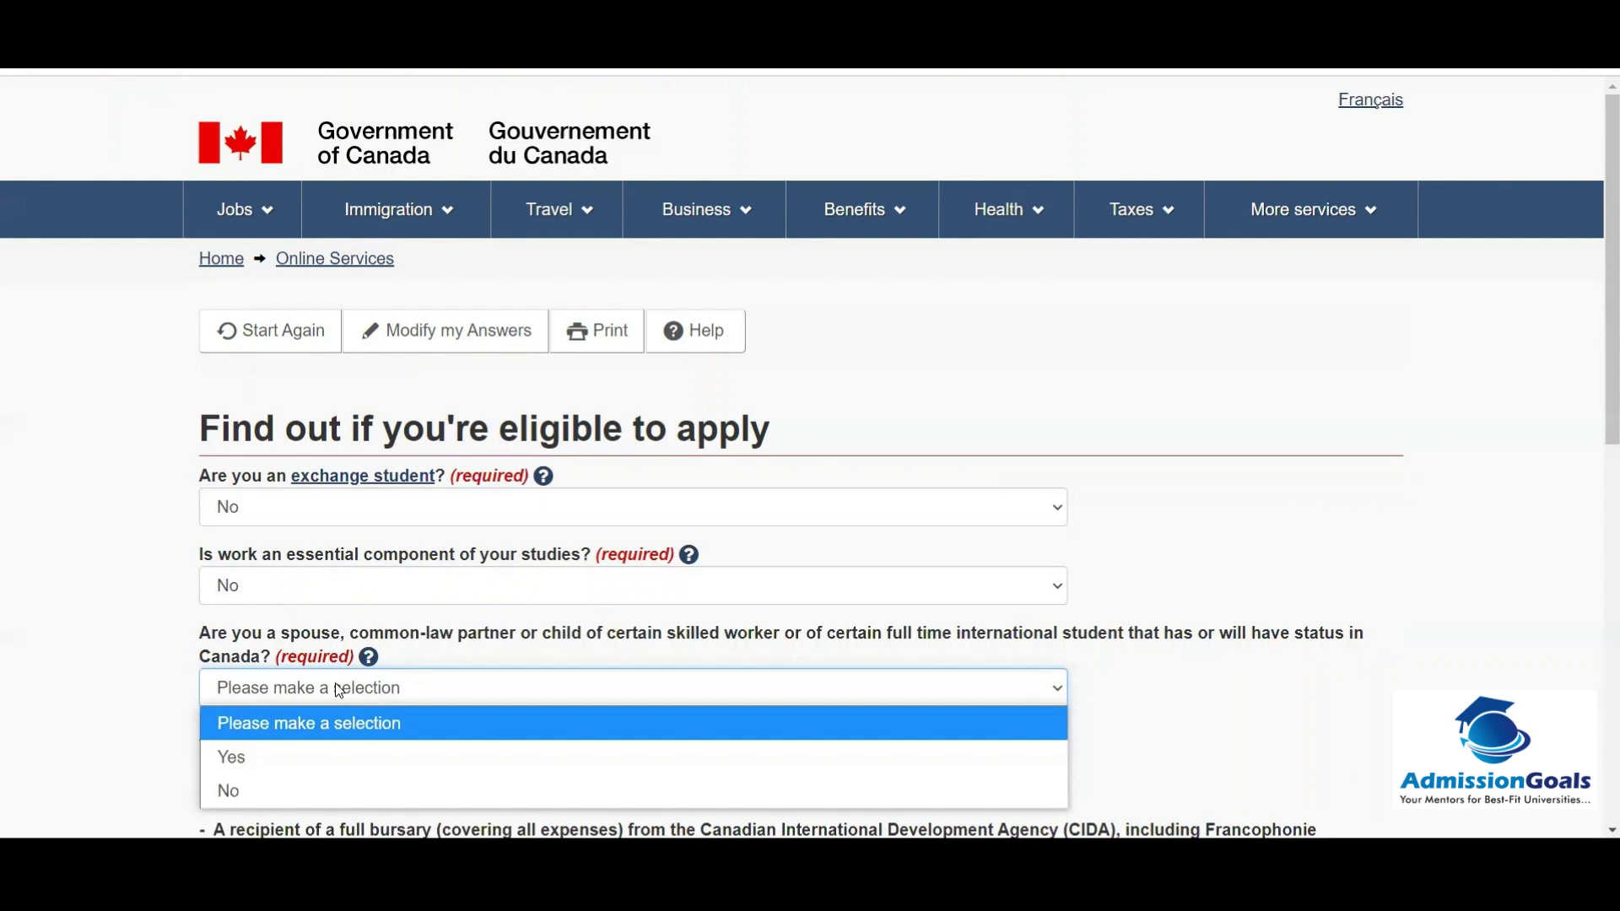
pyautogui.click(255, 788)
pyautogui.scroll(-1, 78, 712)
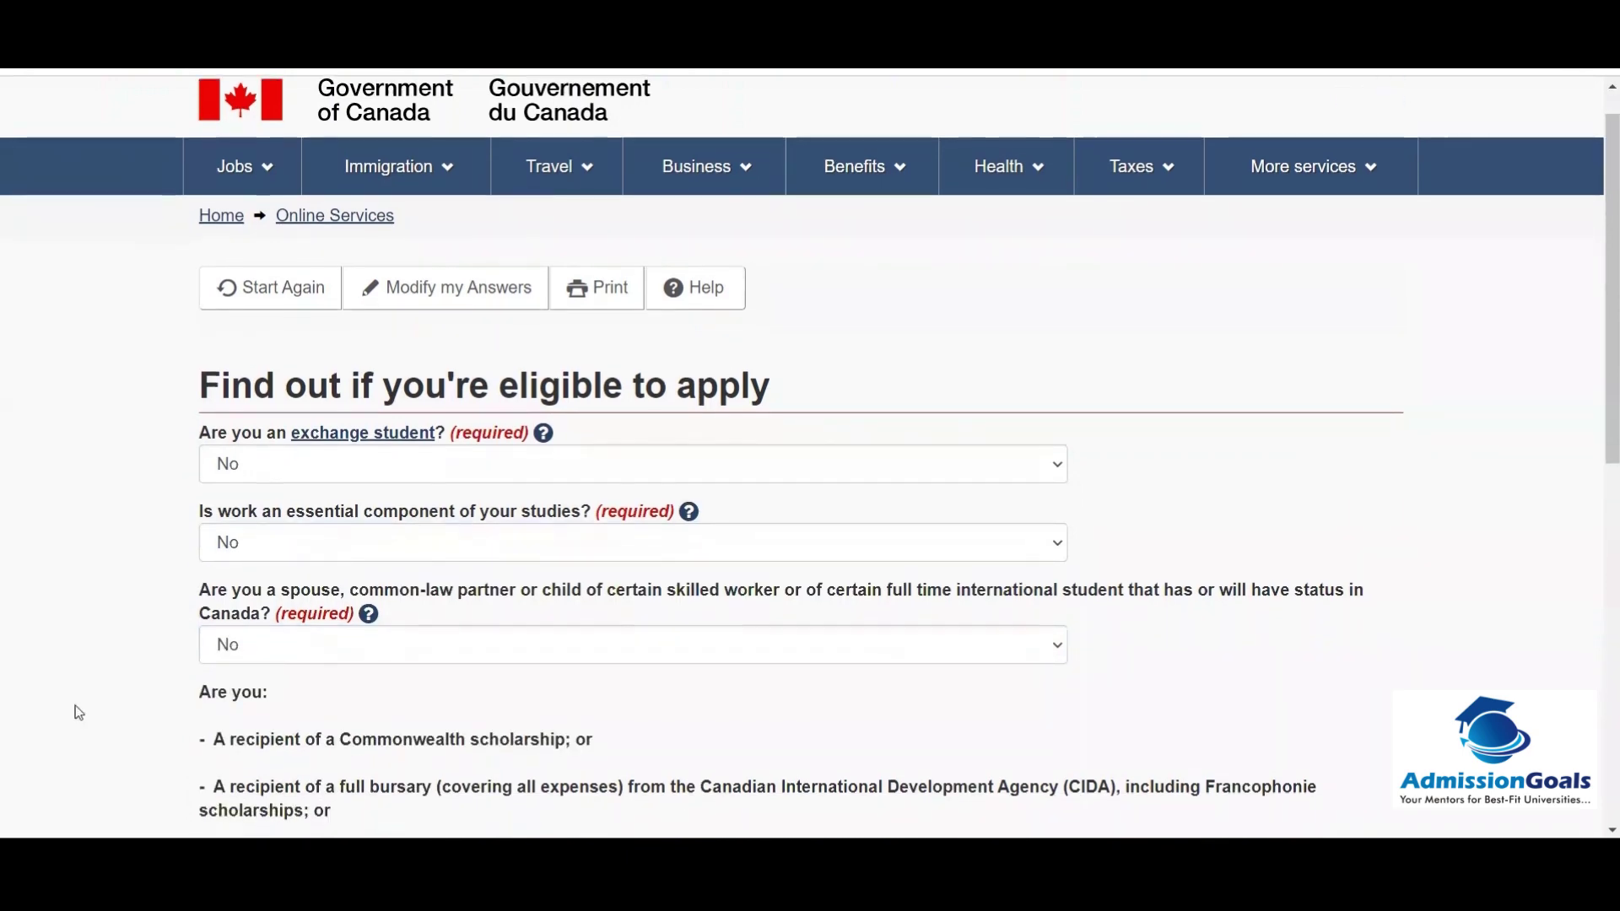
pyautogui.scroll(-8, 74, 705)
pyautogui.scroll(2, 74, 705)
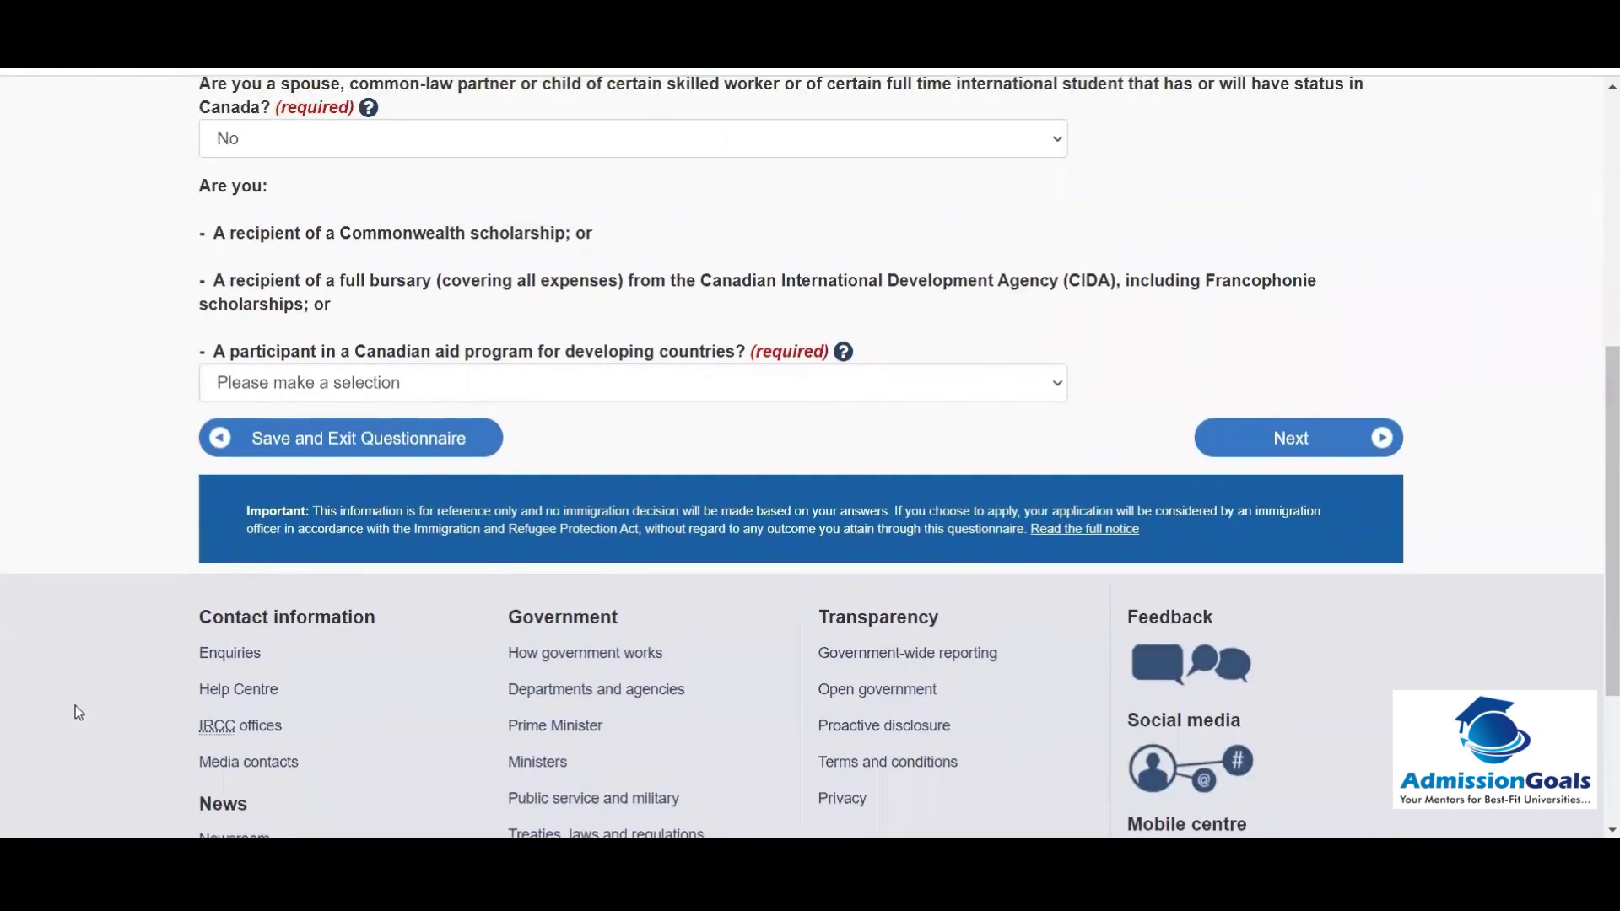
pyautogui.scroll(1, 75, 713)
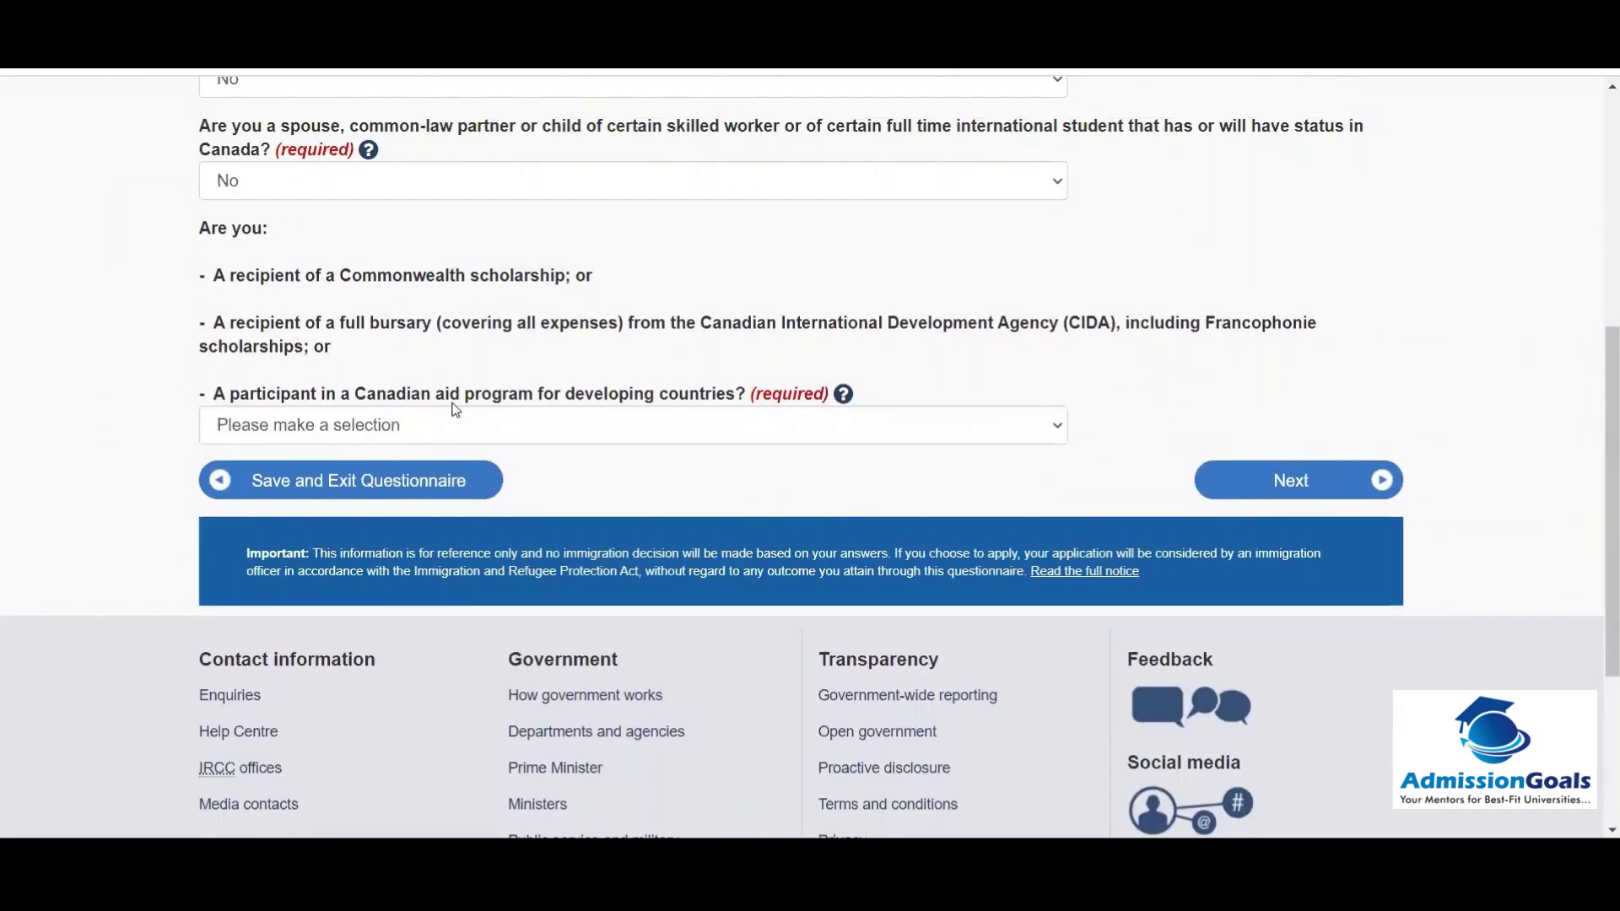
pyautogui.click(607, 410)
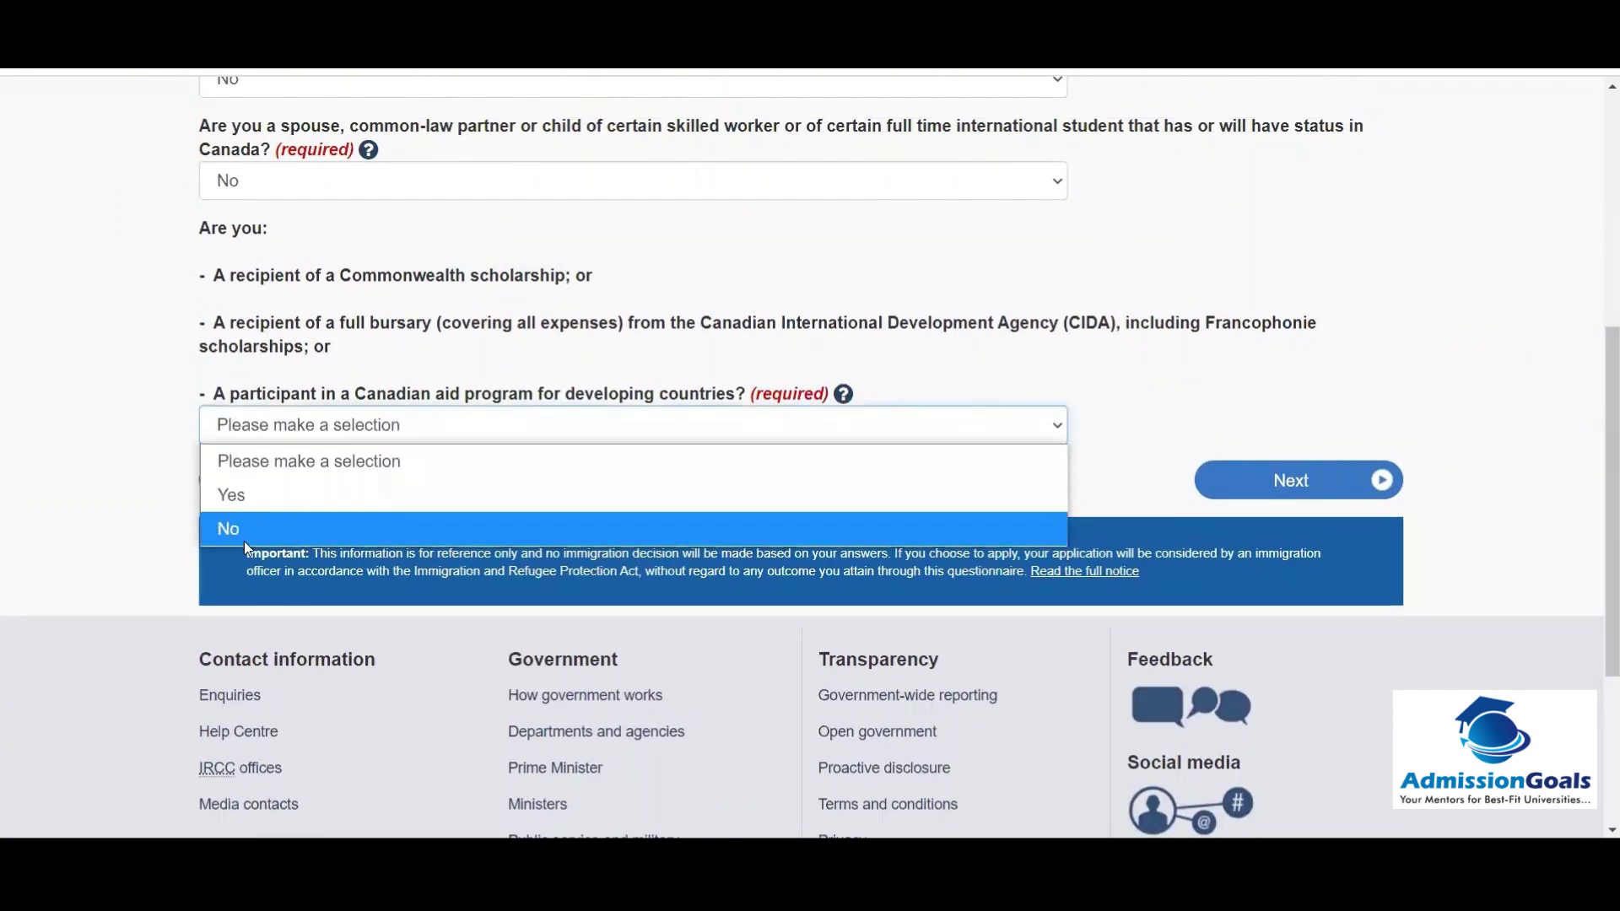
pyautogui.click(245, 540)
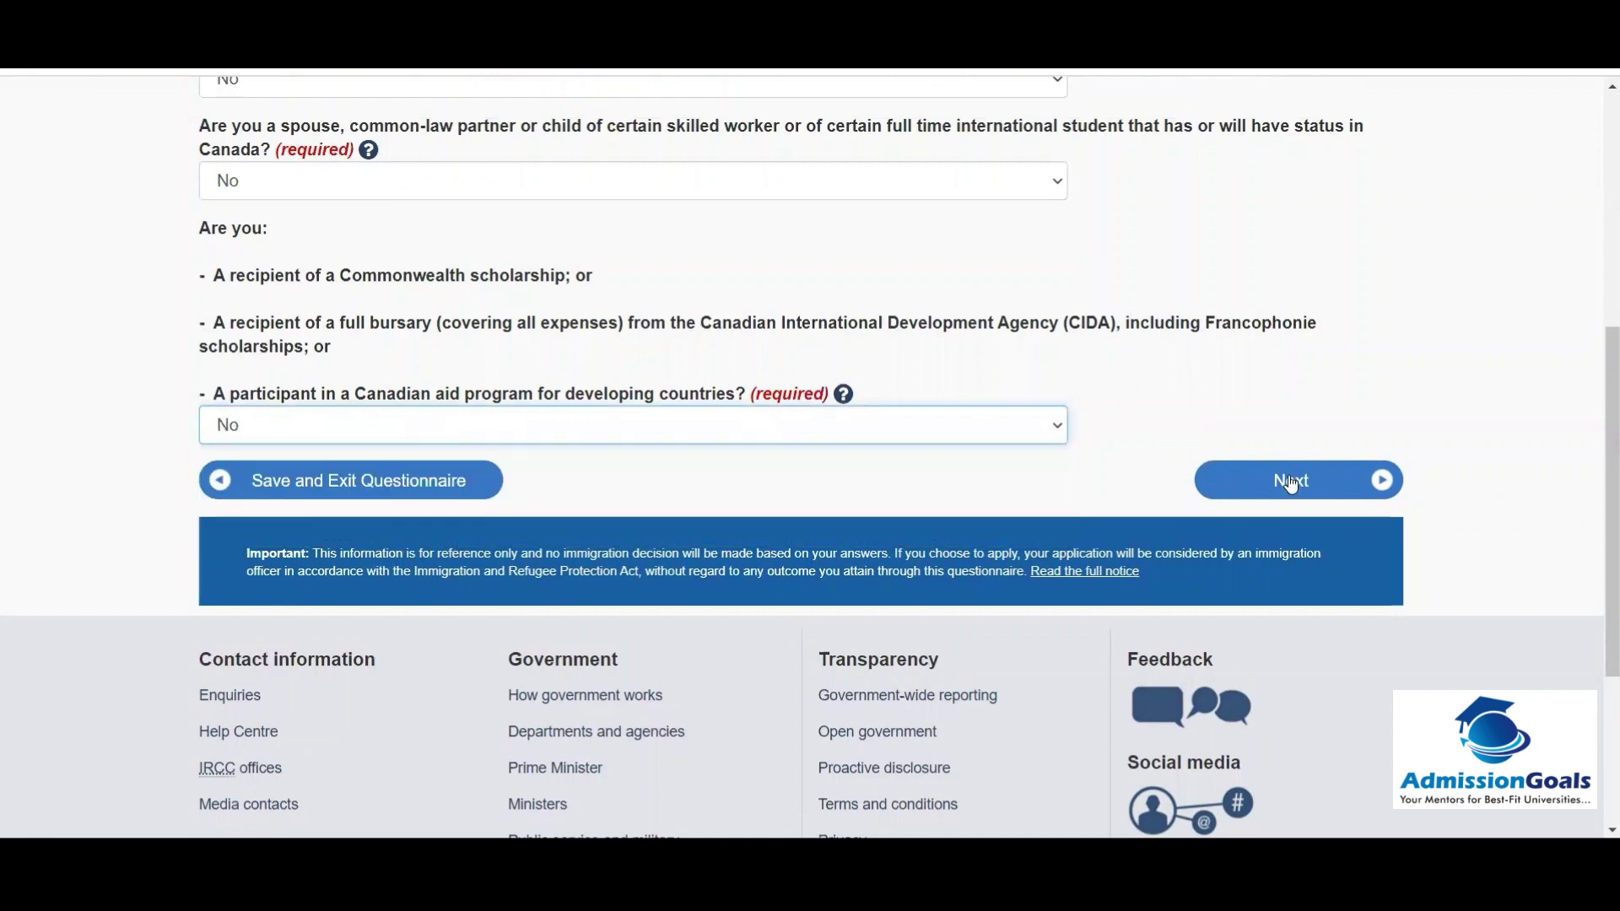
pyautogui.click(1291, 482)
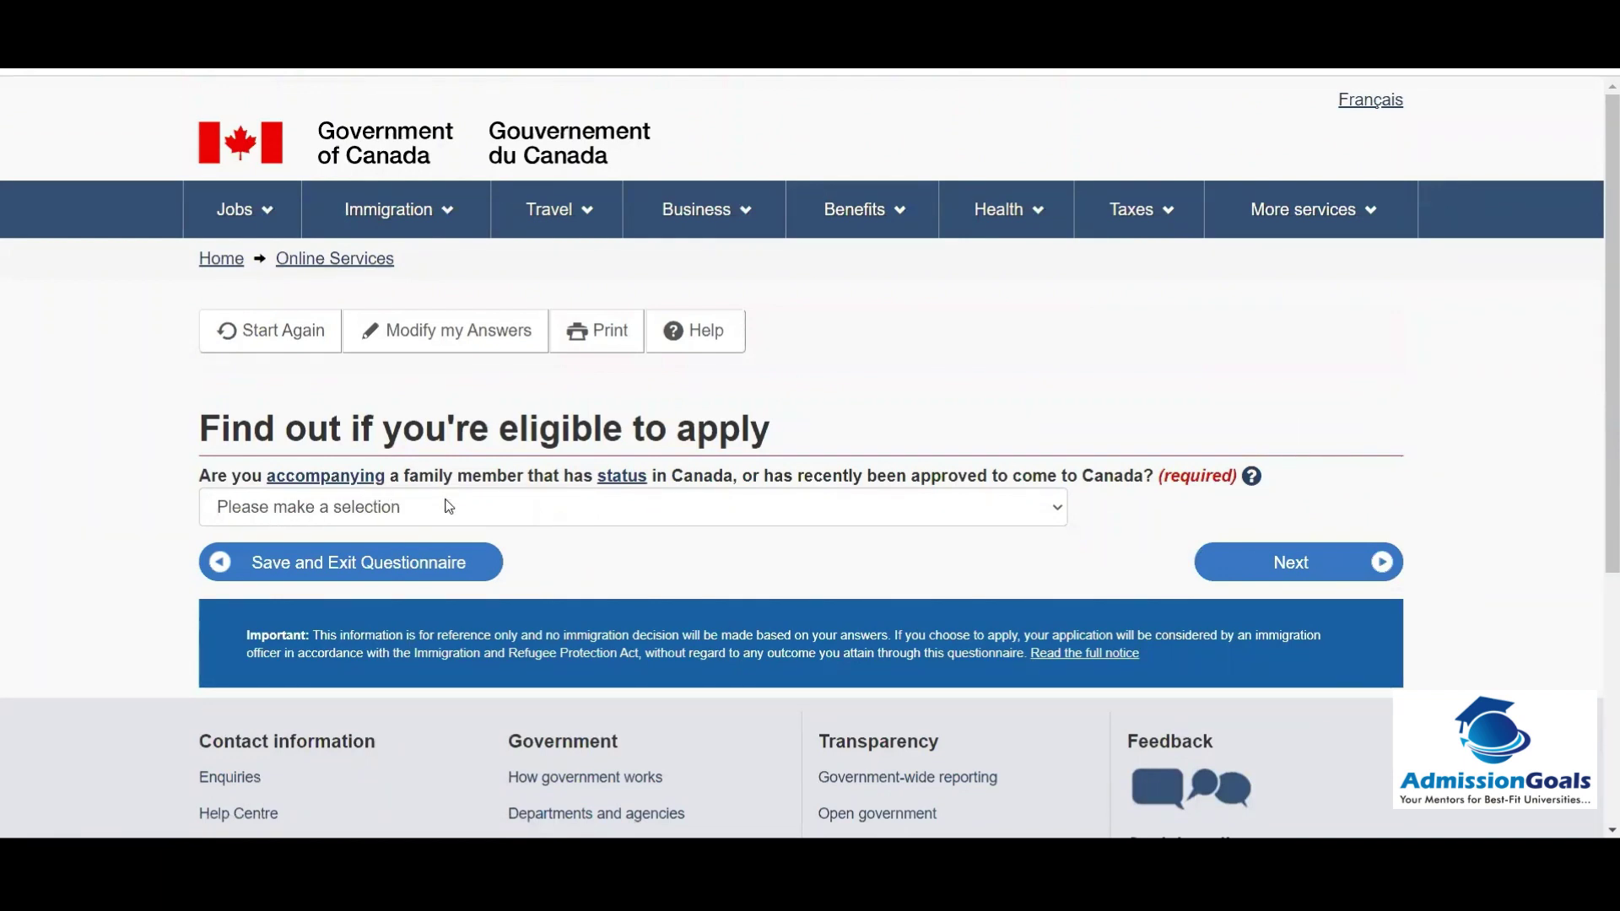
# Step: Answer No to accompanying a family member and continue
pyautogui.click(549, 515)
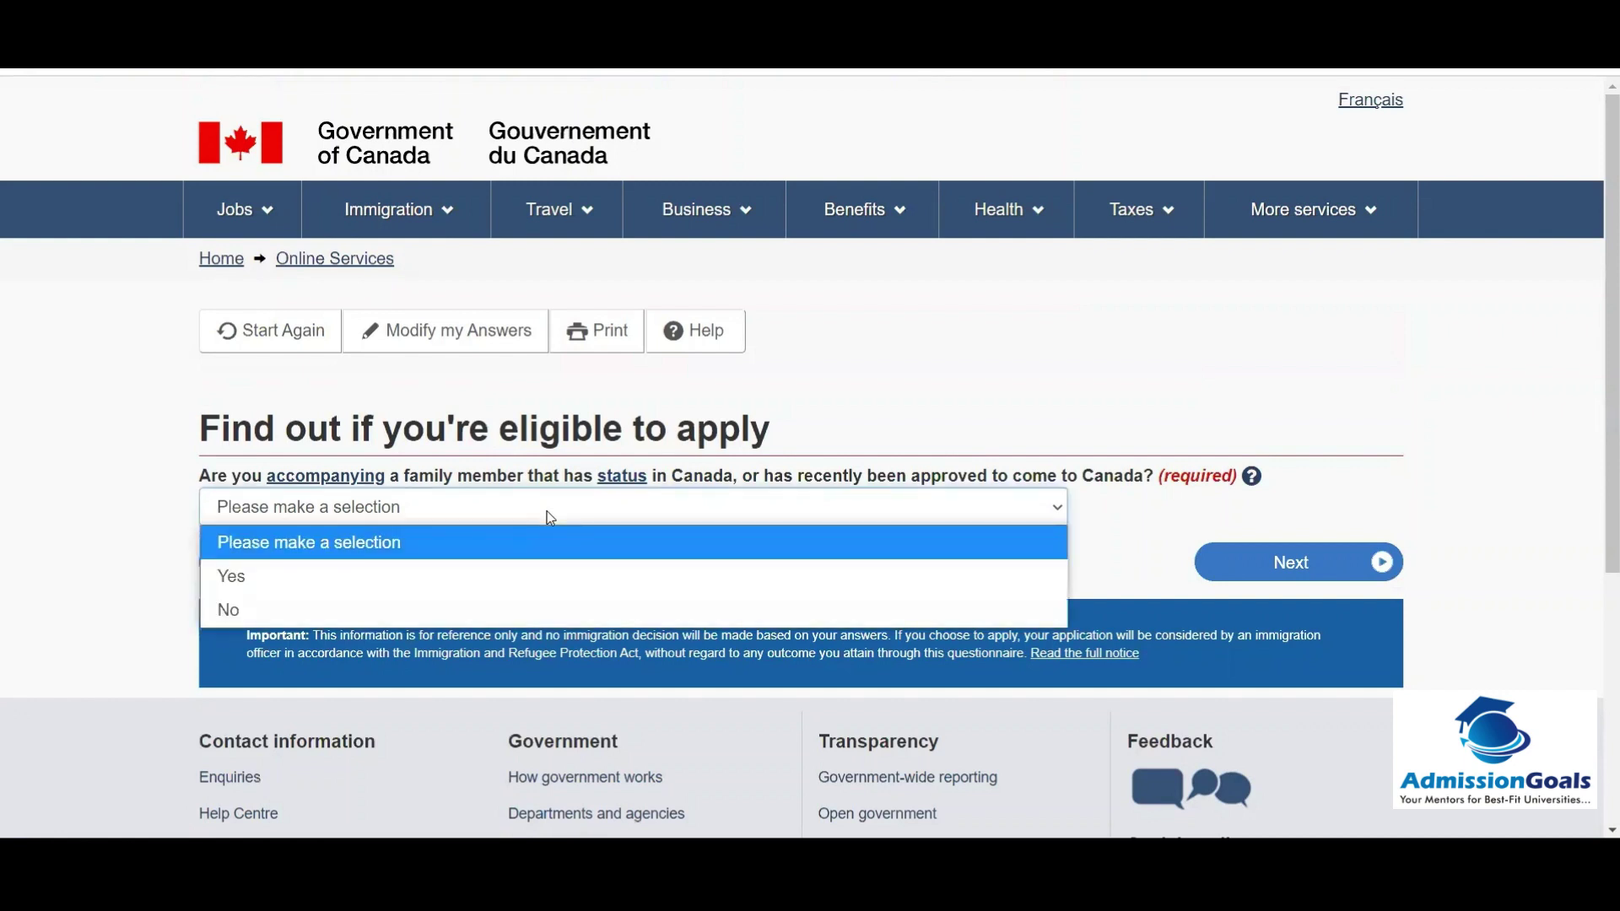
pyautogui.click(277, 610)
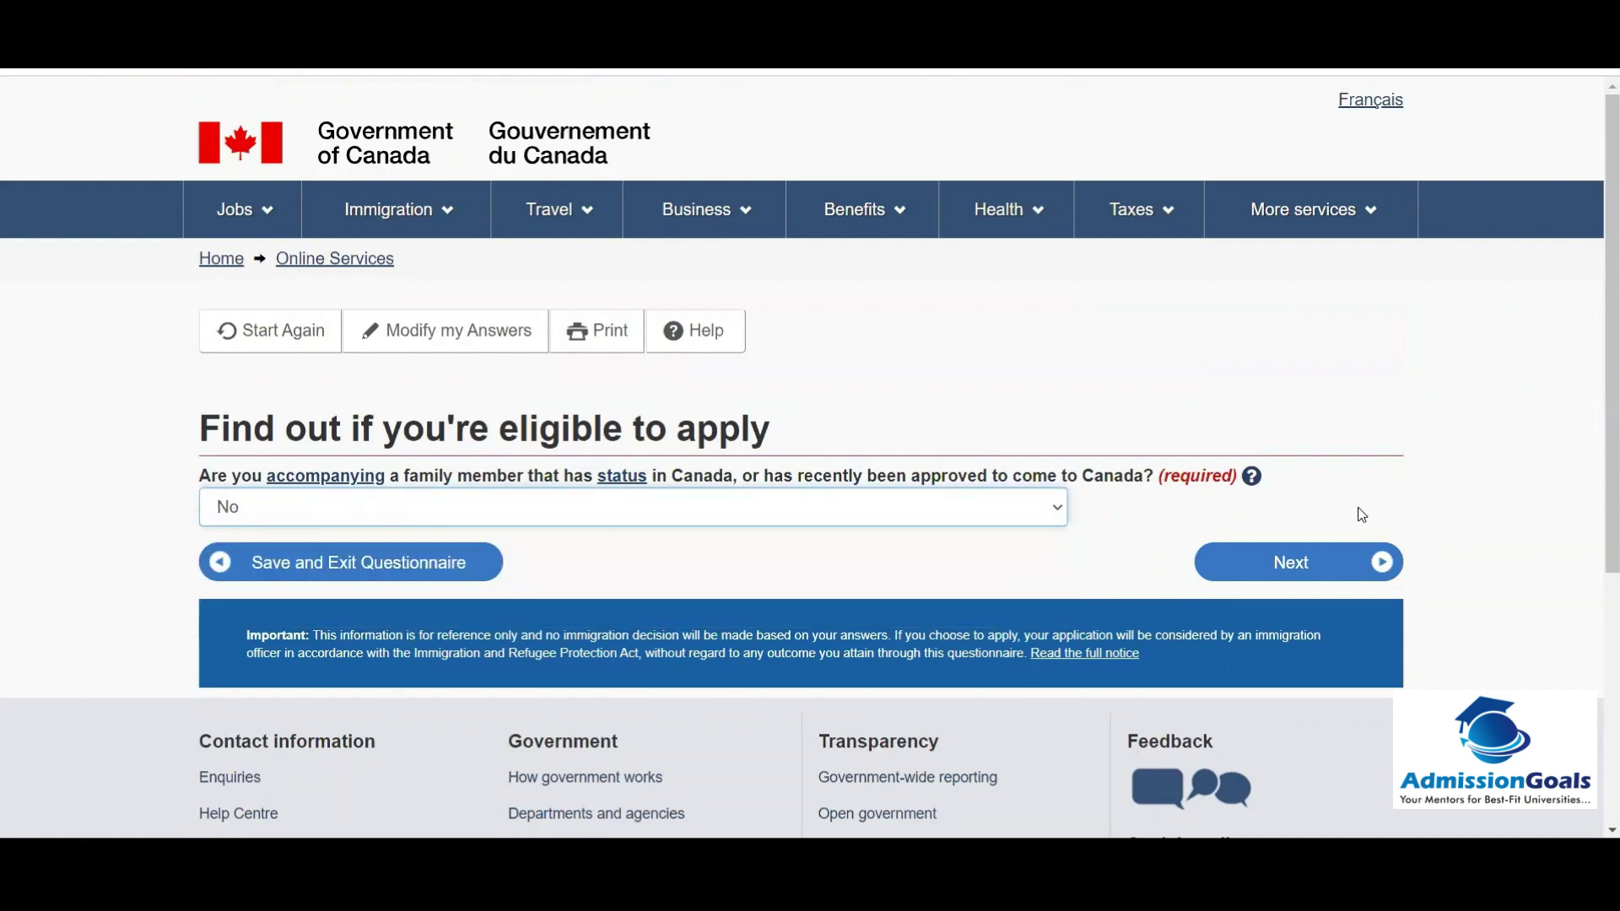
pyautogui.click(1285, 561)
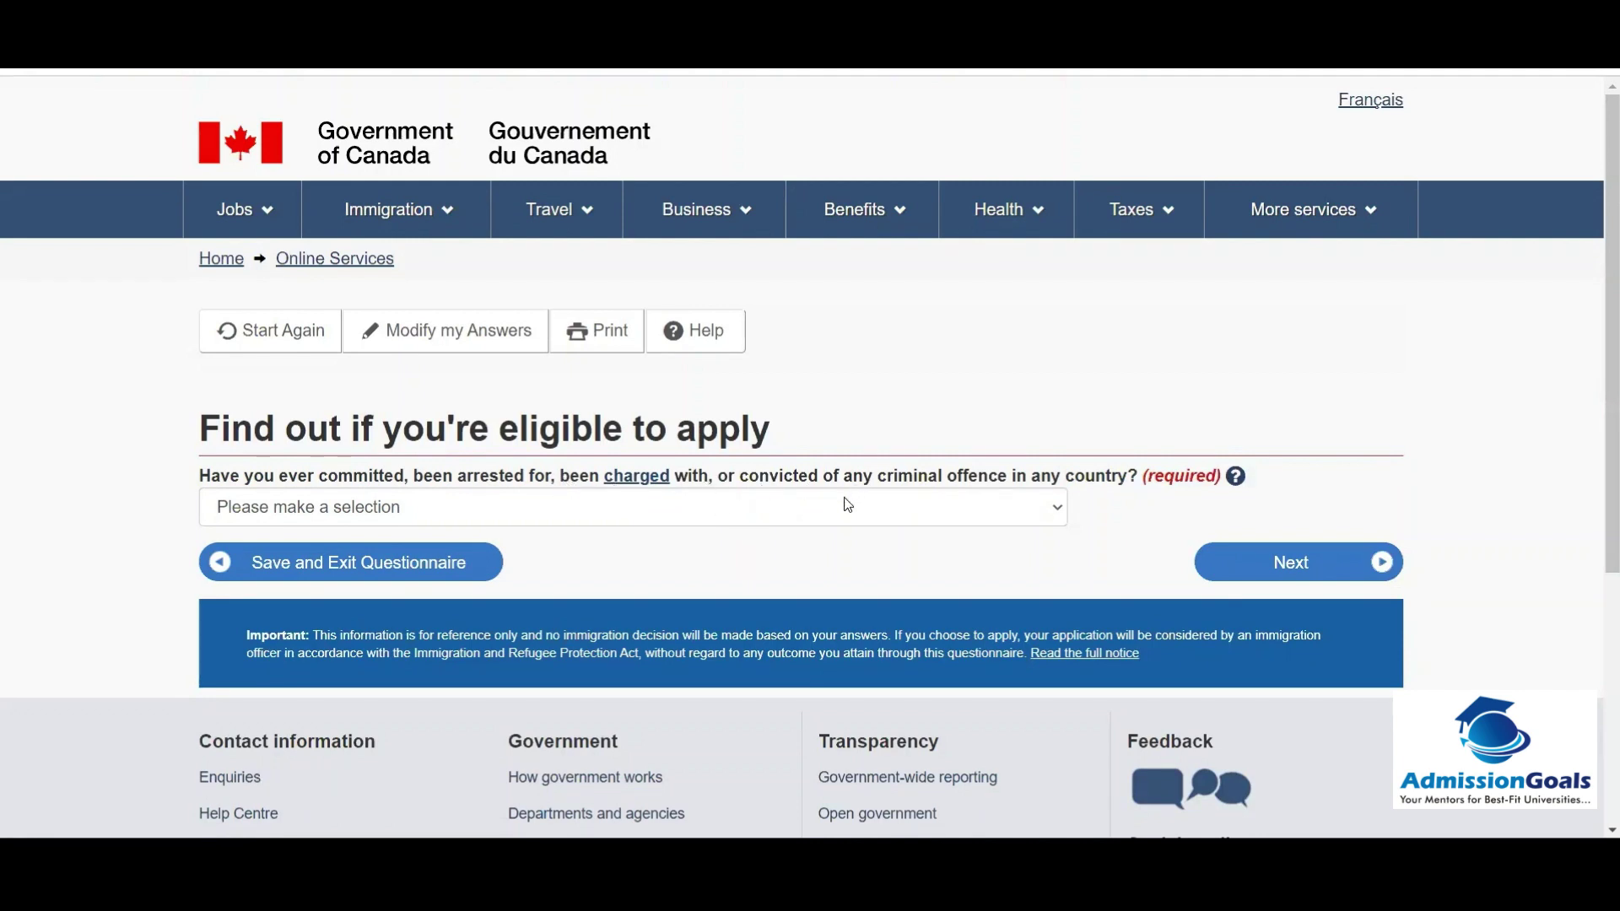
# Step: Answer No to the criminal-offence question and continue
pyautogui.click(968, 514)
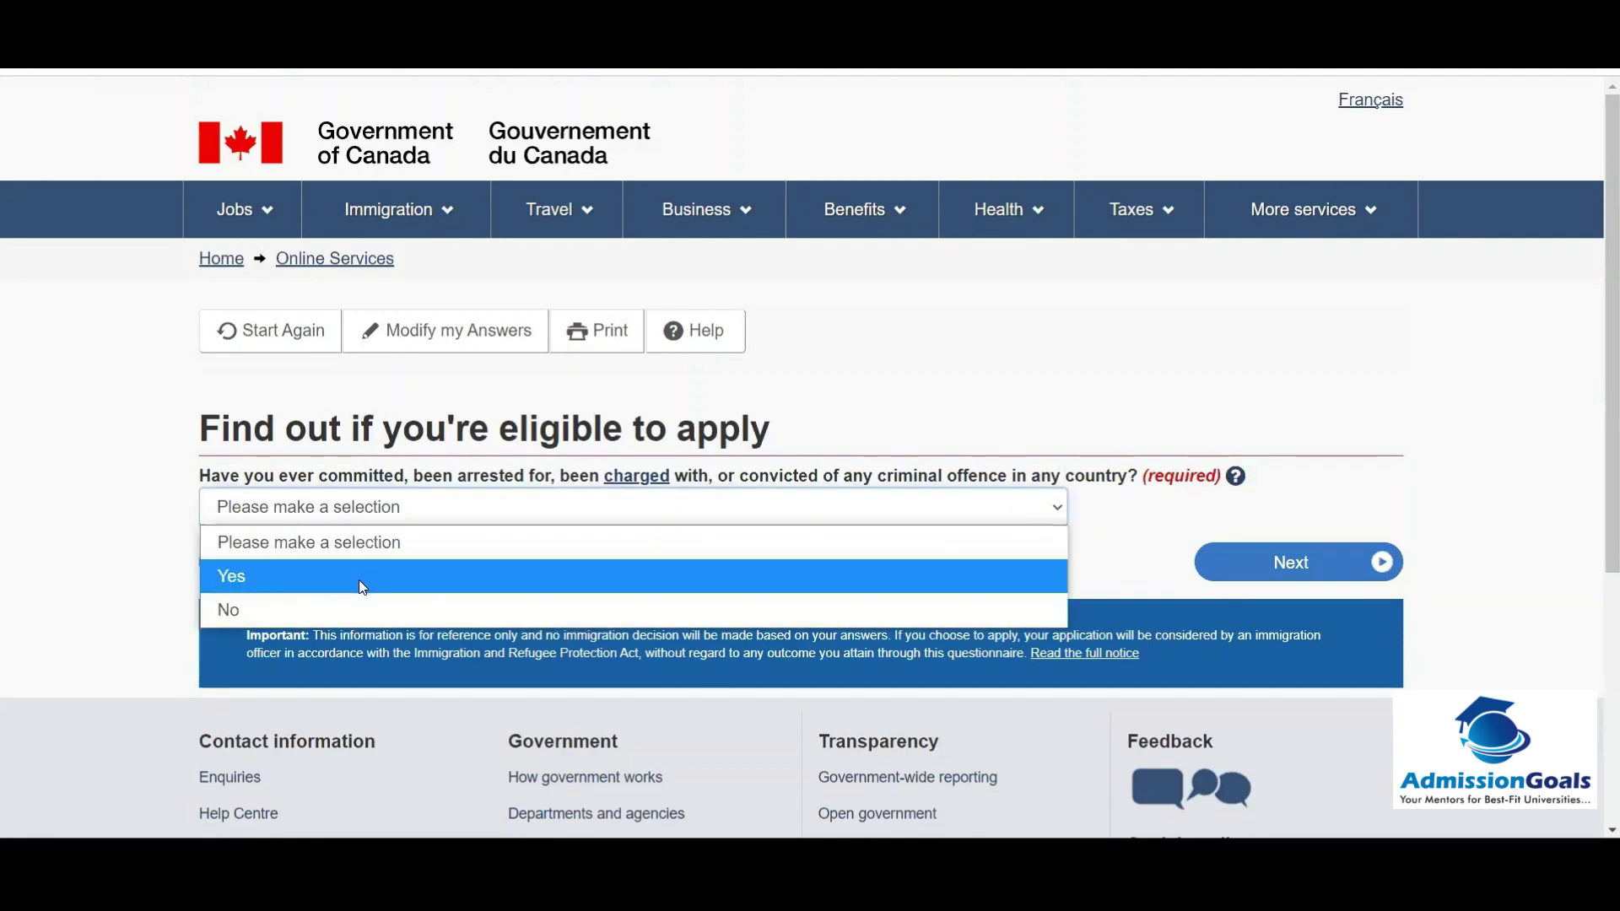
pyautogui.click(322, 604)
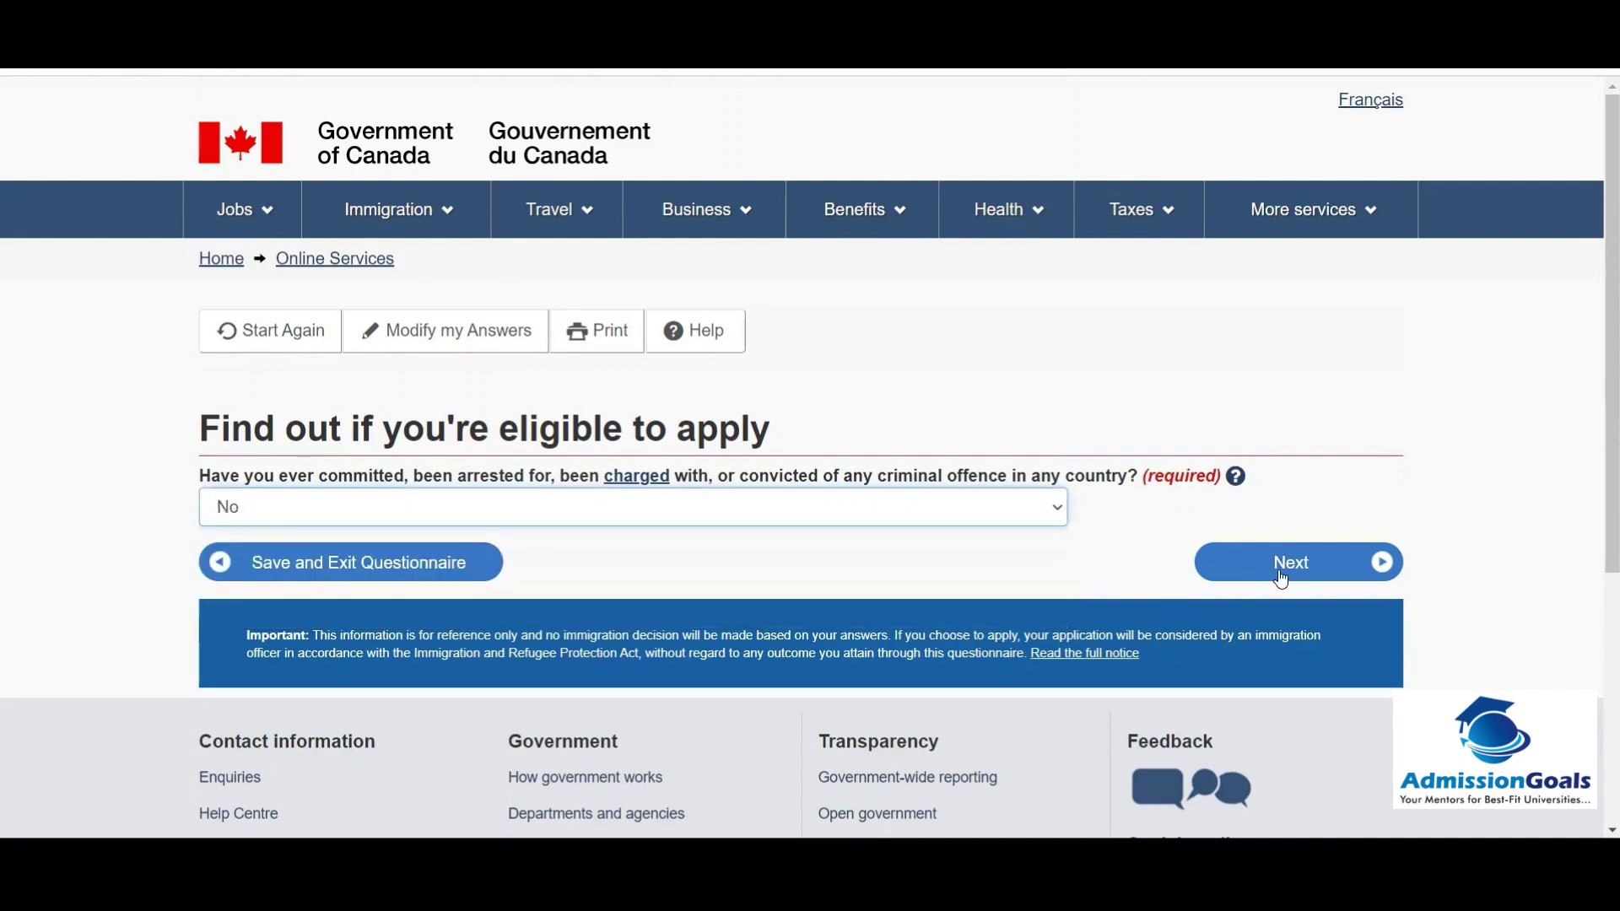
pyautogui.click(1281, 578)
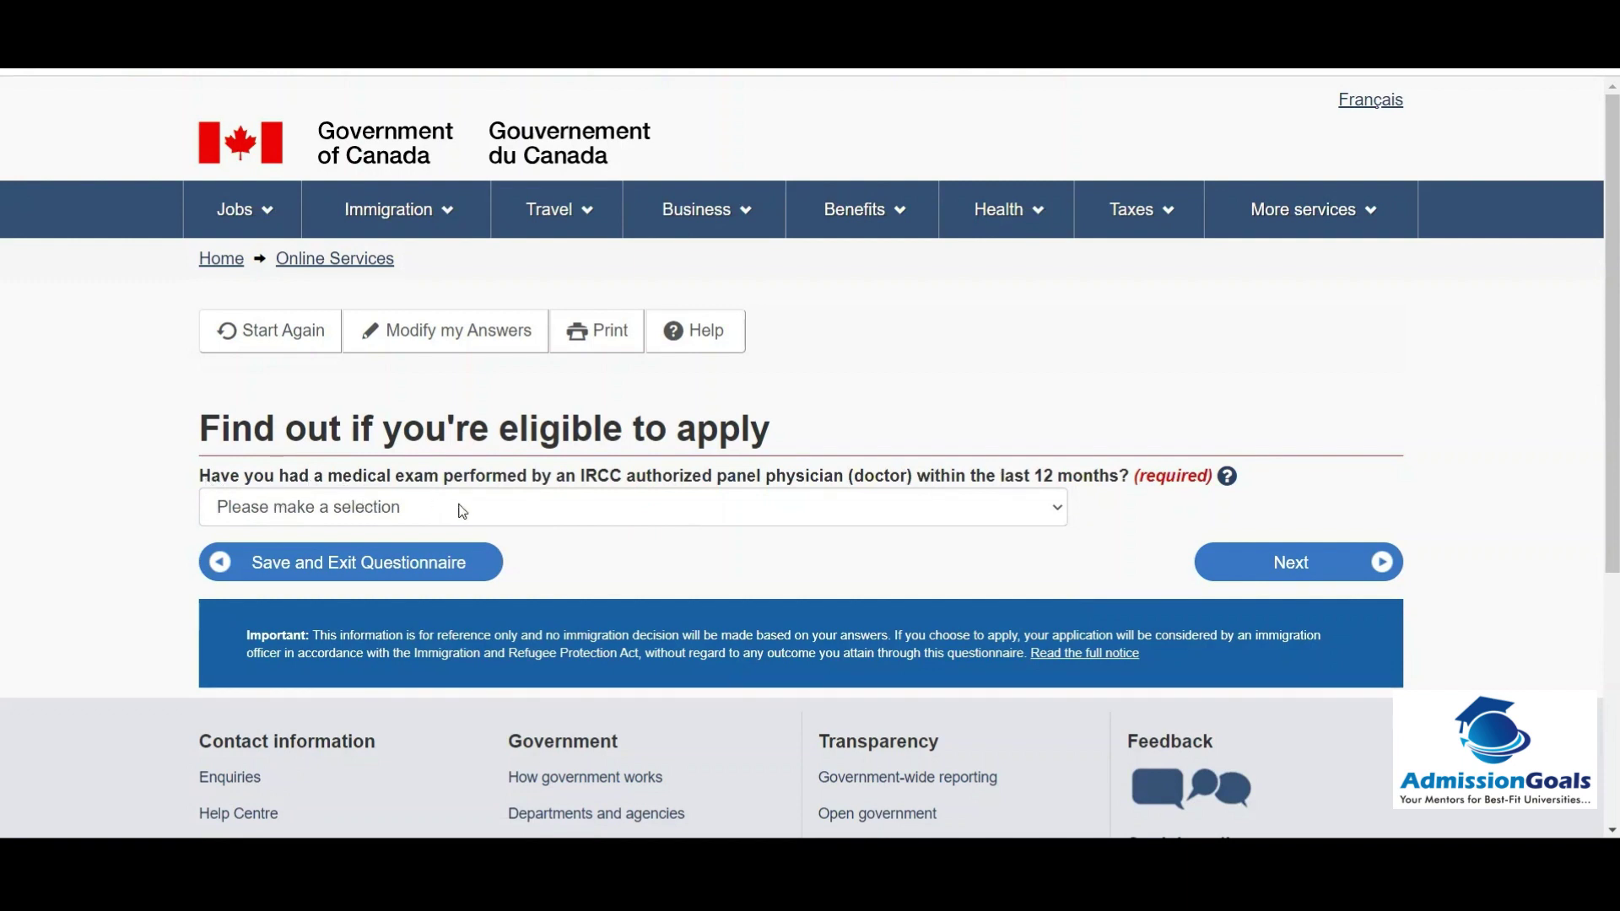
# Step: Answer No to the recent medical-exam question and continue
pyautogui.click(564, 506)
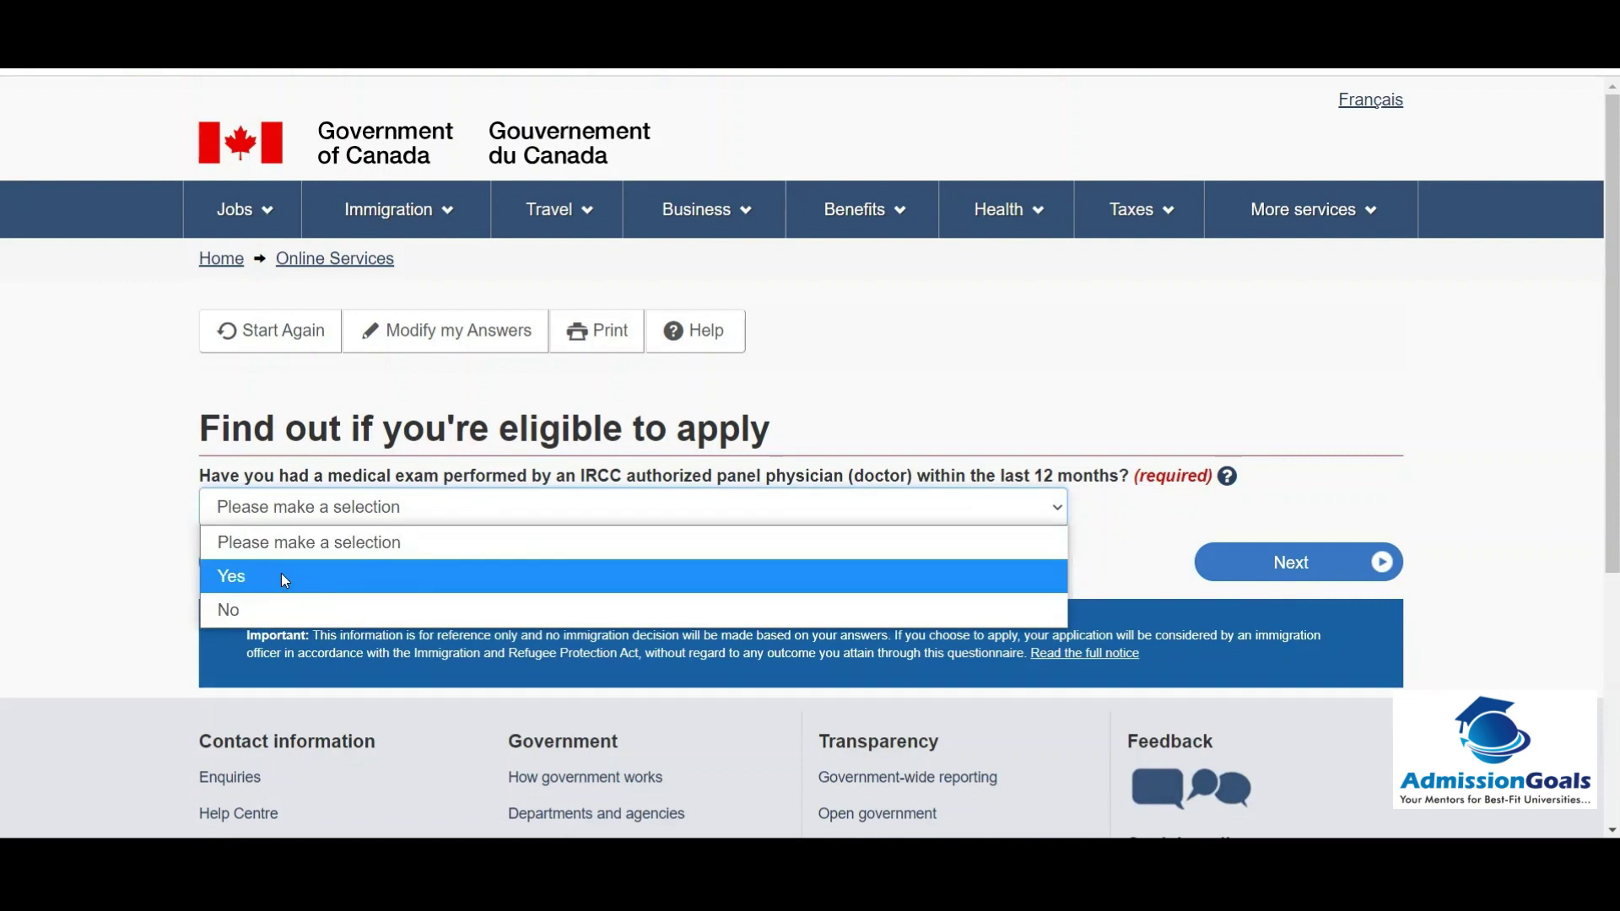
pyautogui.click(251, 606)
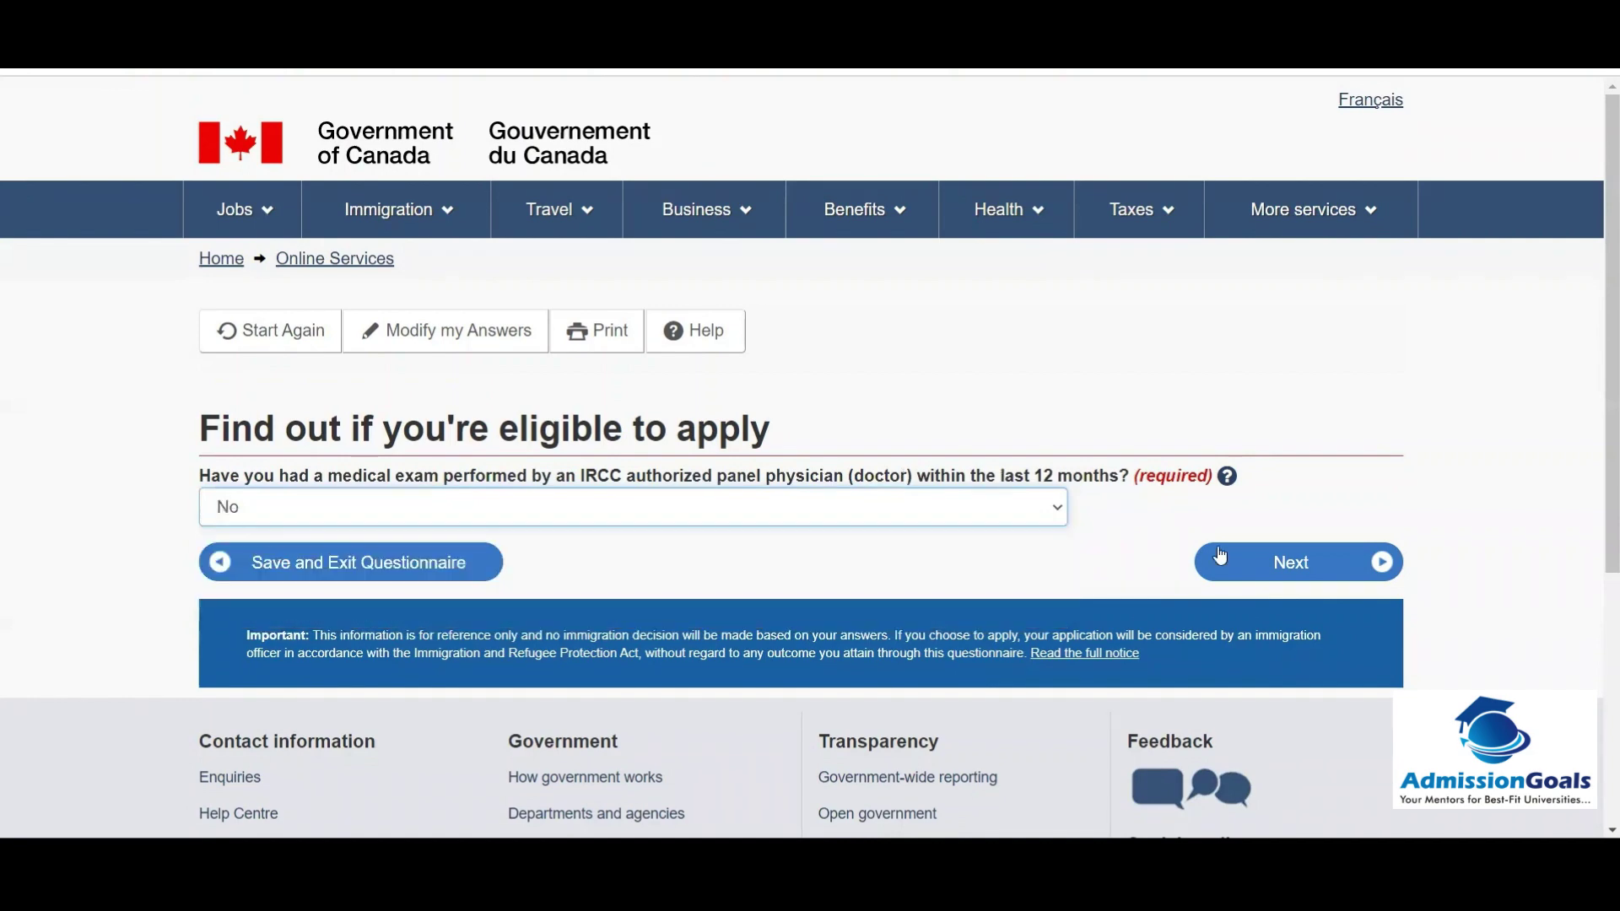
pyautogui.click(1221, 558)
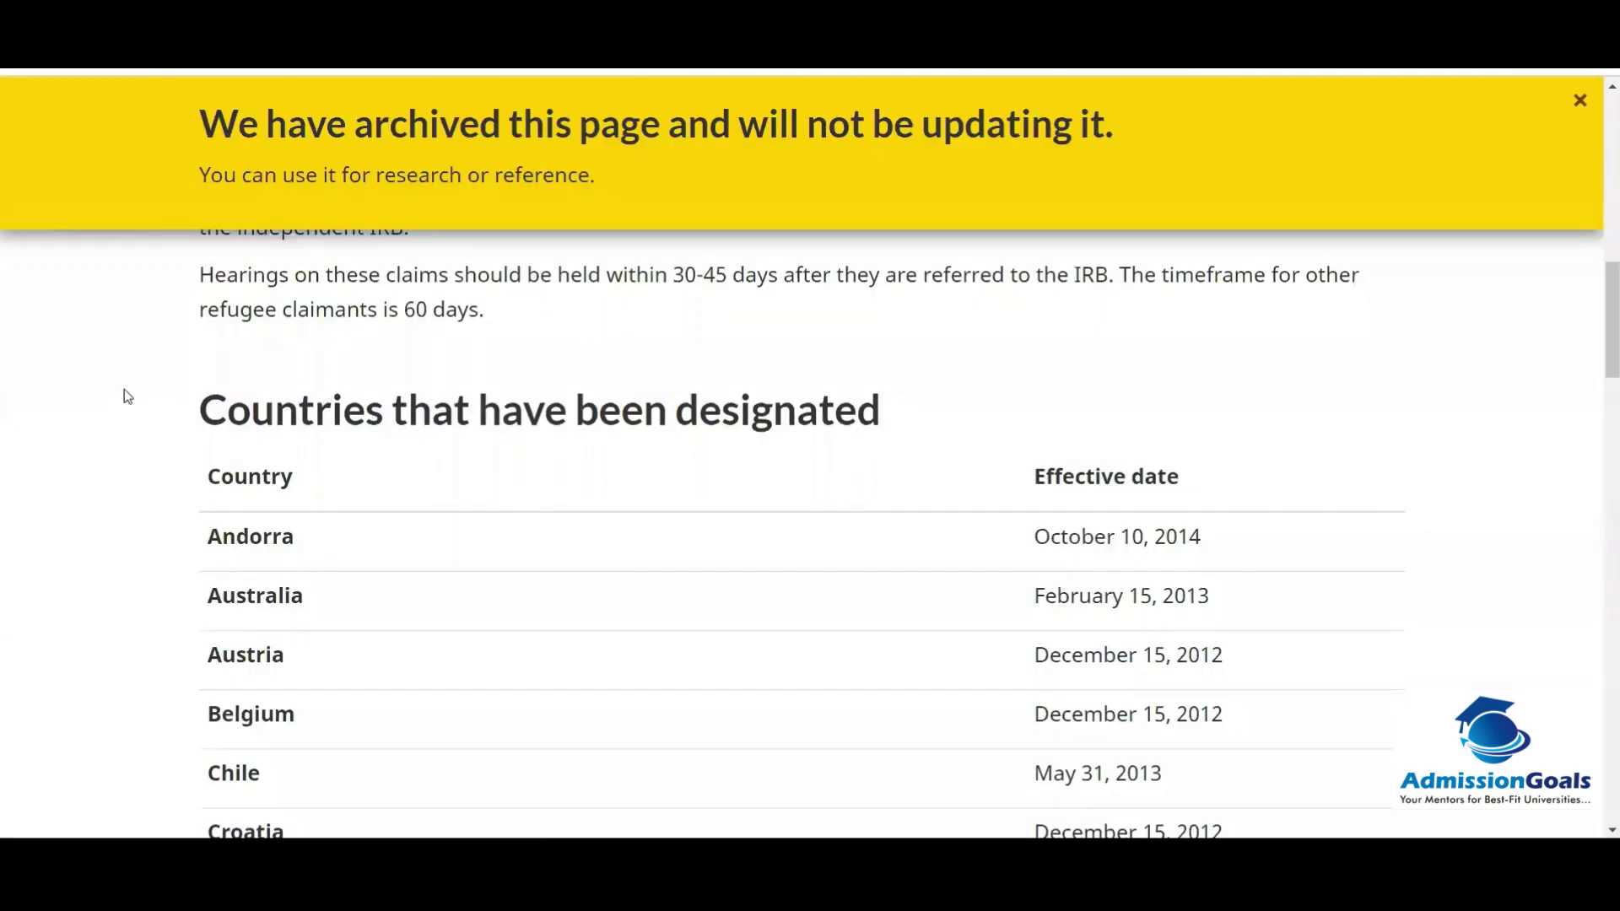
# Step: Scroll down through the 'Countries that have been designated' table and back up
pyautogui.scroll(-4, 124, 390)
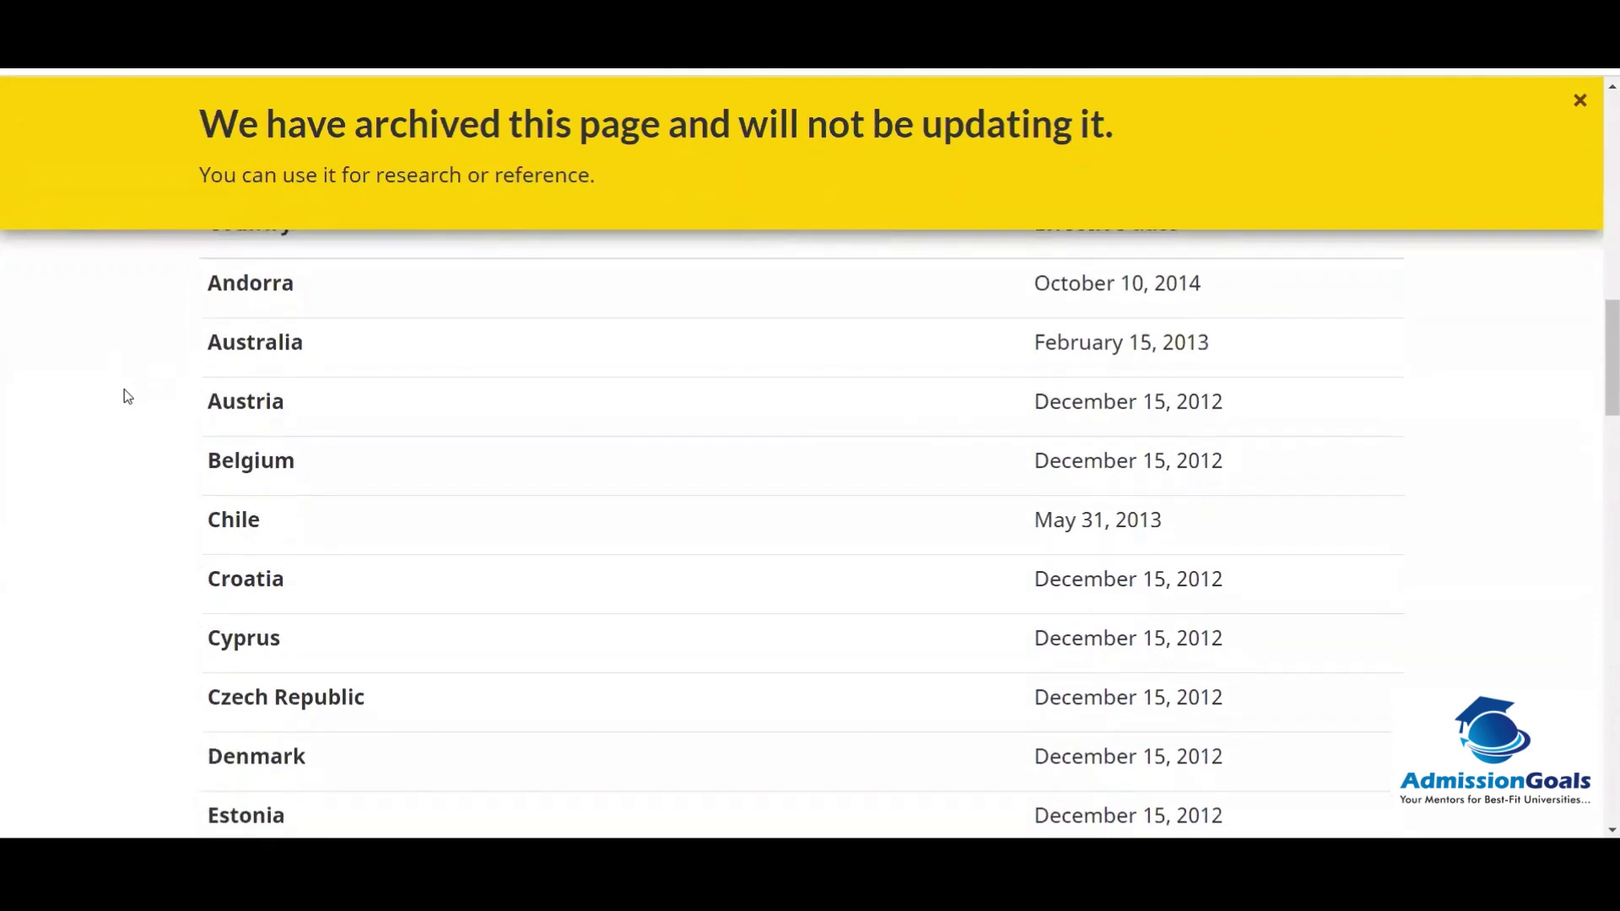
pyautogui.scroll(-4, 124, 390)
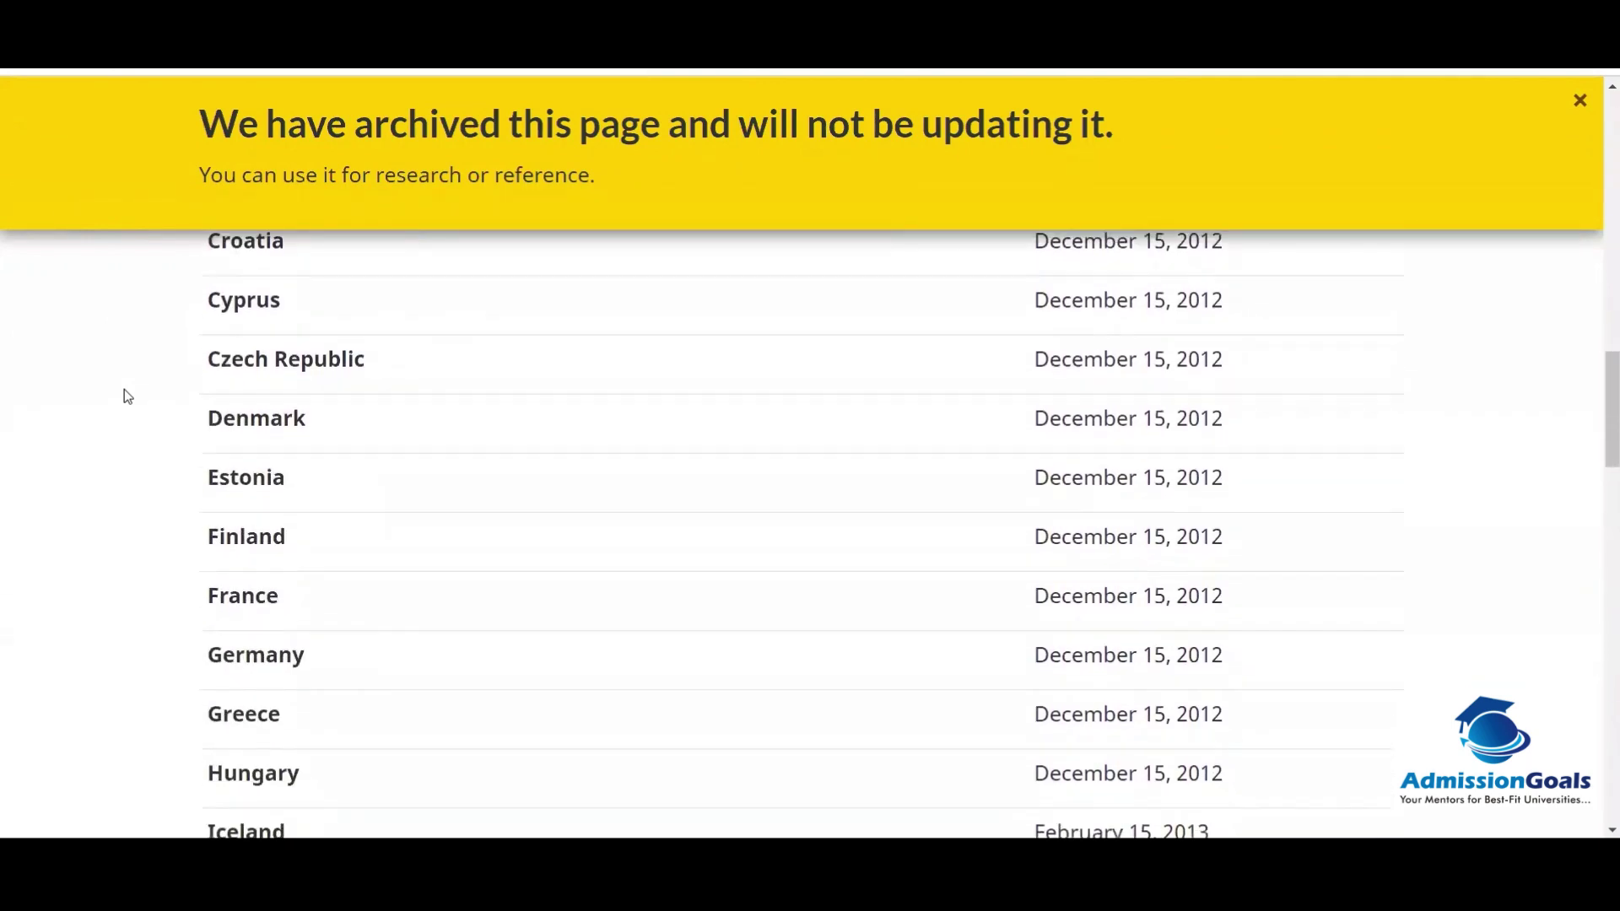
pyautogui.scroll(-5, 127, 396)
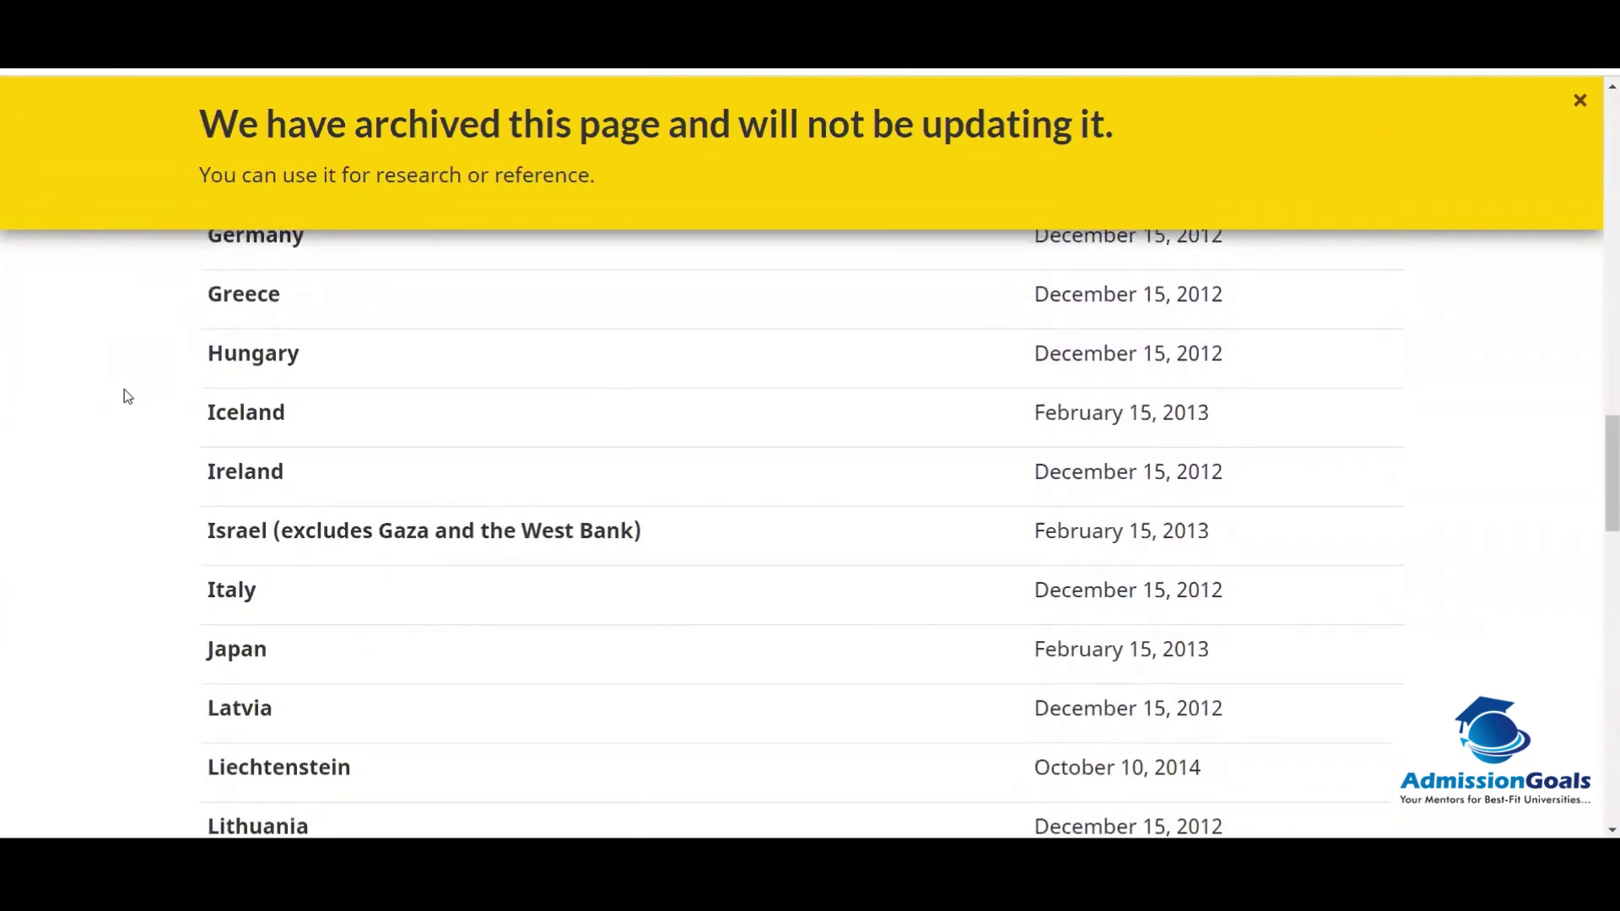
pyautogui.scroll(-5, 124, 390)
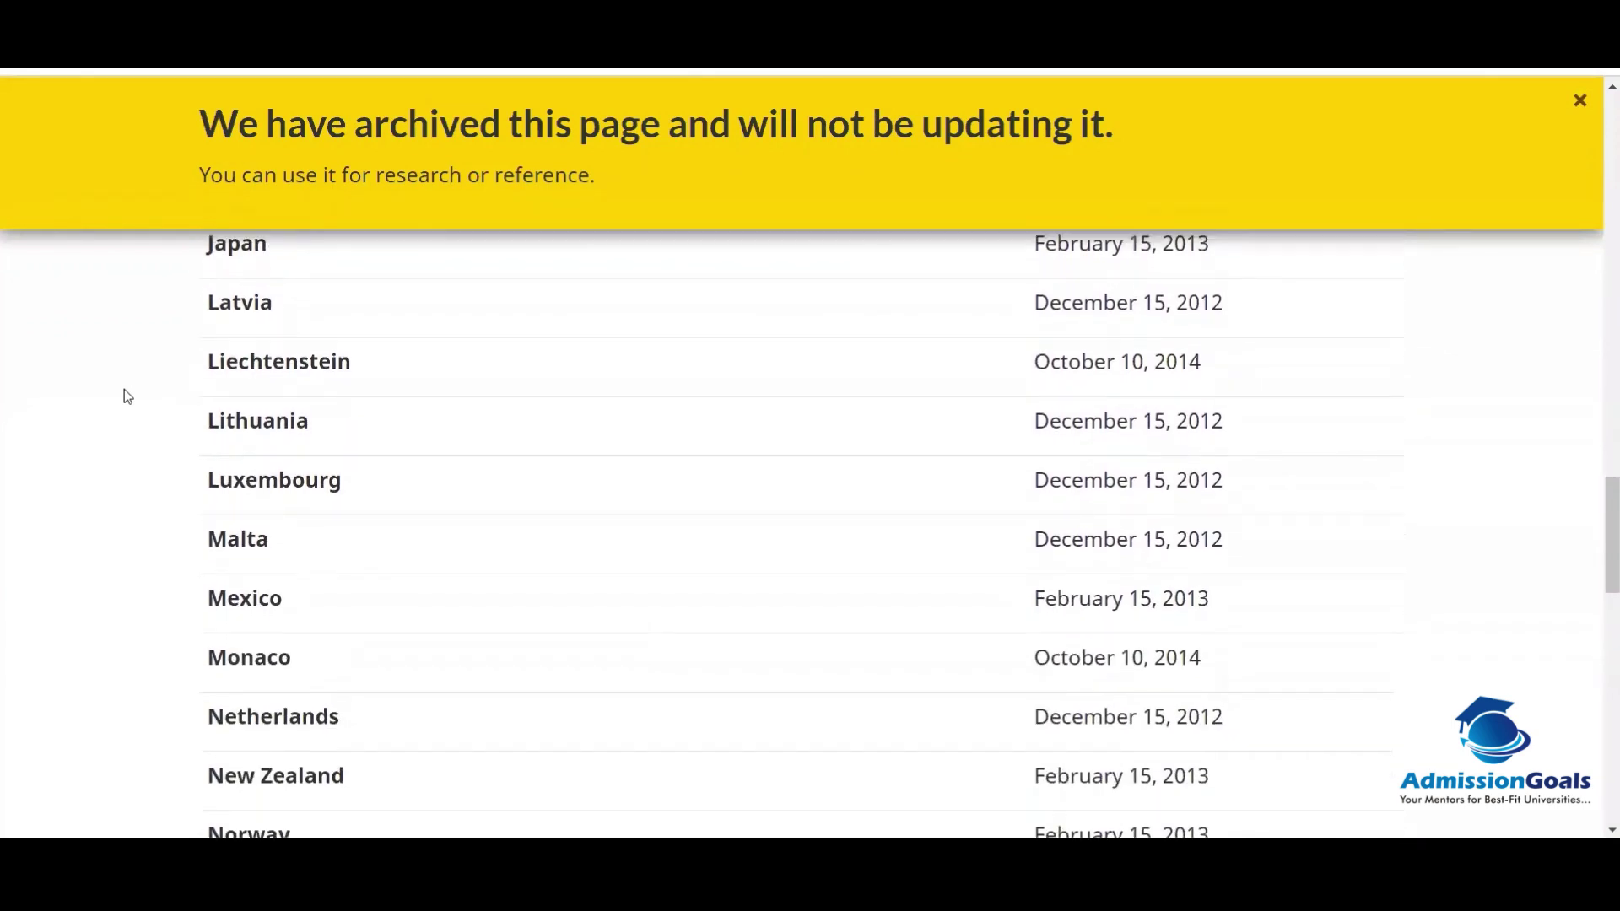
pyautogui.scroll(-5, 124, 390)
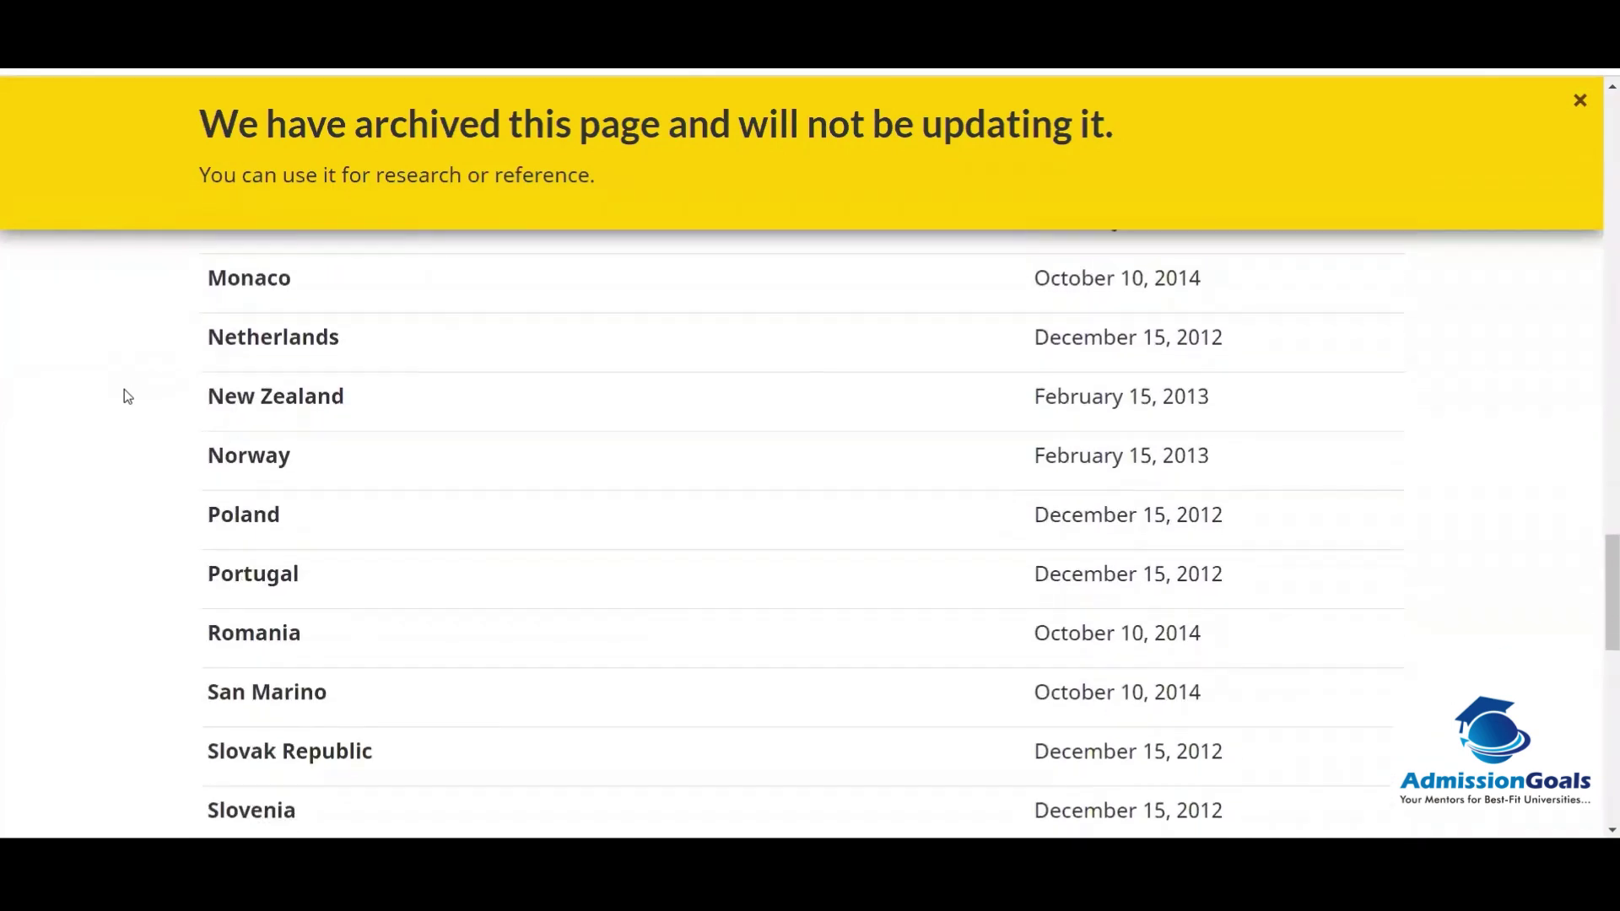
pyautogui.scroll(-4, 127, 396)
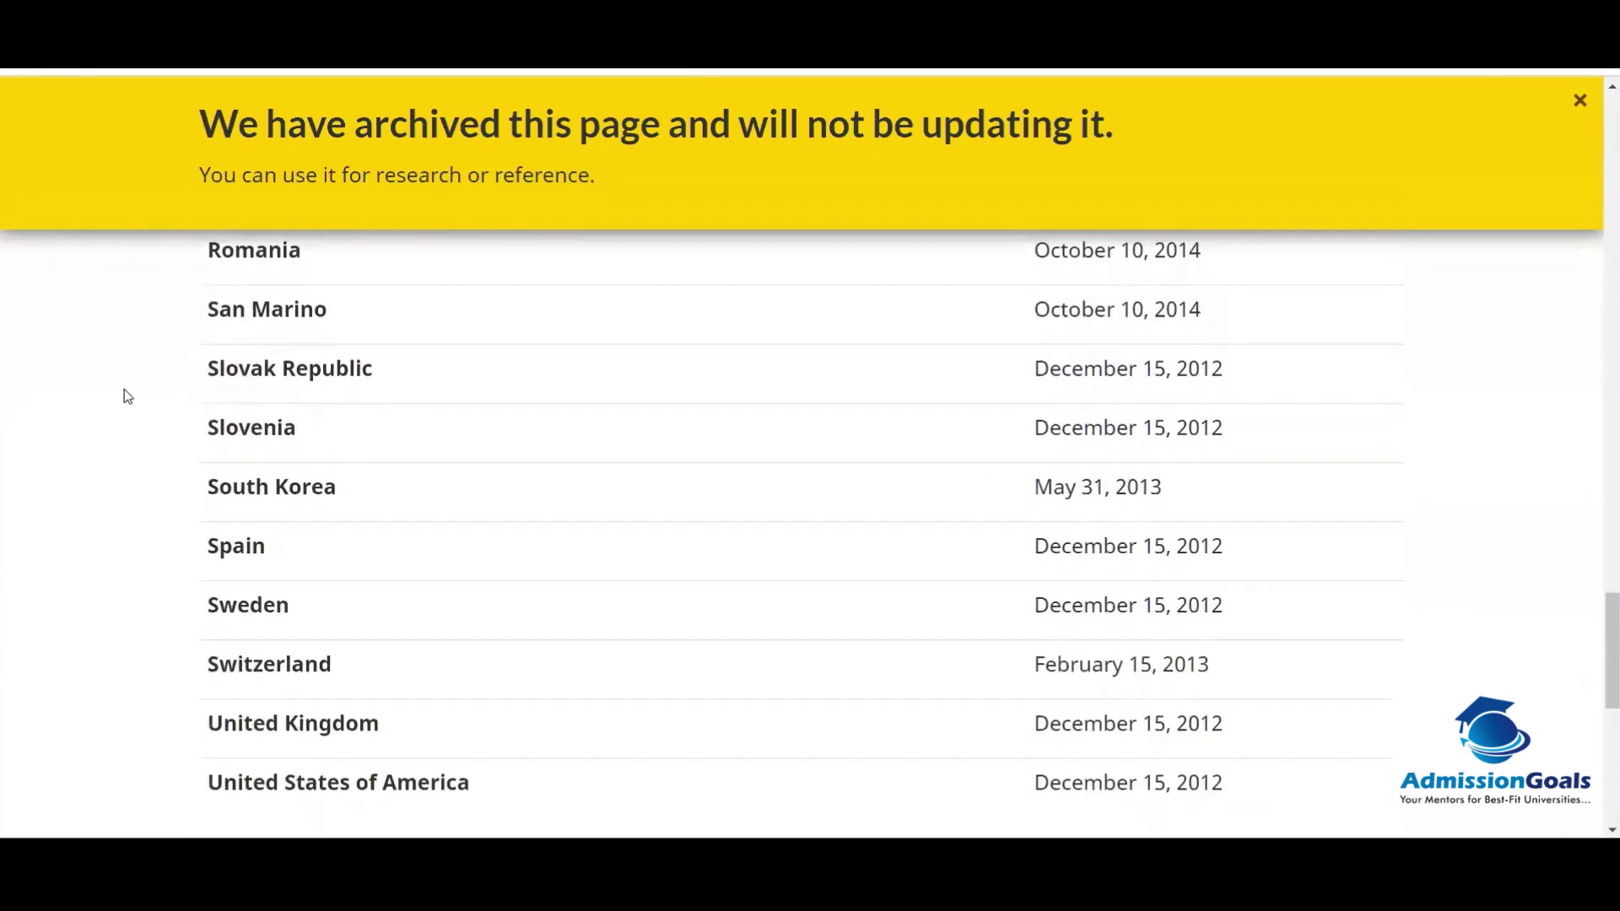
pyautogui.scroll(-1, 127, 396)
pyautogui.scroll(9, 127, 396)
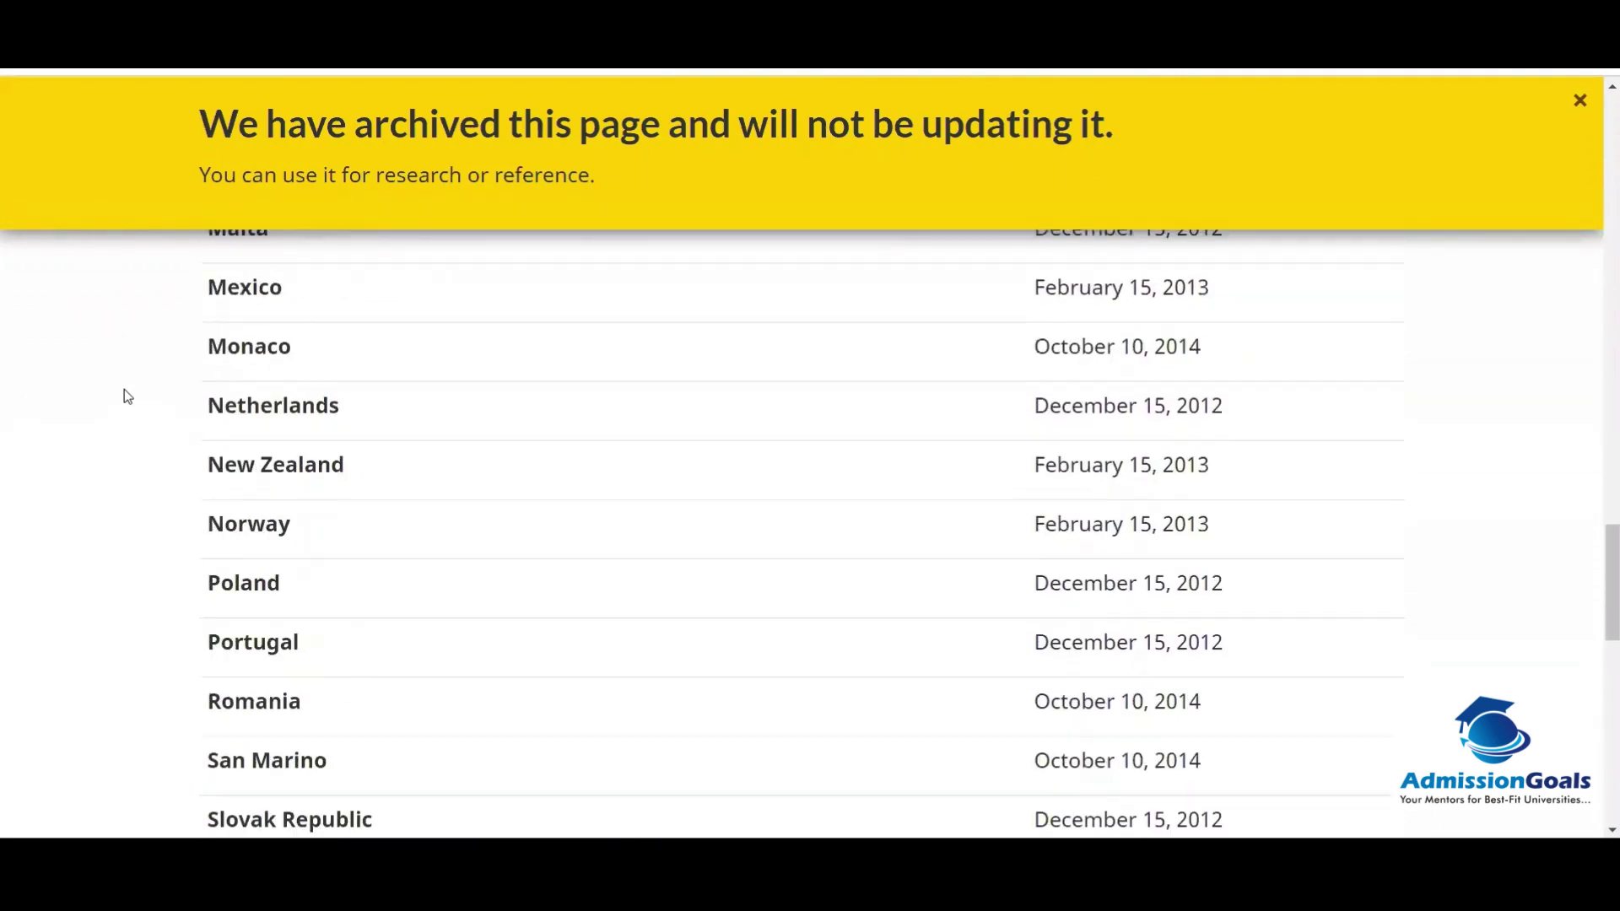
pyautogui.scroll(10, 125, 391)
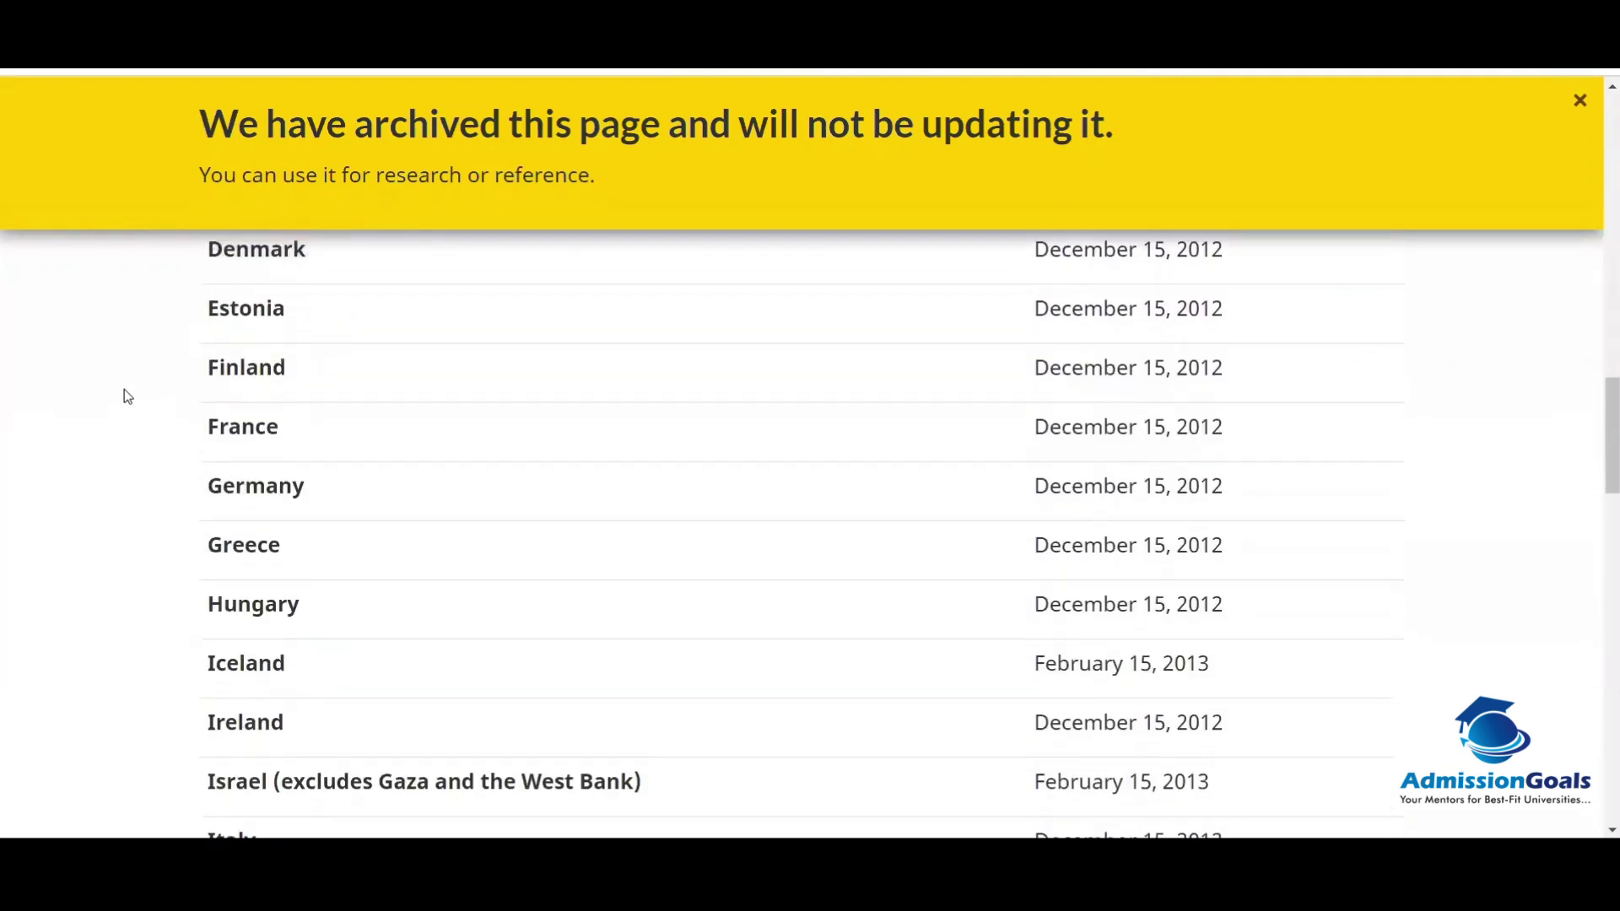
pyautogui.scroll(8, 124, 391)
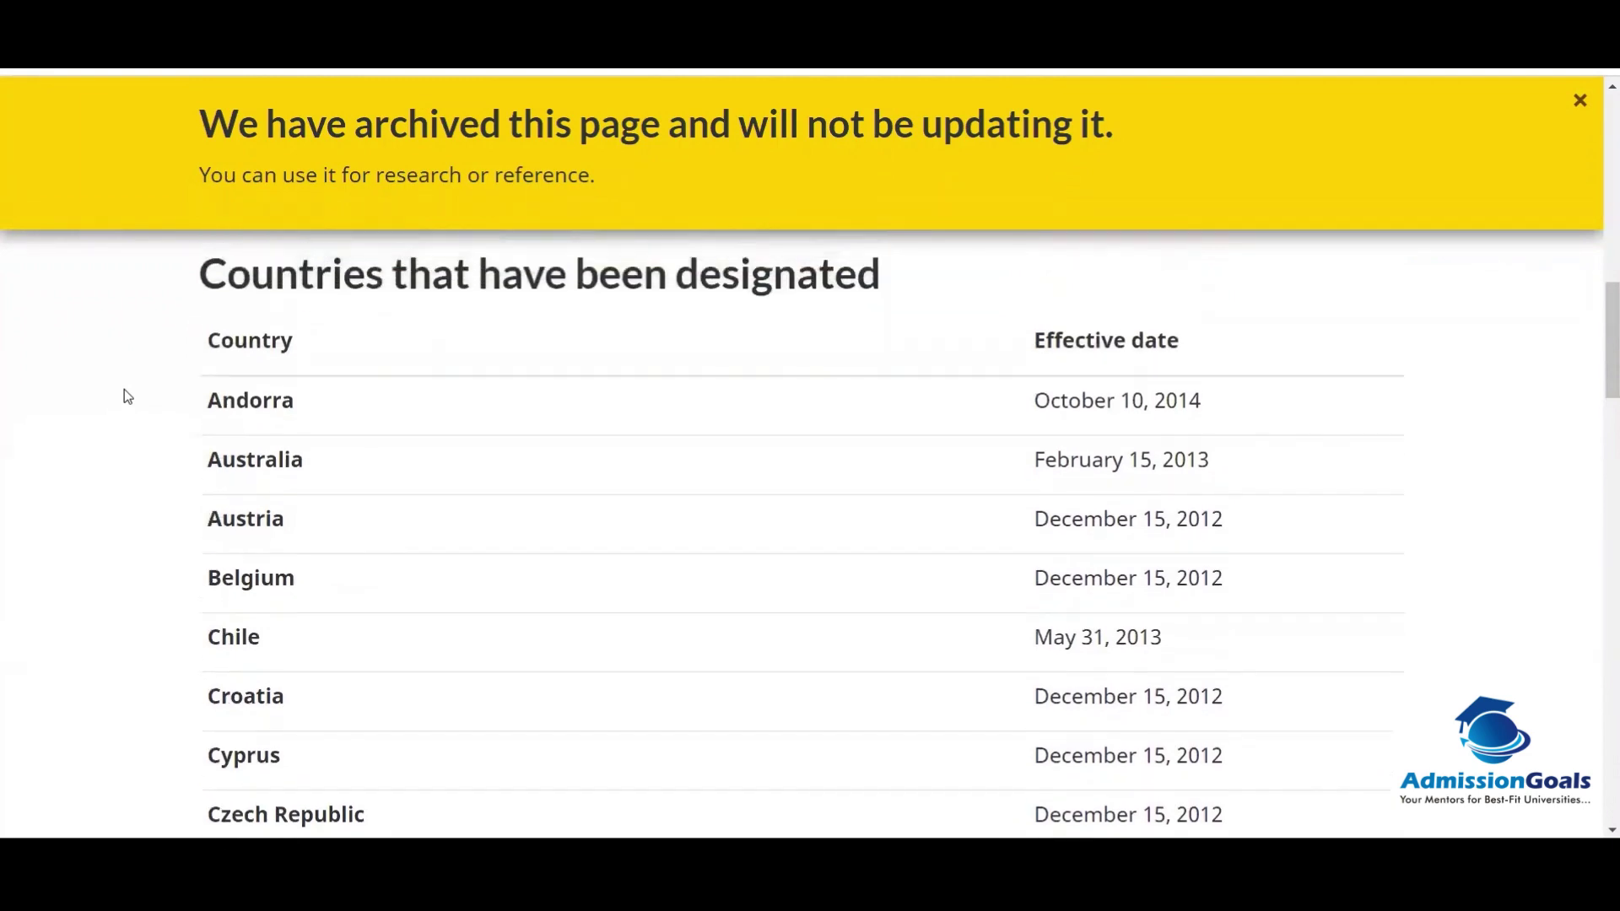
pyautogui.scroll(1, 125, 390)
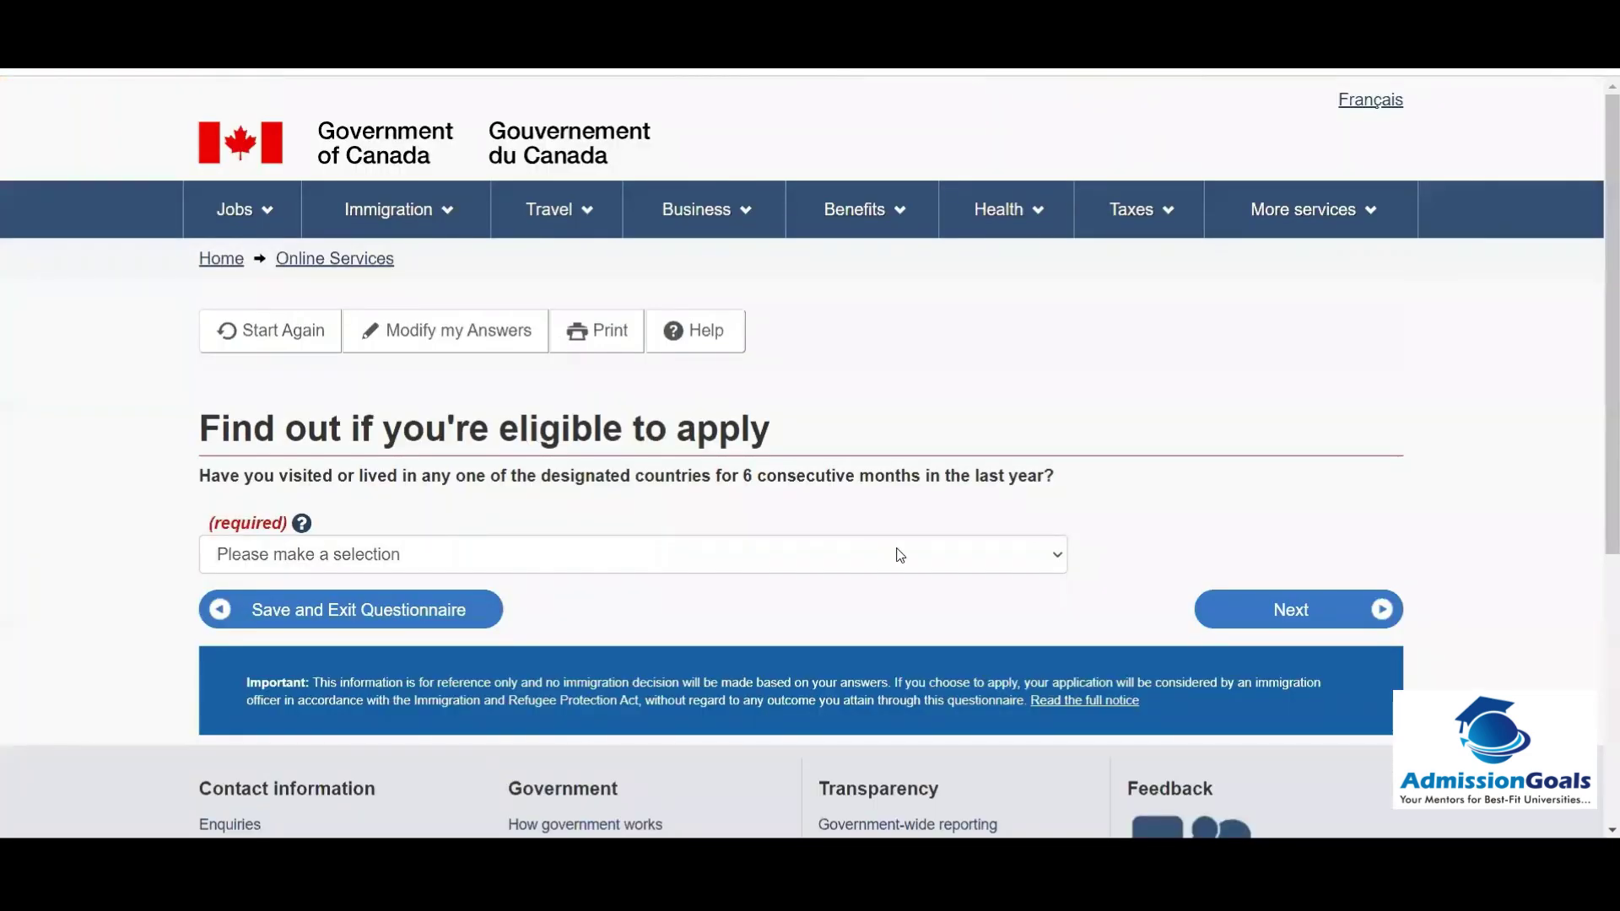
# Step: Answer No to the designated-countries question and No to applying for a family member
pyautogui.click(900, 555)
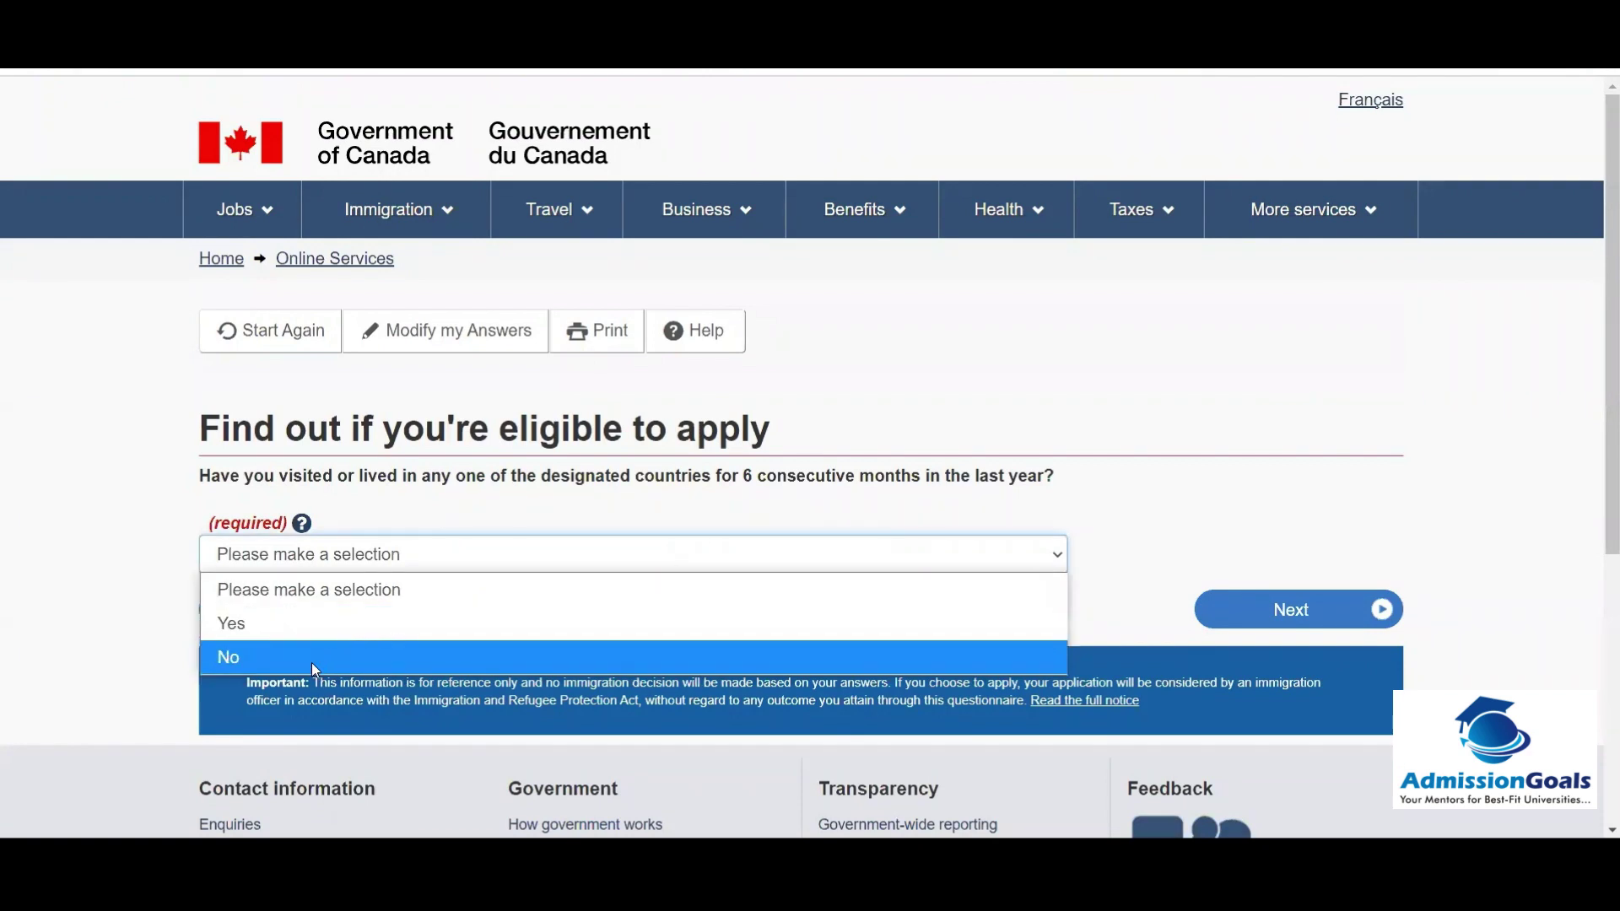
pyautogui.click(900, 657)
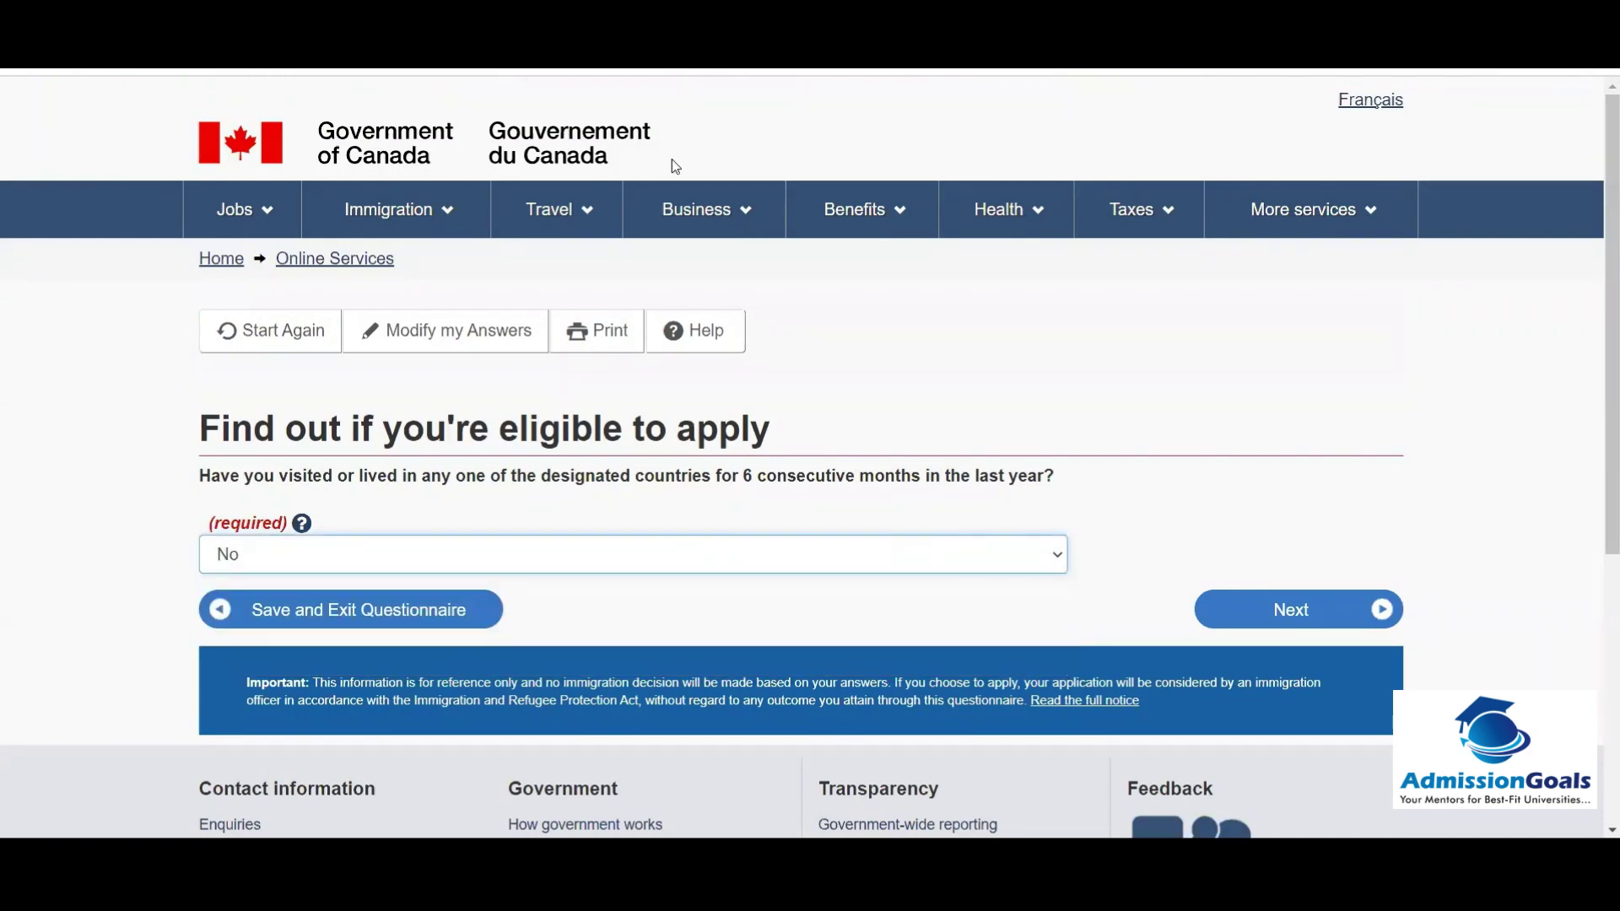
pyautogui.click(1303, 613)
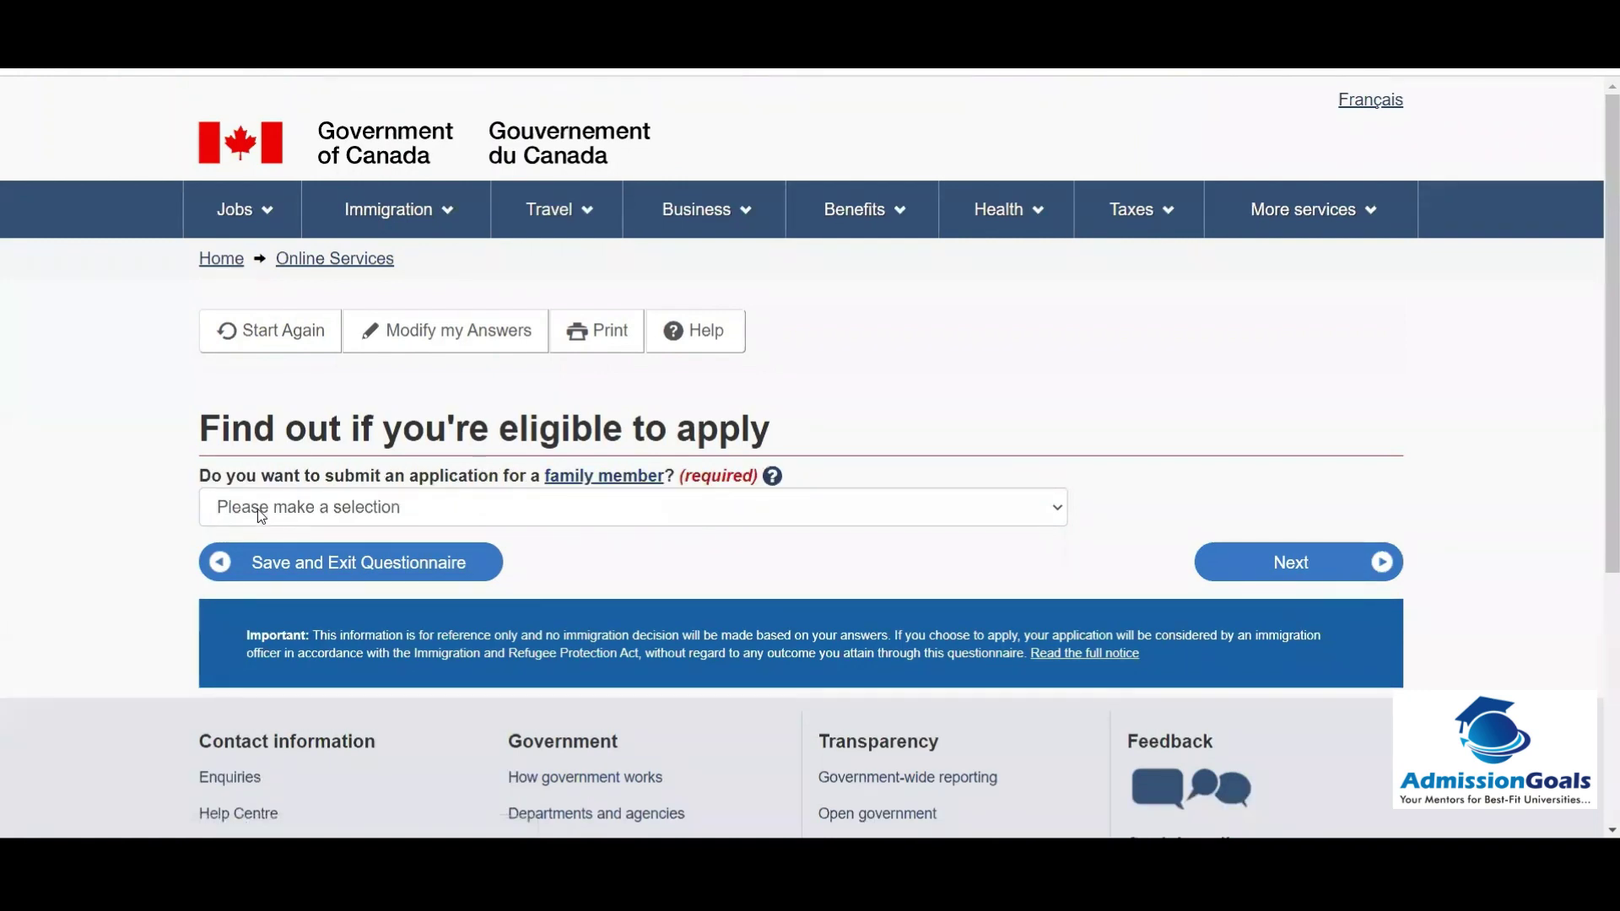
pyautogui.click(320, 497)
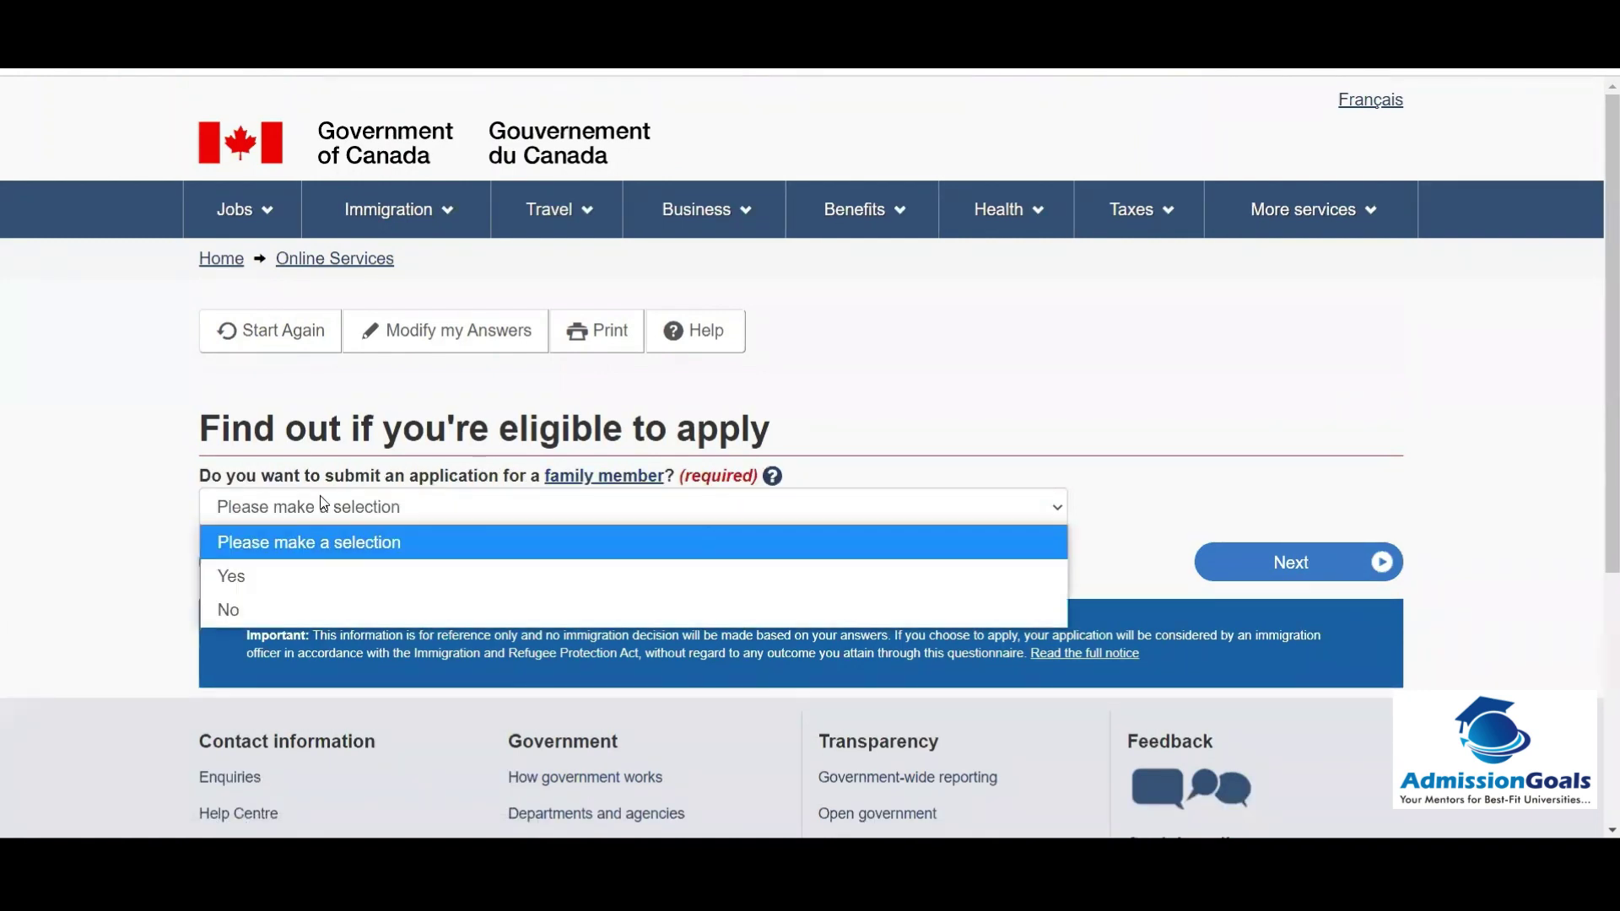
pyautogui.click(285, 614)
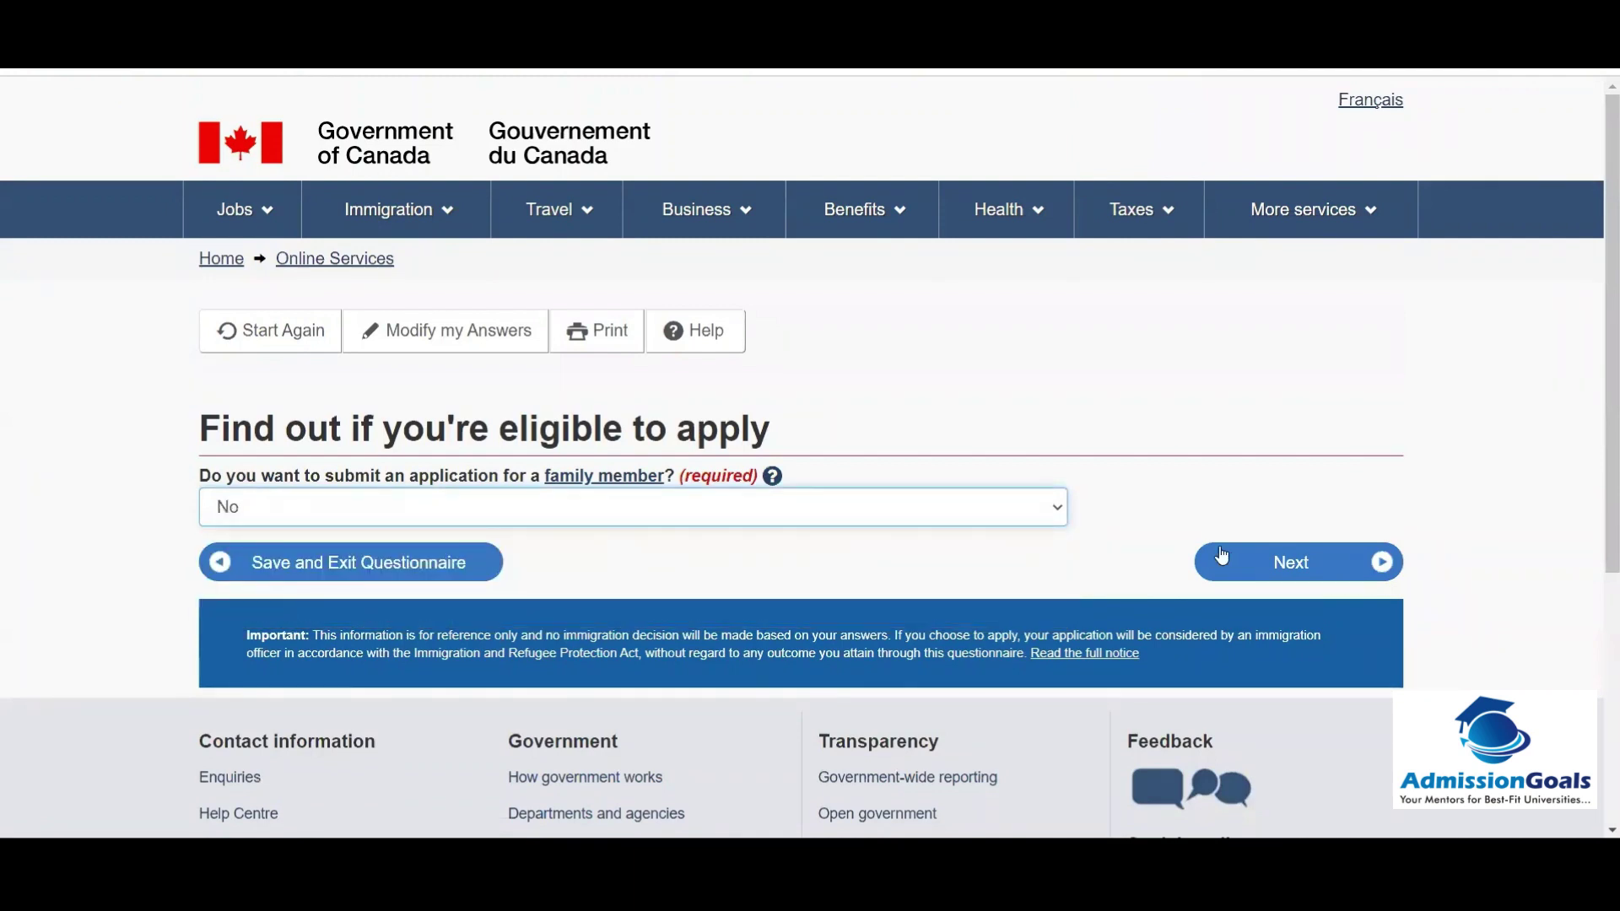
pyautogui.click(1222, 556)
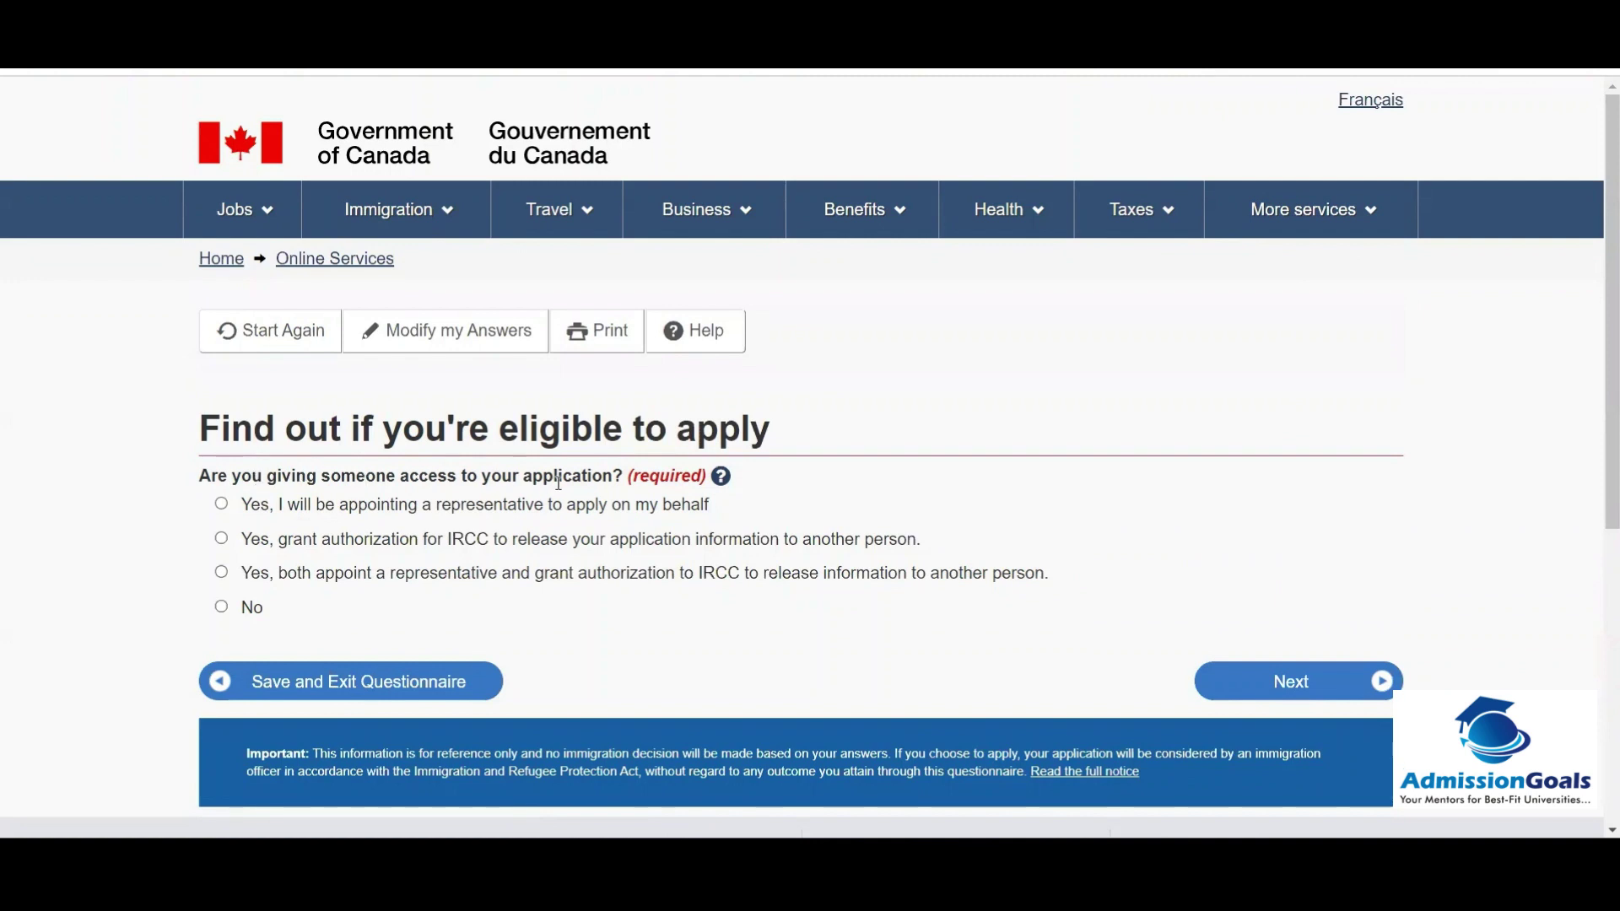
# Step: Answer No to giving someone access, then answer the biometrics question
pyautogui.click(219, 609)
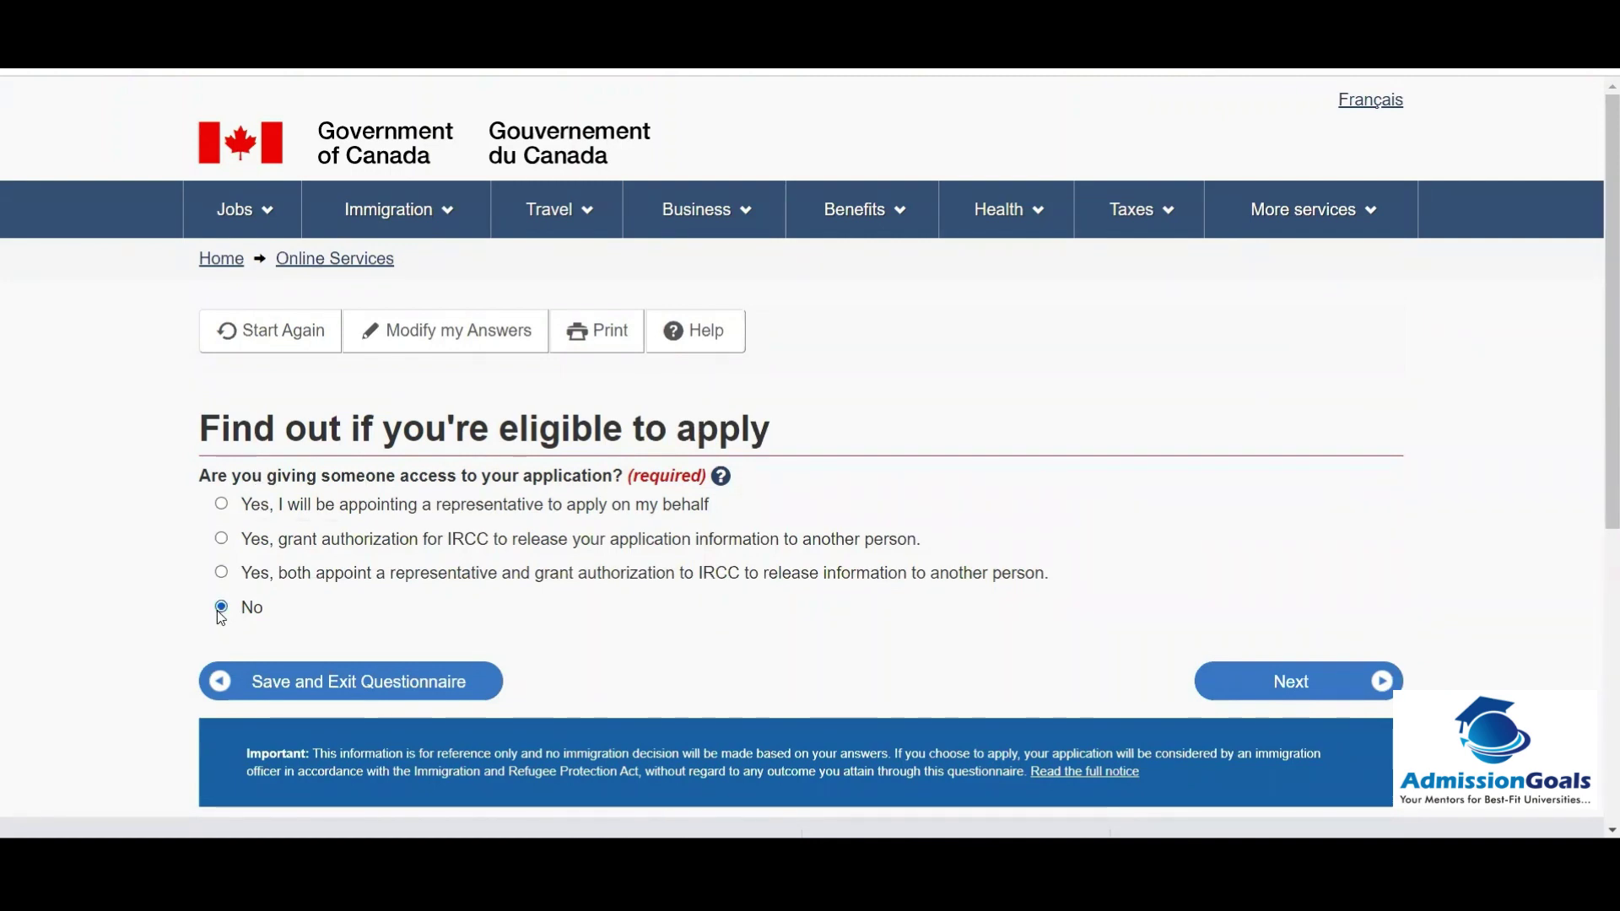
pyautogui.click(1241, 699)
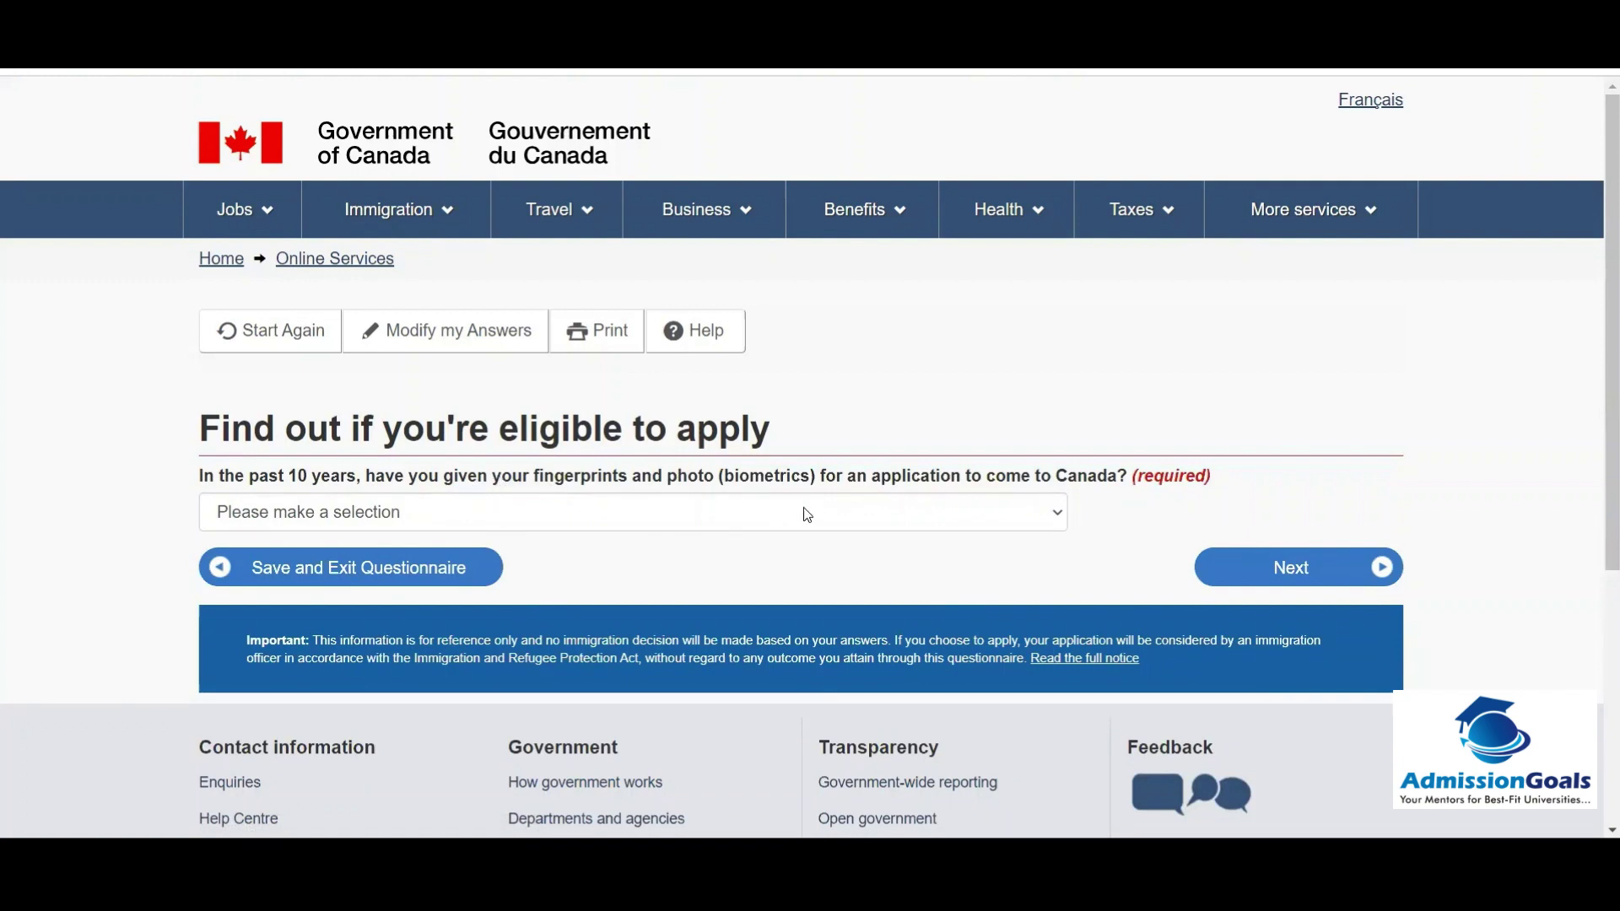
pyautogui.click(896, 508)
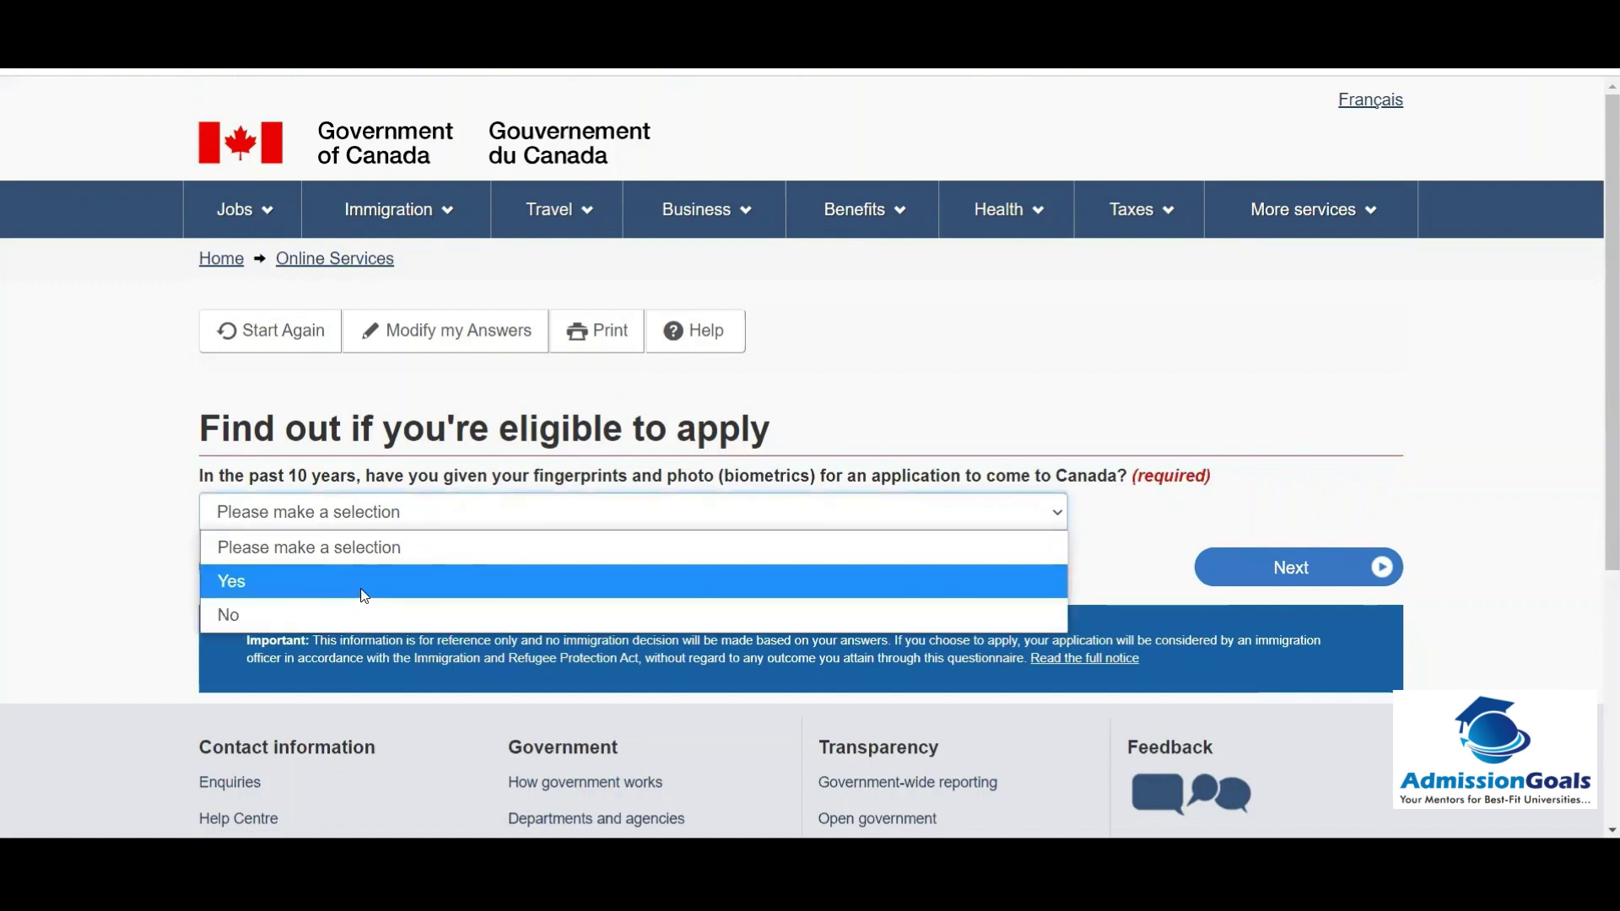
pyautogui.click(306, 611)
pyautogui.click(1271, 574)
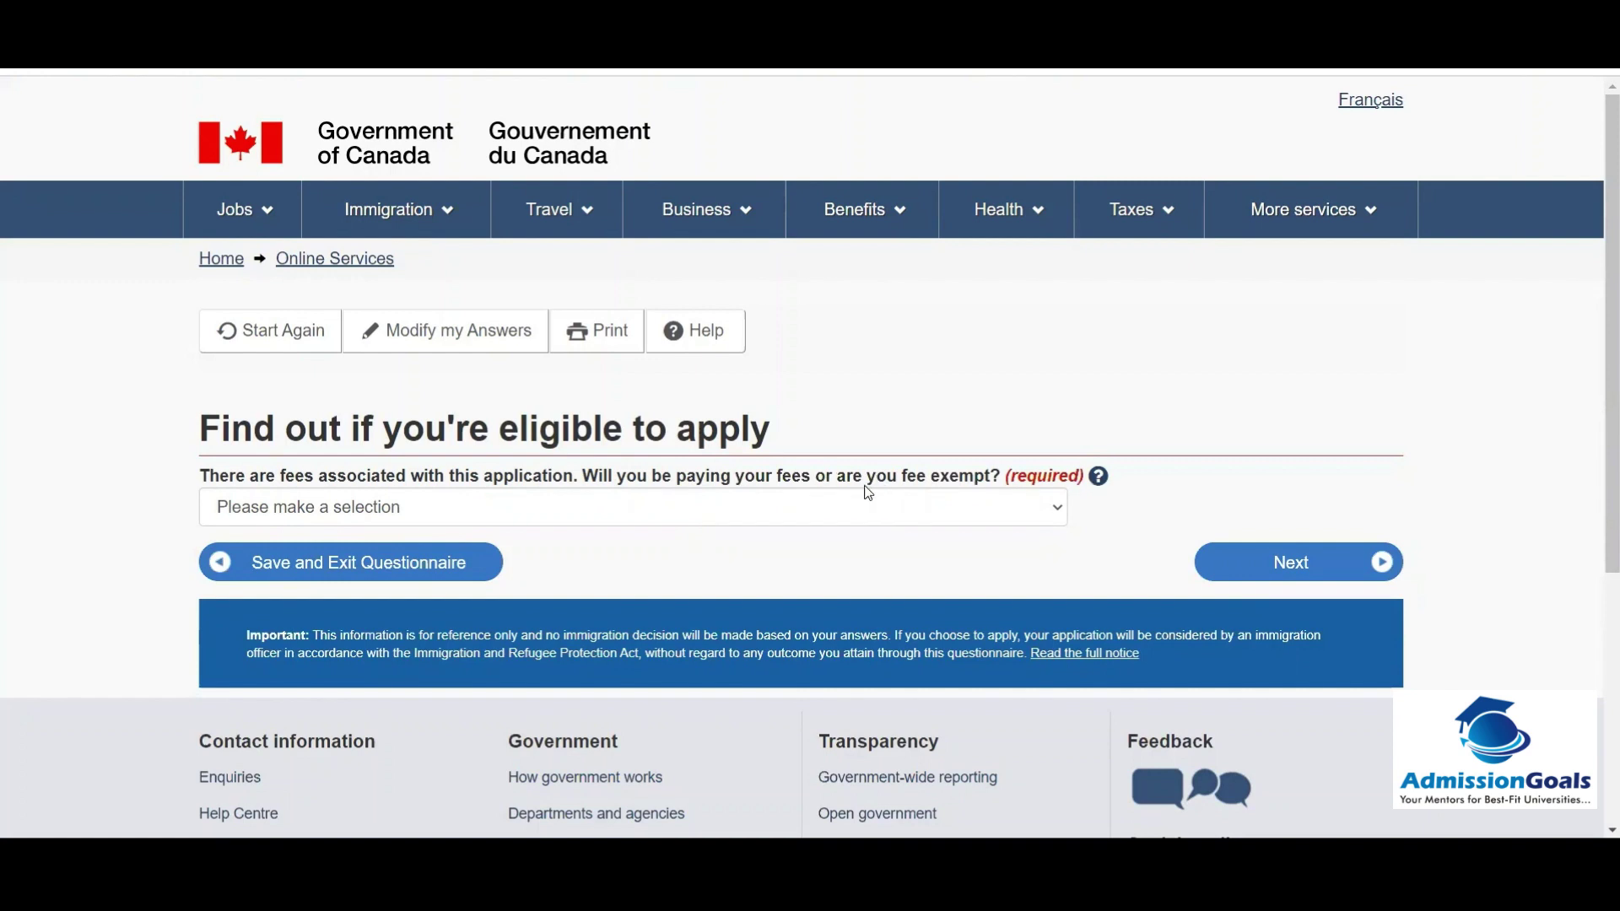
# Step: Choose to pay the application fees and answer Yes to making digital document copies
pyautogui.click(917, 505)
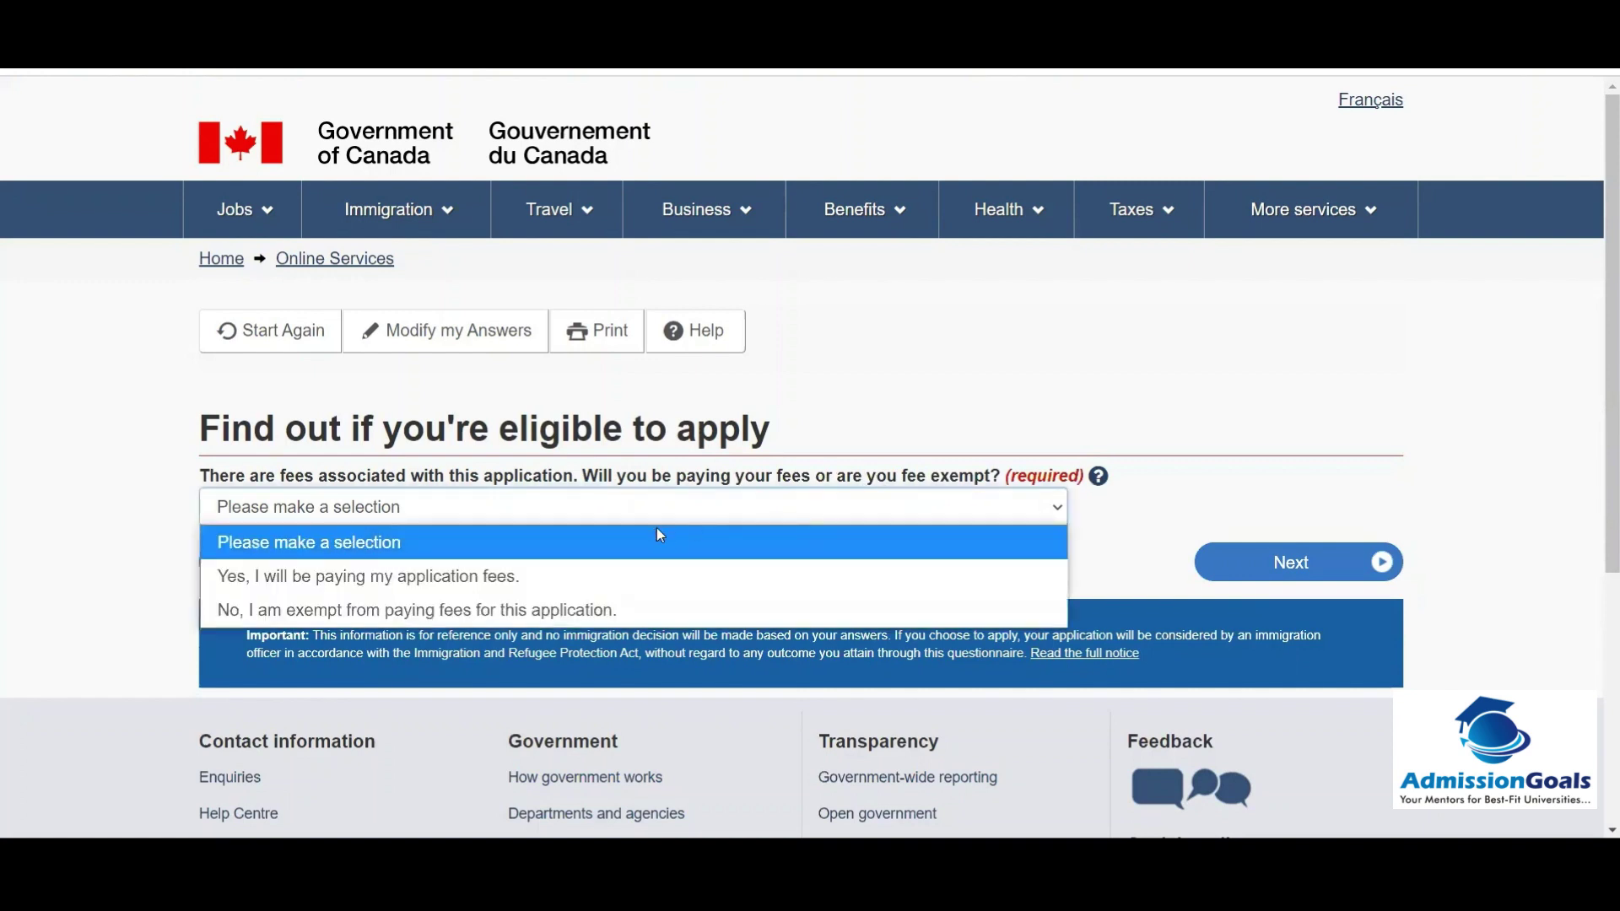
pyautogui.click(442, 580)
pyautogui.click(1236, 566)
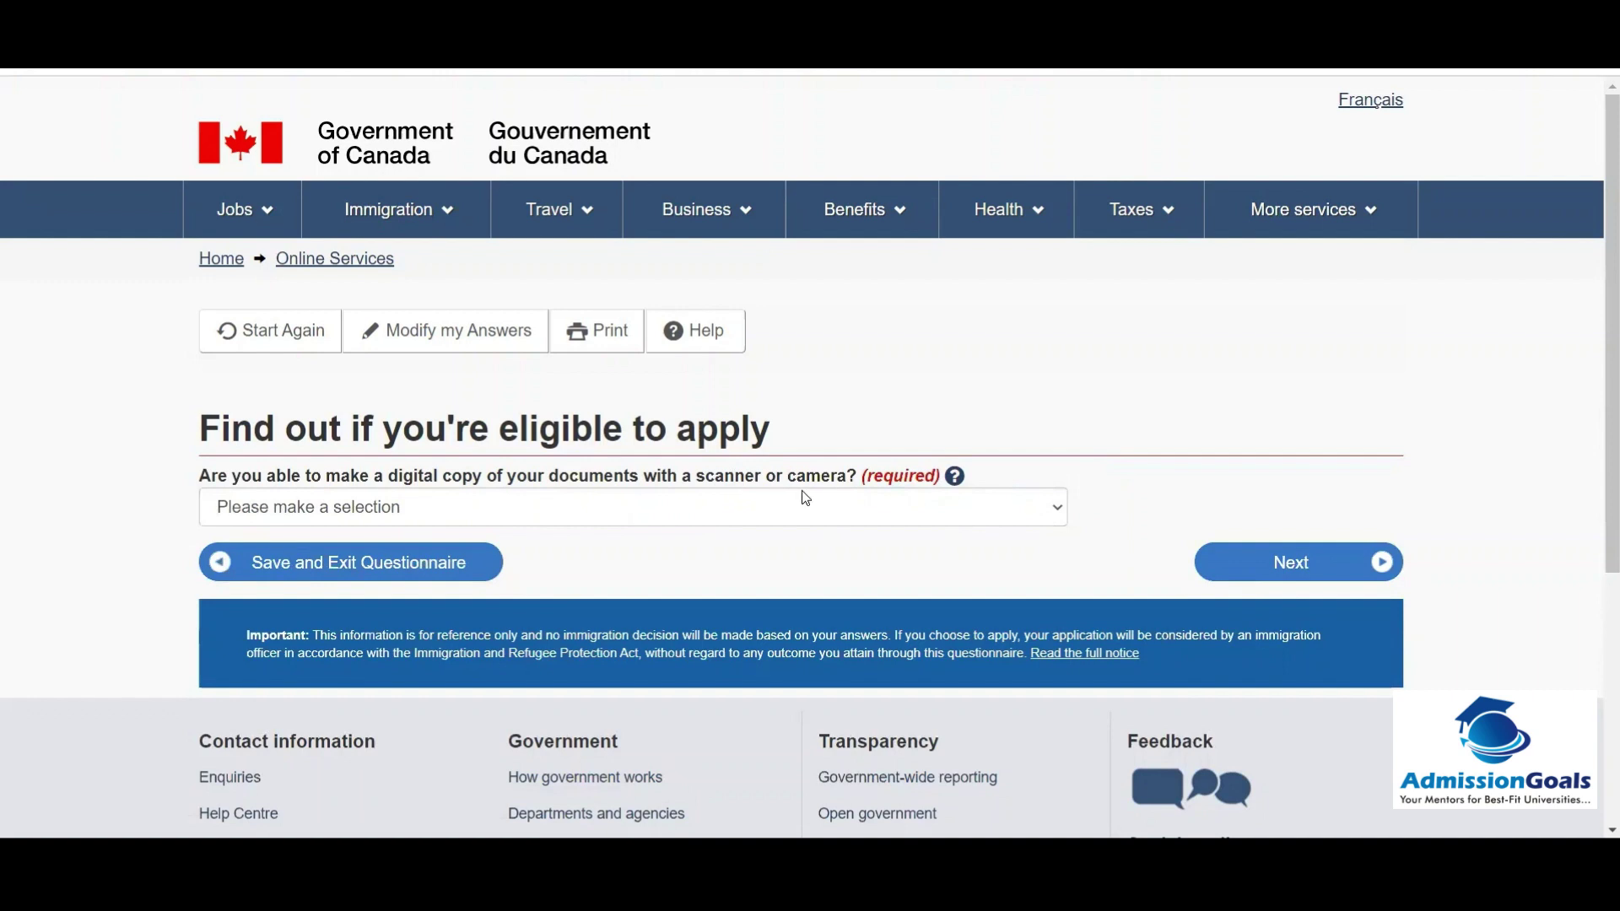
pyautogui.click(855, 510)
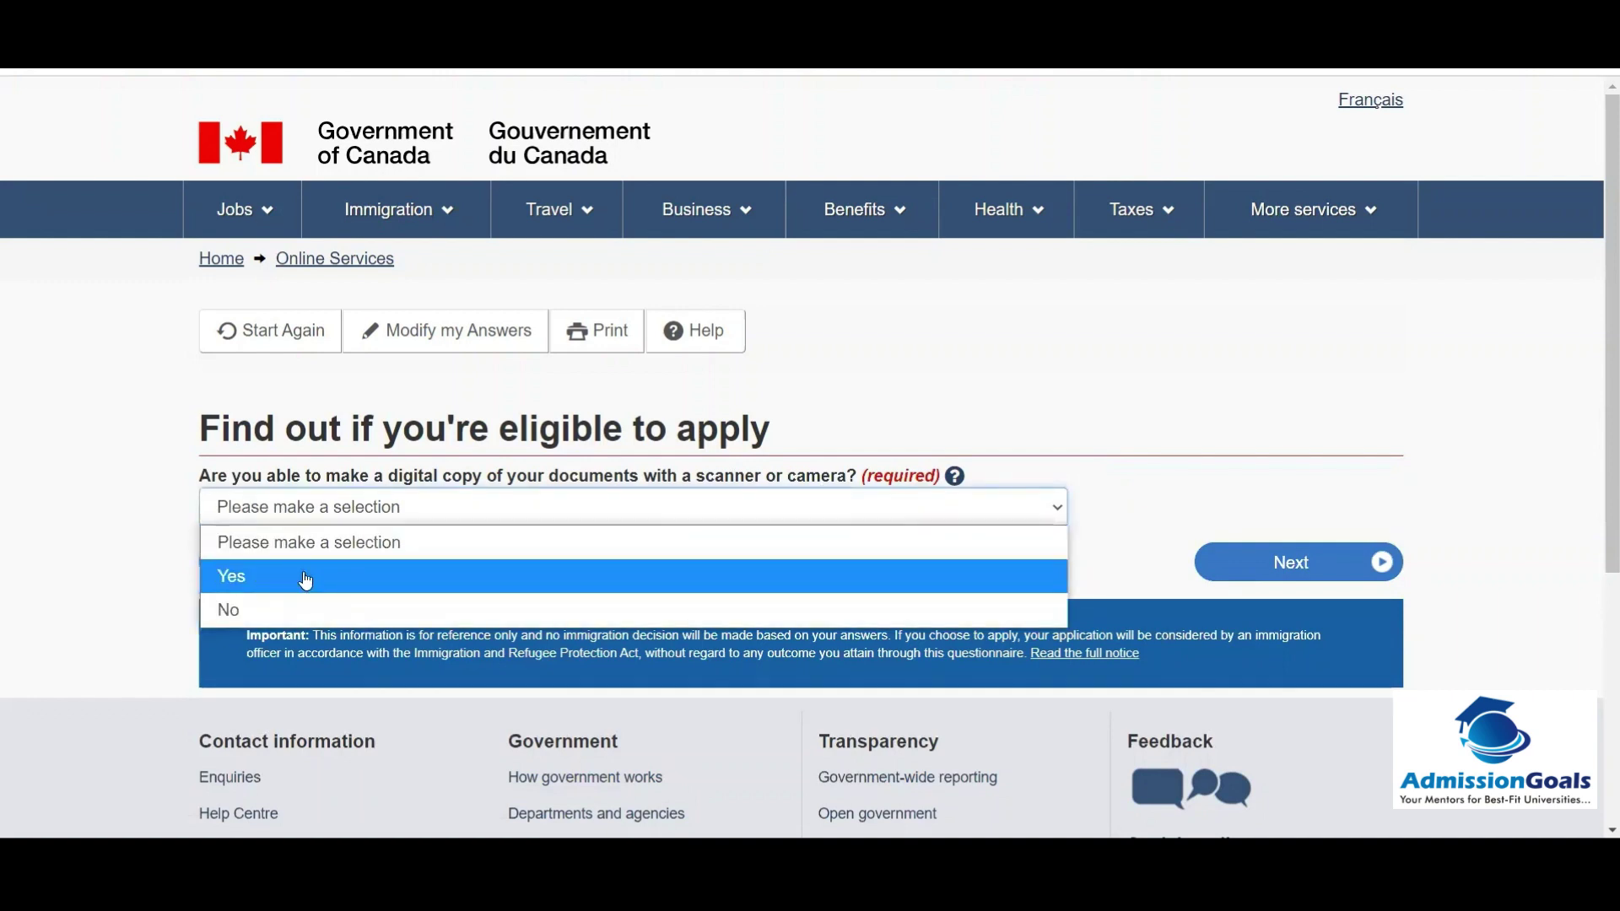
pyautogui.click(305, 578)
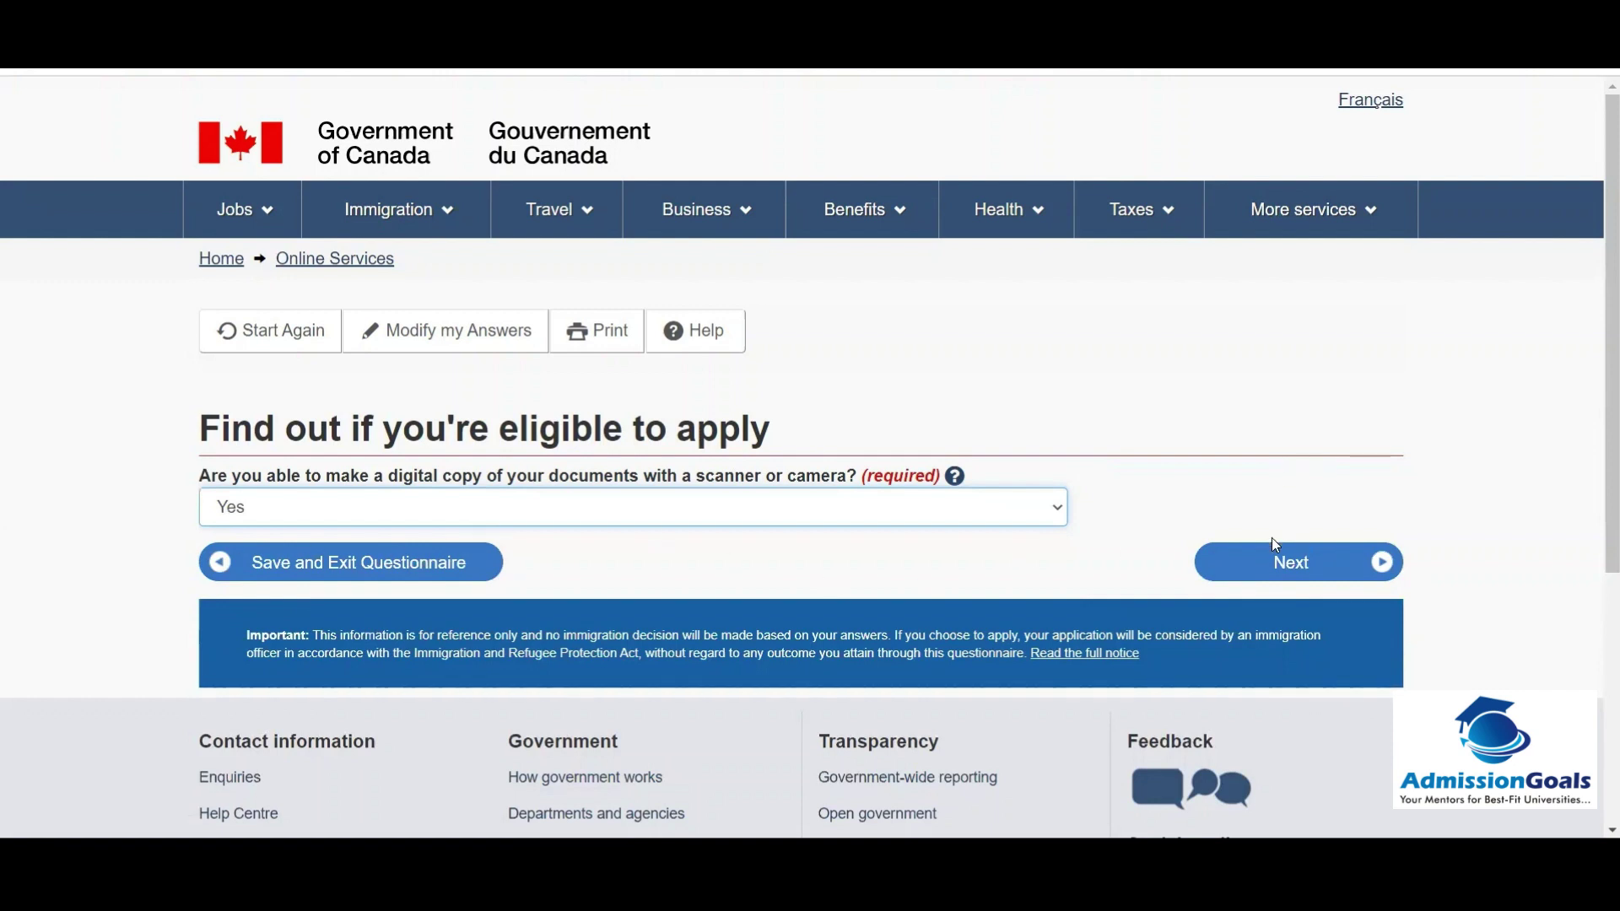
pyautogui.click(1262, 562)
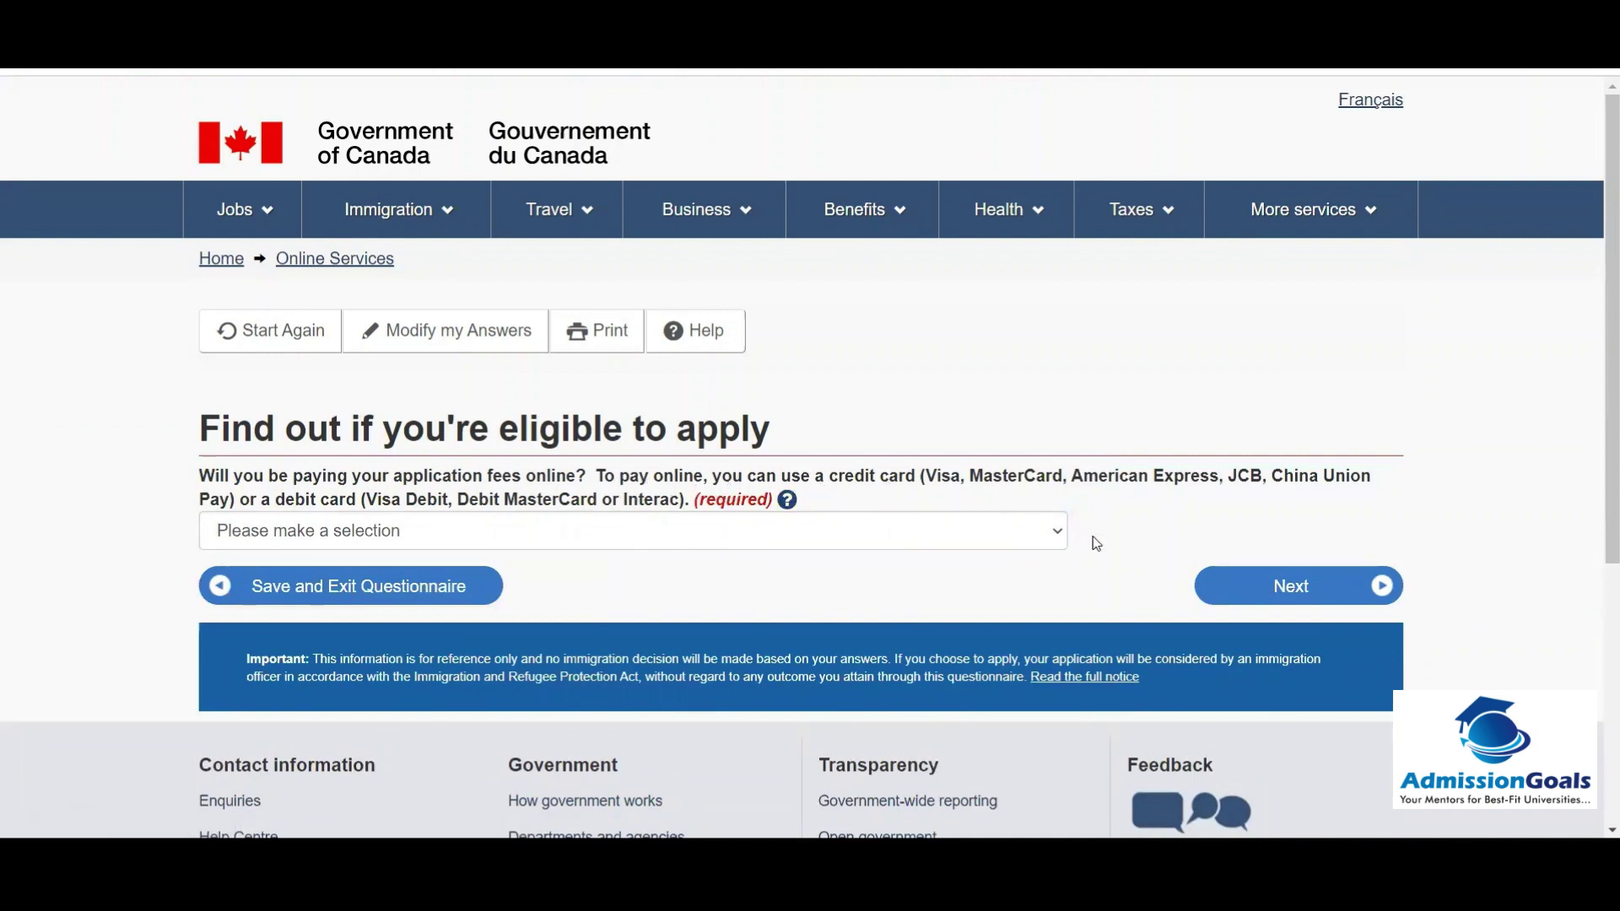
# Step: Answer Yes to paying application fees online and submit to reach the review page
pyautogui.click(995, 540)
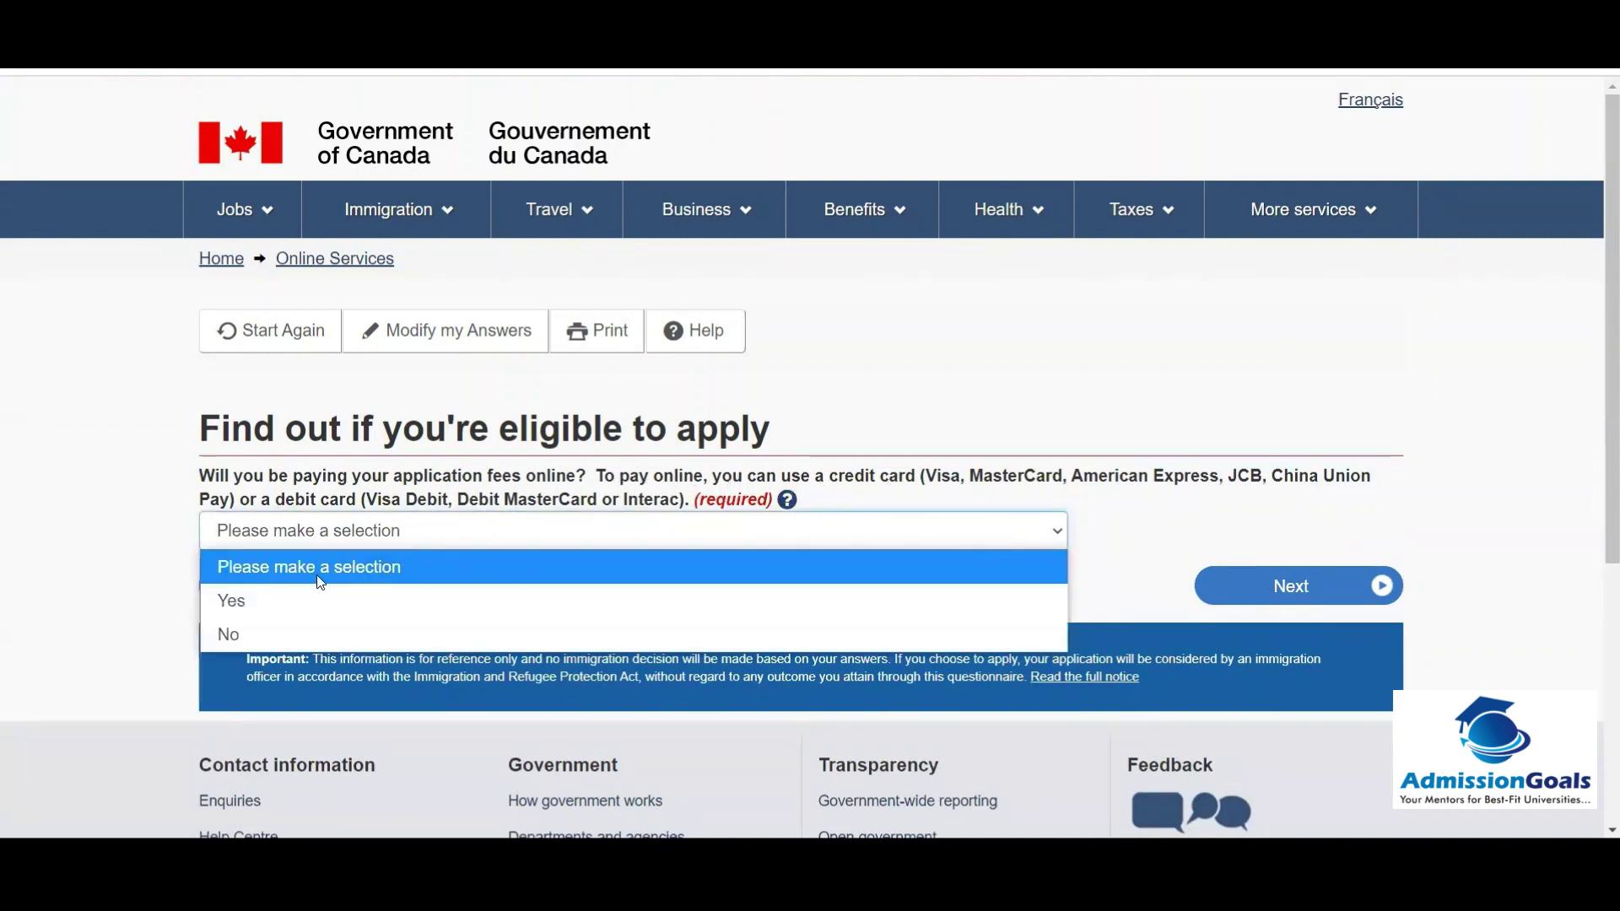
pyautogui.click(270, 600)
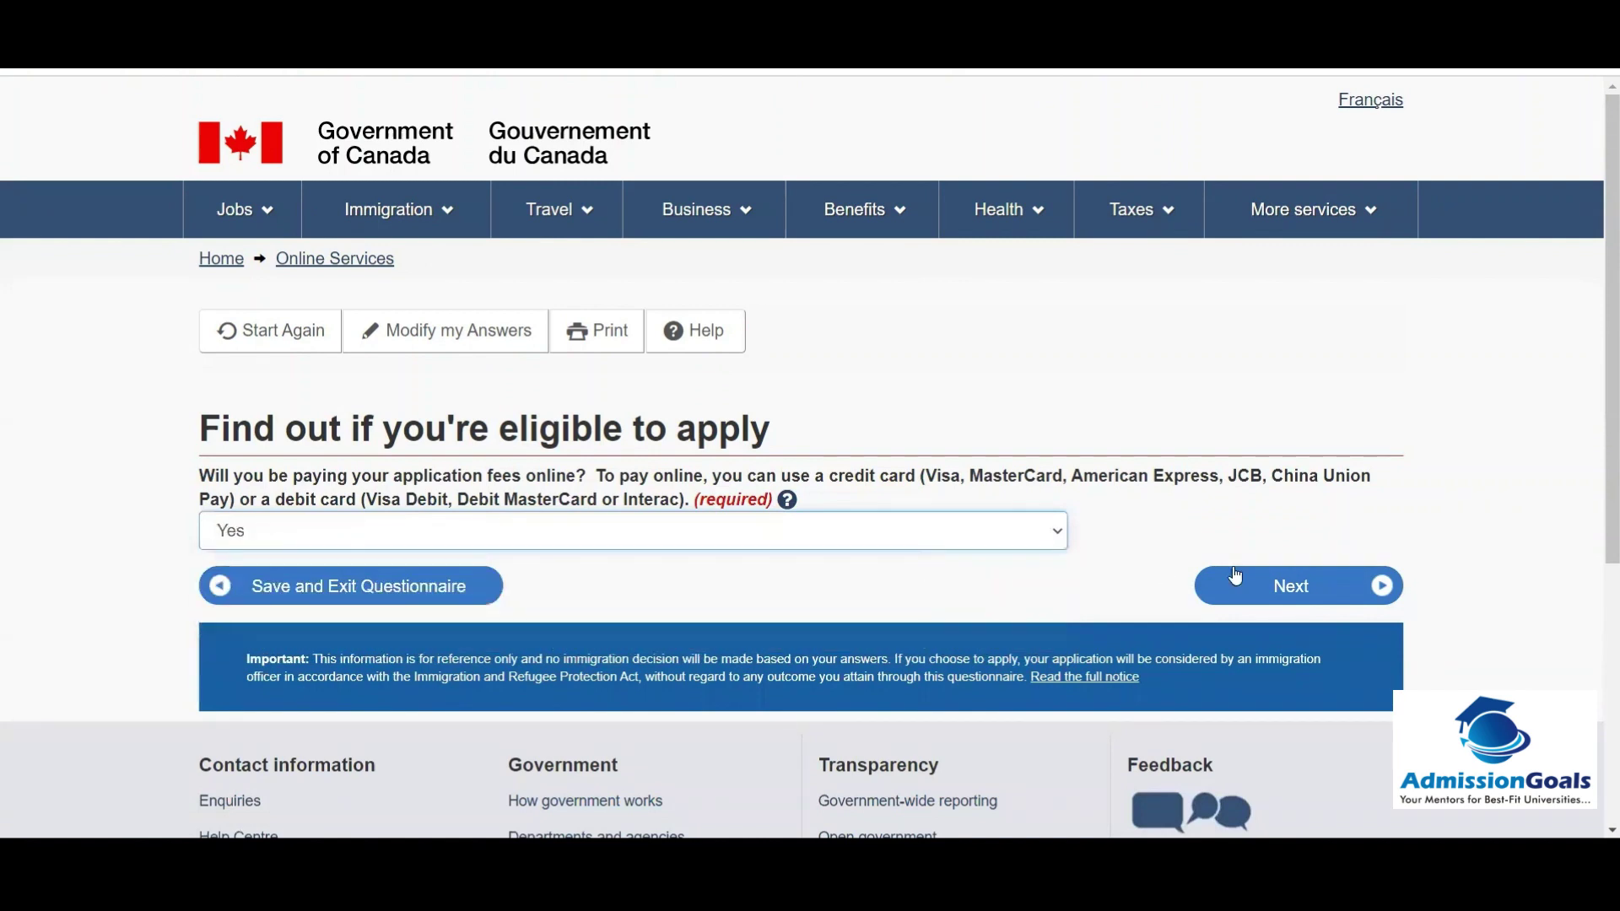
pyautogui.click(1263, 594)
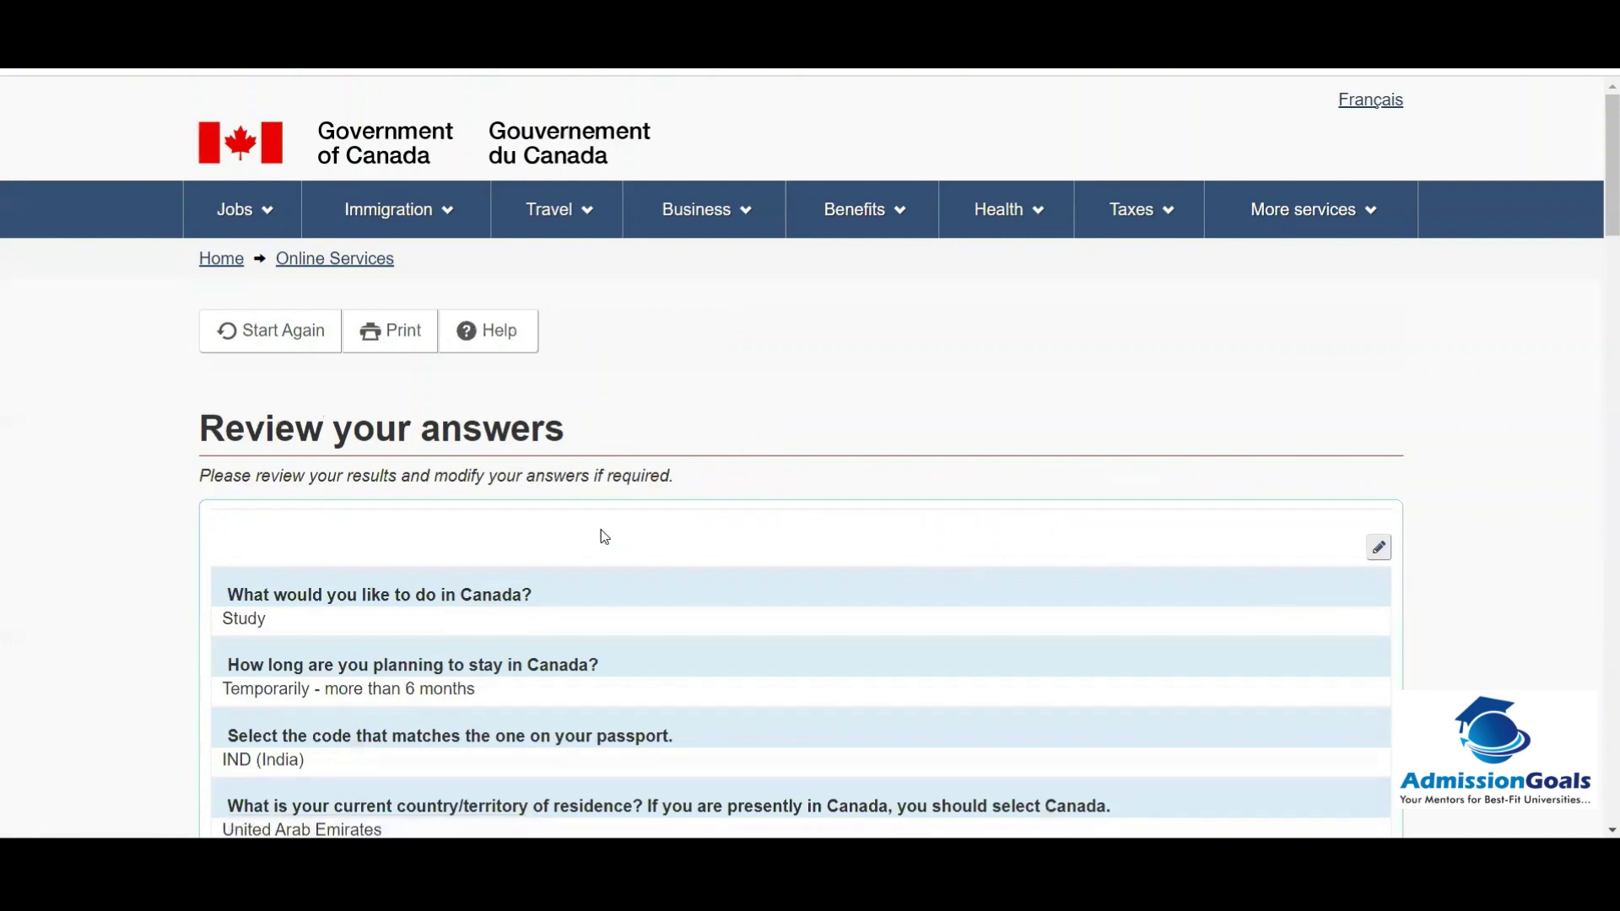
# Step: Scroll through the 'Review your answers' summary and continue to the document checklist
pyautogui.scroll(-3, 1079, 409)
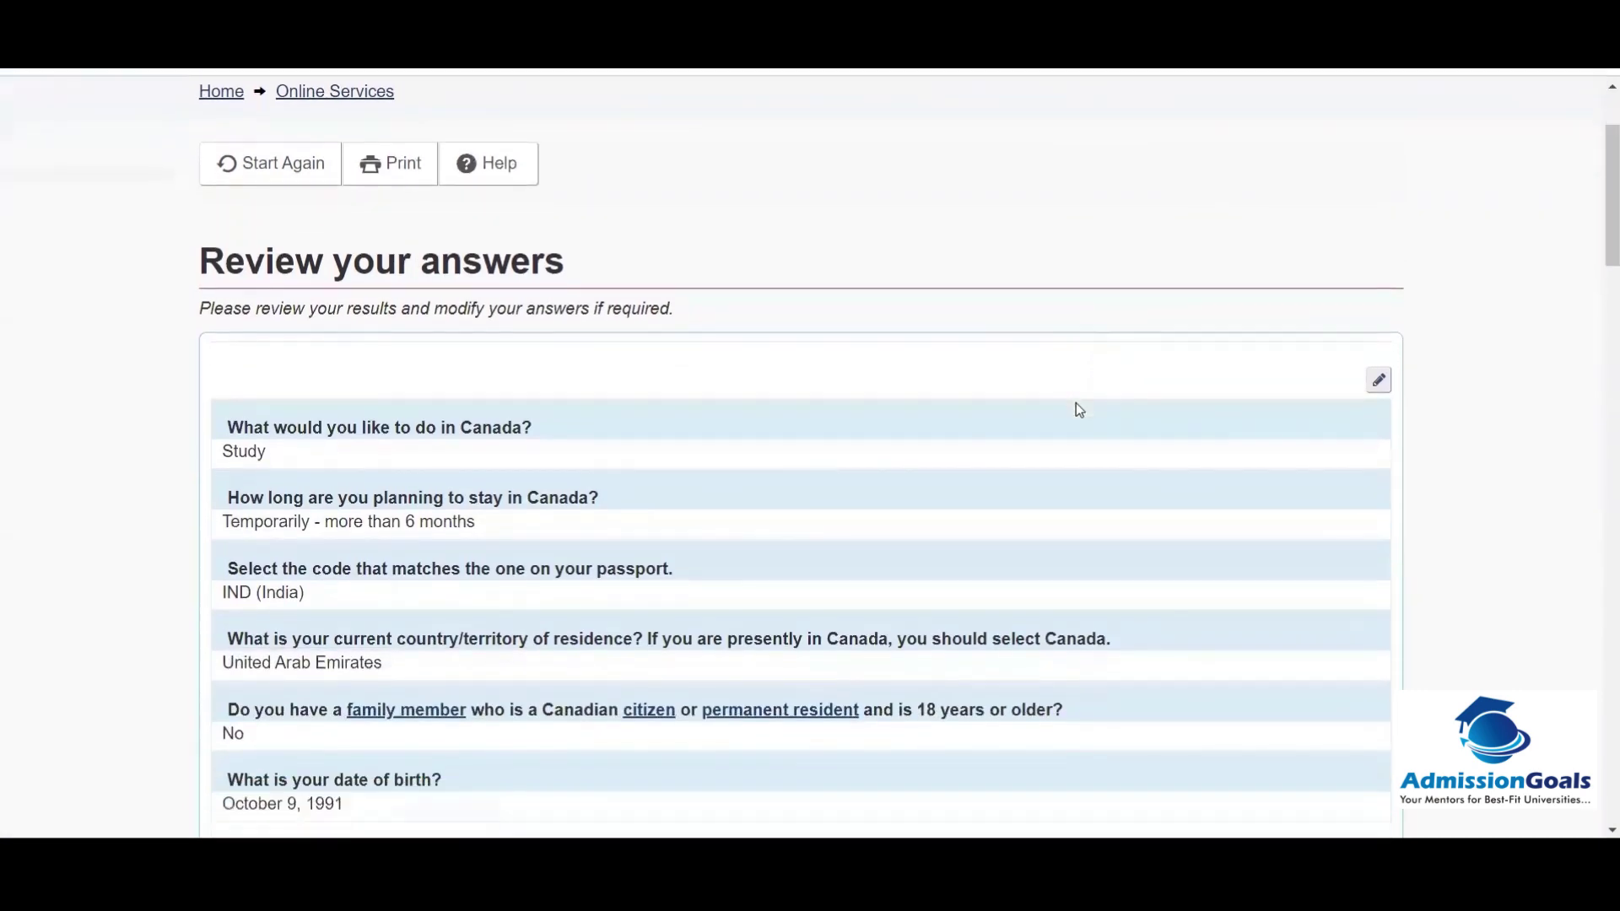
pyautogui.scroll(-8, 1078, 407)
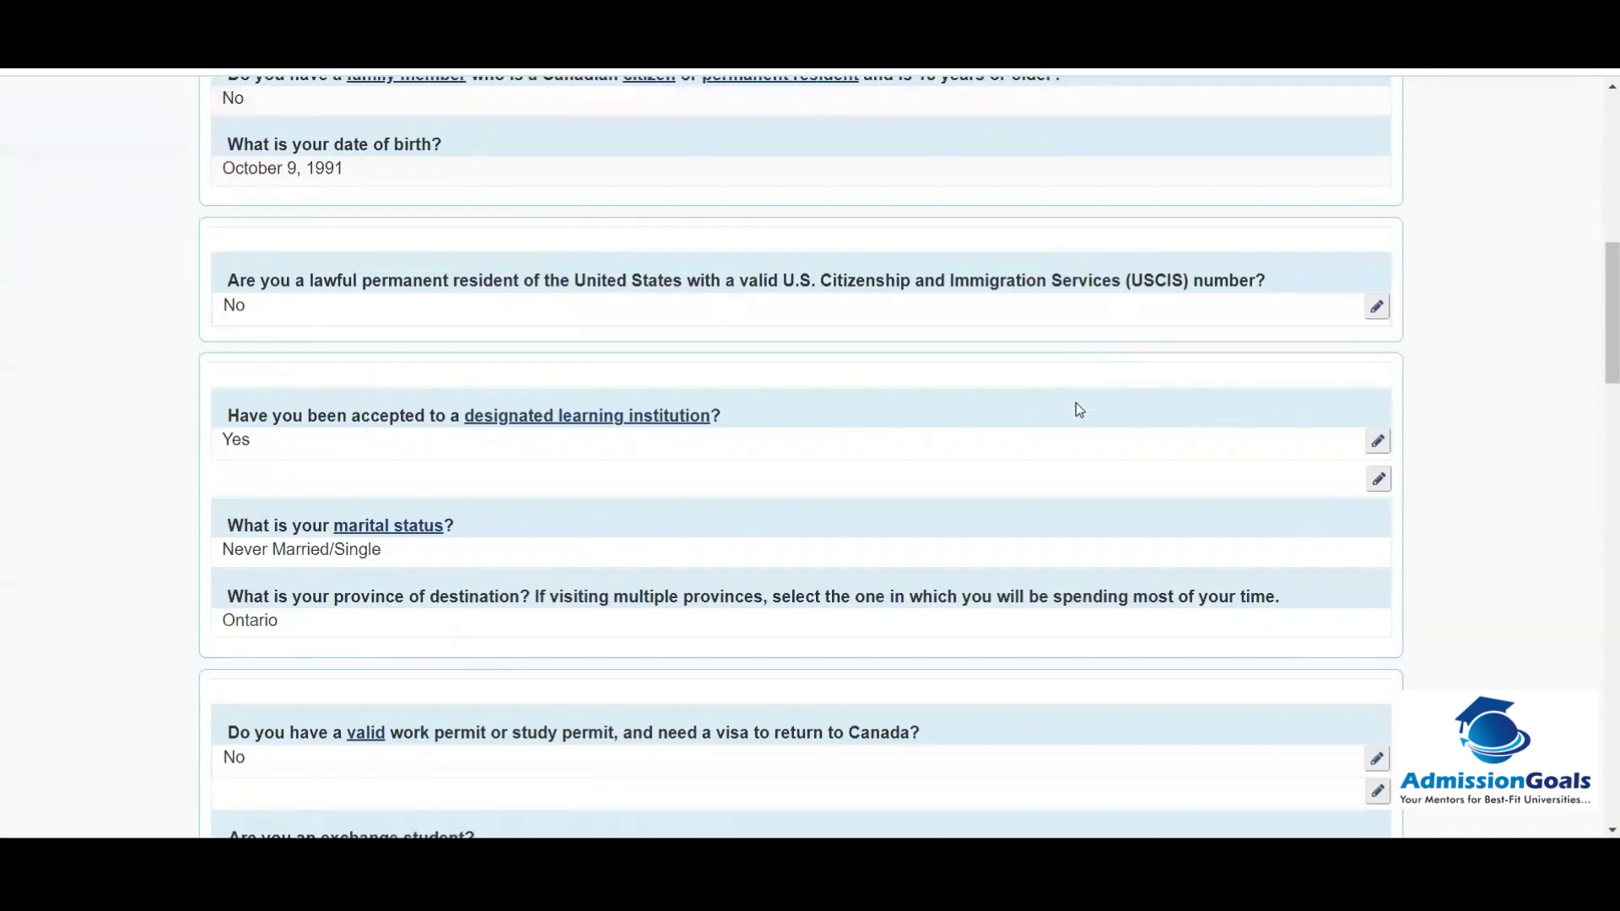
pyautogui.scroll(-14, 1077, 407)
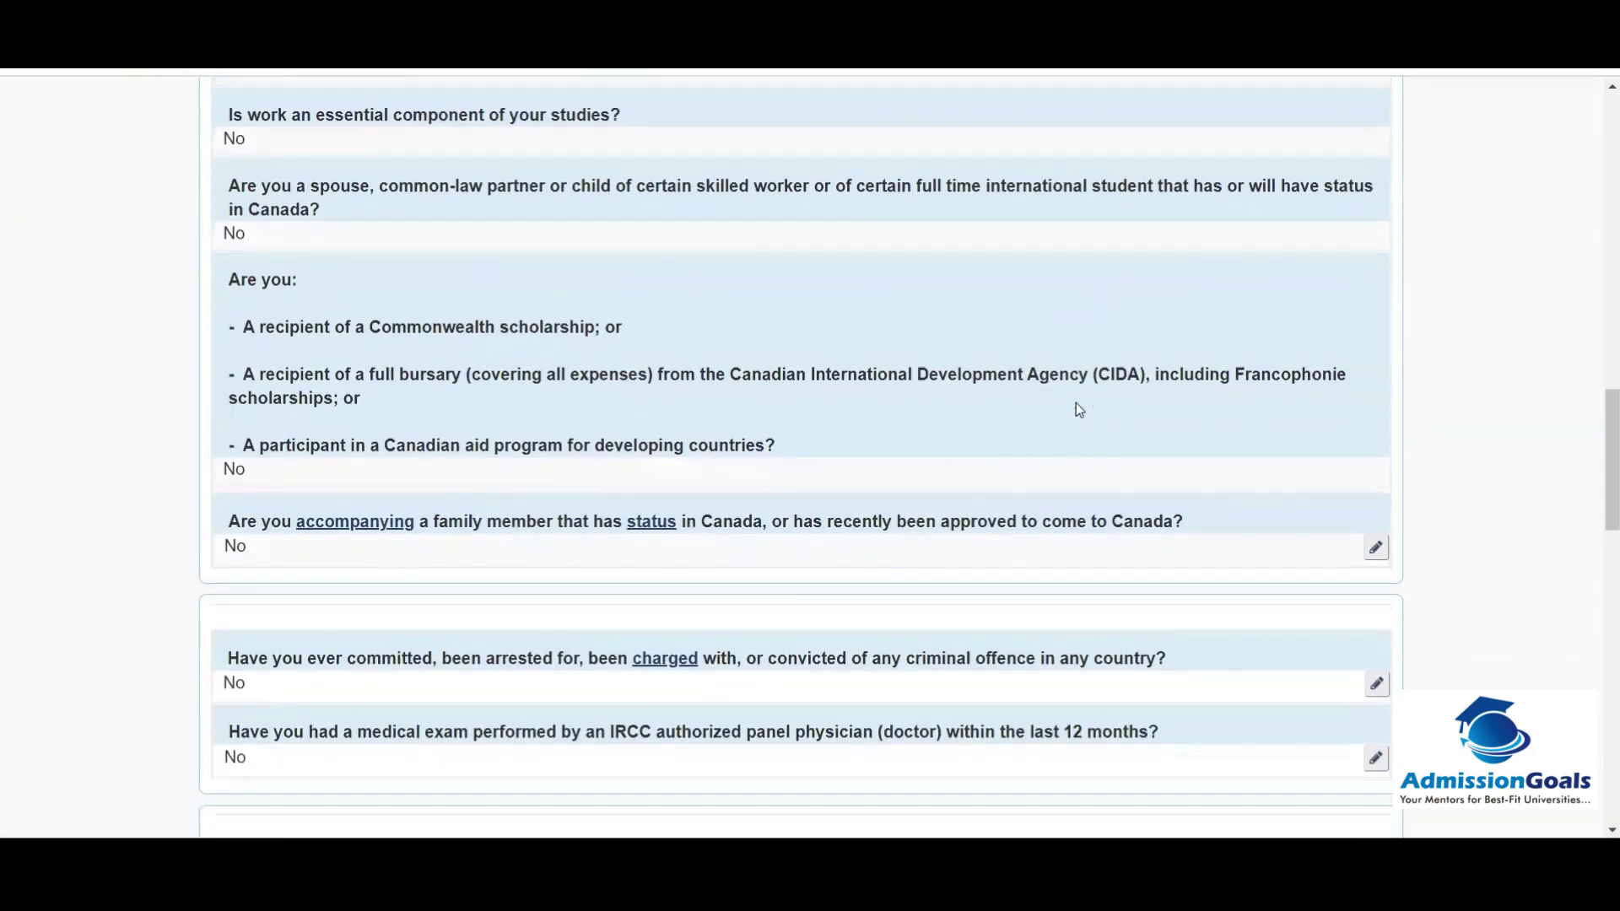
pyautogui.scroll(-13, 1077, 401)
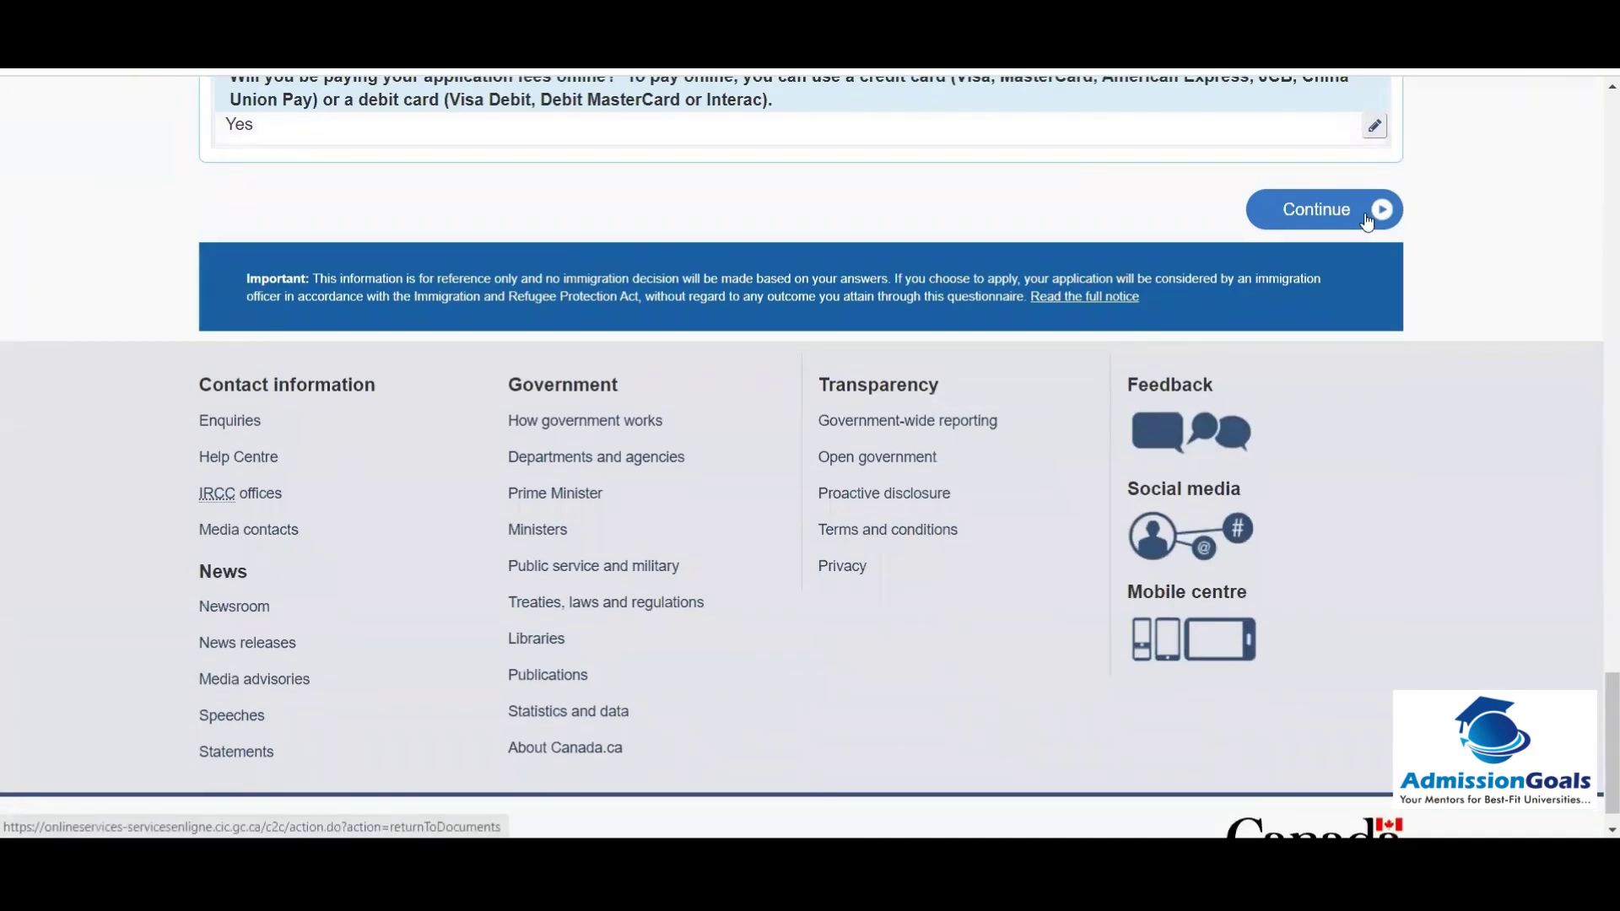
pyautogui.click(1373, 220)
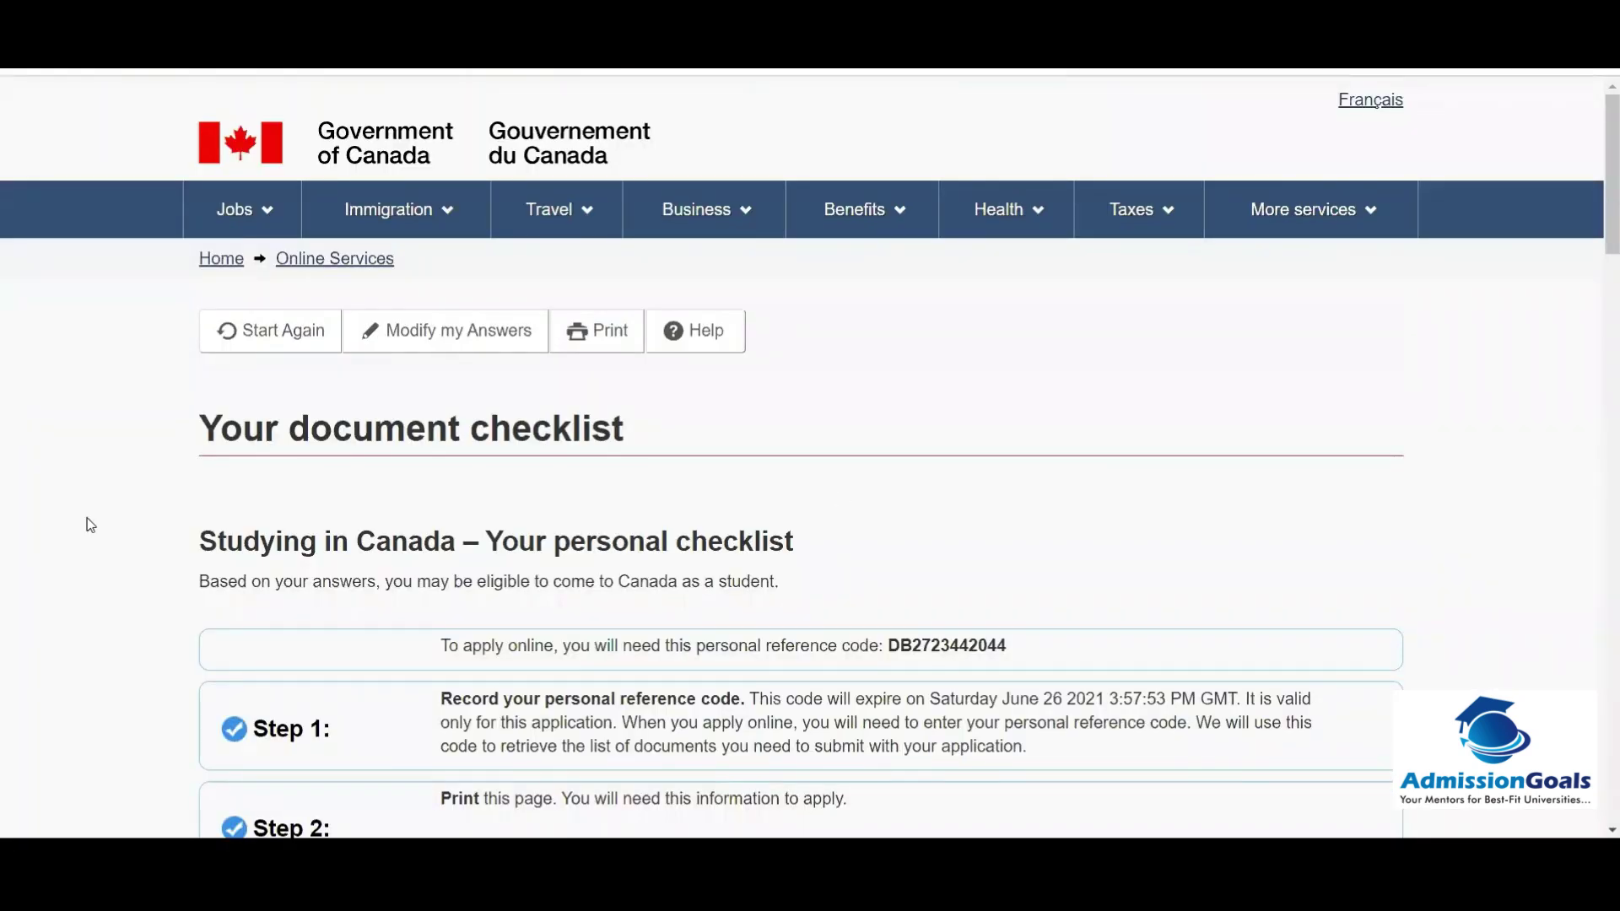
# Step: Select the personal reference code on the checklist page, then clear the selection
pyautogui.scroll(-3, 90, 525)
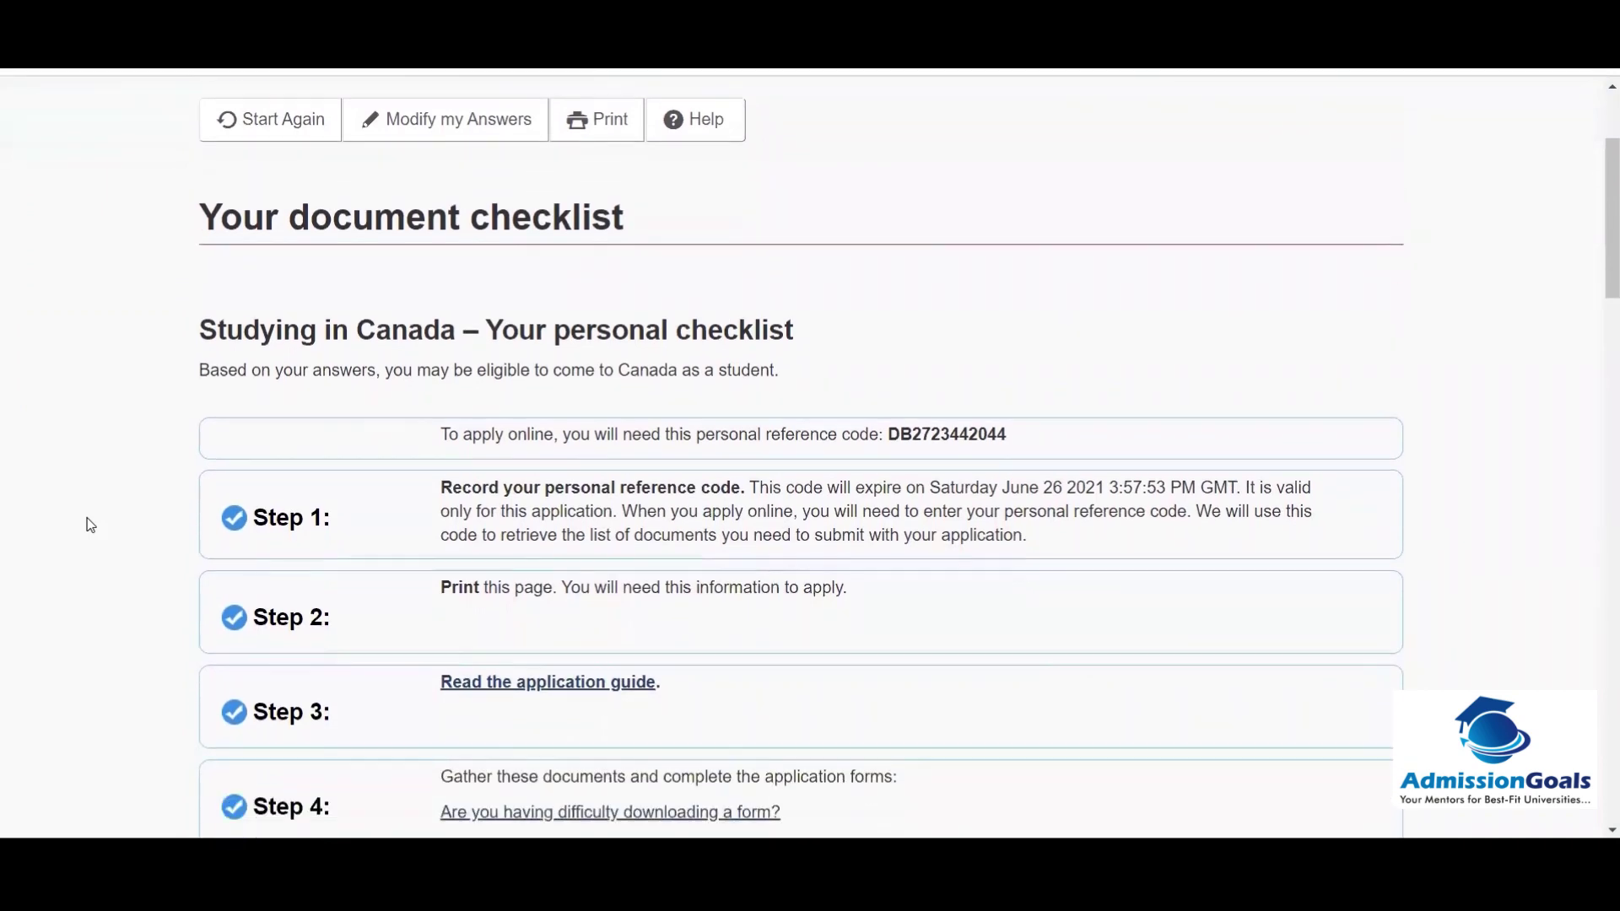
pyautogui.scroll(-2, 90, 525)
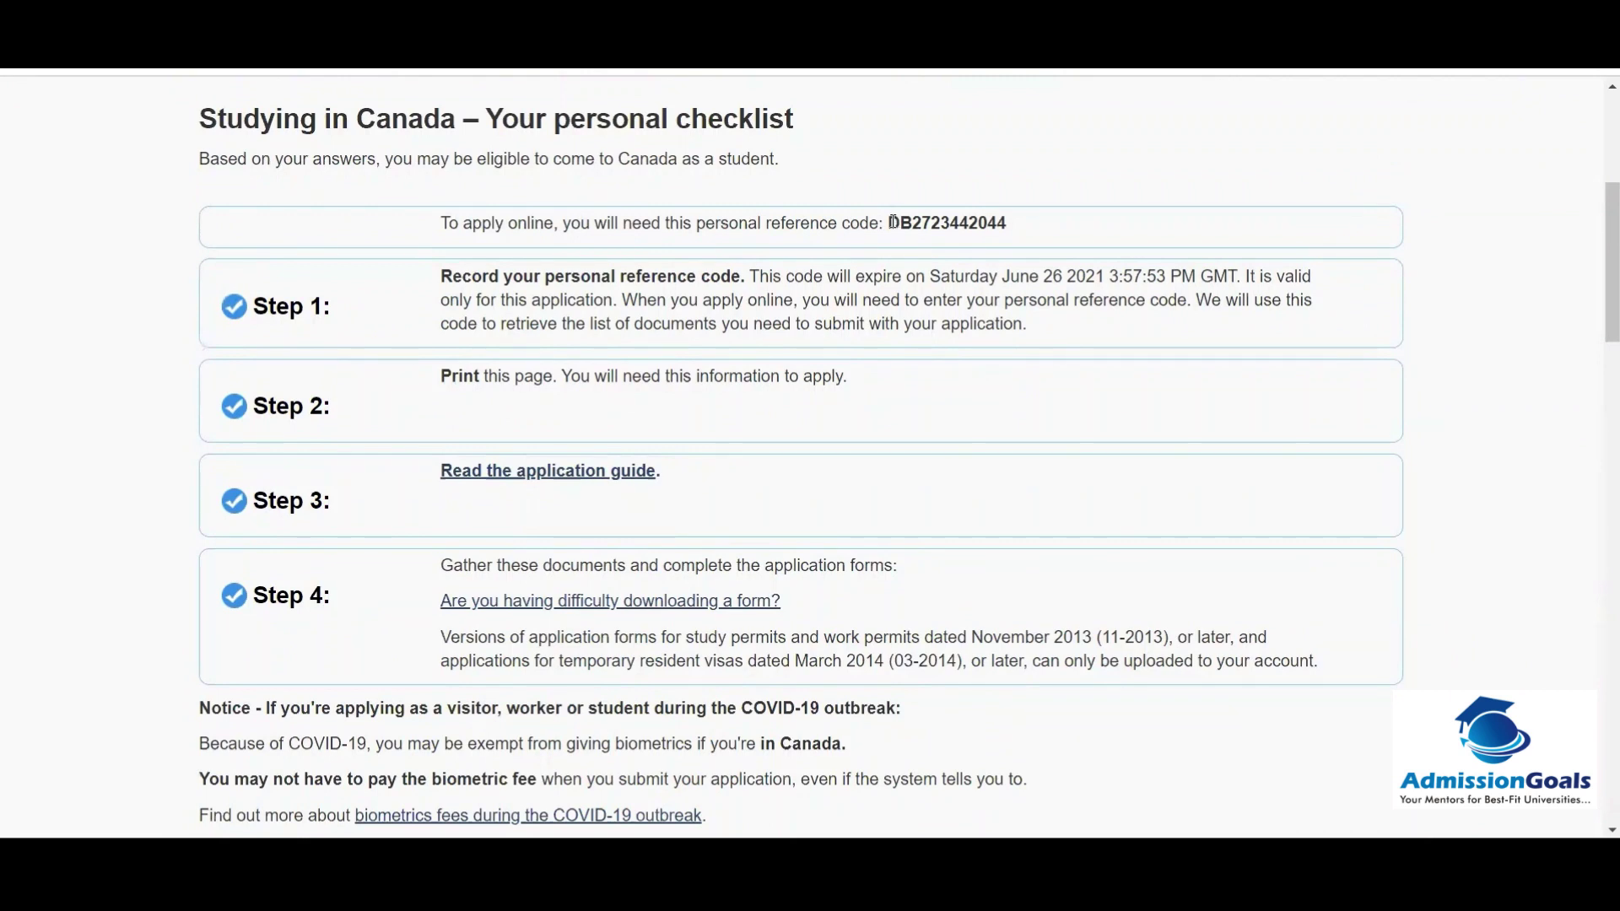
pyautogui.moveTo(891, 222); pyautogui.dragTo(1012, 224)
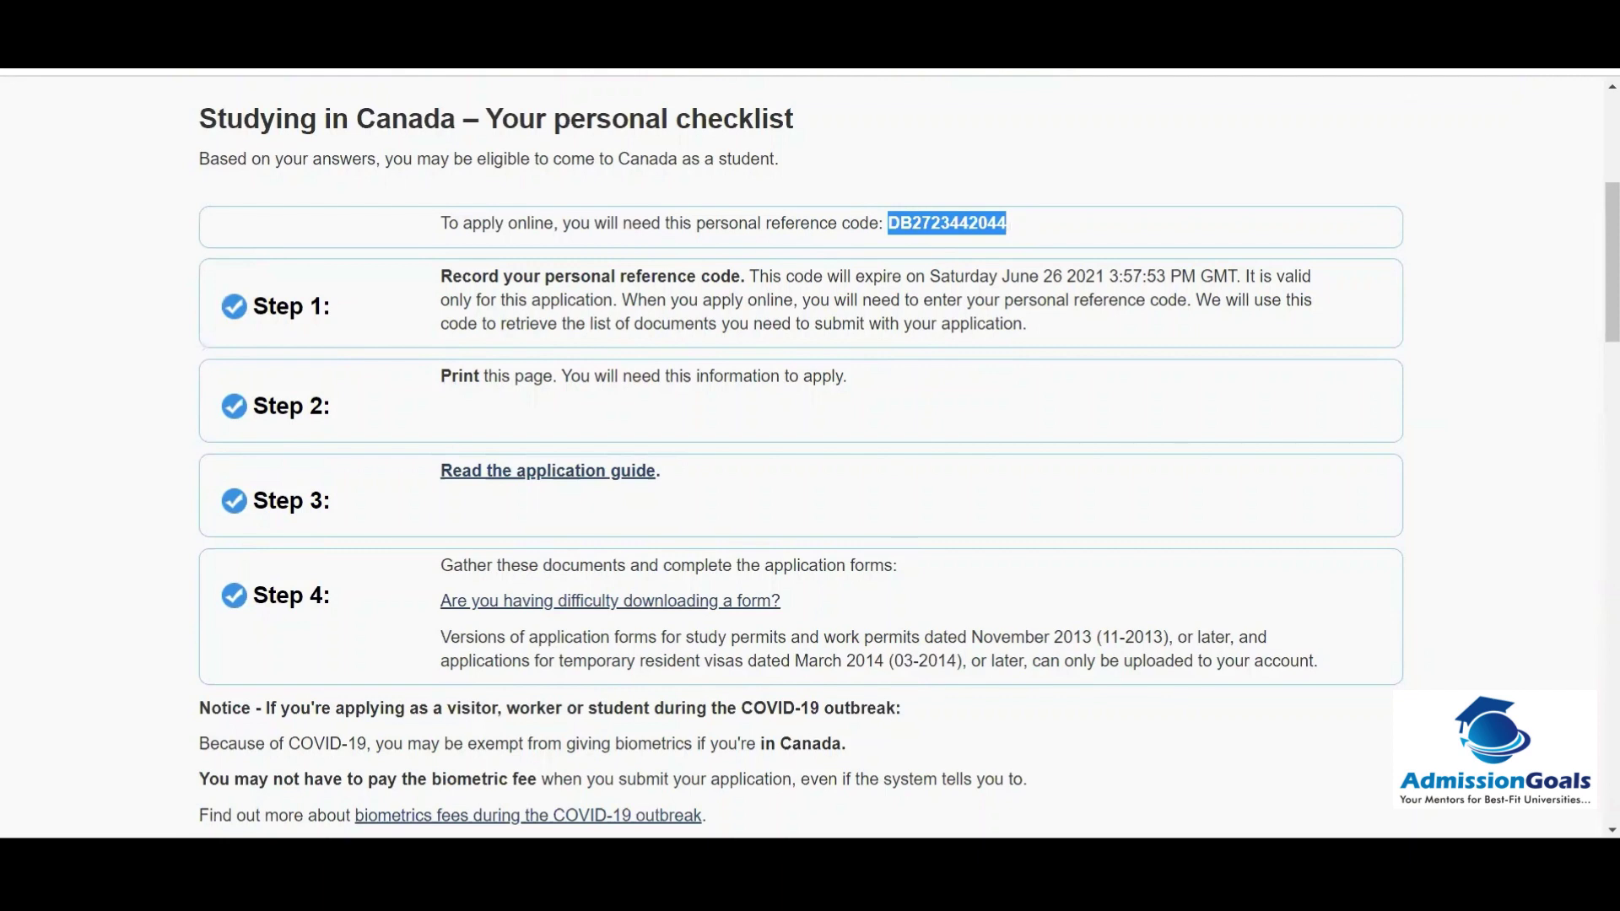
pyautogui.click(774, 303)
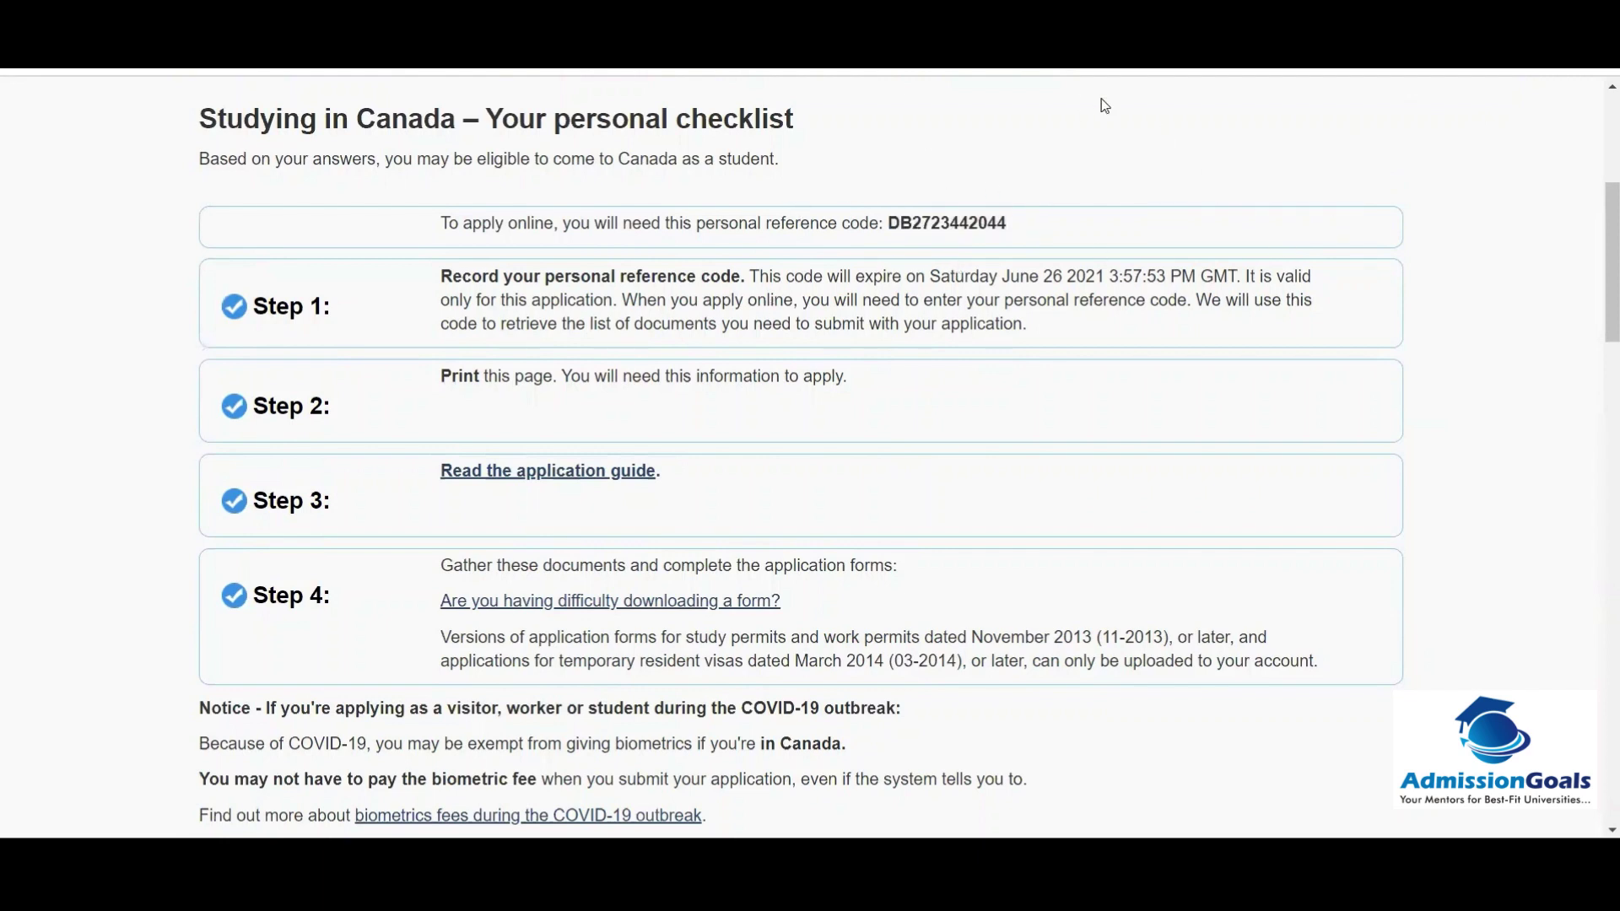
# Step: Review the forms, documents and $235 CAD fees, then choose 'Register to get a key'
pyautogui.scroll(-4, 4, 314)
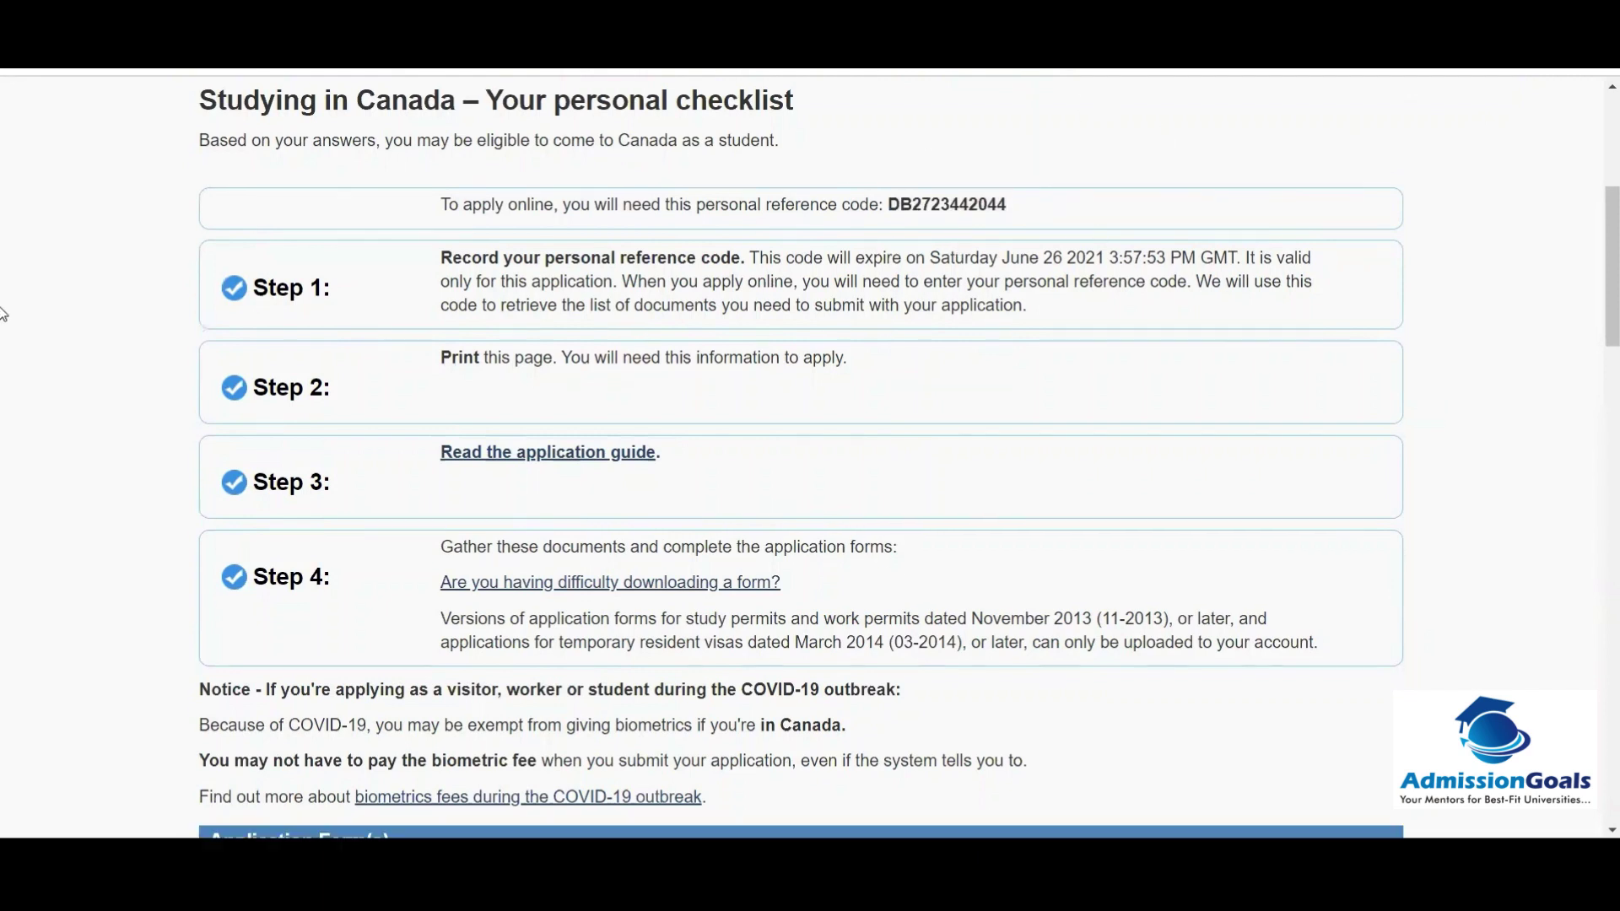
pyautogui.scroll(-4, 3, 314)
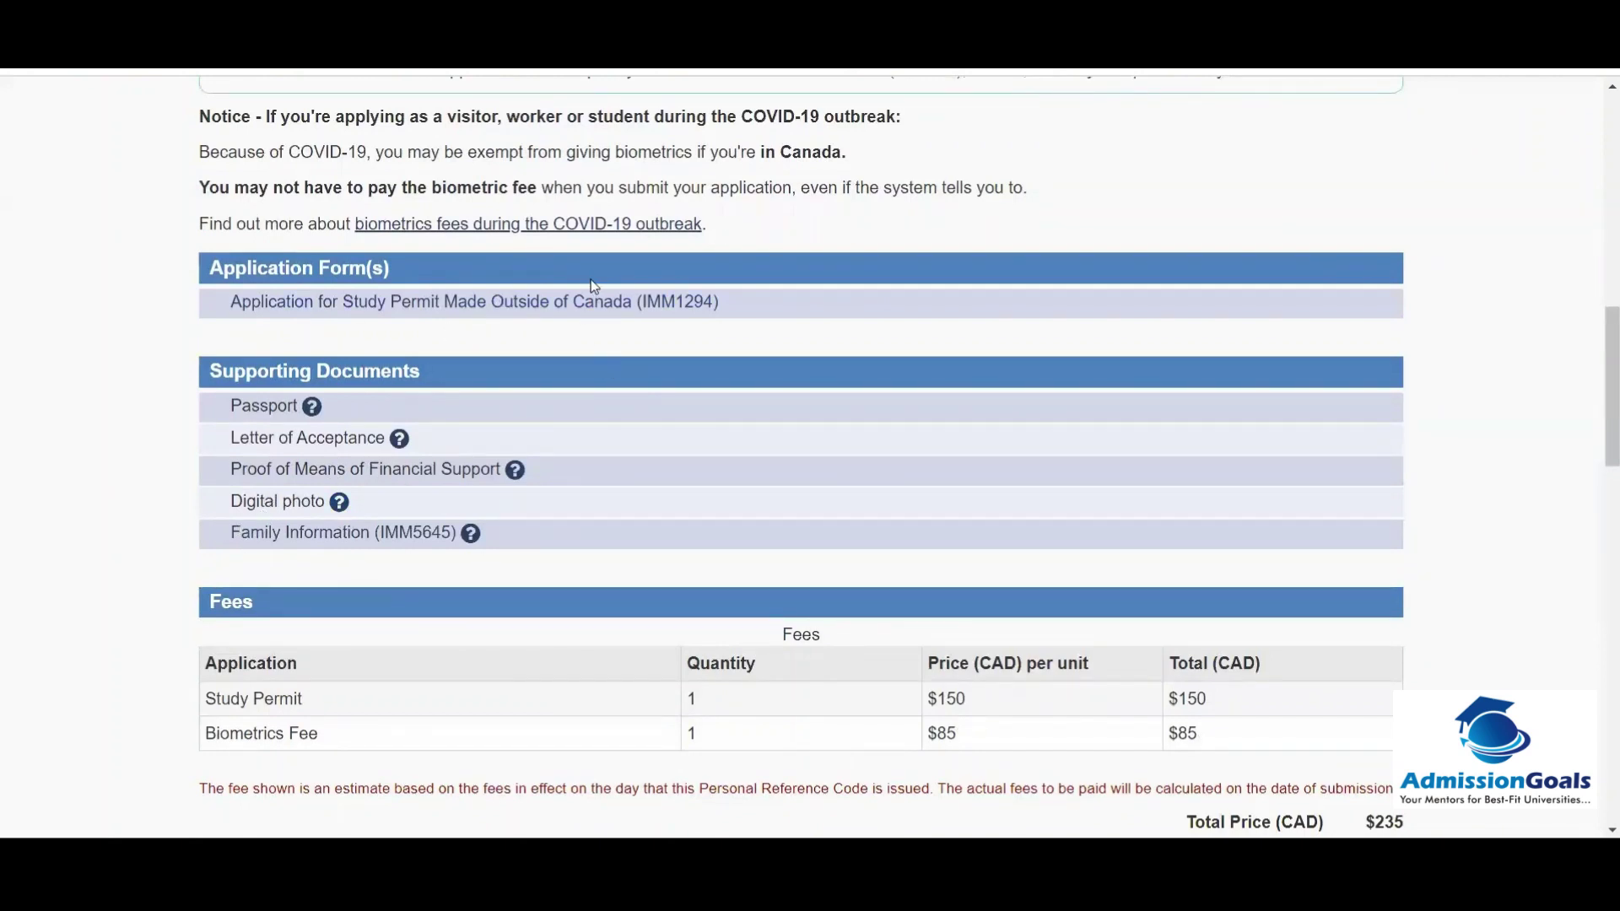
pyautogui.scroll(-3, 31, 341)
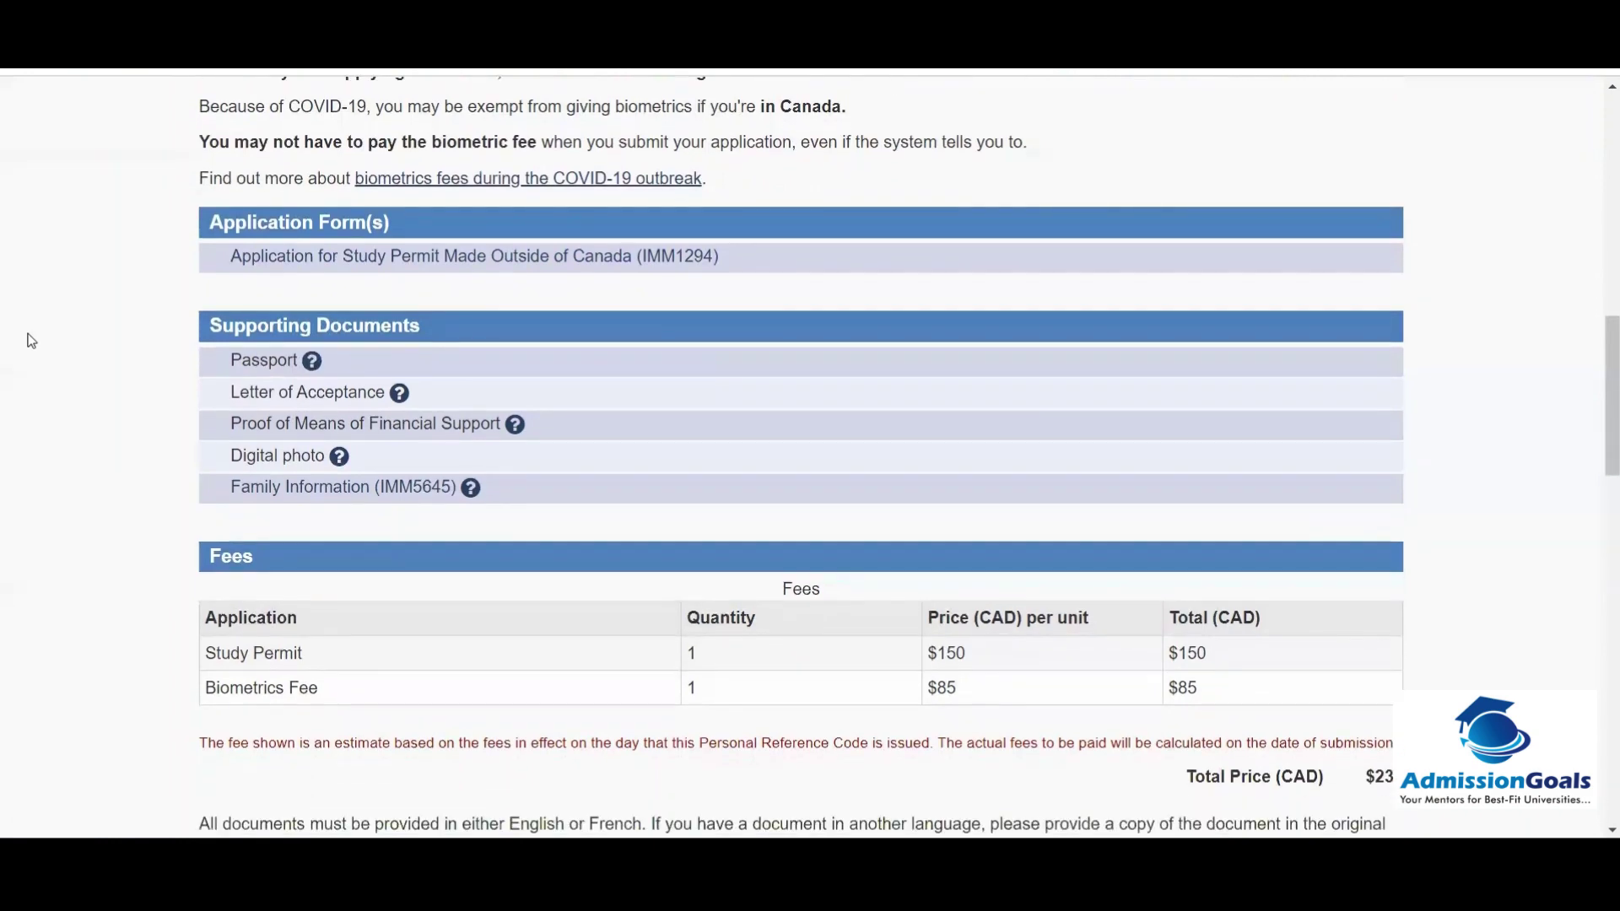
pyautogui.scroll(1, 31, 341)
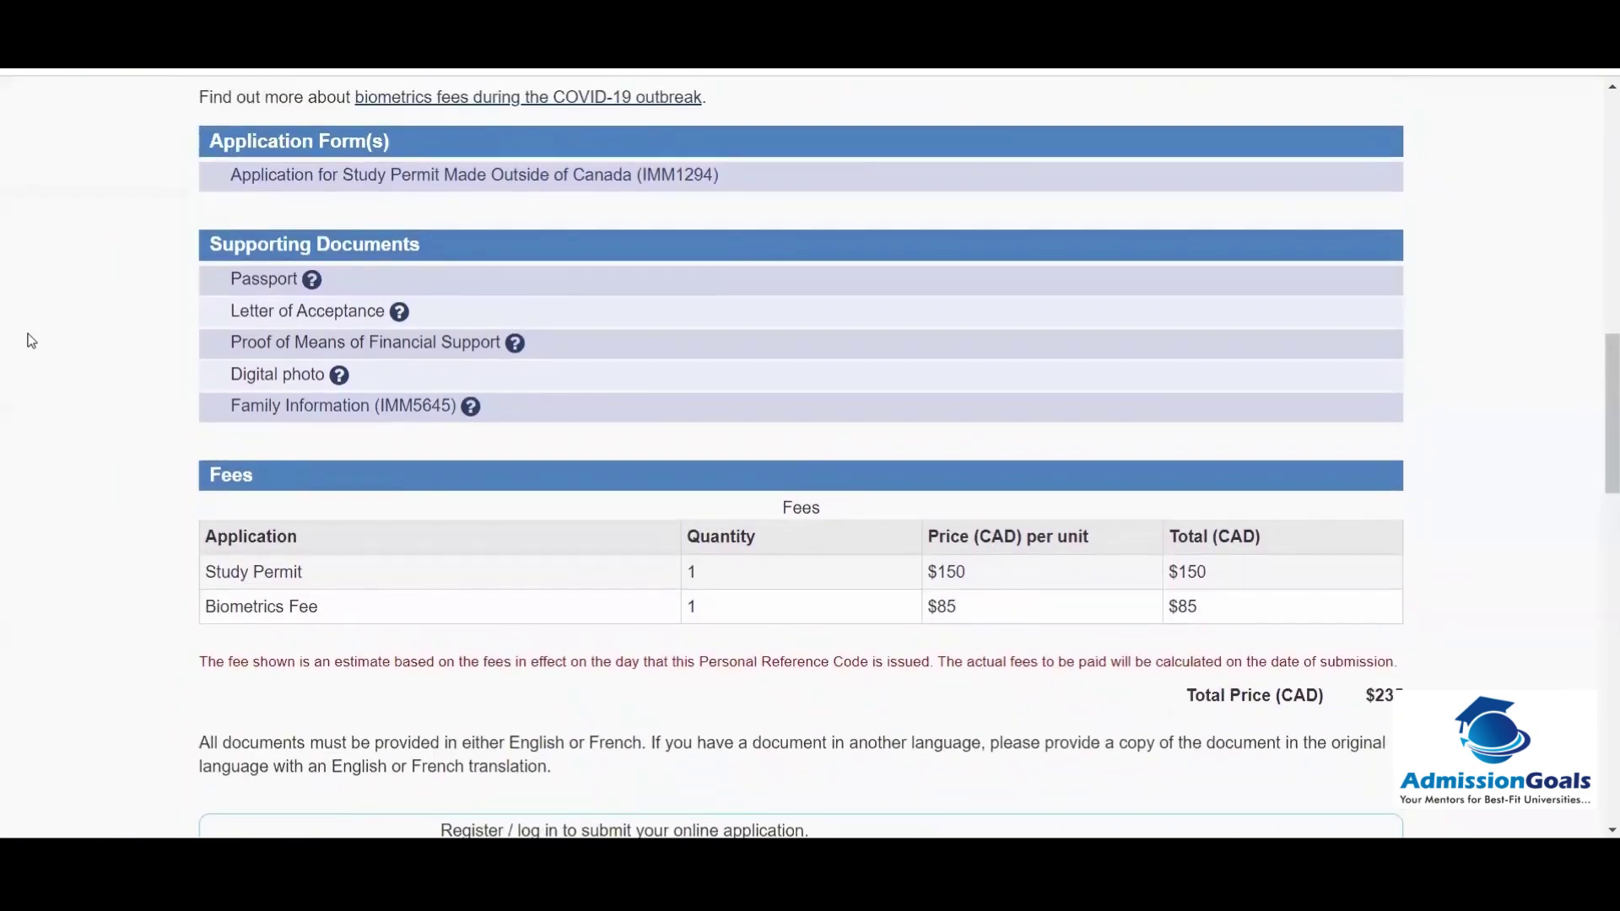
pyautogui.scroll(-3, 31, 340)
pyautogui.scroll(-1, 32, 341)
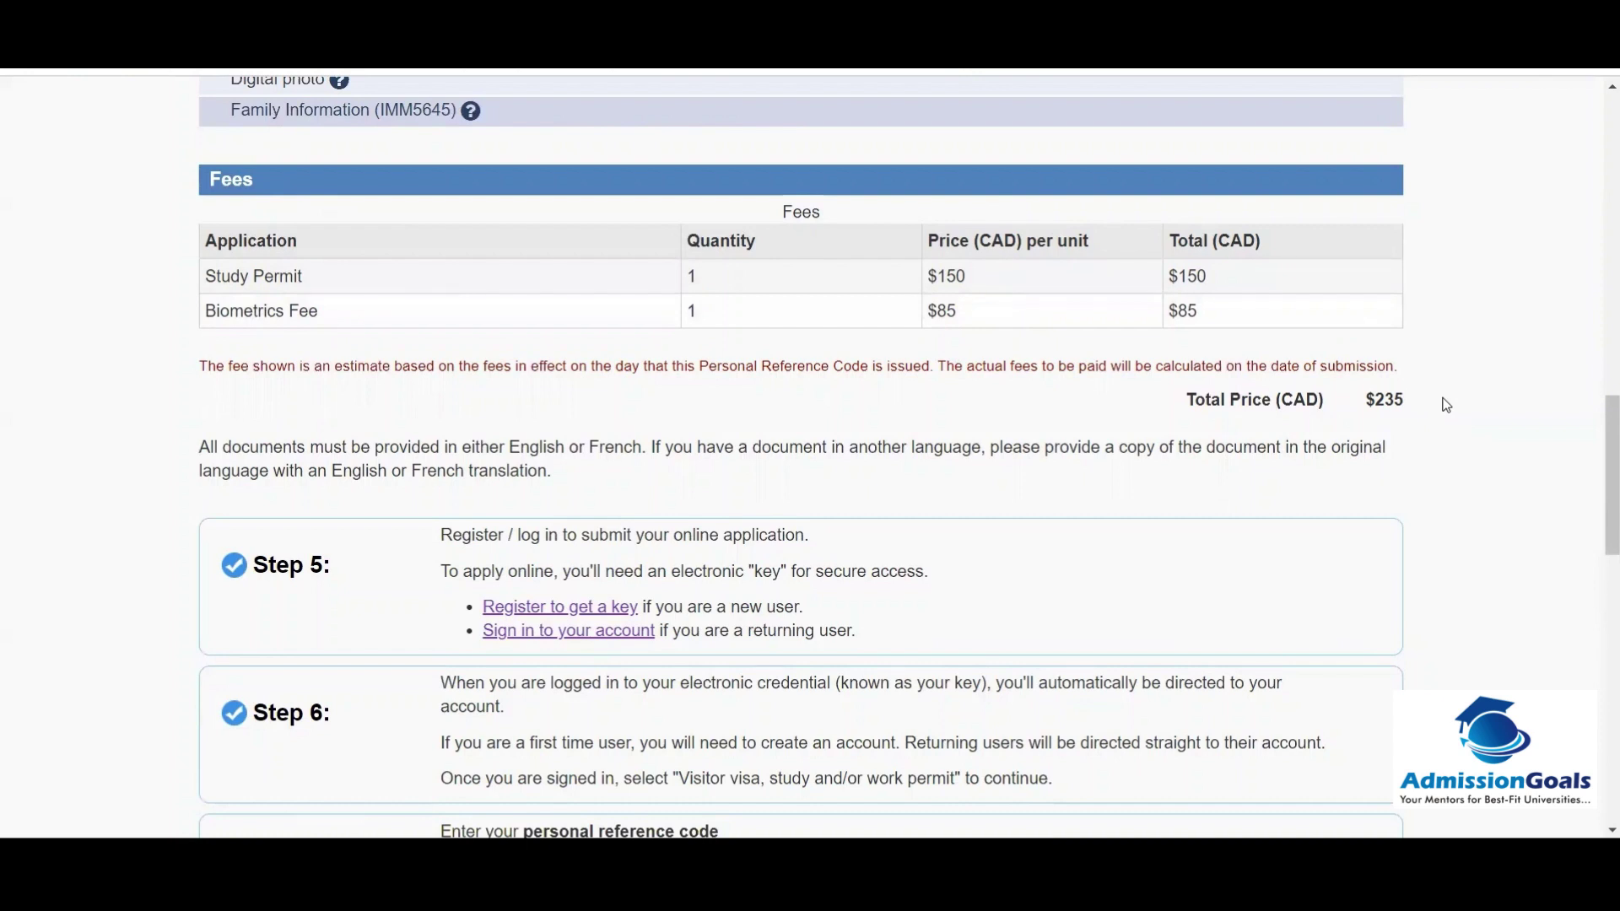
pyautogui.scroll(-3, 1446, 405)
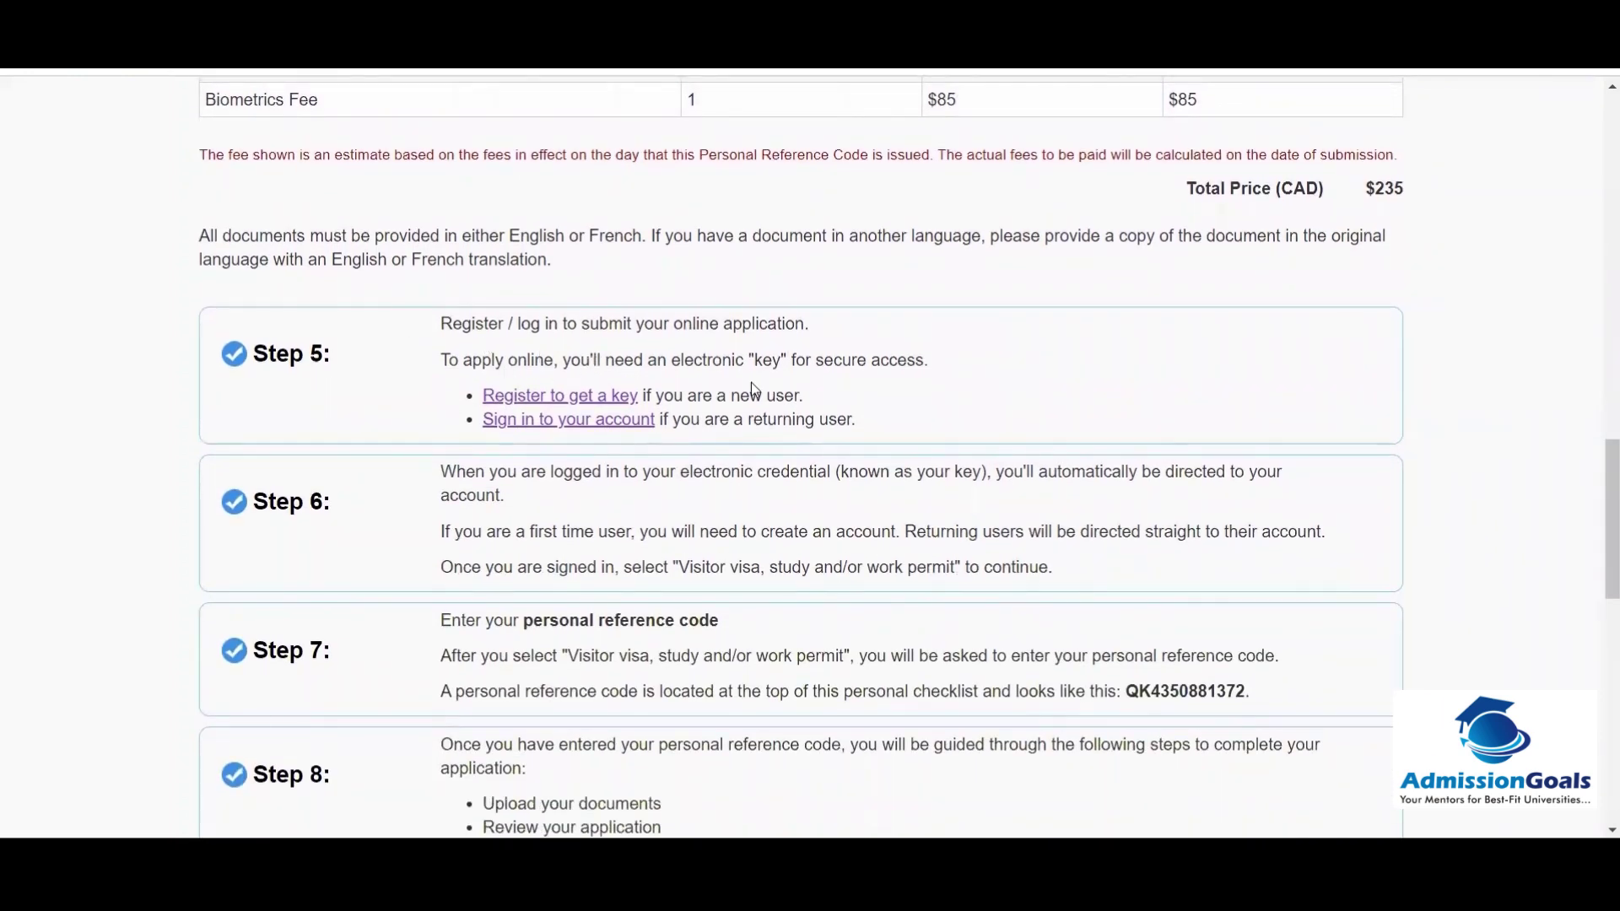
pyautogui.click(549, 398)
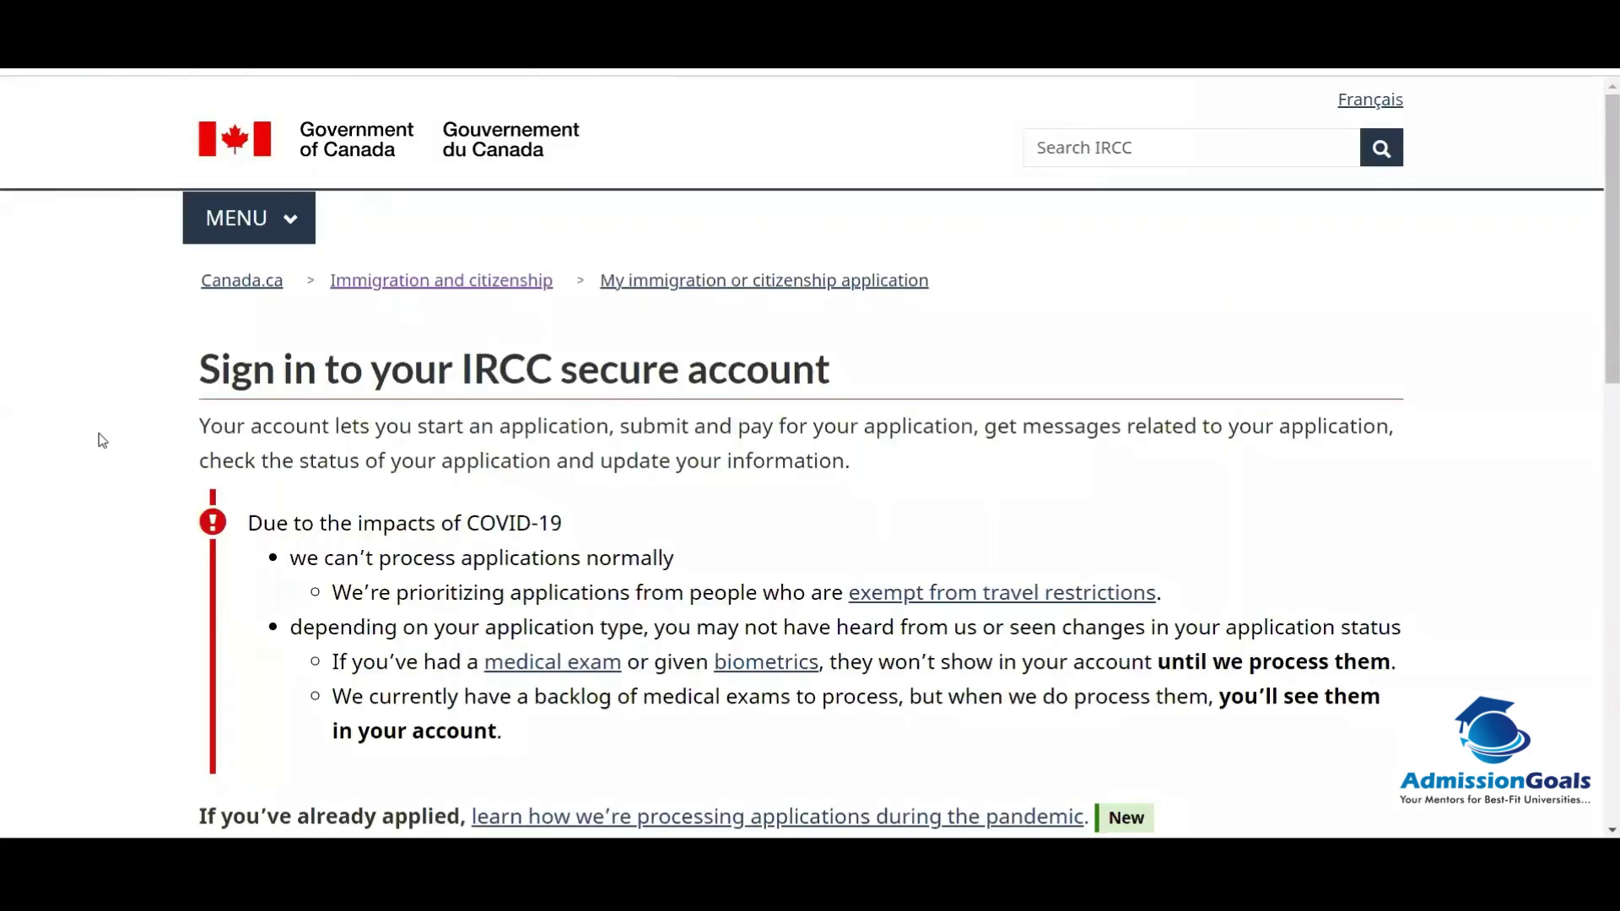
# Step: Scroll the sign-in page and start registering for an IRCC secure account
pyautogui.scroll(-3, 3, 472)
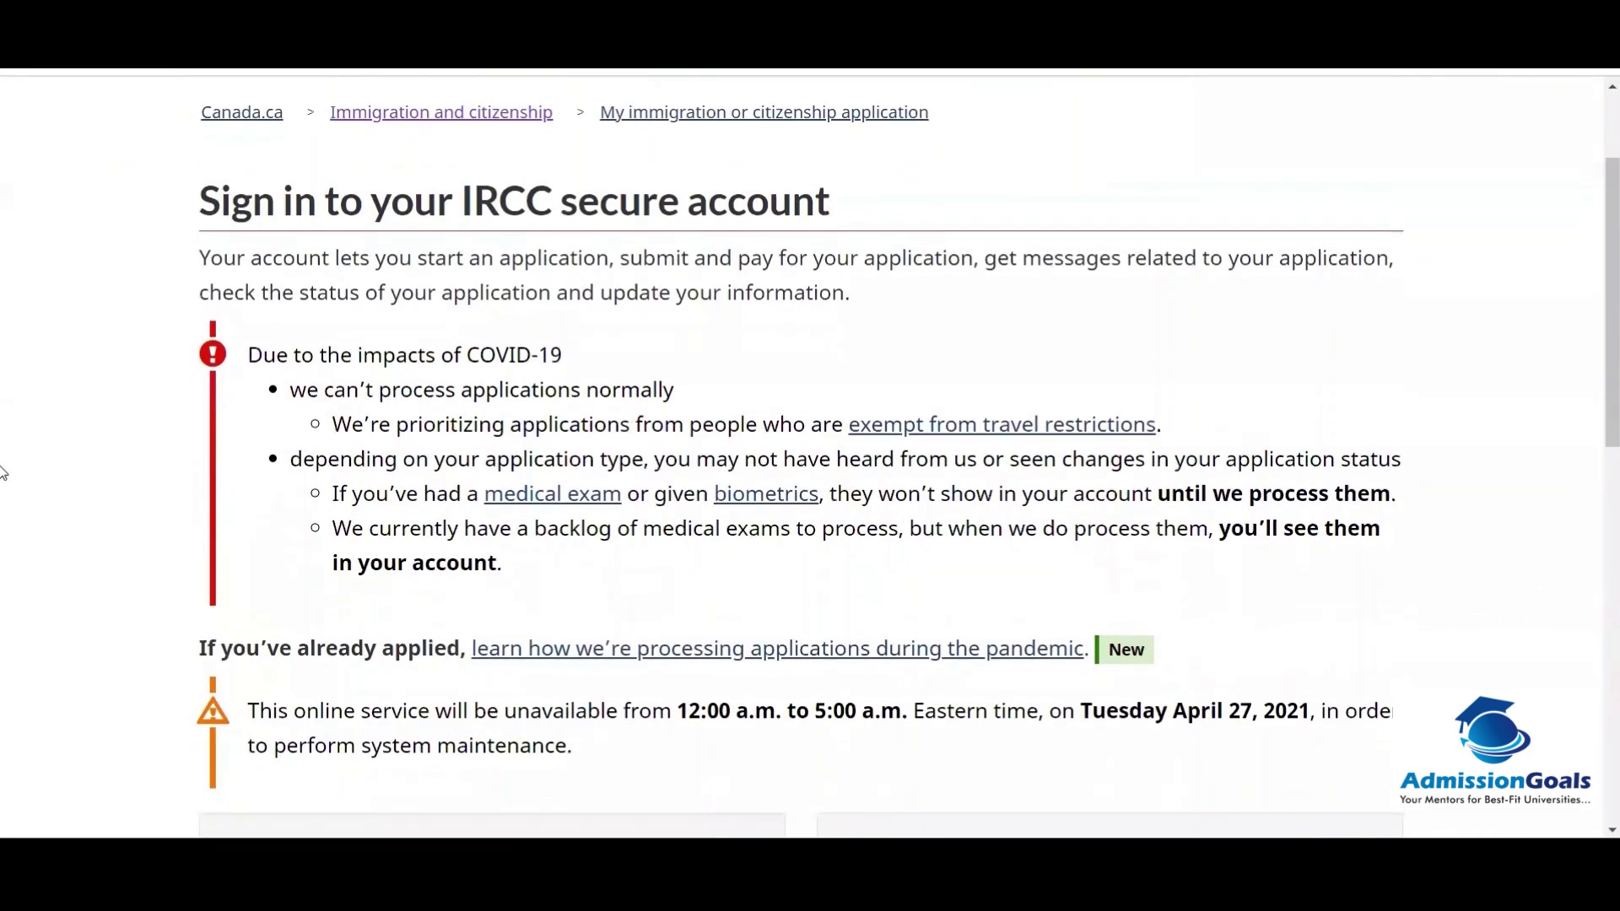
pyautogui.scroll(-3, 3, 472)
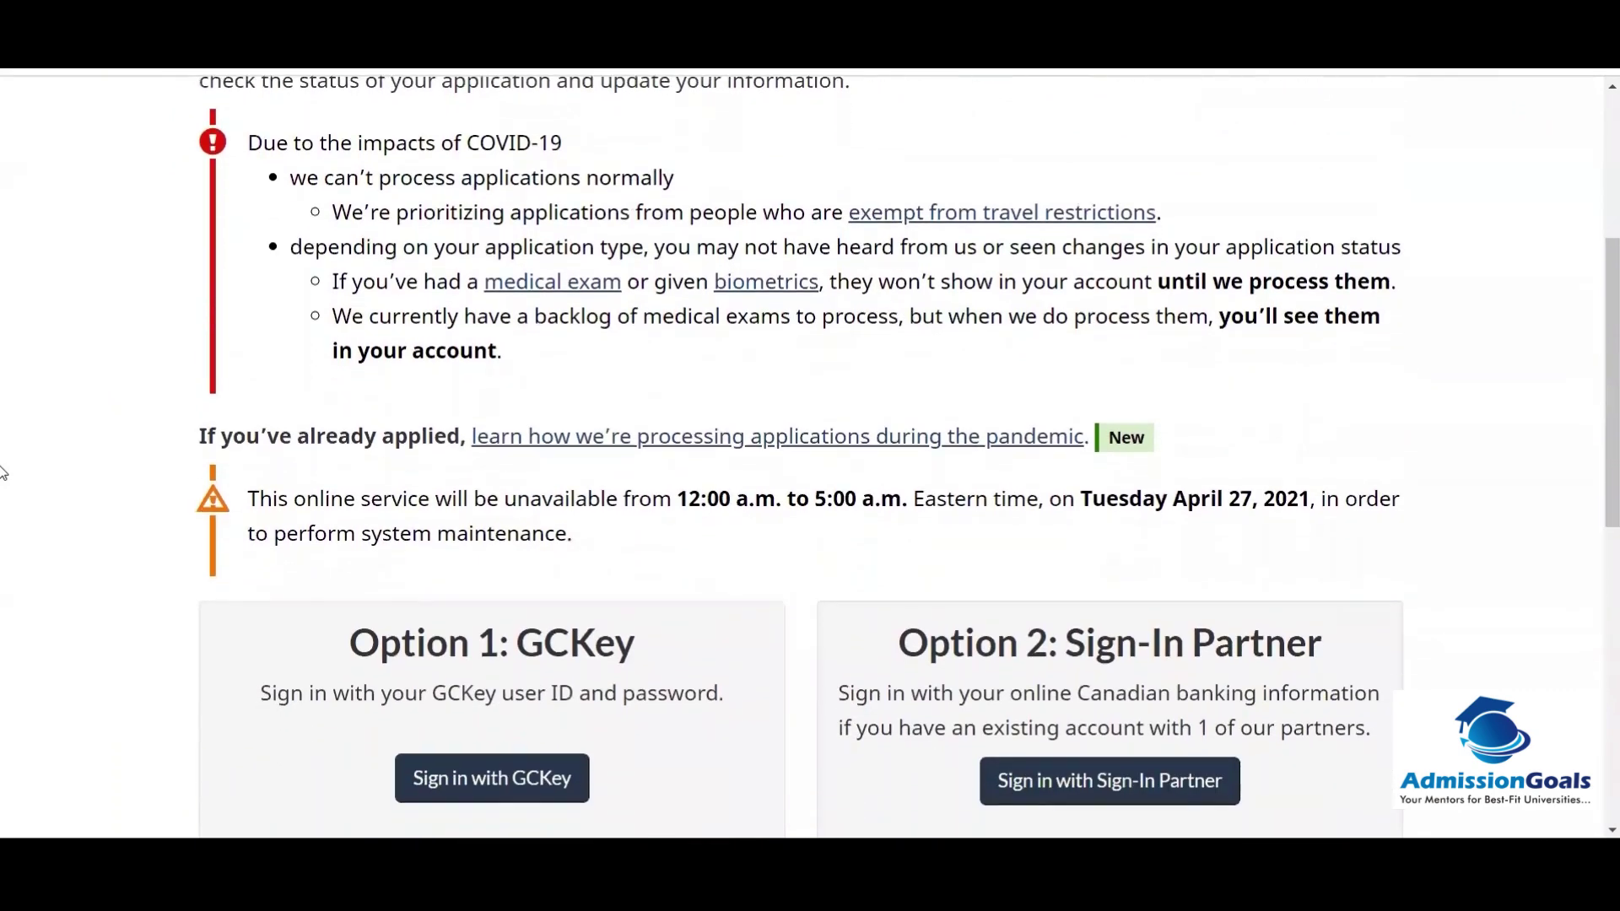
pyautogui.scroll(-3, 3, 472)
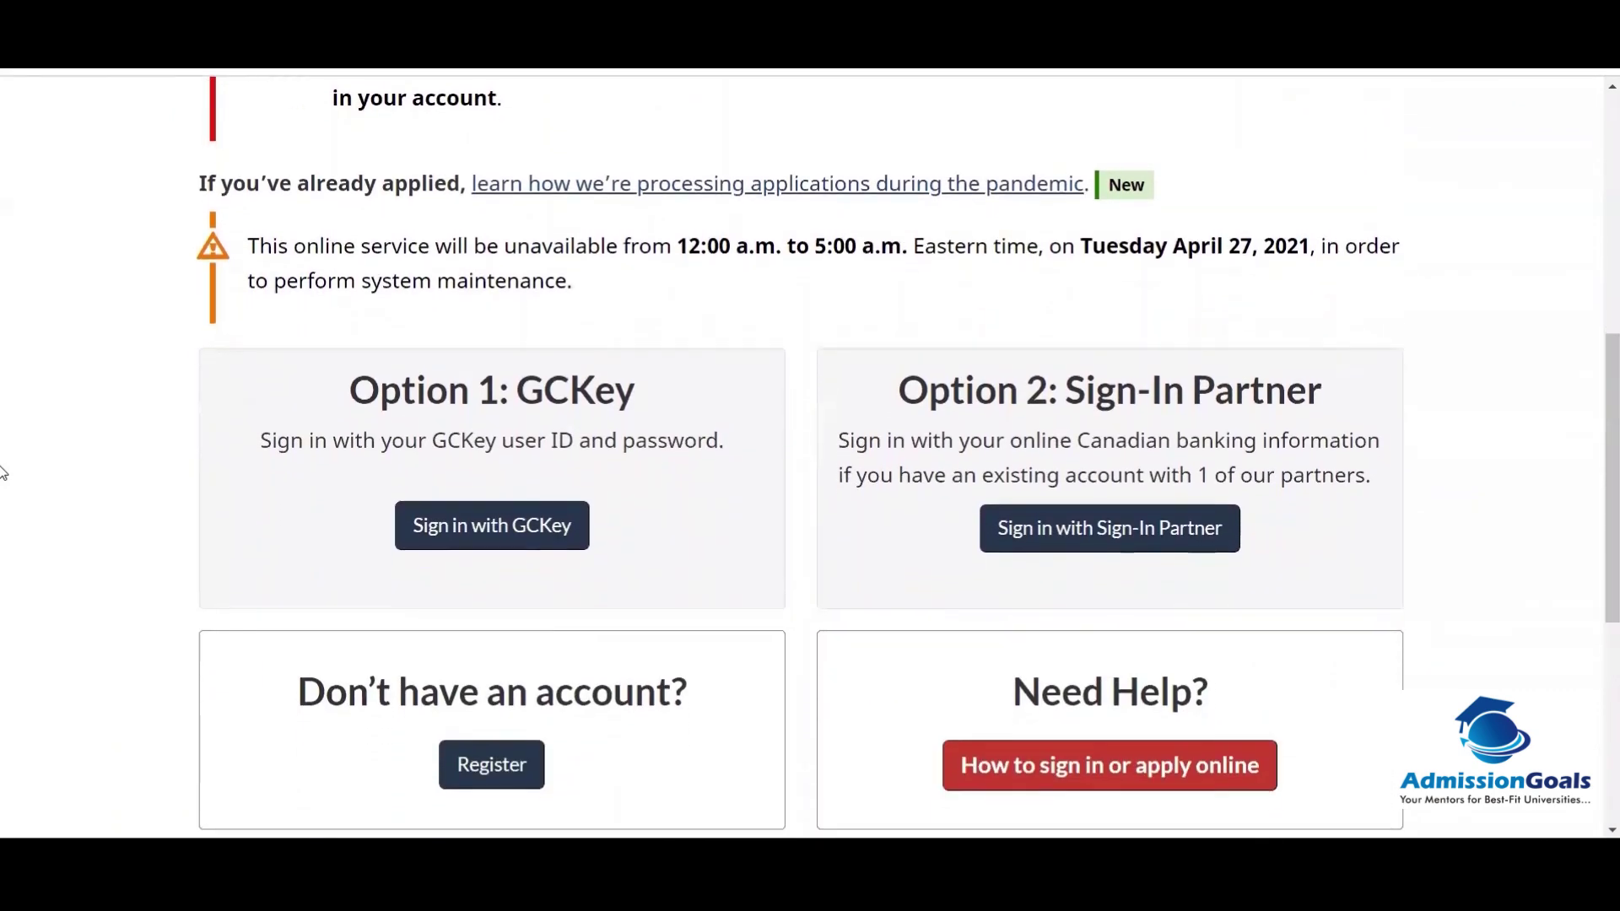
pyautogui.scroll(-2, 3, 472)
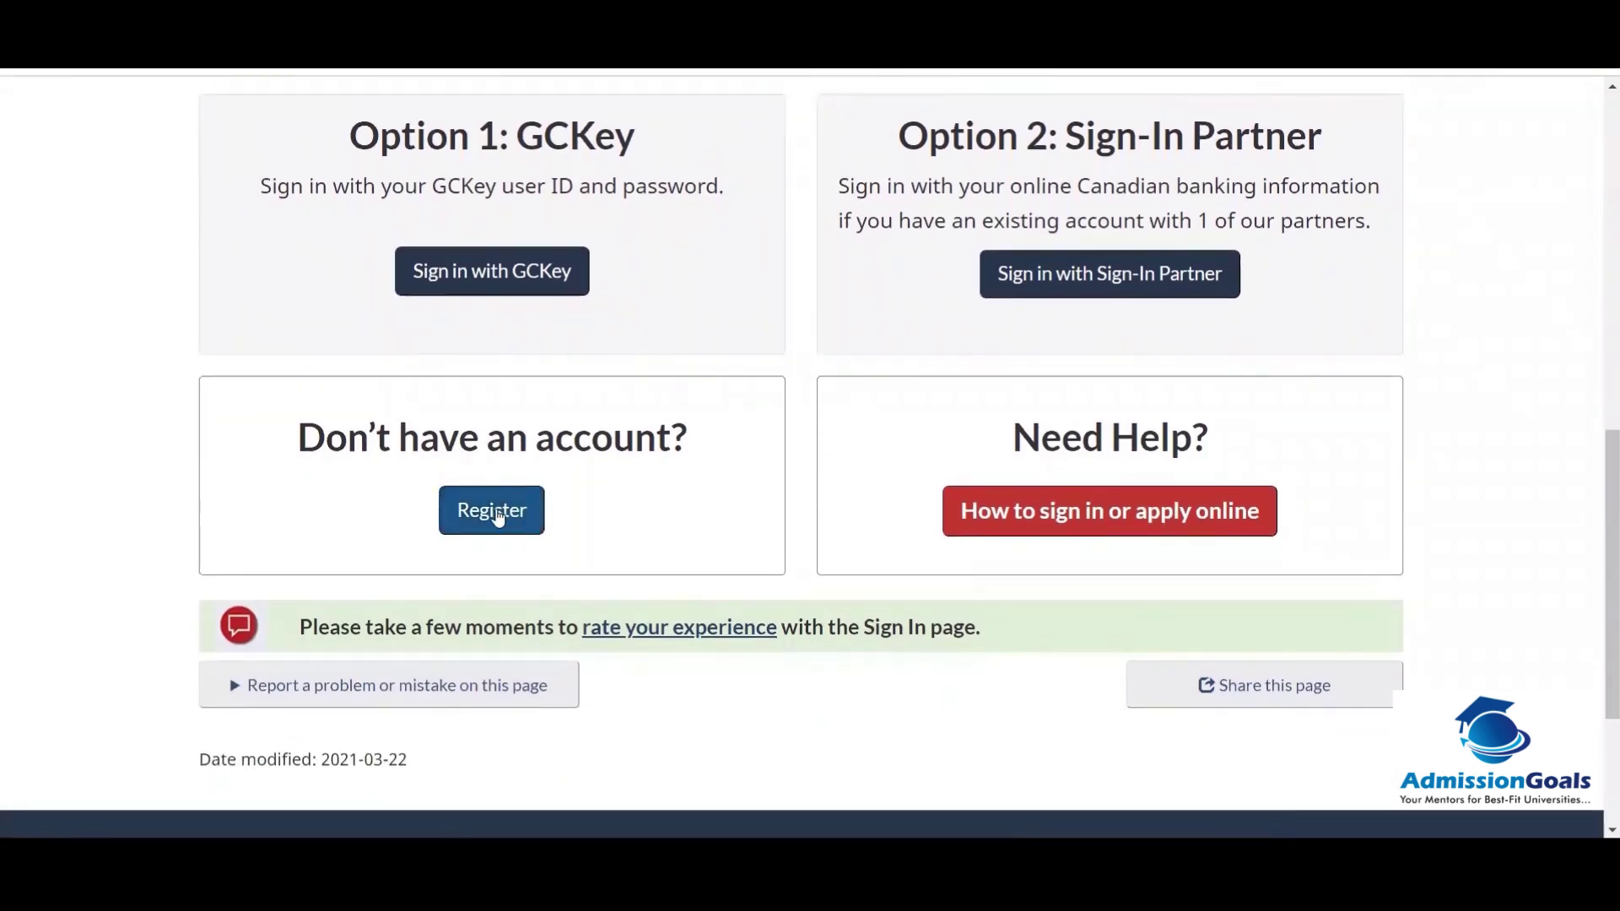
pyautogui.click(498, 517)
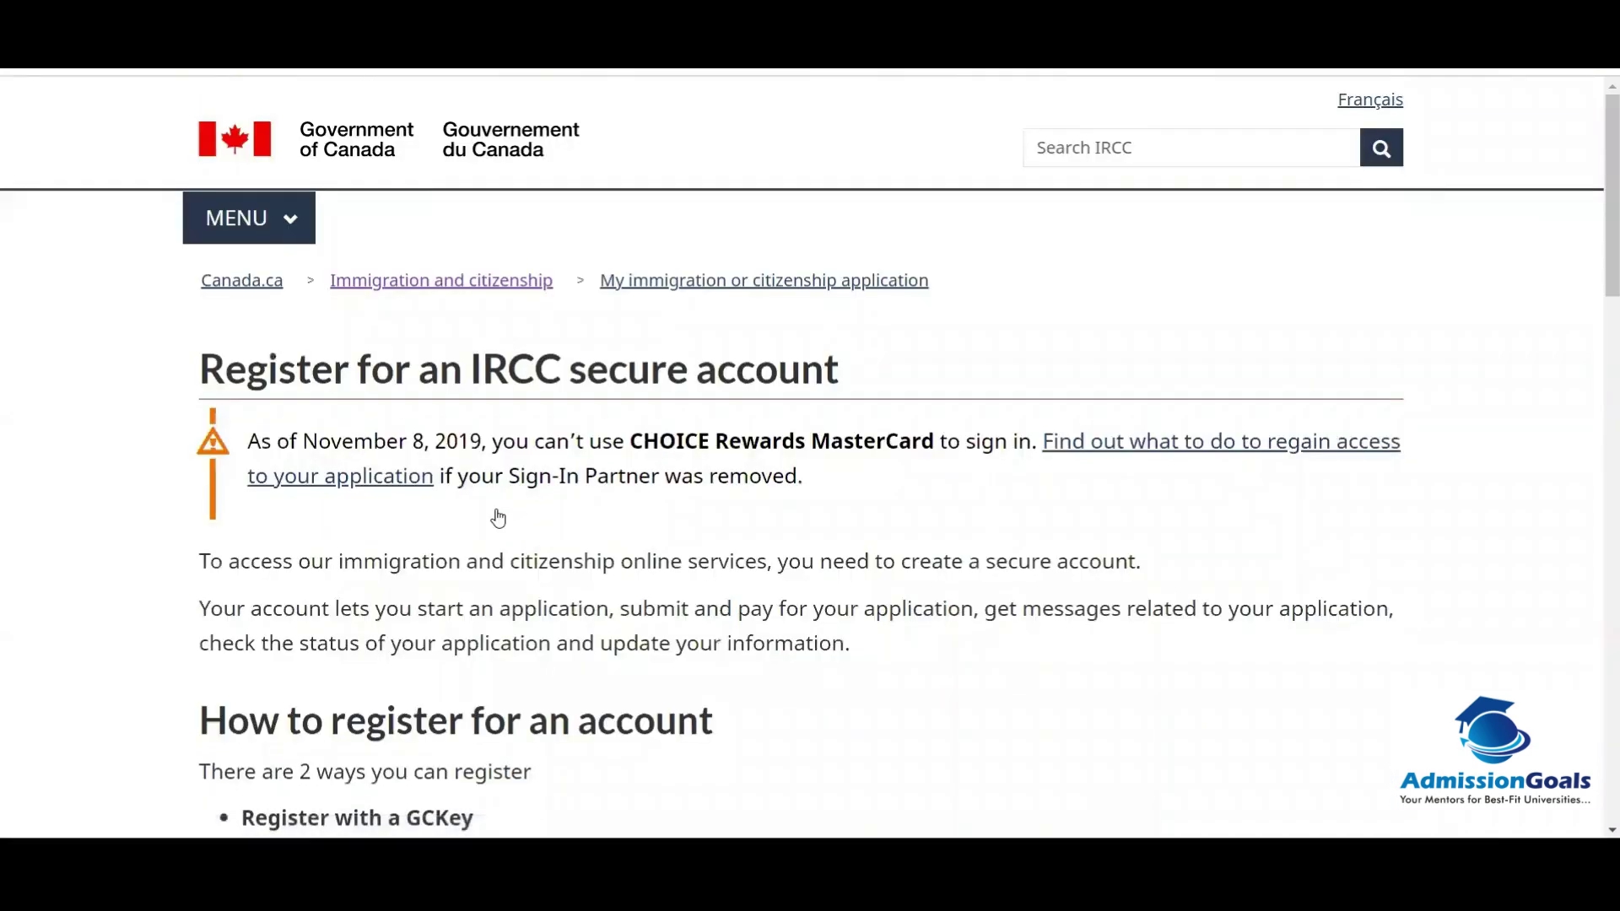
# Step: Scroll the registration options and open the page on registering with GCKey
pyautogui.scroll(-4, 498, 518)
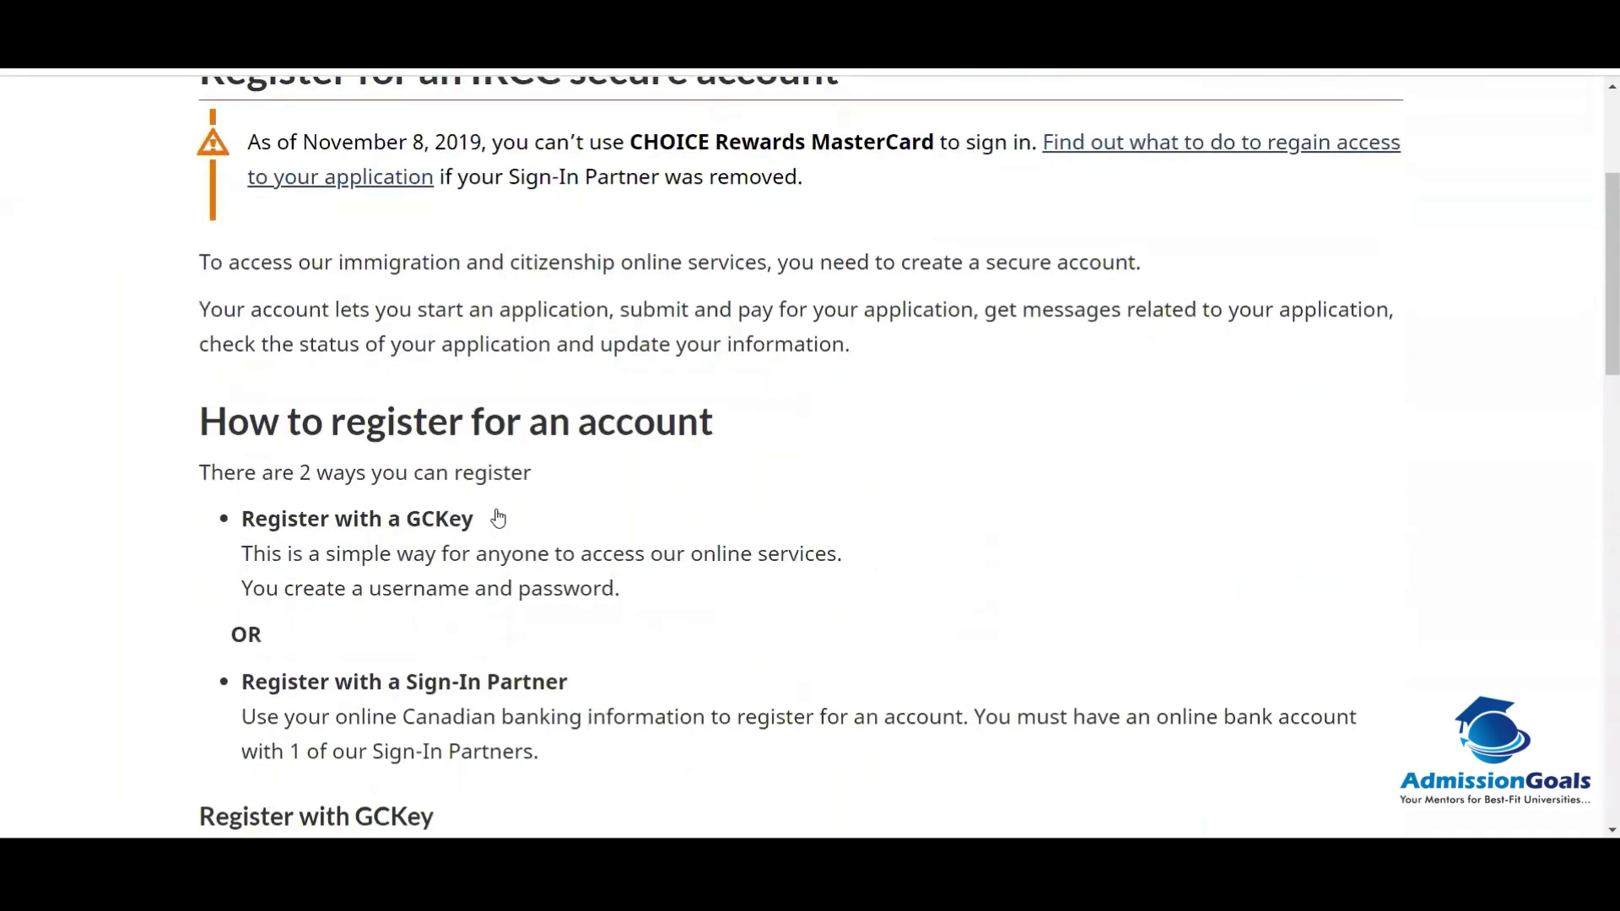
pyautogui.scroll(-3, 498, 518)
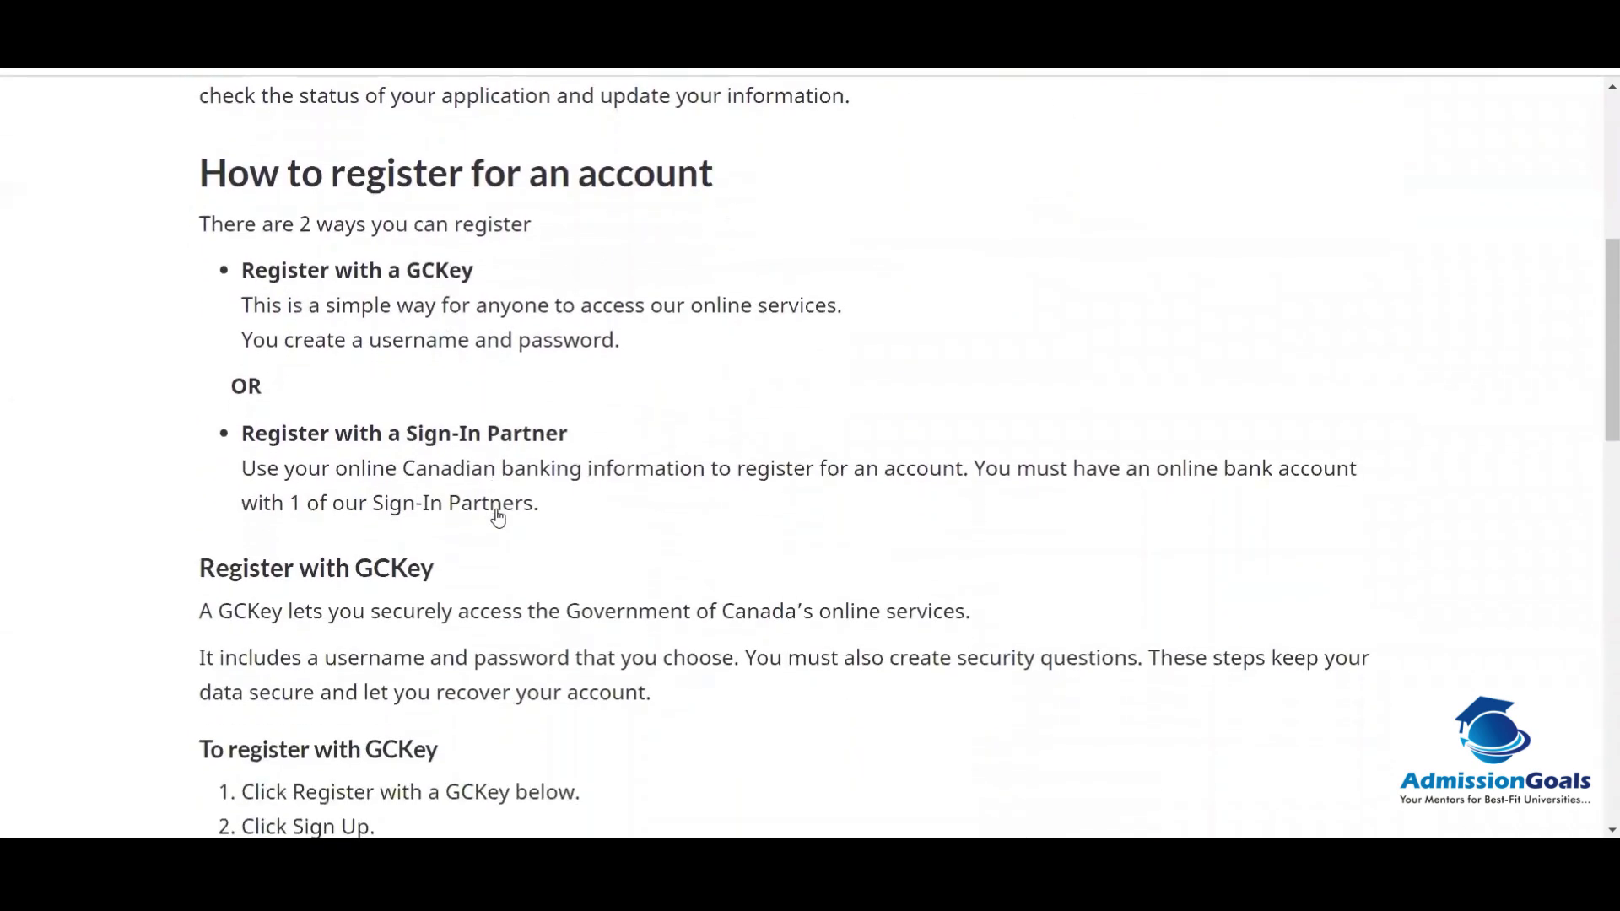
pyautogui.scroll(-3, 498, 518)
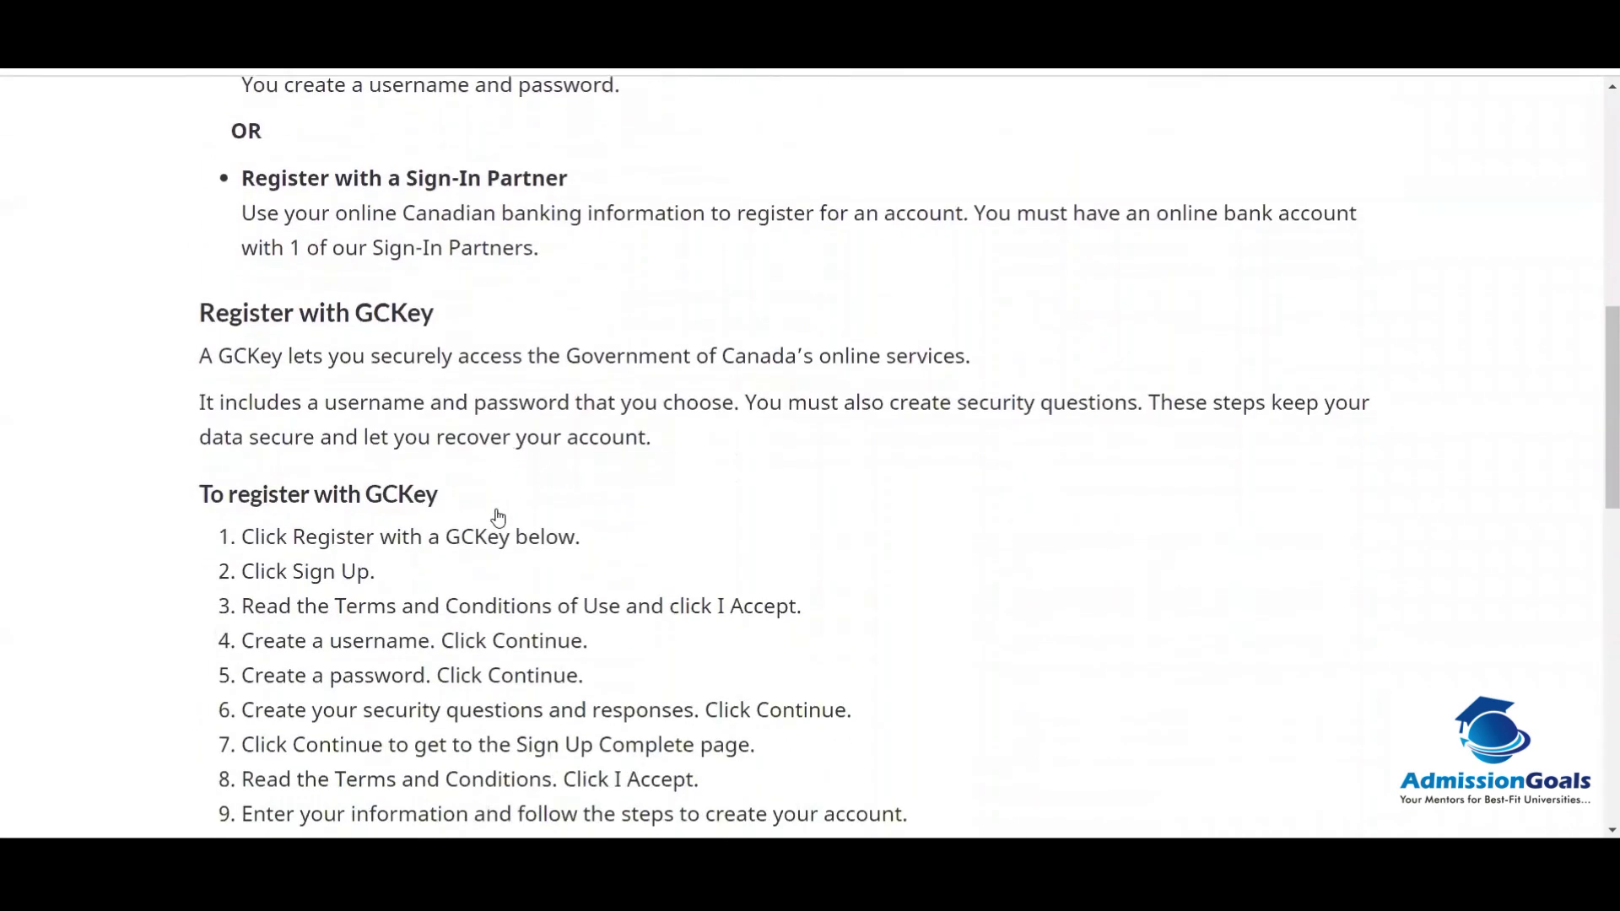
pyautogui.scroll(-5, 498, 518)
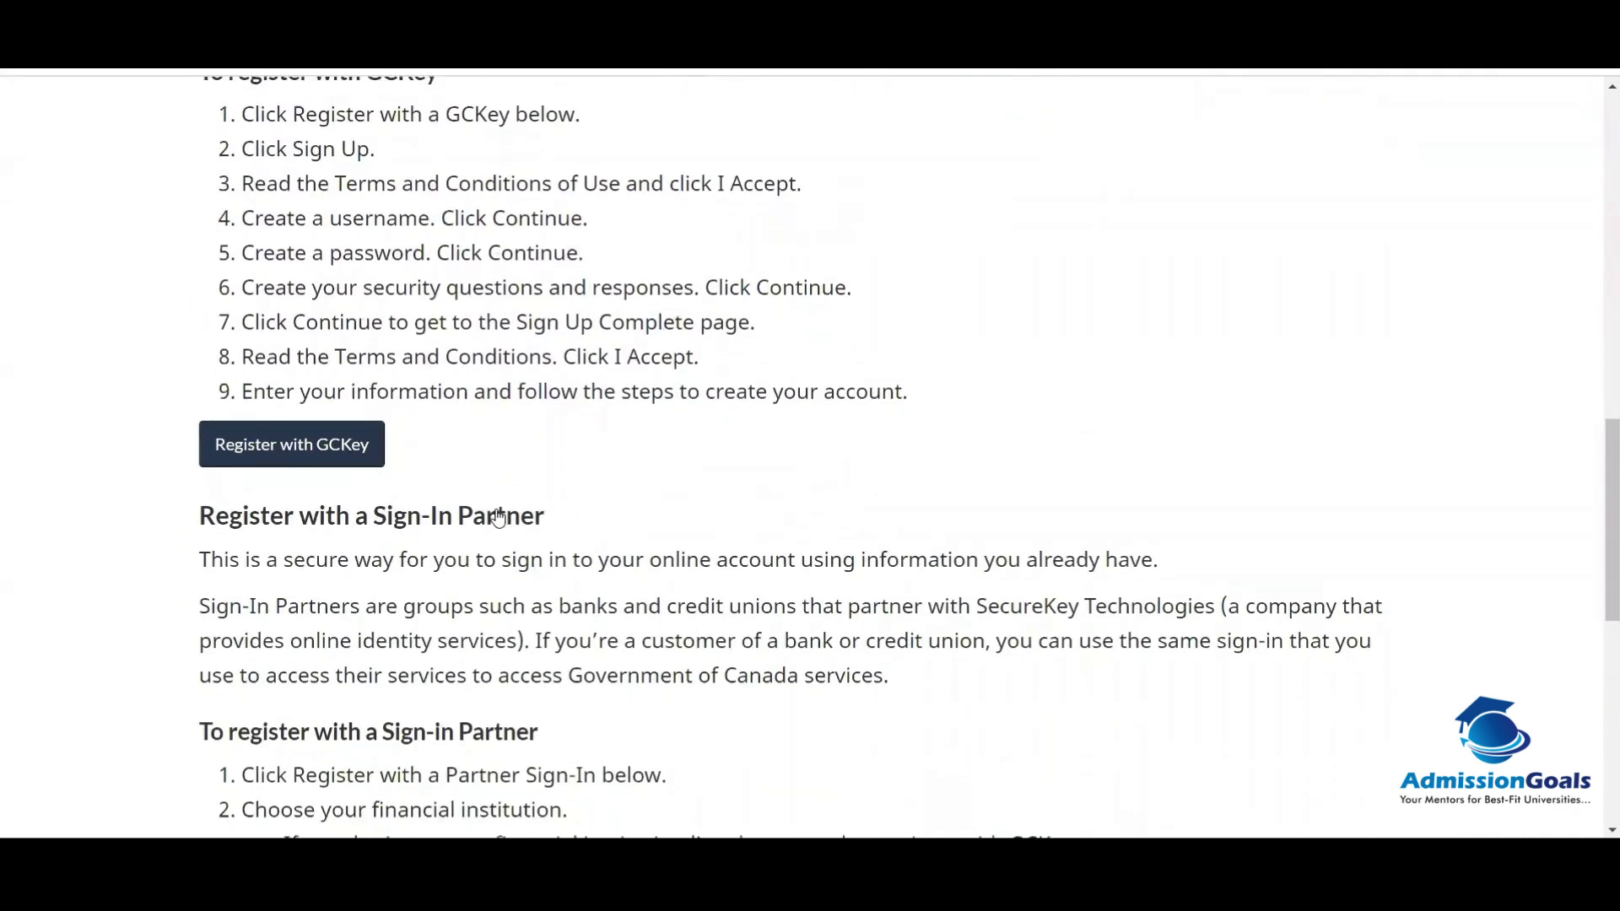
pyautogui.scroll(-9, 498, 517)
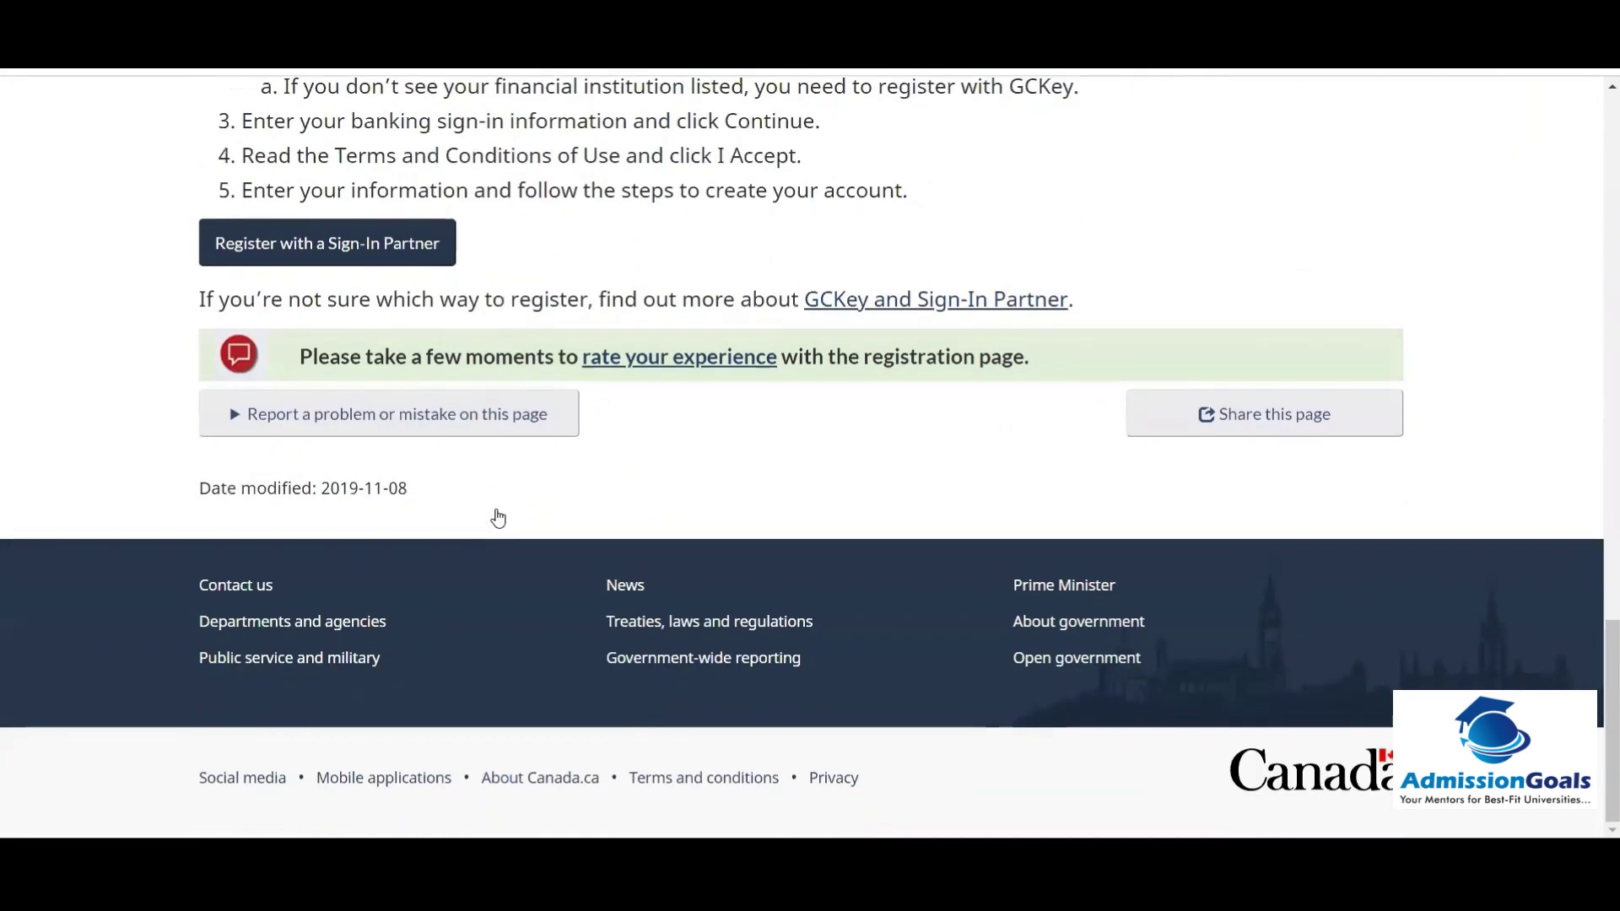
pyautogui.scroll(8, 498, 518)
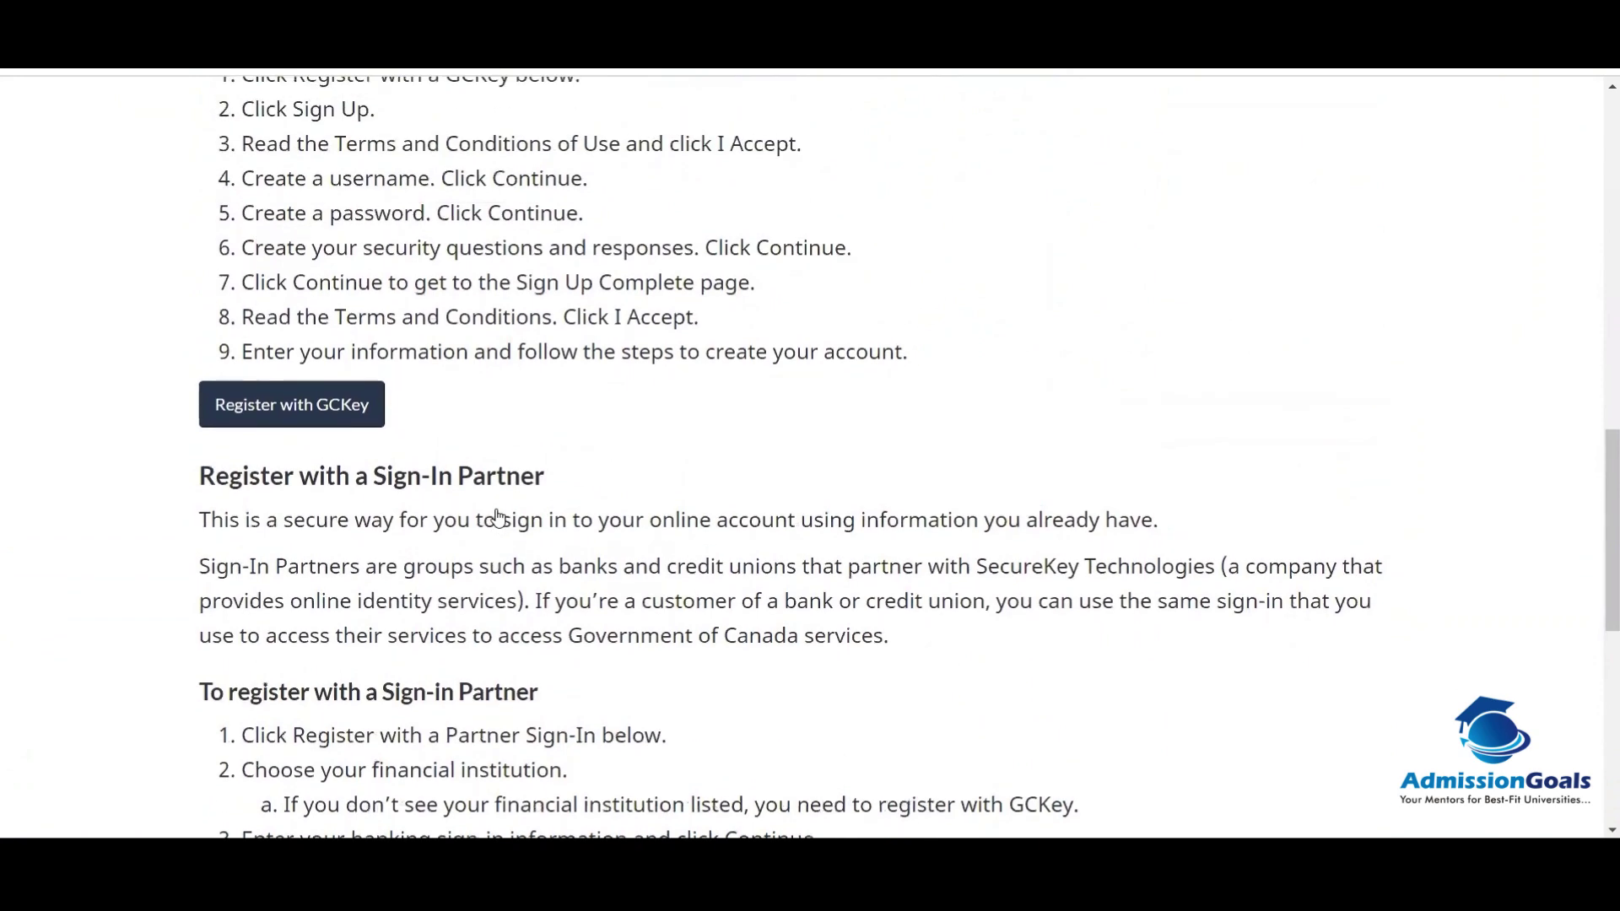
pyautogui.click(336, 411)
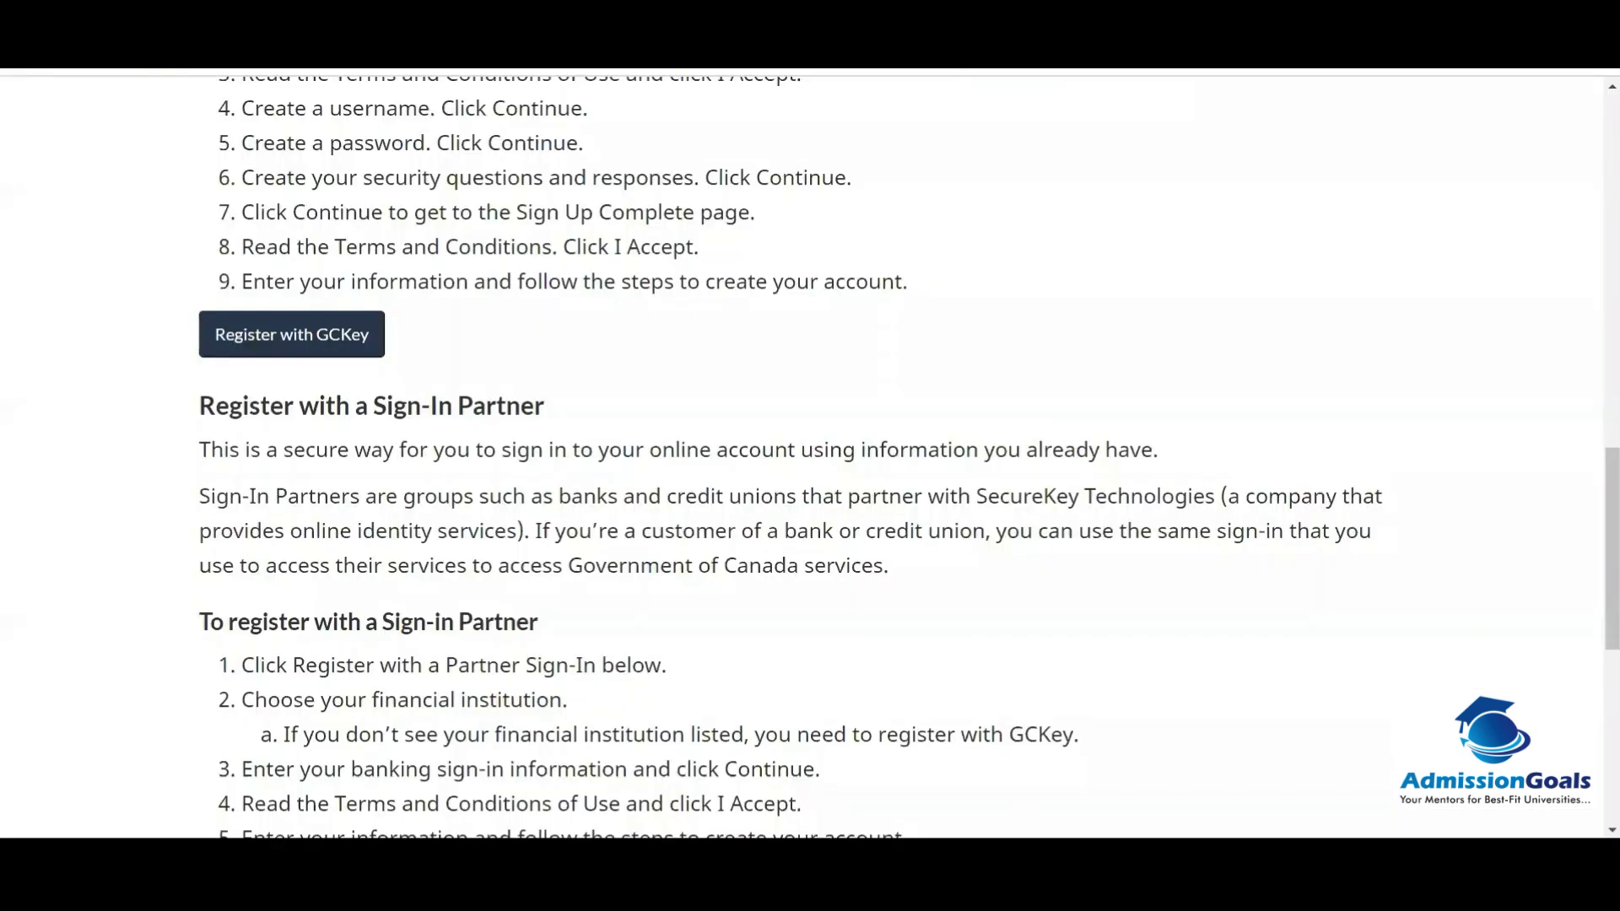
# Step: Start GCKey sign-up, accept the terms of use, and submit a valid username
pyautogui.click(330, 346)
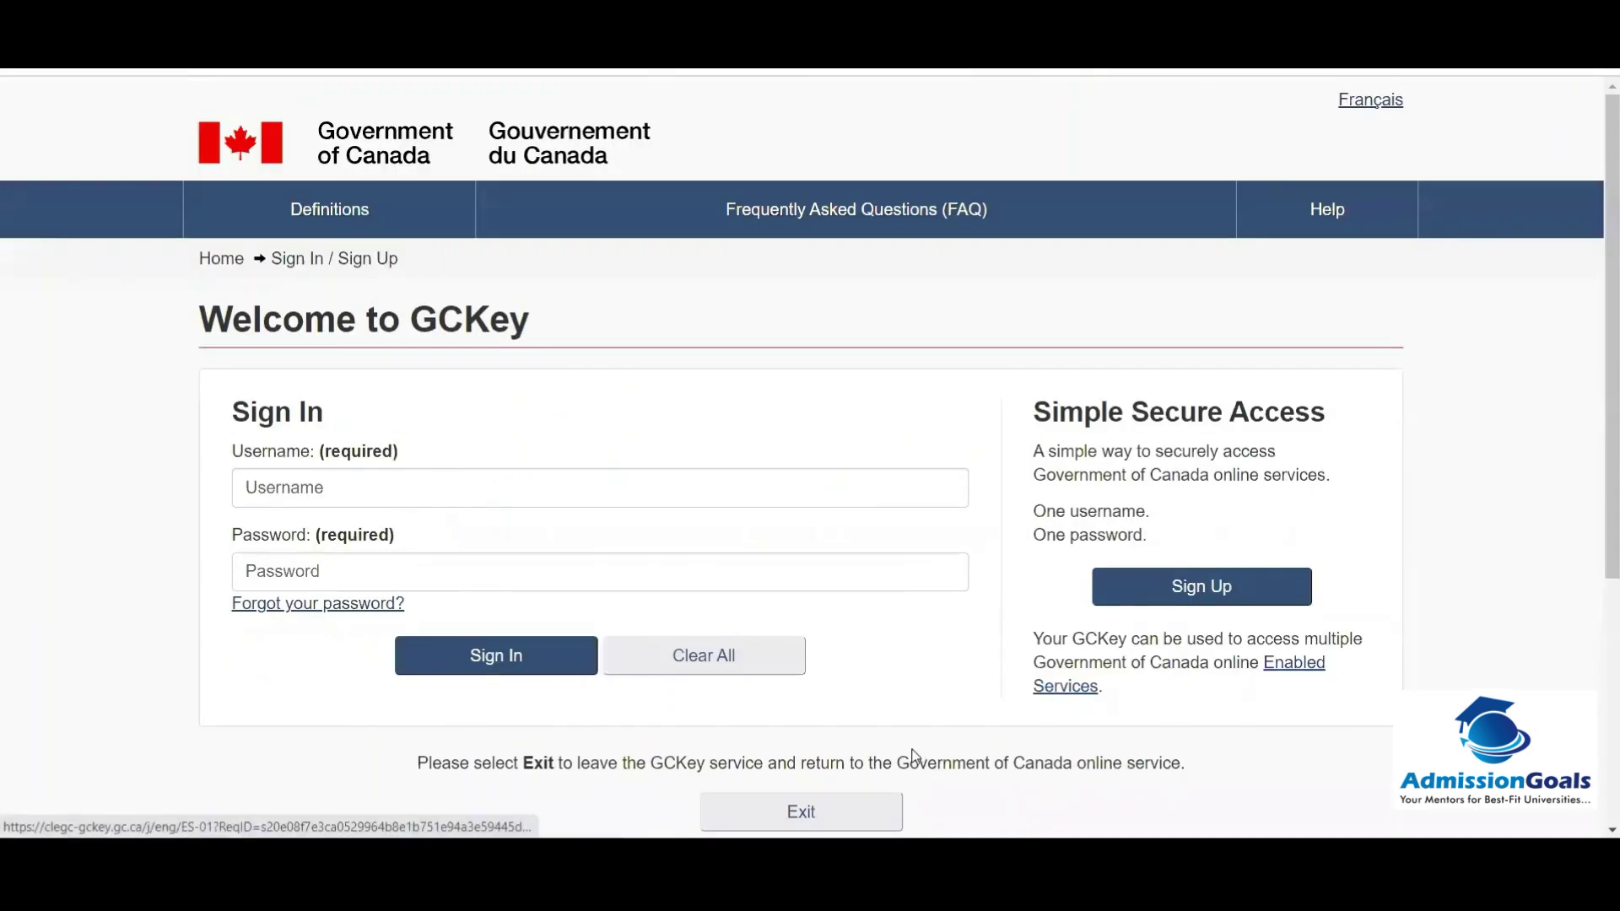
pyautogui.click(1212, 595)
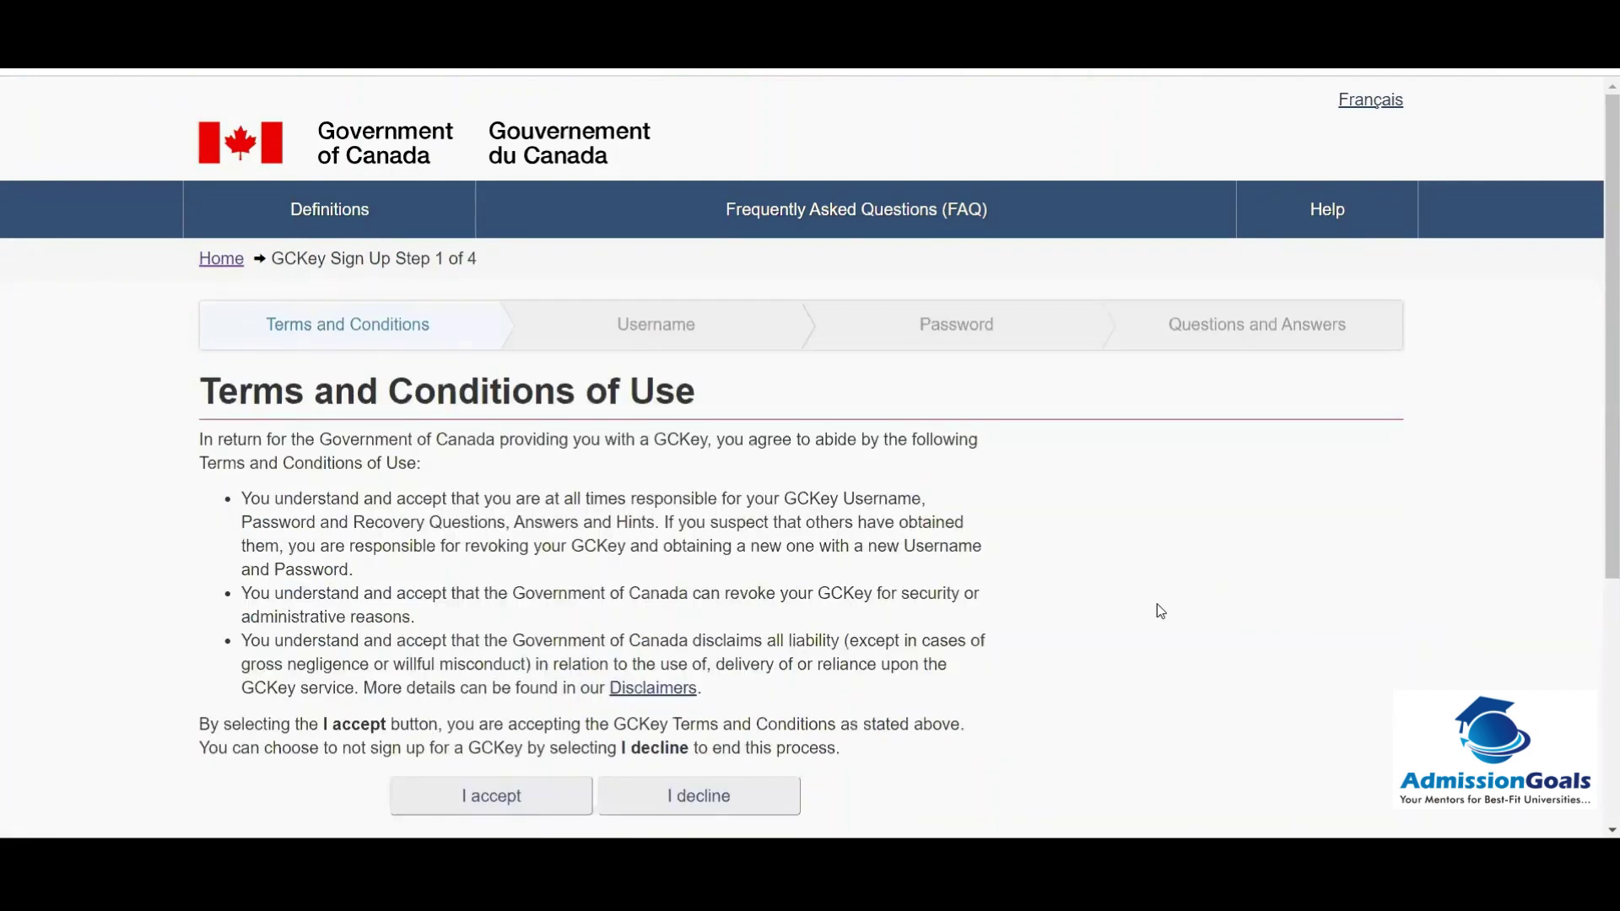
pyautogui.scroll(-3, 1597, 465)
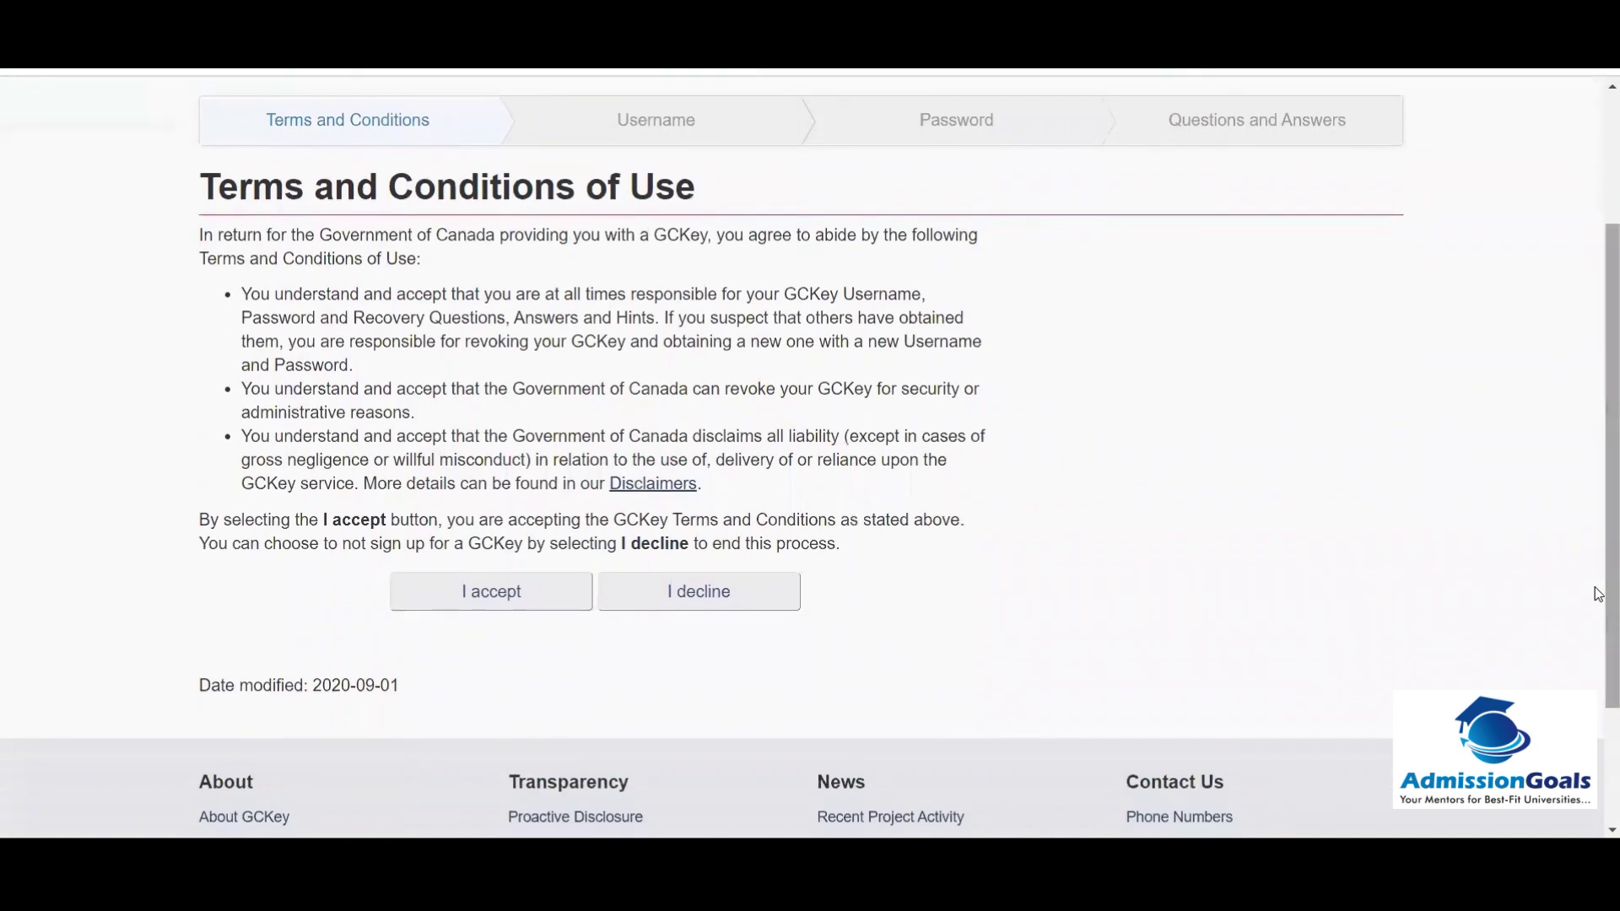
pyautogui.click(444, 608)
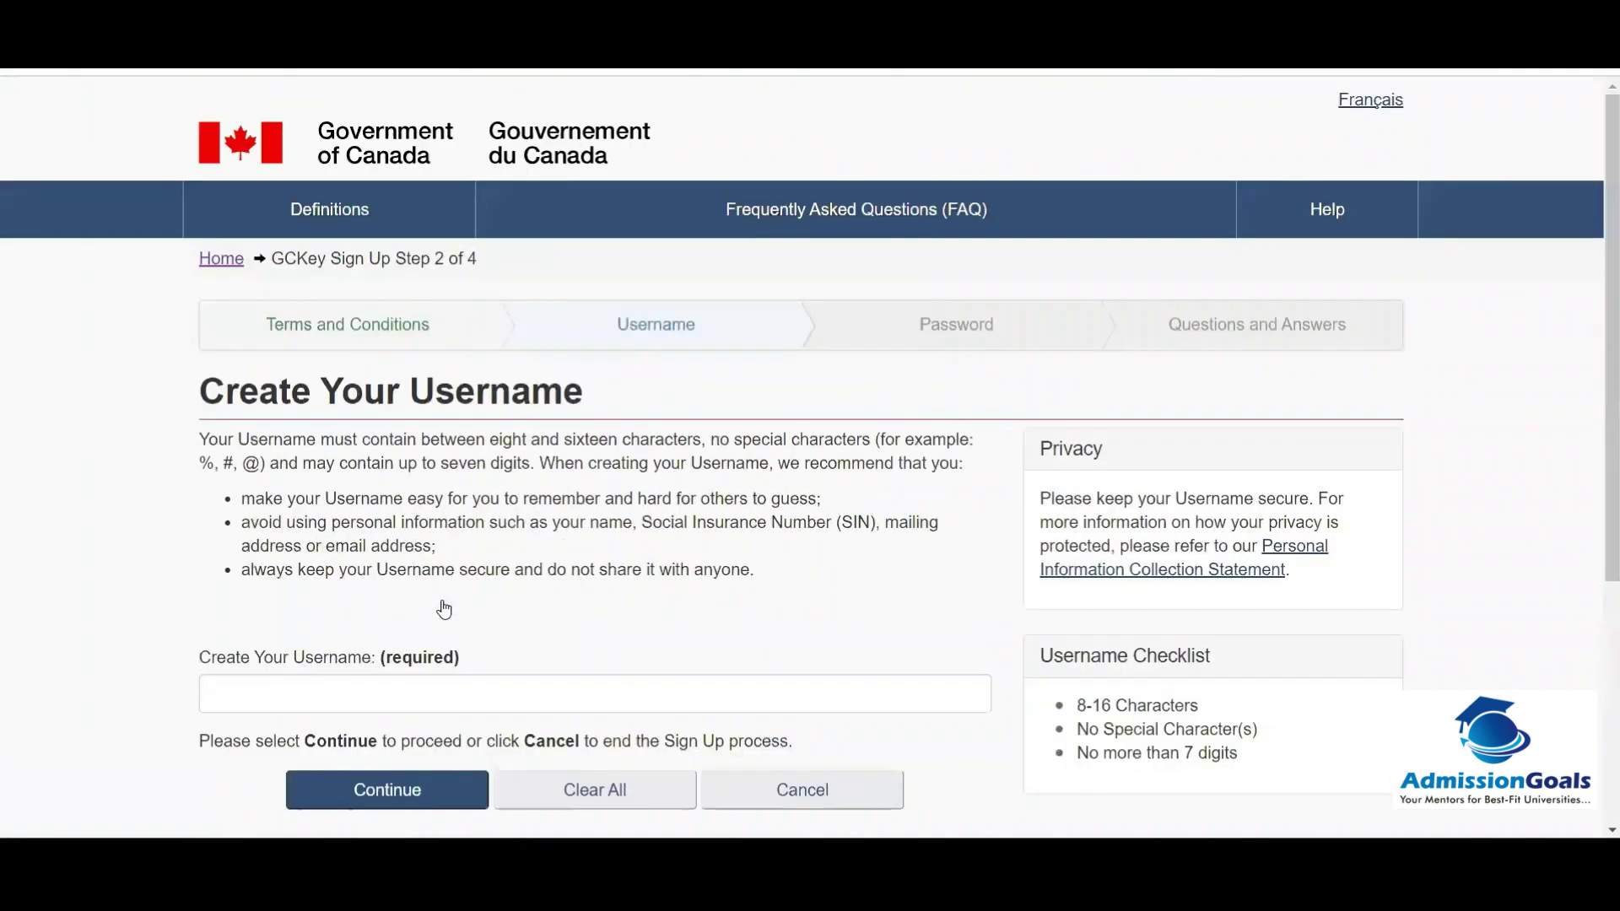
pyautogui.scroll(-3, 1596, 445)
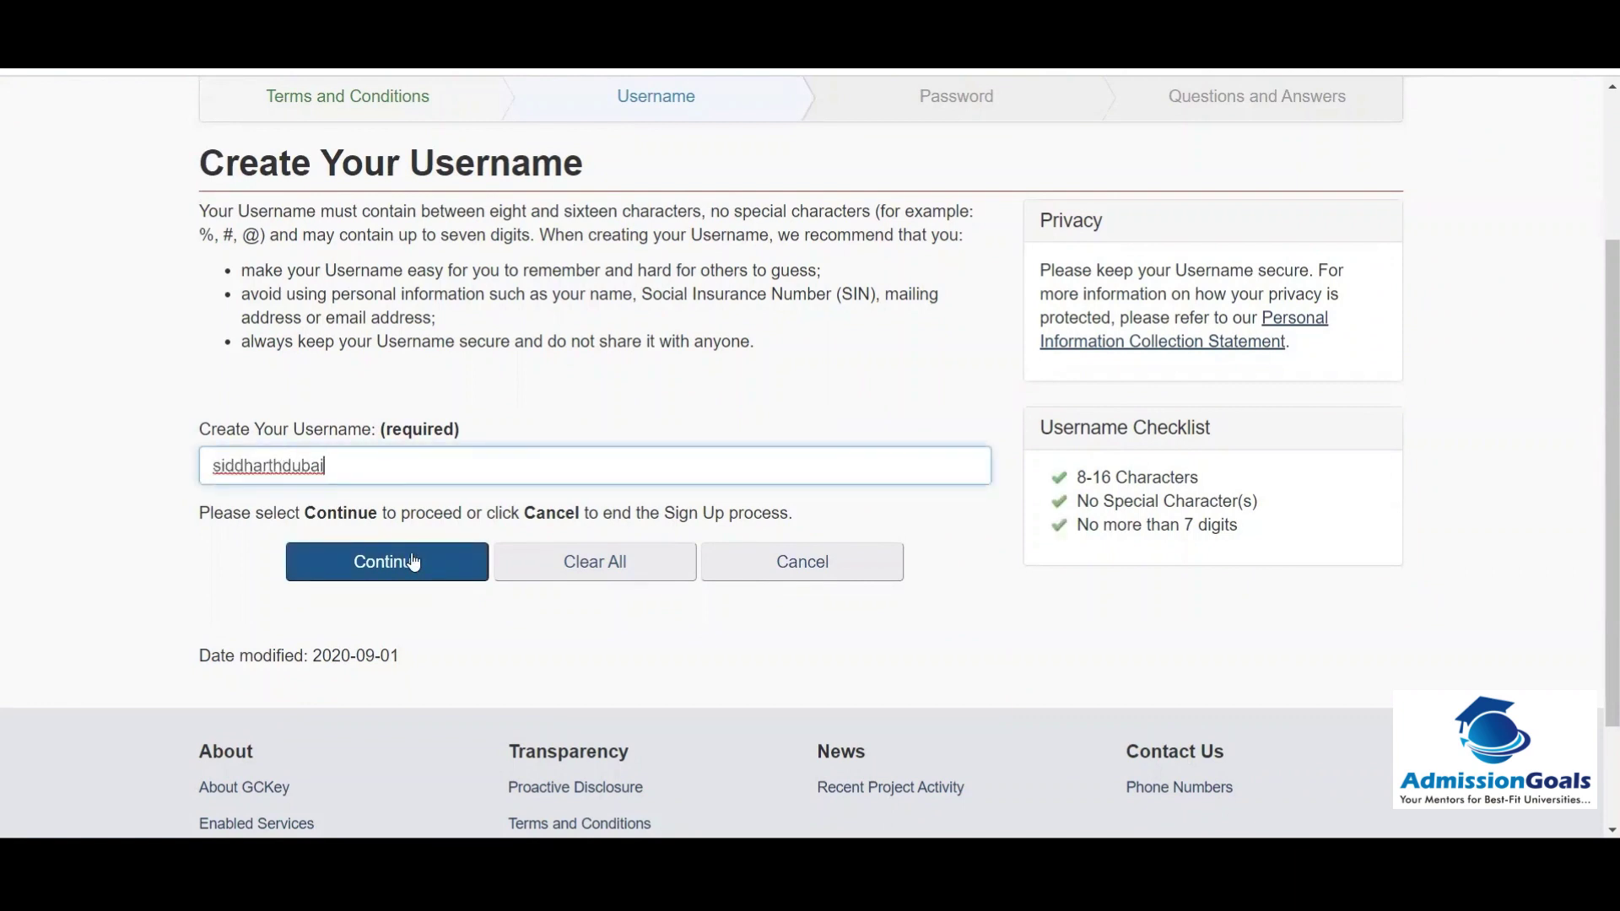
pyautogui.click(413, 562)
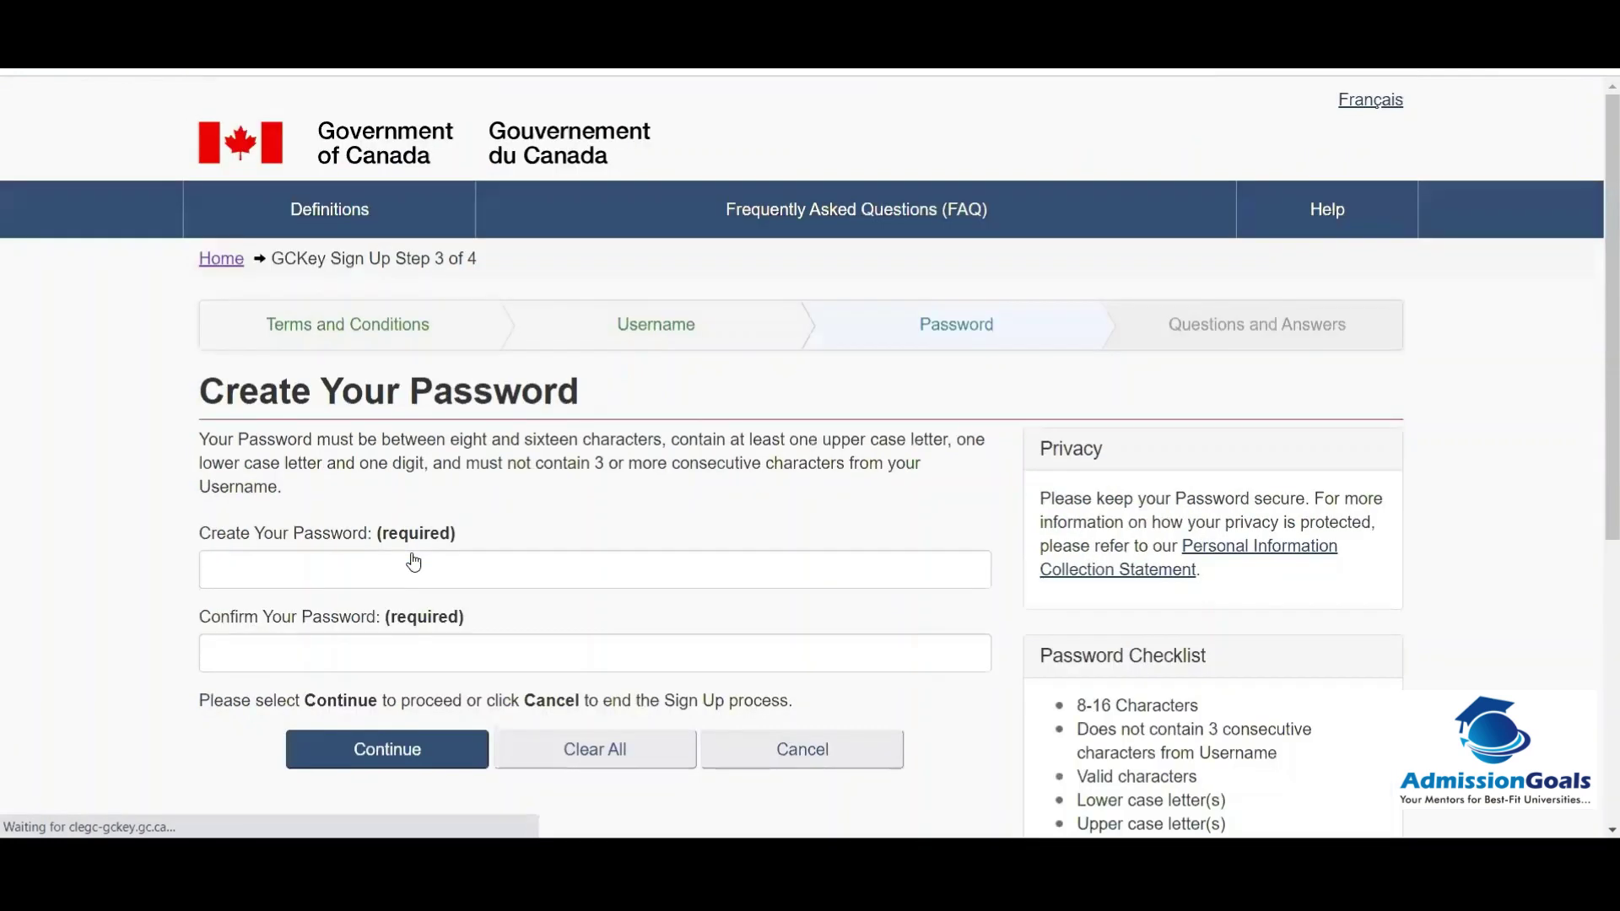
# Step: Paste the new GCKey password into both password fields and submit it
pyautogui.click(322, 565)
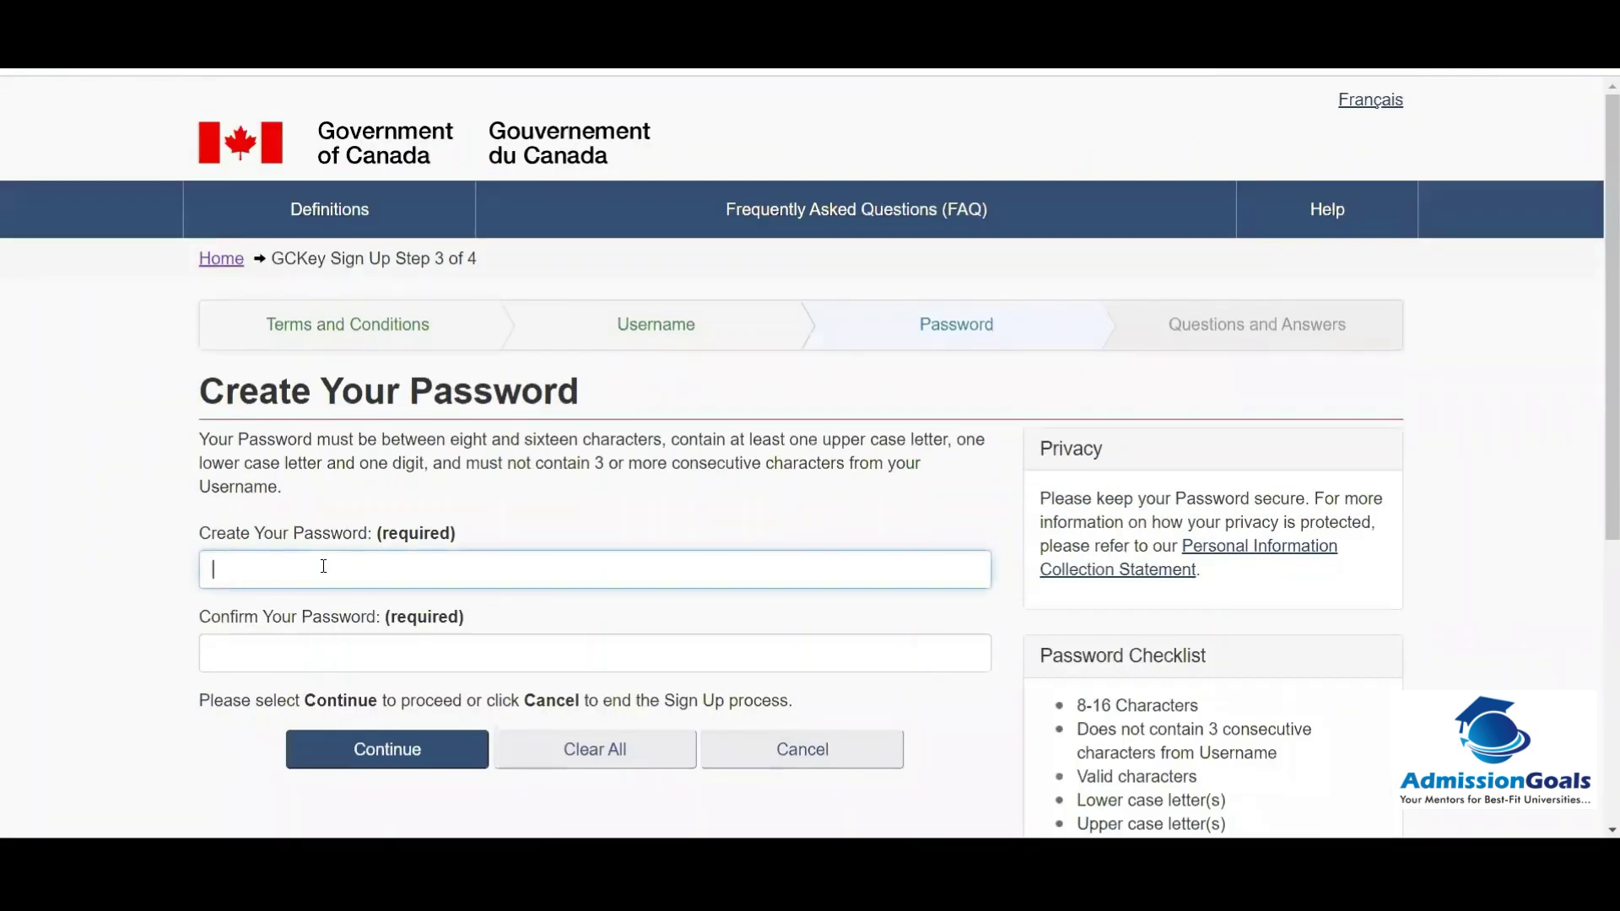
pyautogui.click(709, 522)
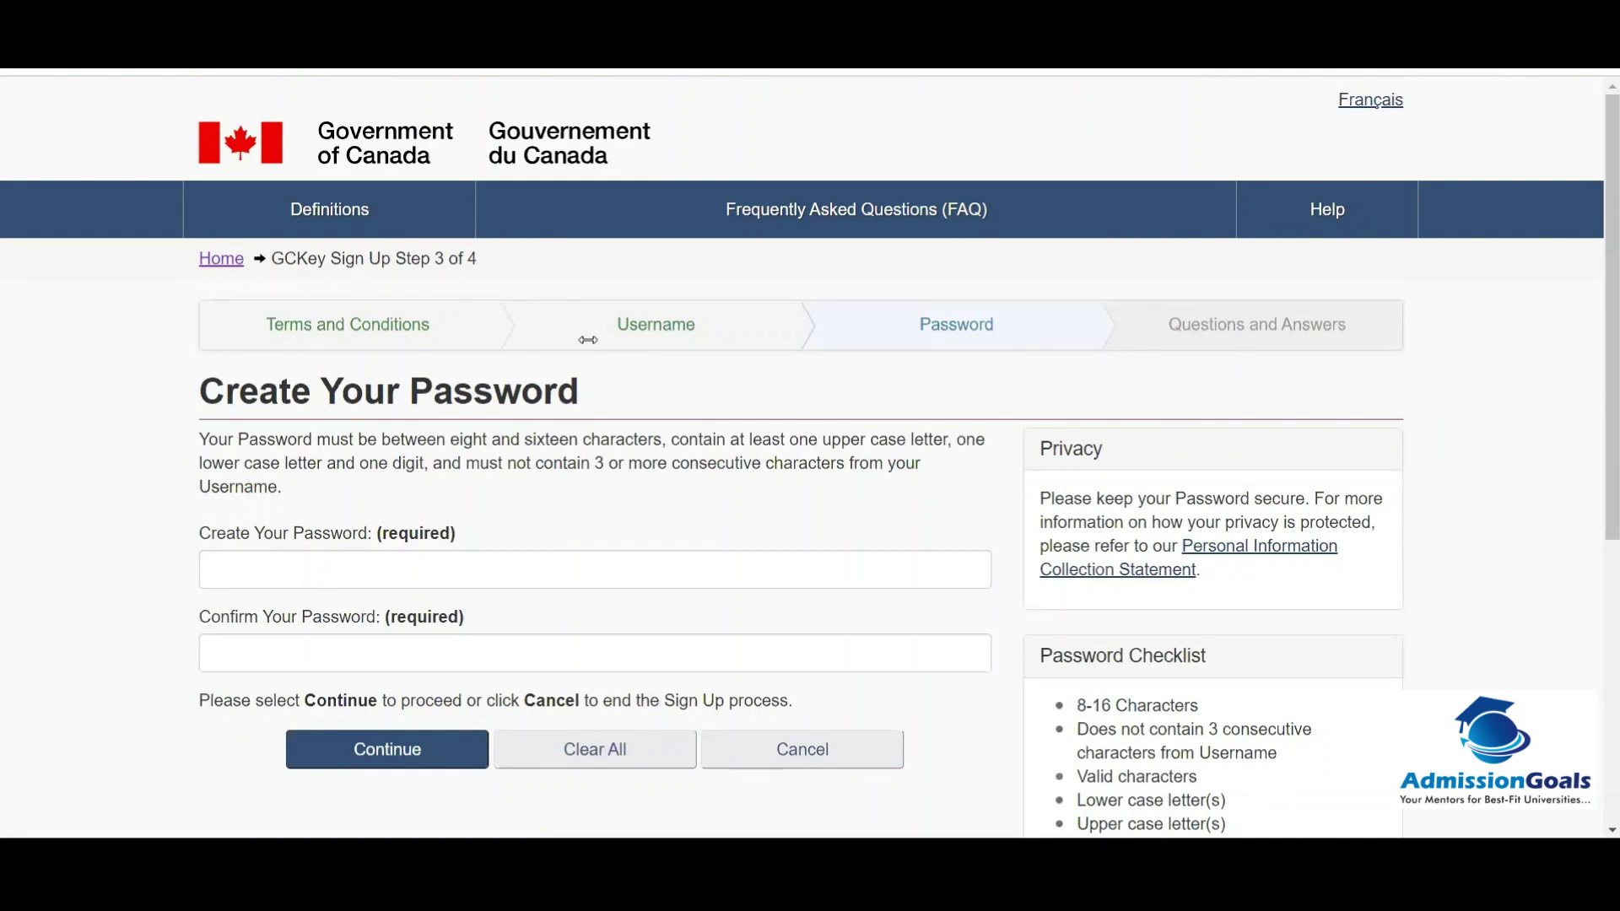
pyautogui.click(249, 557)
pyautogui.hotkey('ctrl', 'v')
pyautogui.press('Tab')
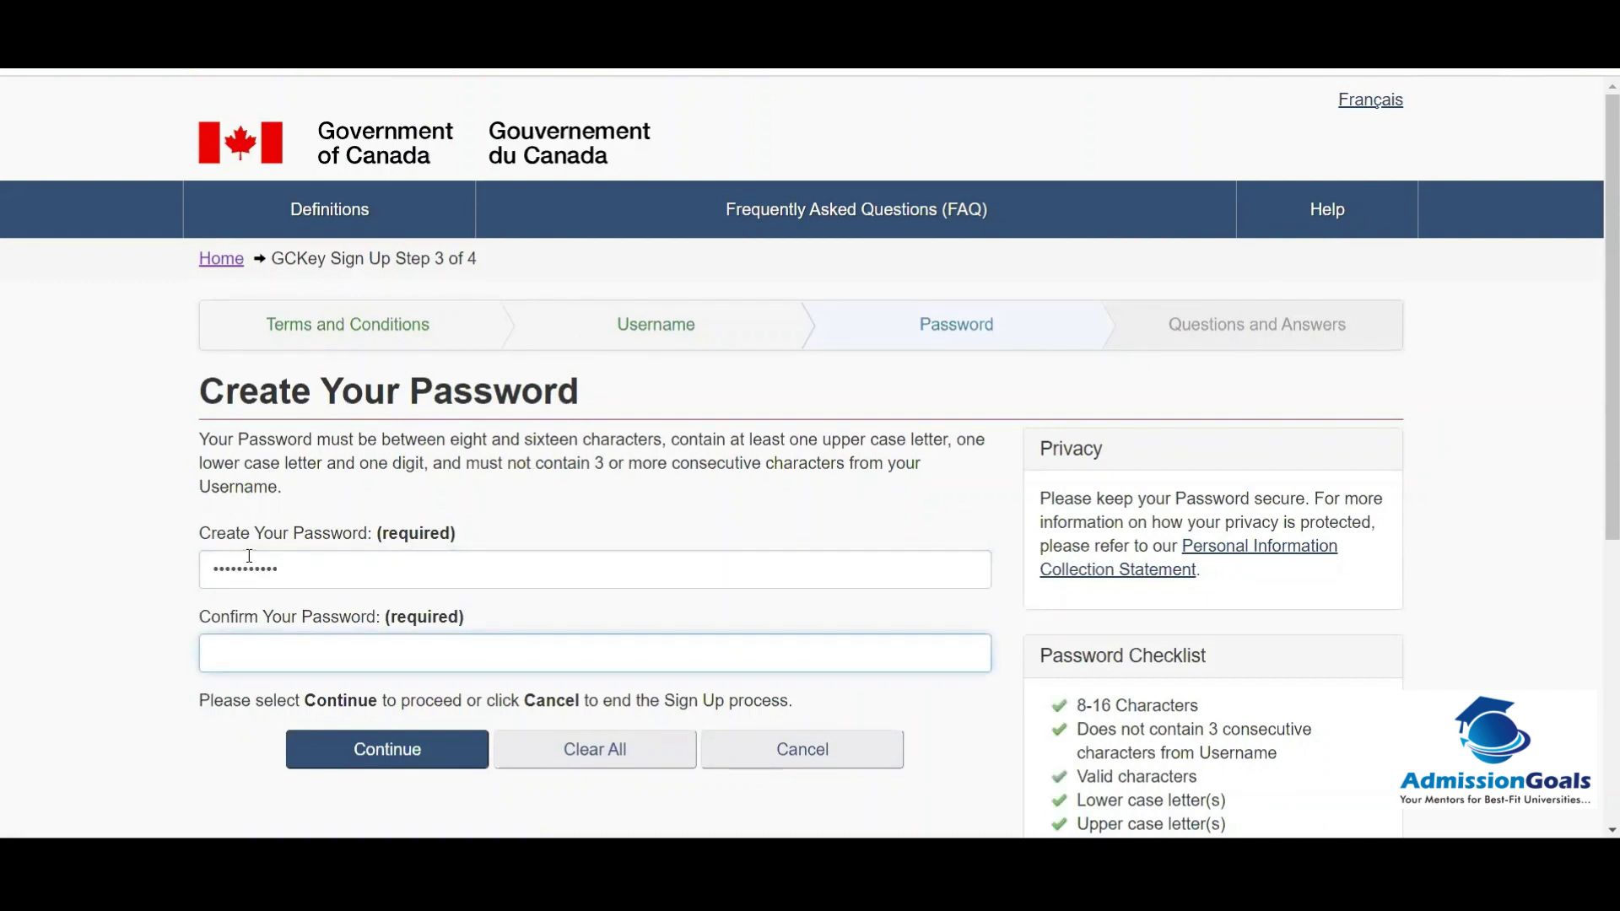
pyautogui.hotkey('ctrl', 'v')
pyautogui.scroll(-3, 366, 750)
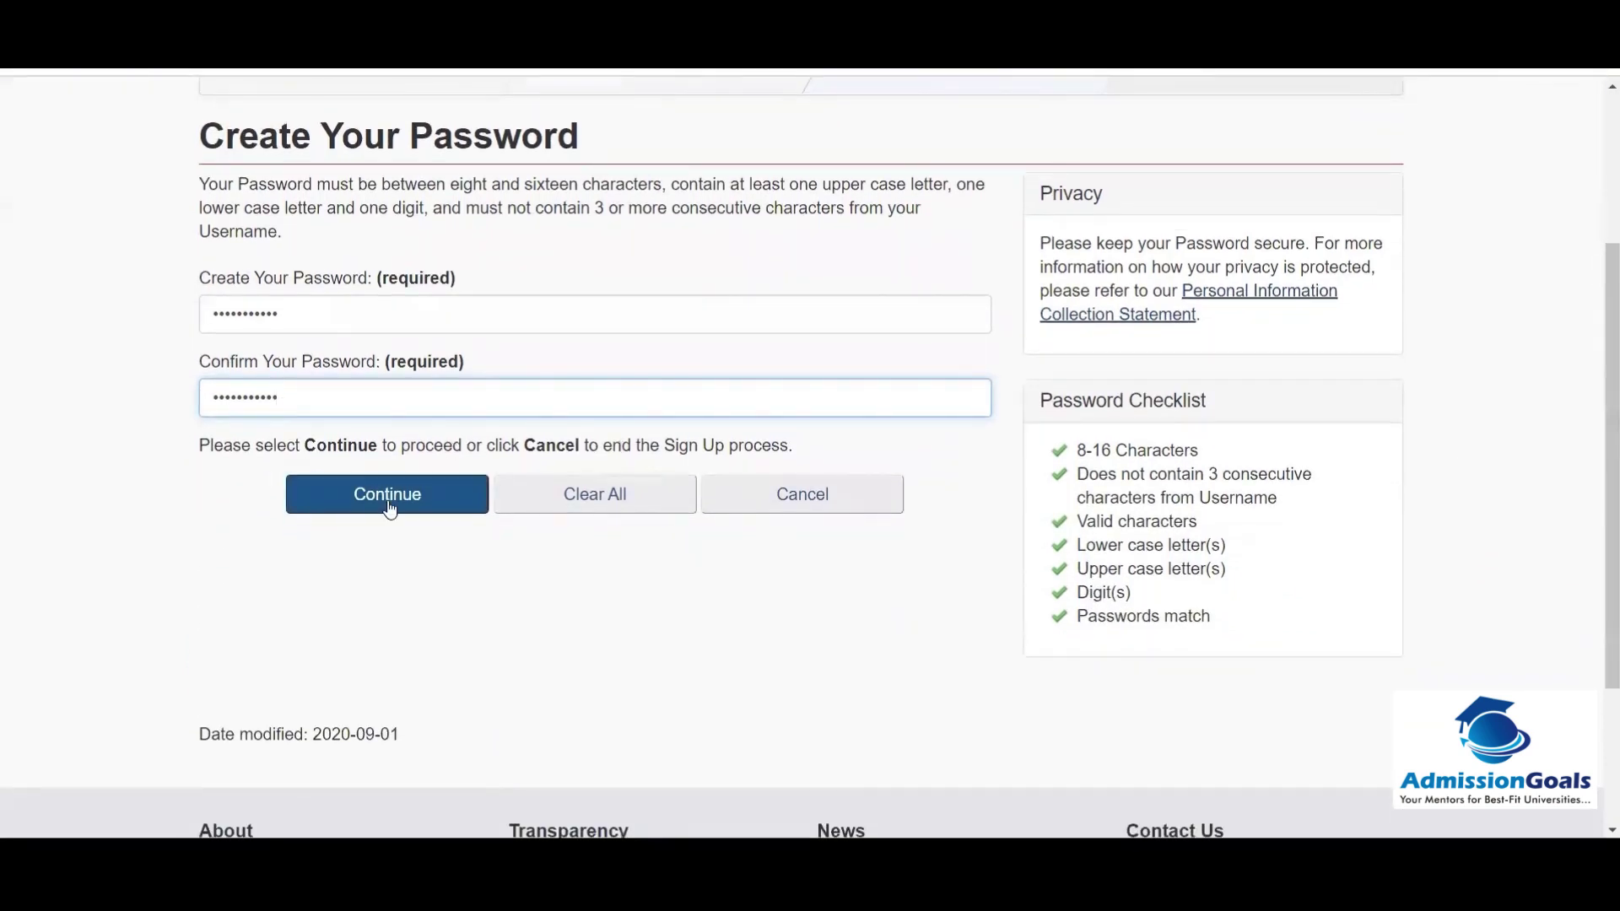
pyautogui.click(389, 504)
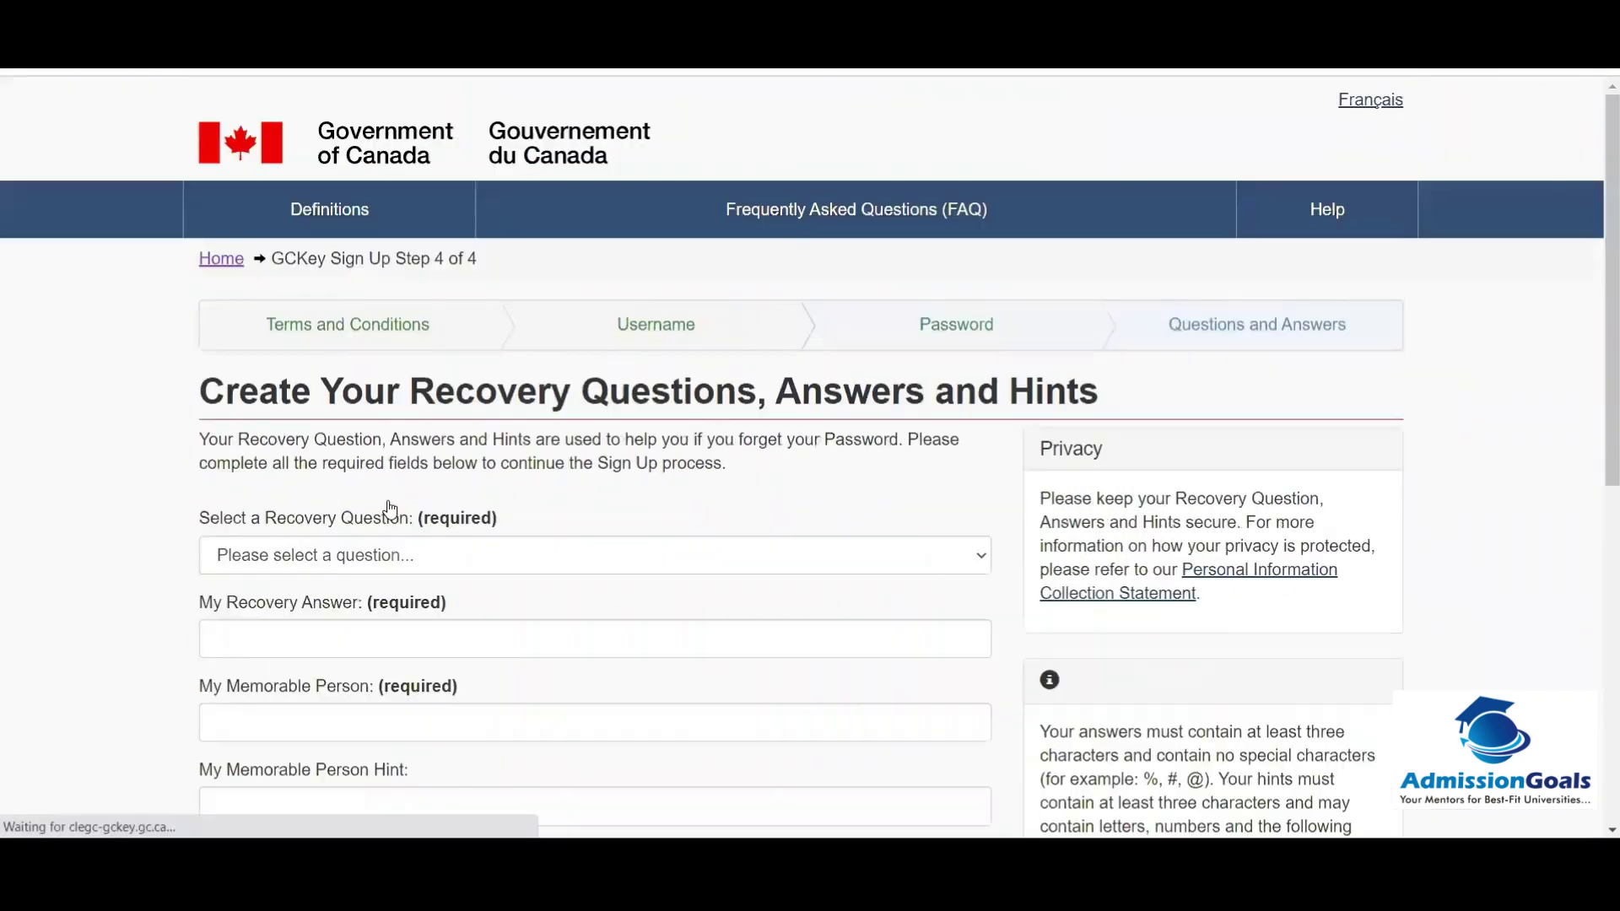
# Step: Pick 'What was my first pet's name?' and fill in the recovery answer, memorable person, date and hints
pyautogui.scroll(-3, 1596, 255)
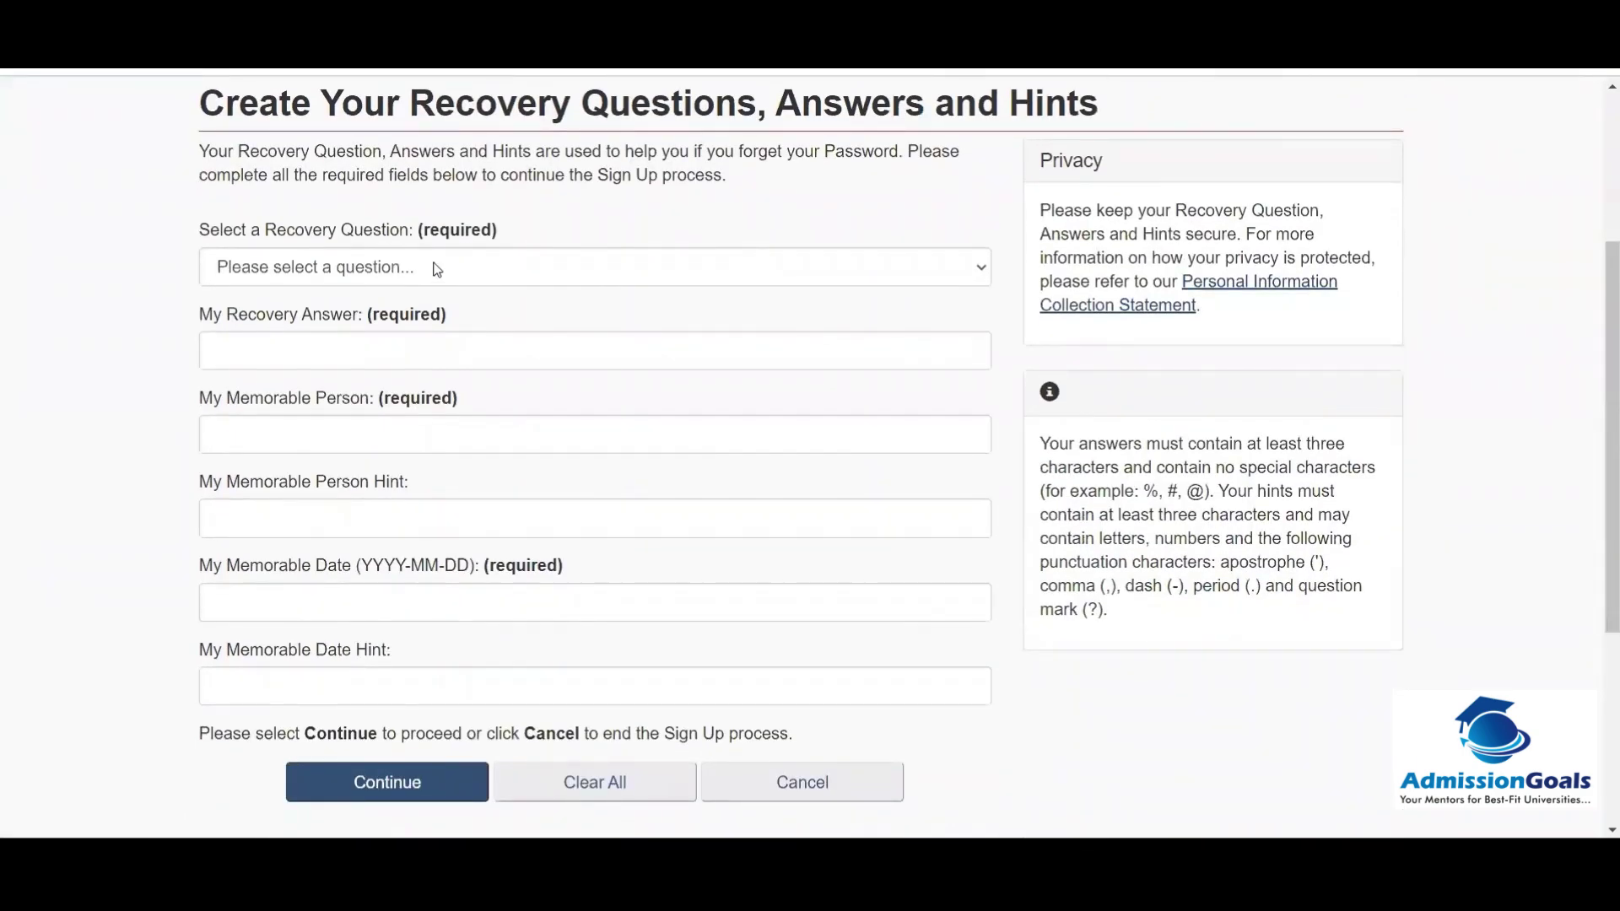
pyautogui.click(436, 268)
pyautogui.click(394, 351)
pyautogui.click(294, 355)
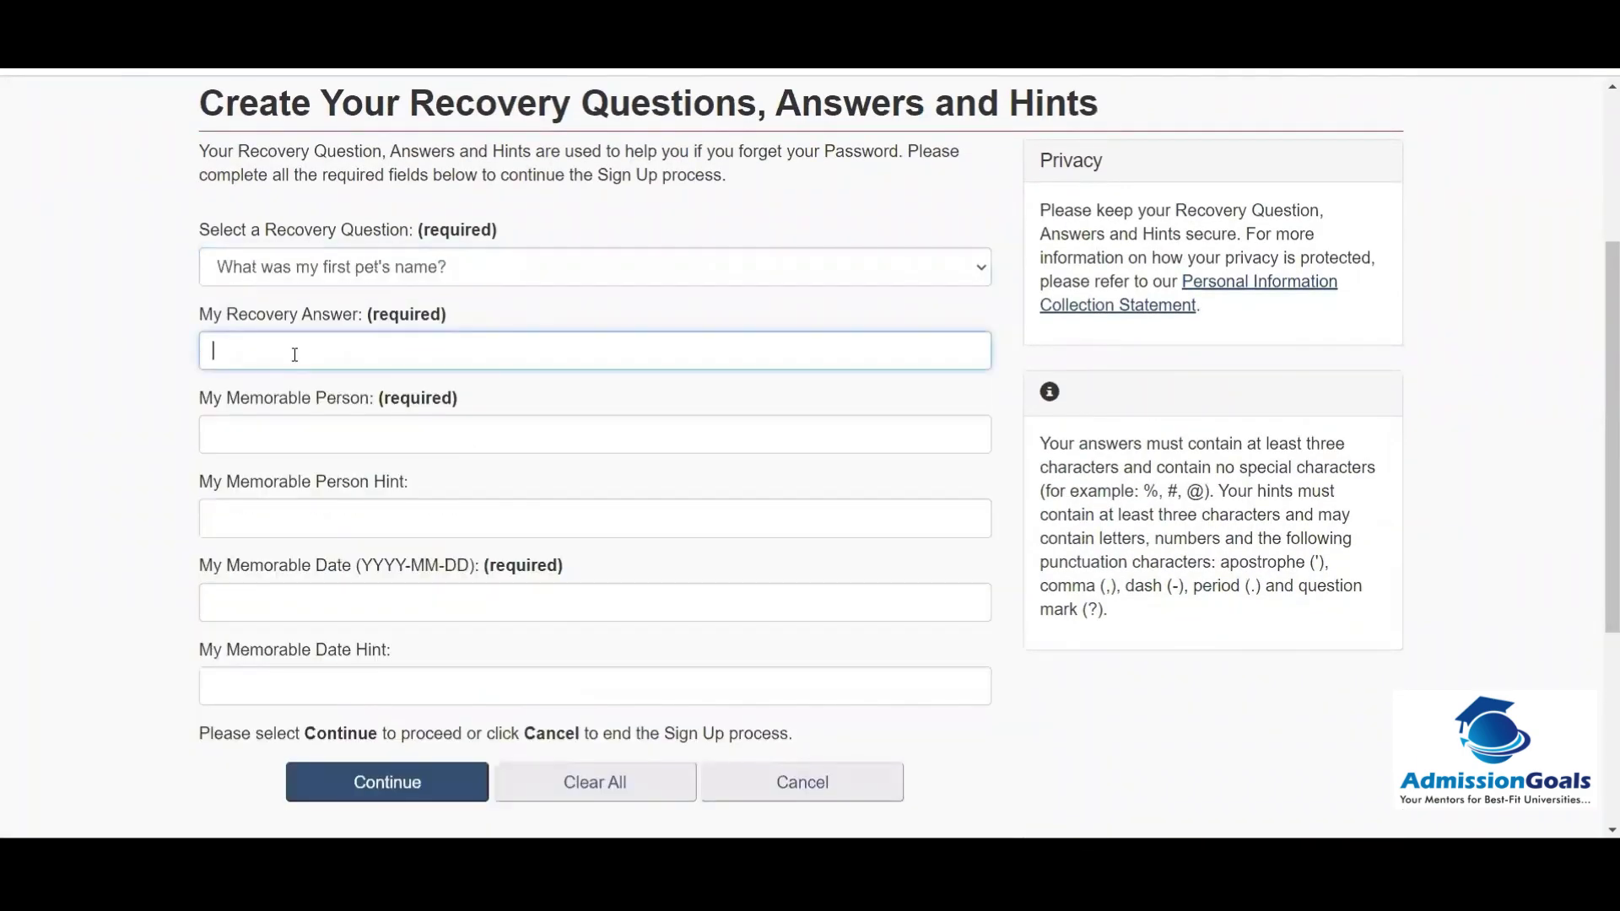
pyautogui.click(255, 448)
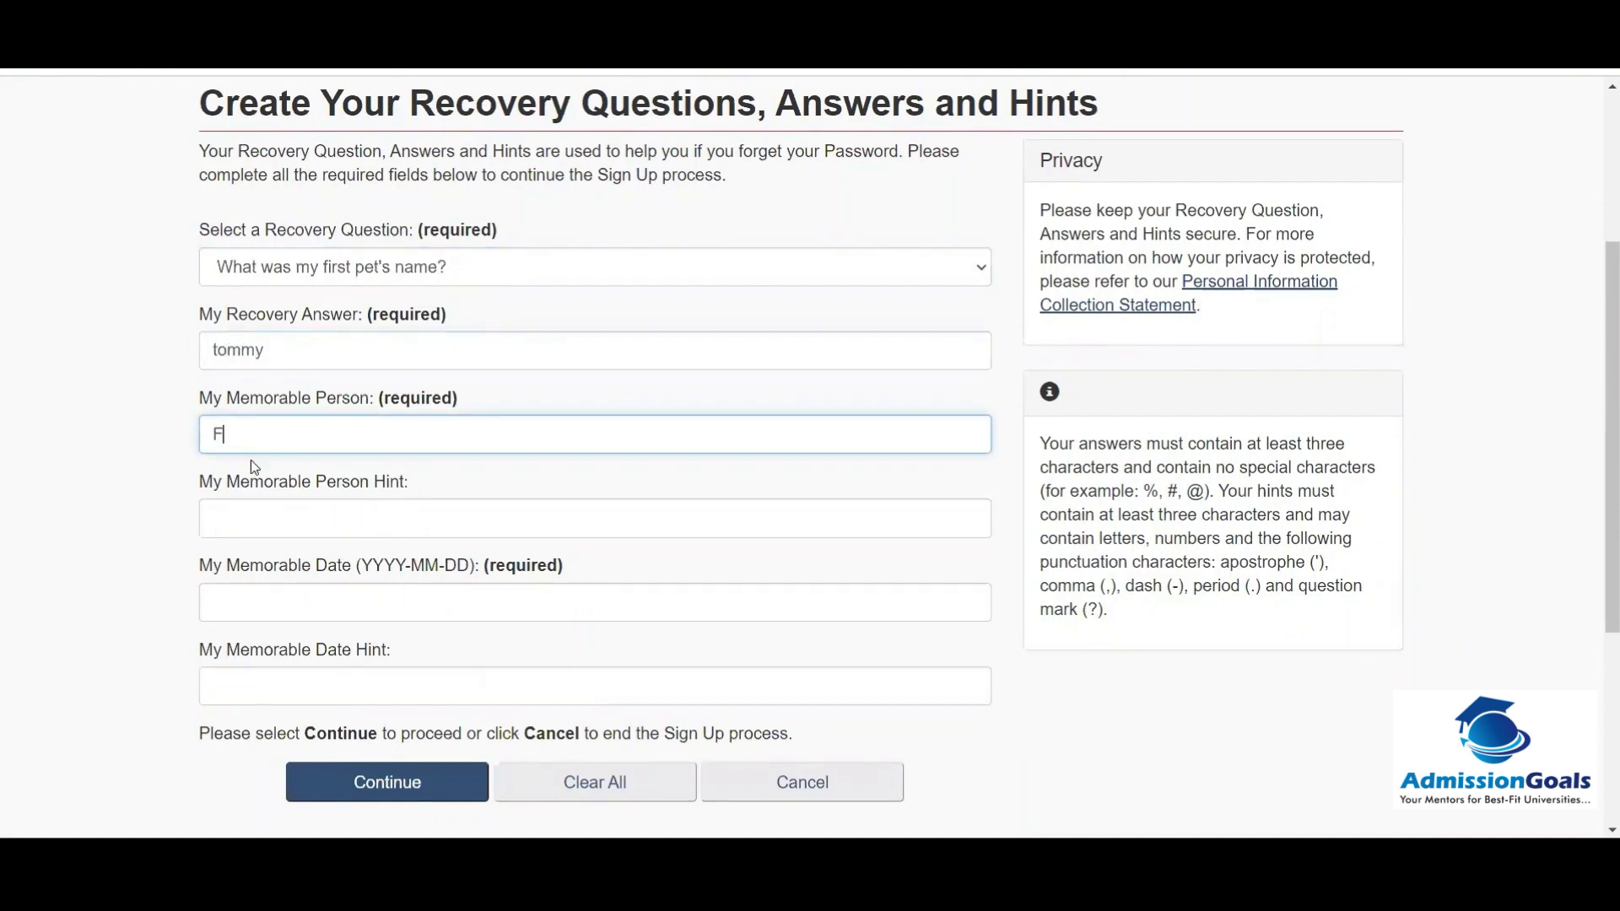
pyautogui.click(237, 523)
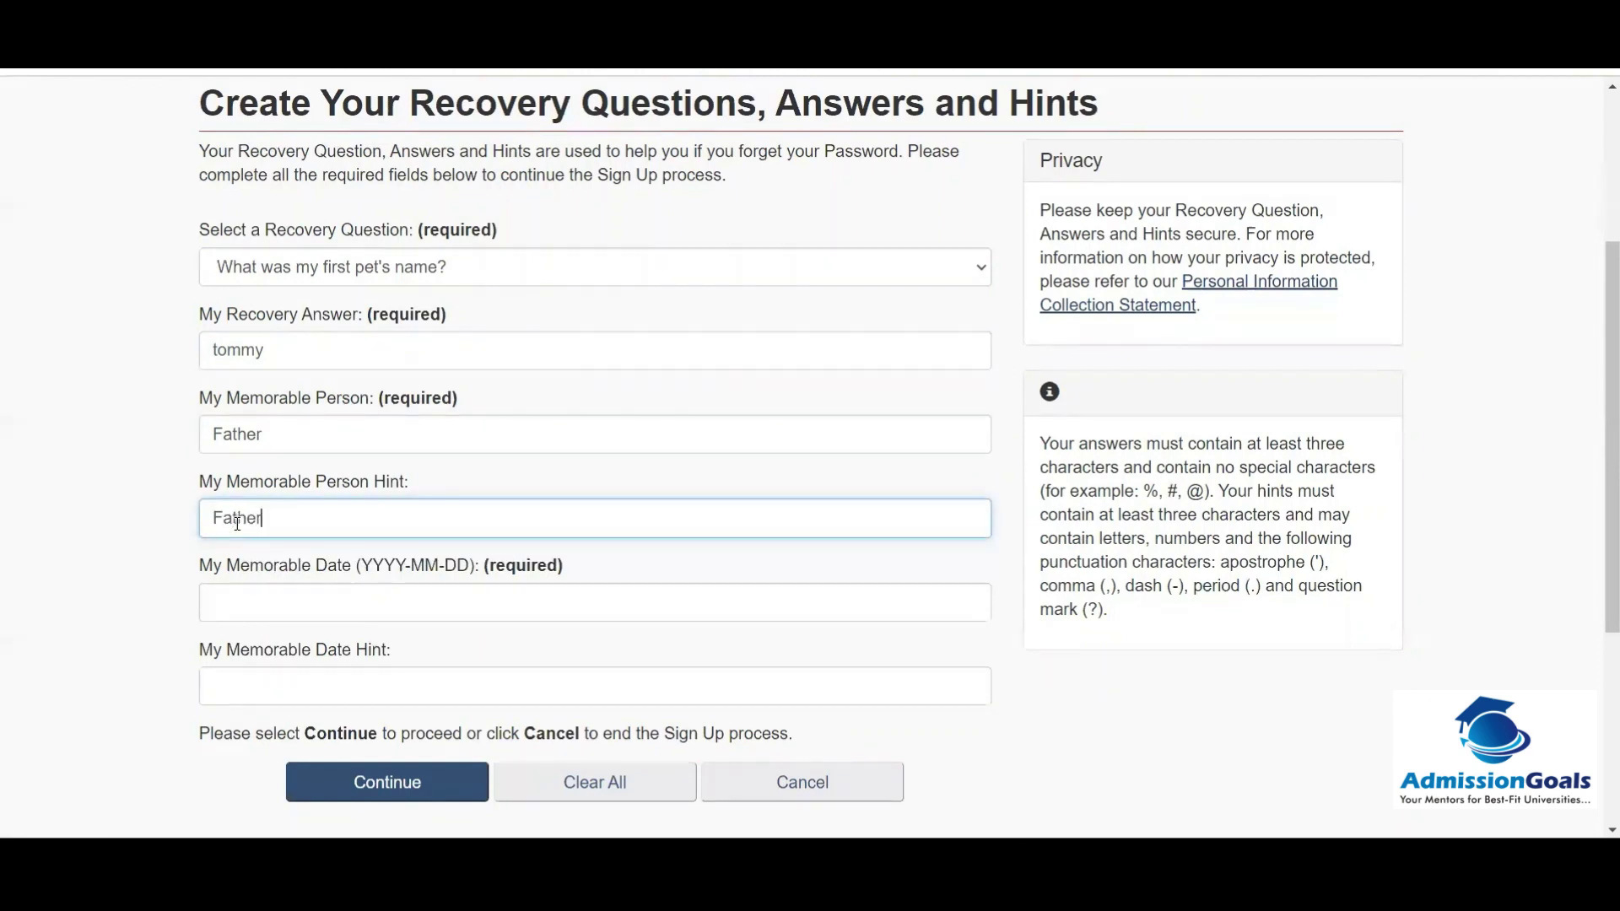
pyautogui.click(241, 606)
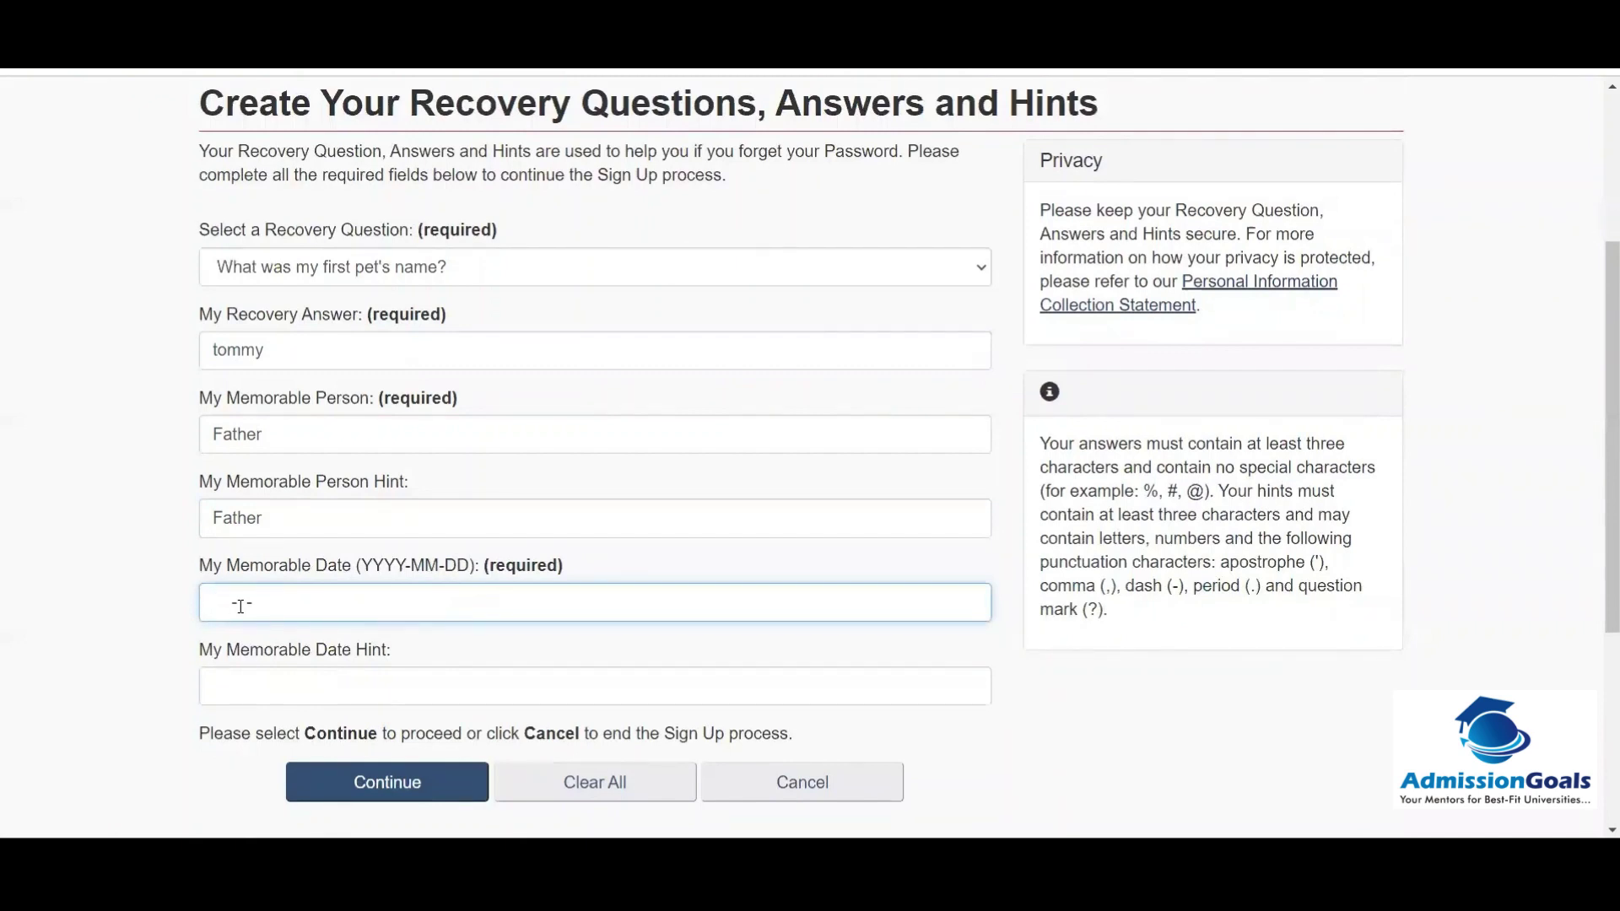
pyautogui.press('Tab')
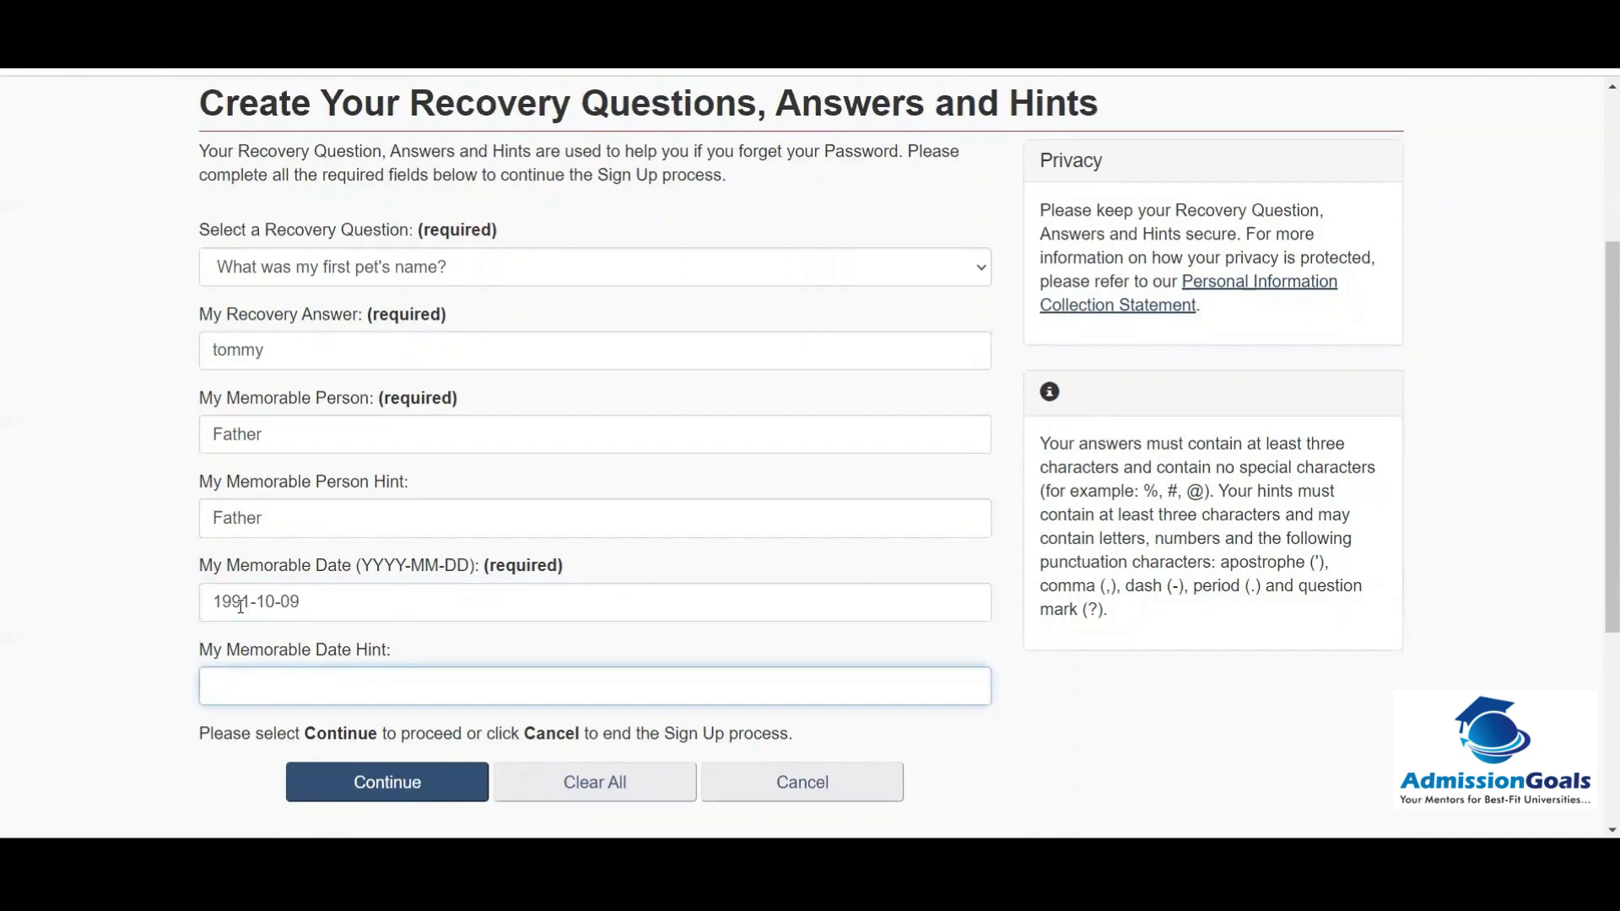
pyautogui.click(84, 712)
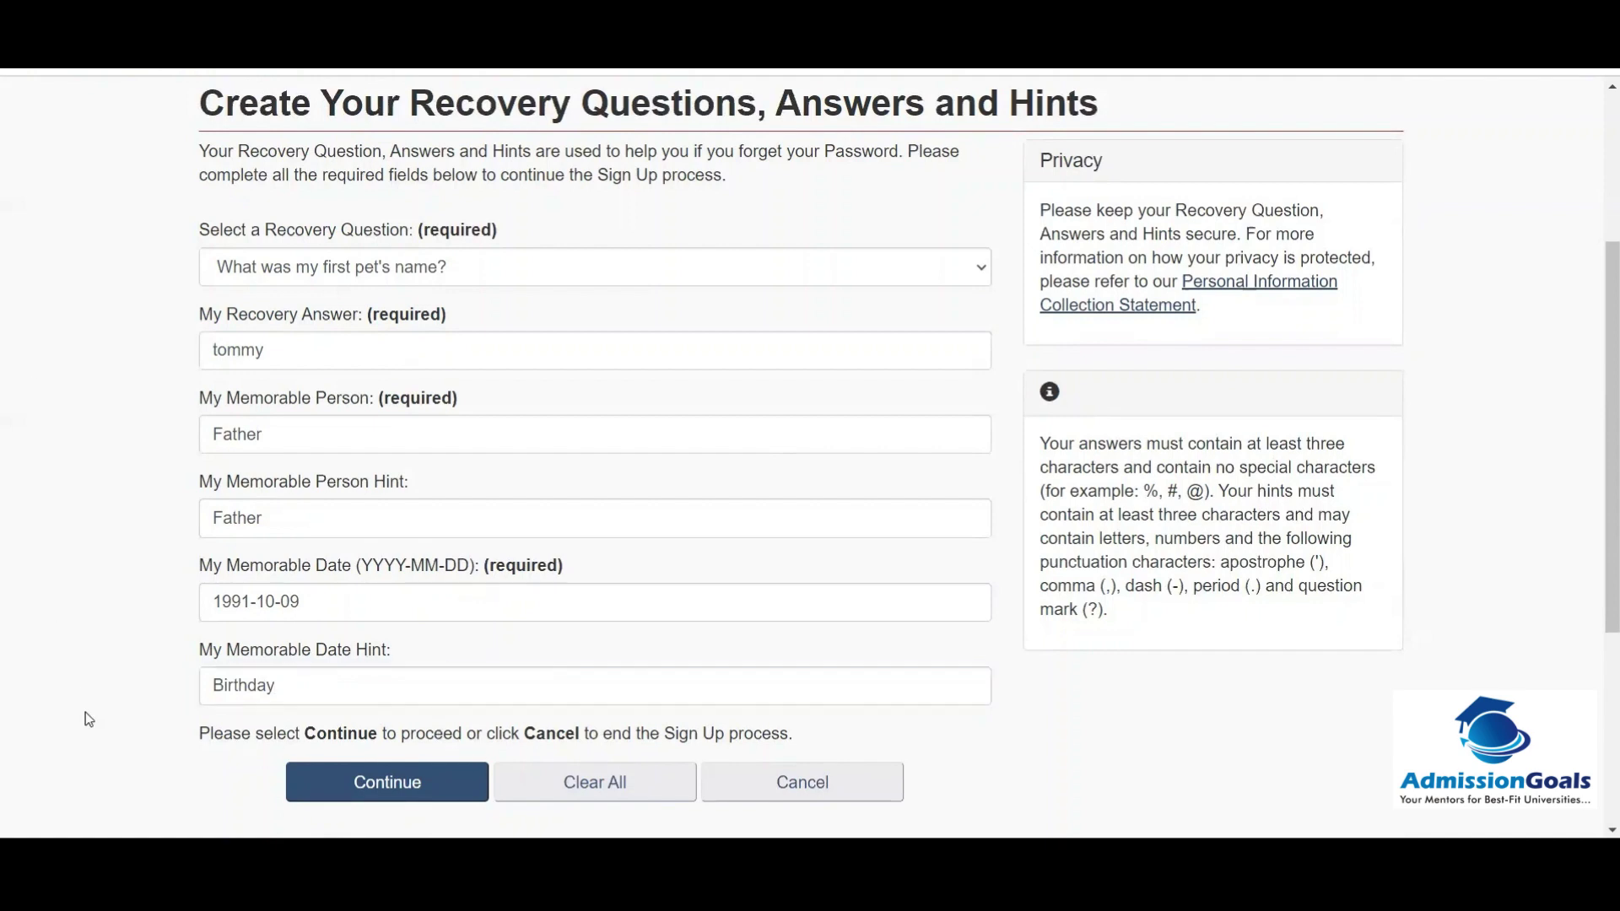
# Step: Submit the recovery details, return to the Government of Canada service, and accept its terms
pyautogui.click(340, 784)
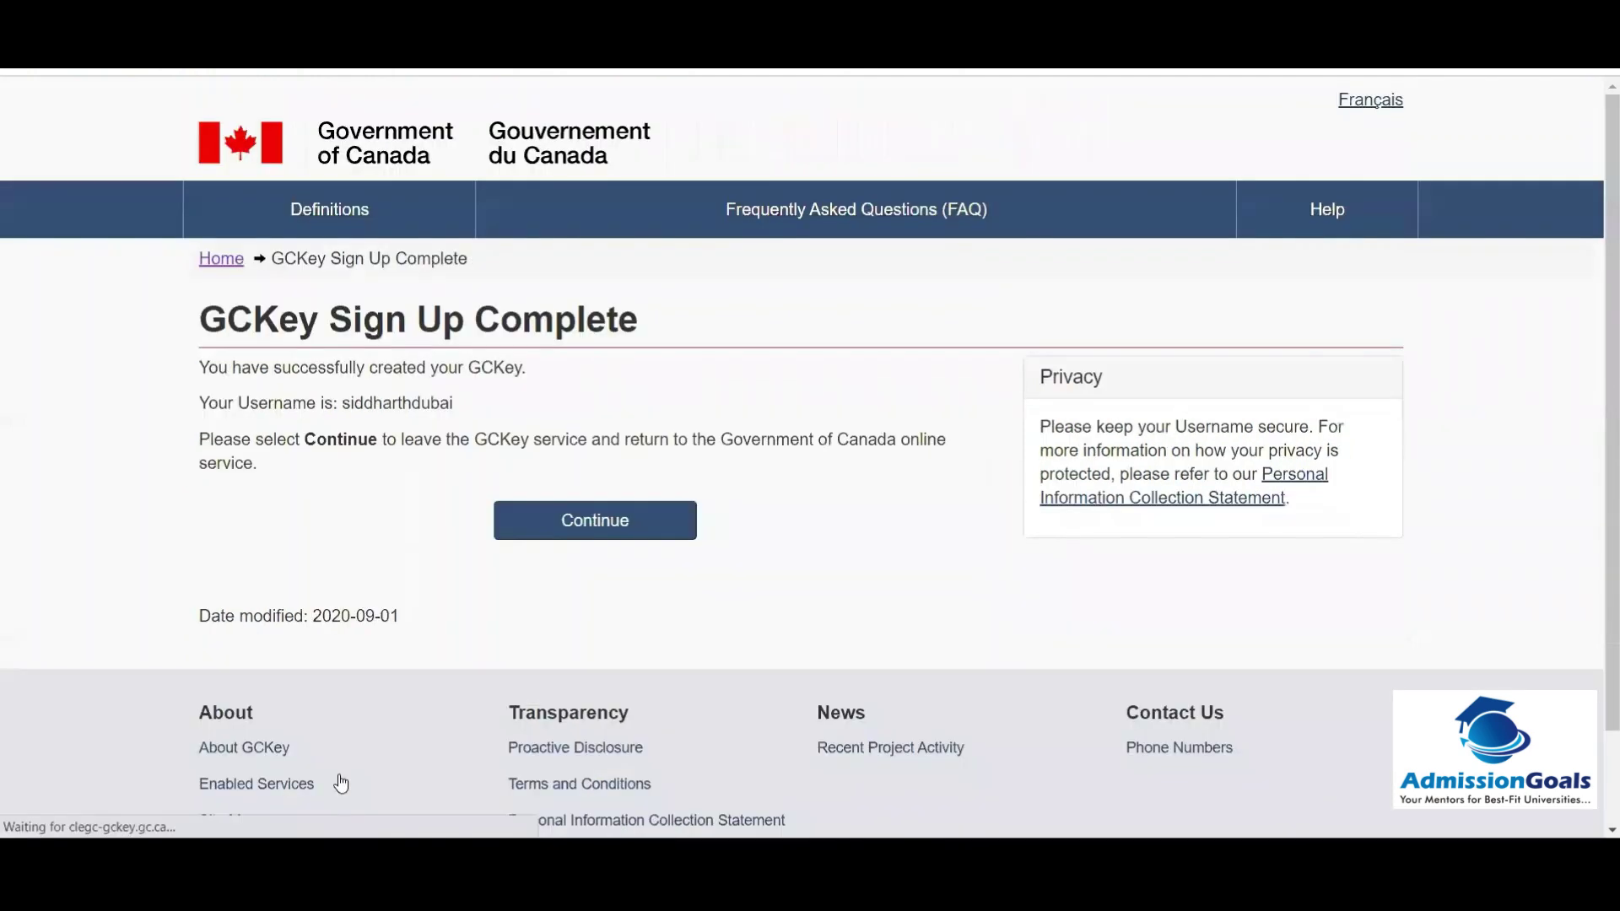
pyautogui.click(582, 528)
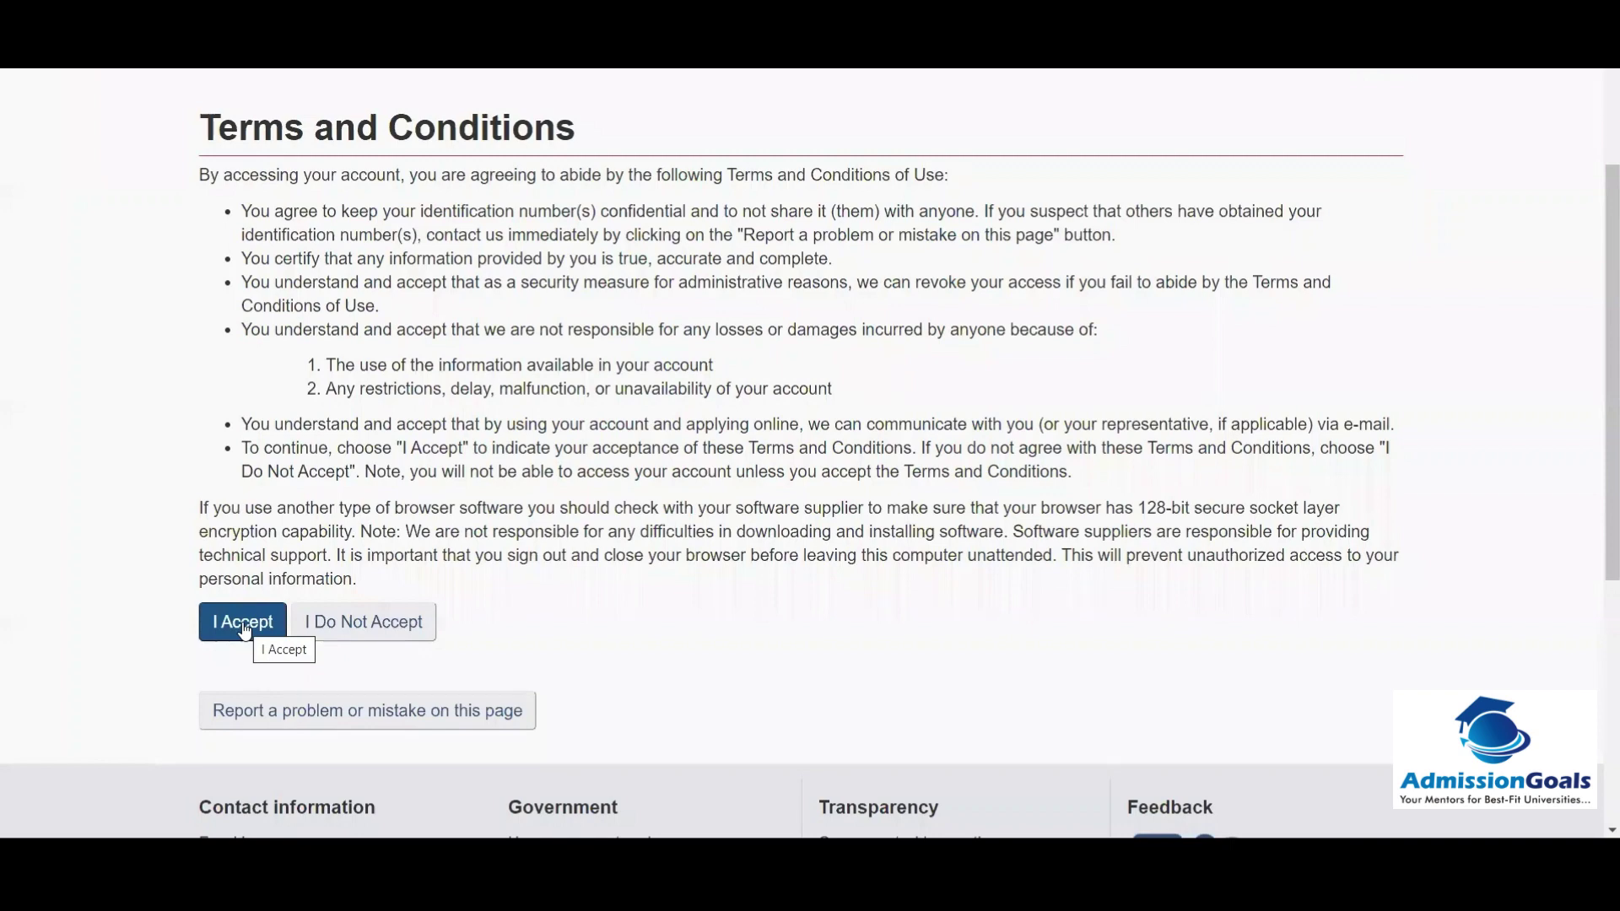
pyautogui.click(244, 626)
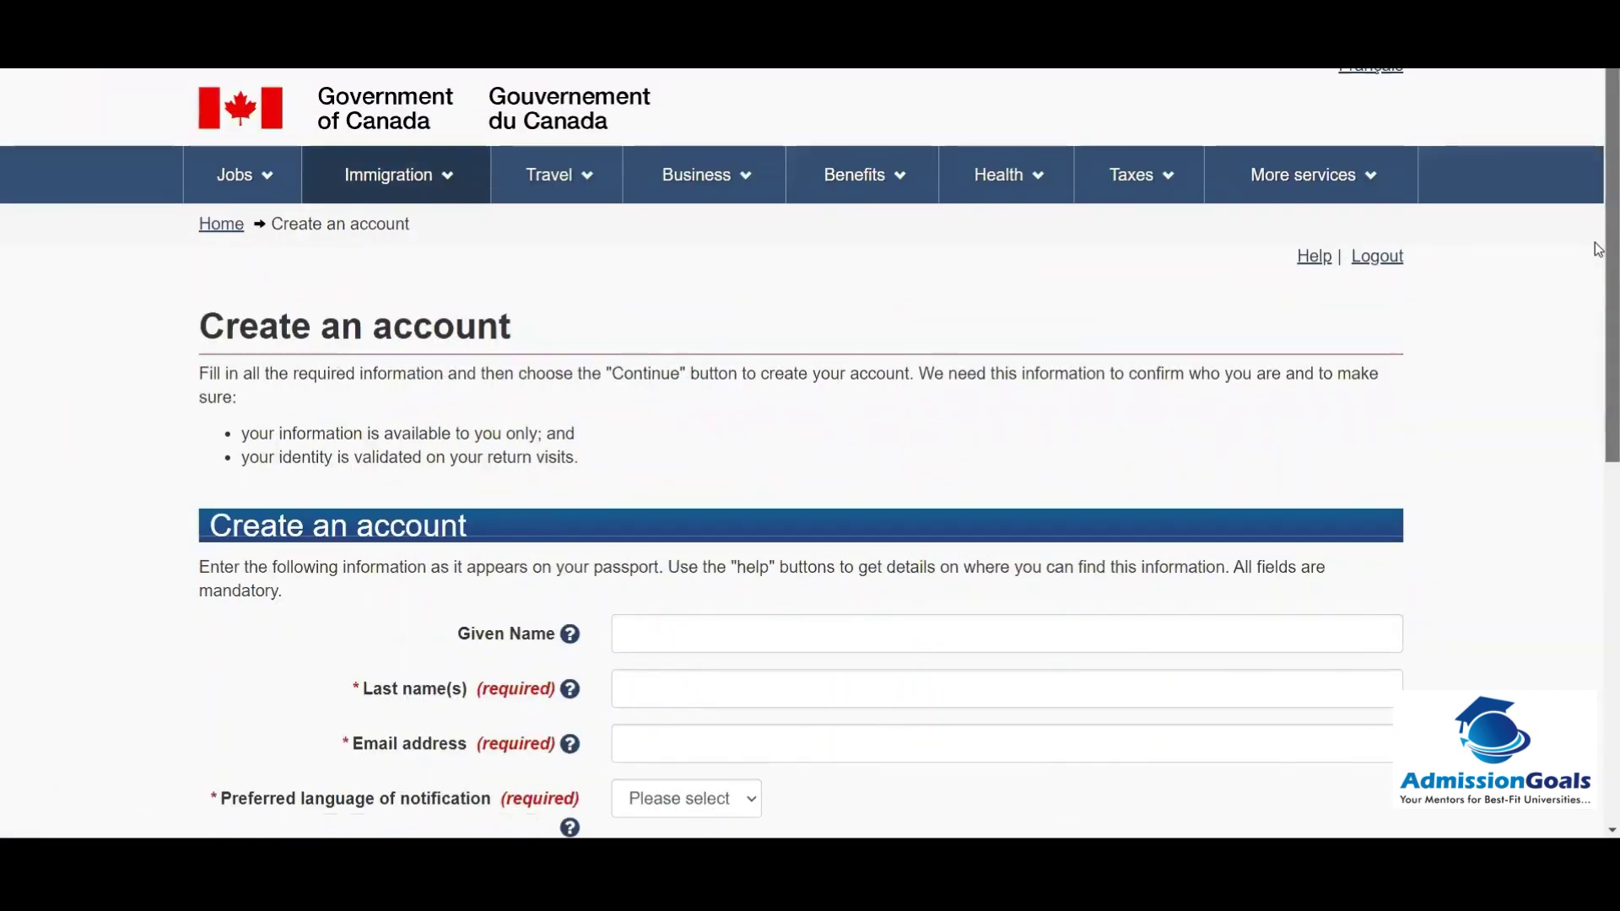
# Step: Fill in the account holder's given name, last name and e-mail address
pyautogui.scroll(-3, 1597, 358)
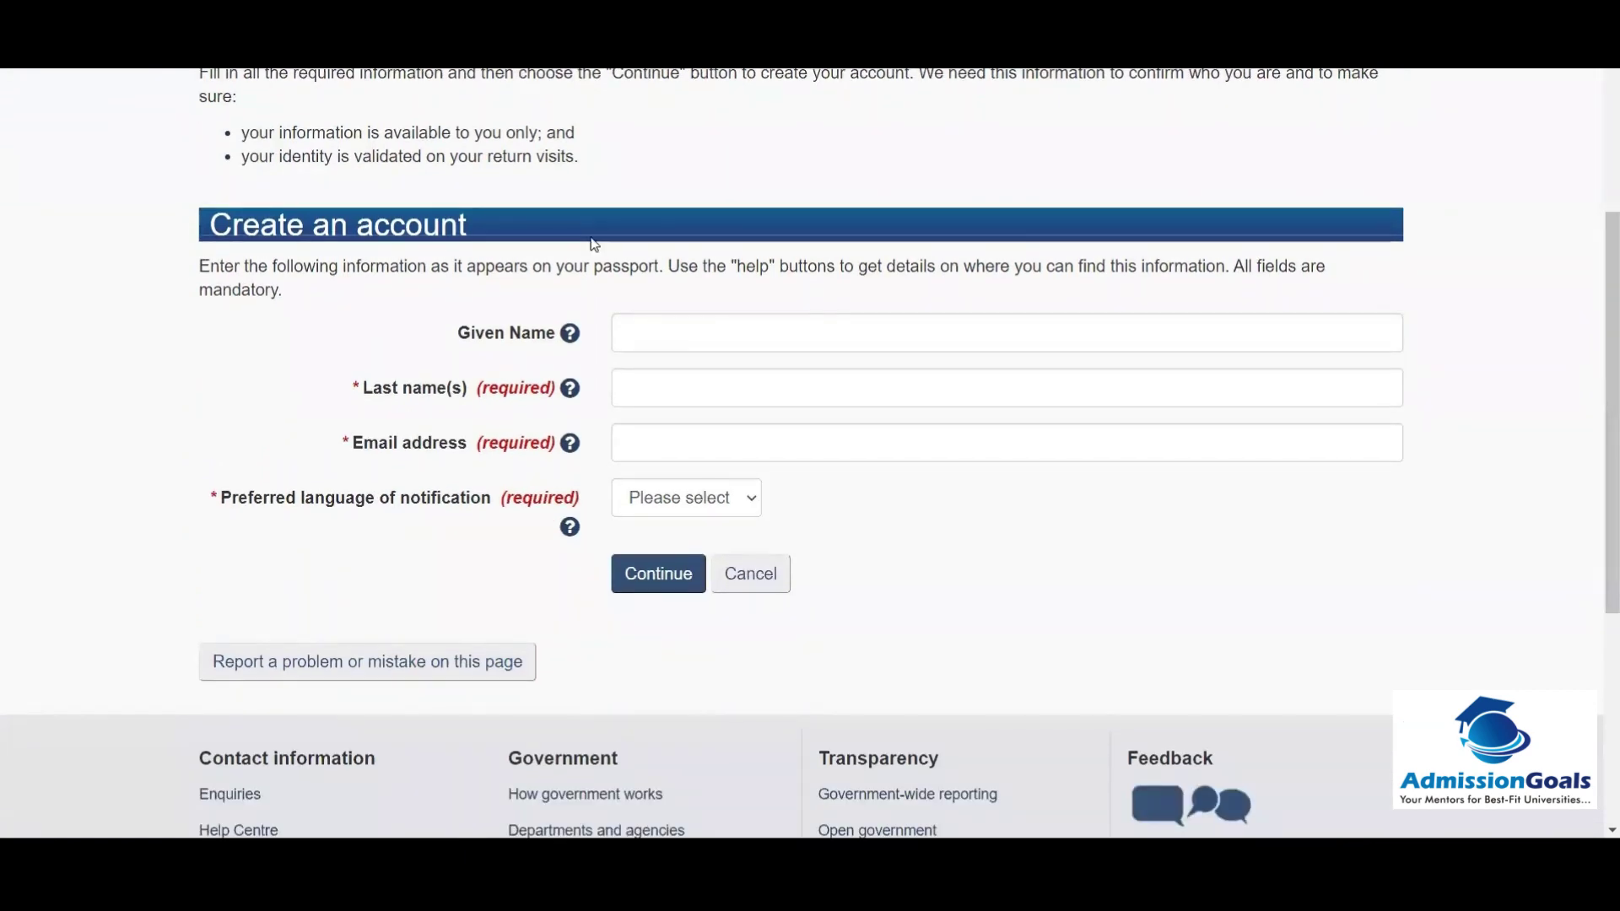
pyautogui.click(680, 328)
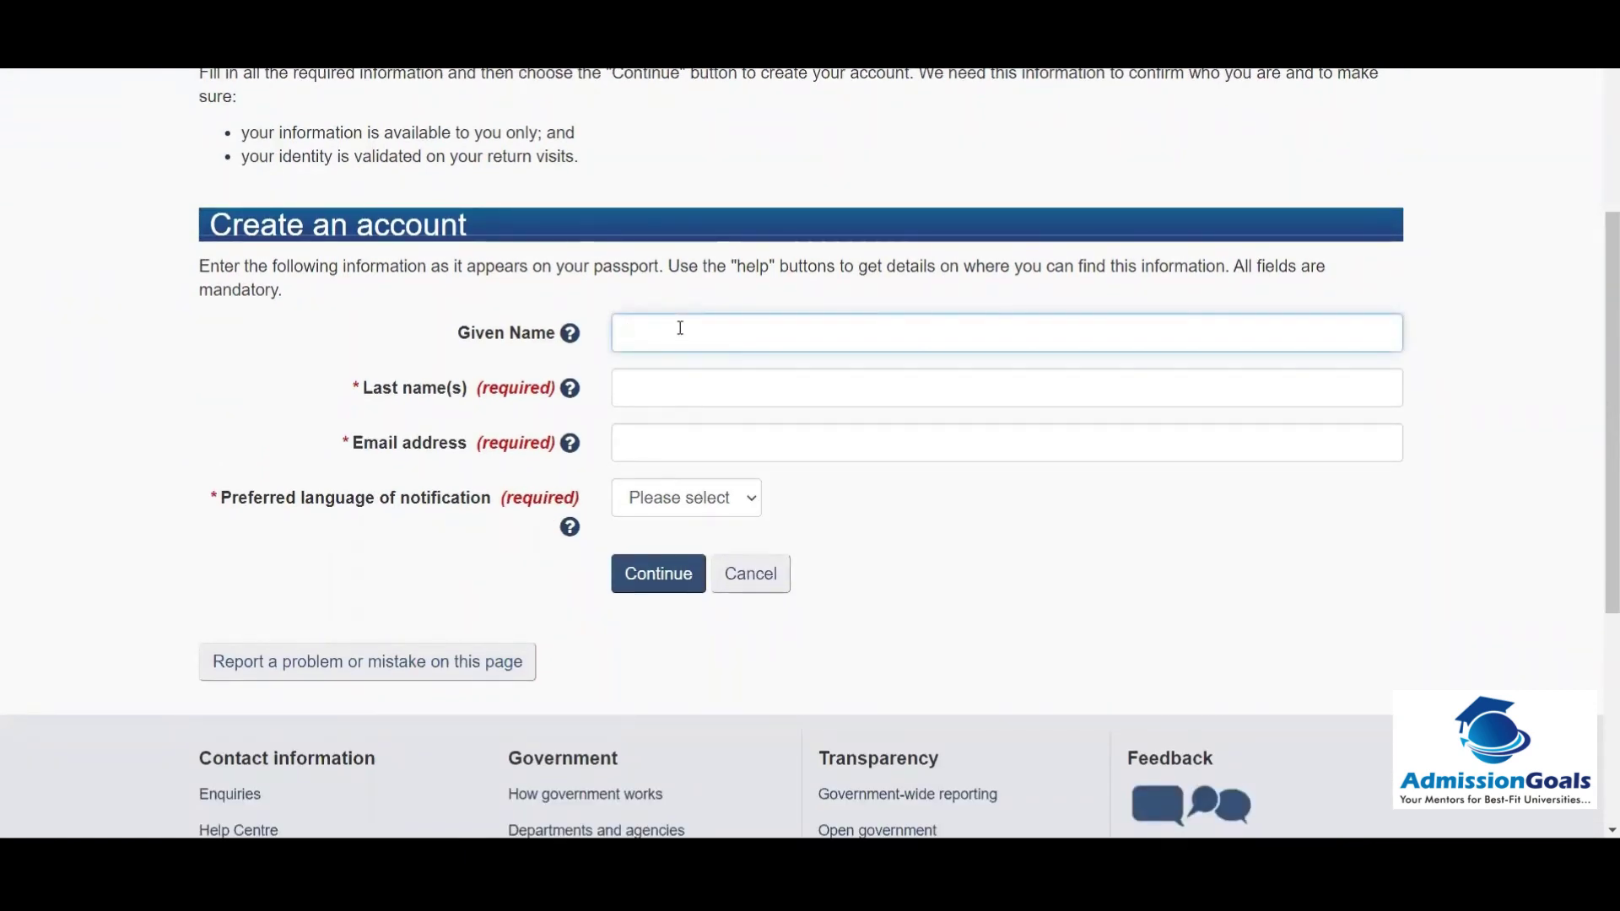
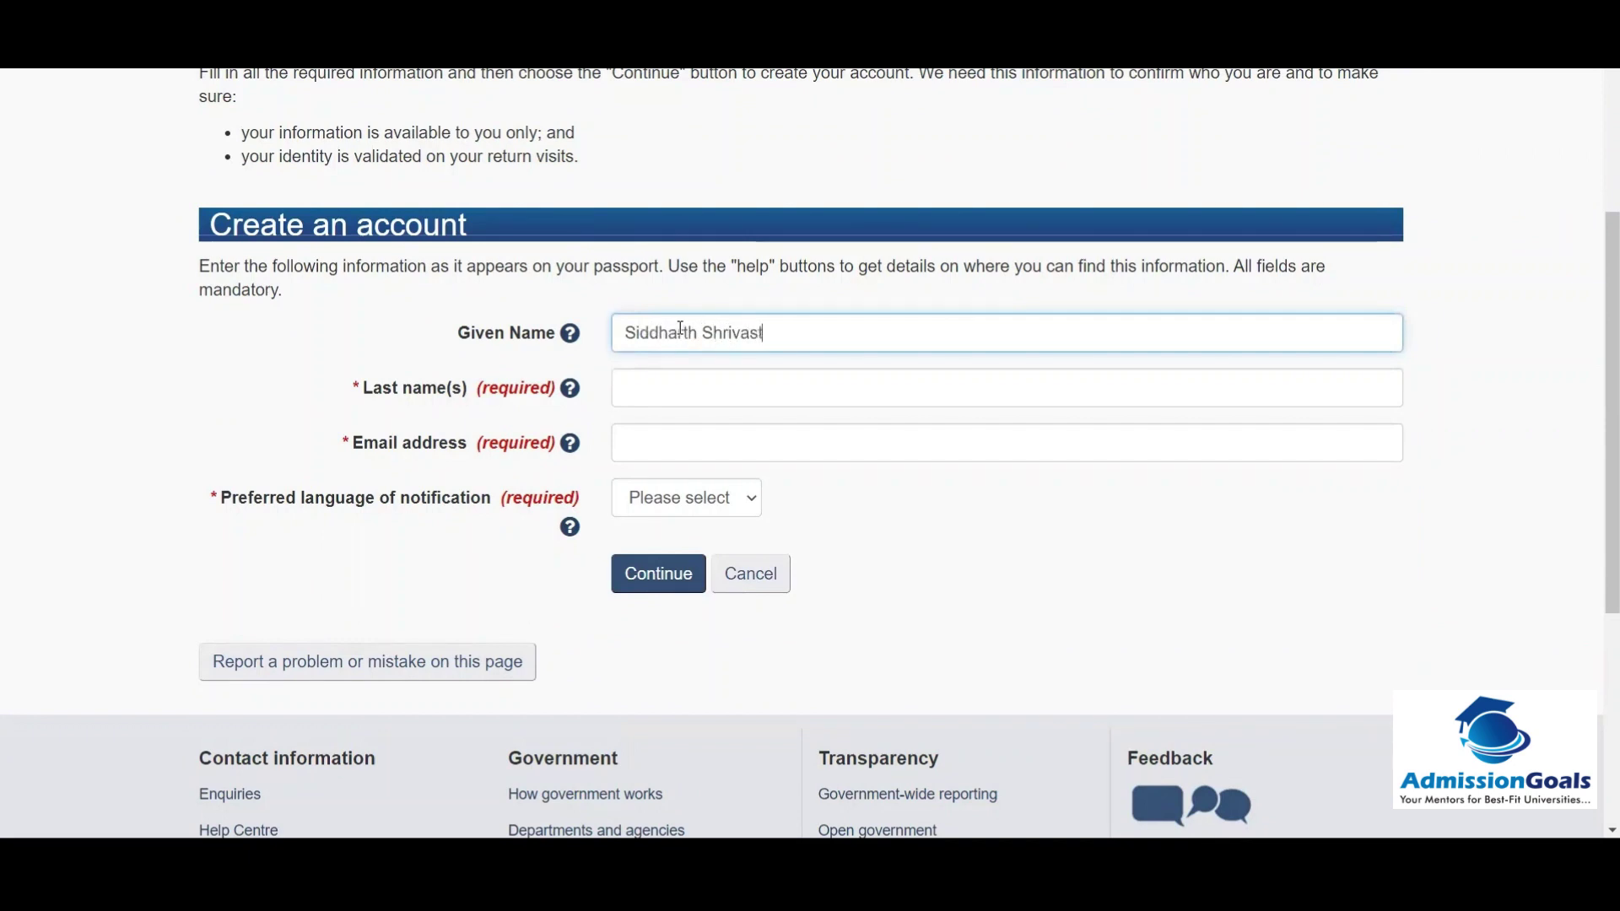
pyautogui.press('Tab')
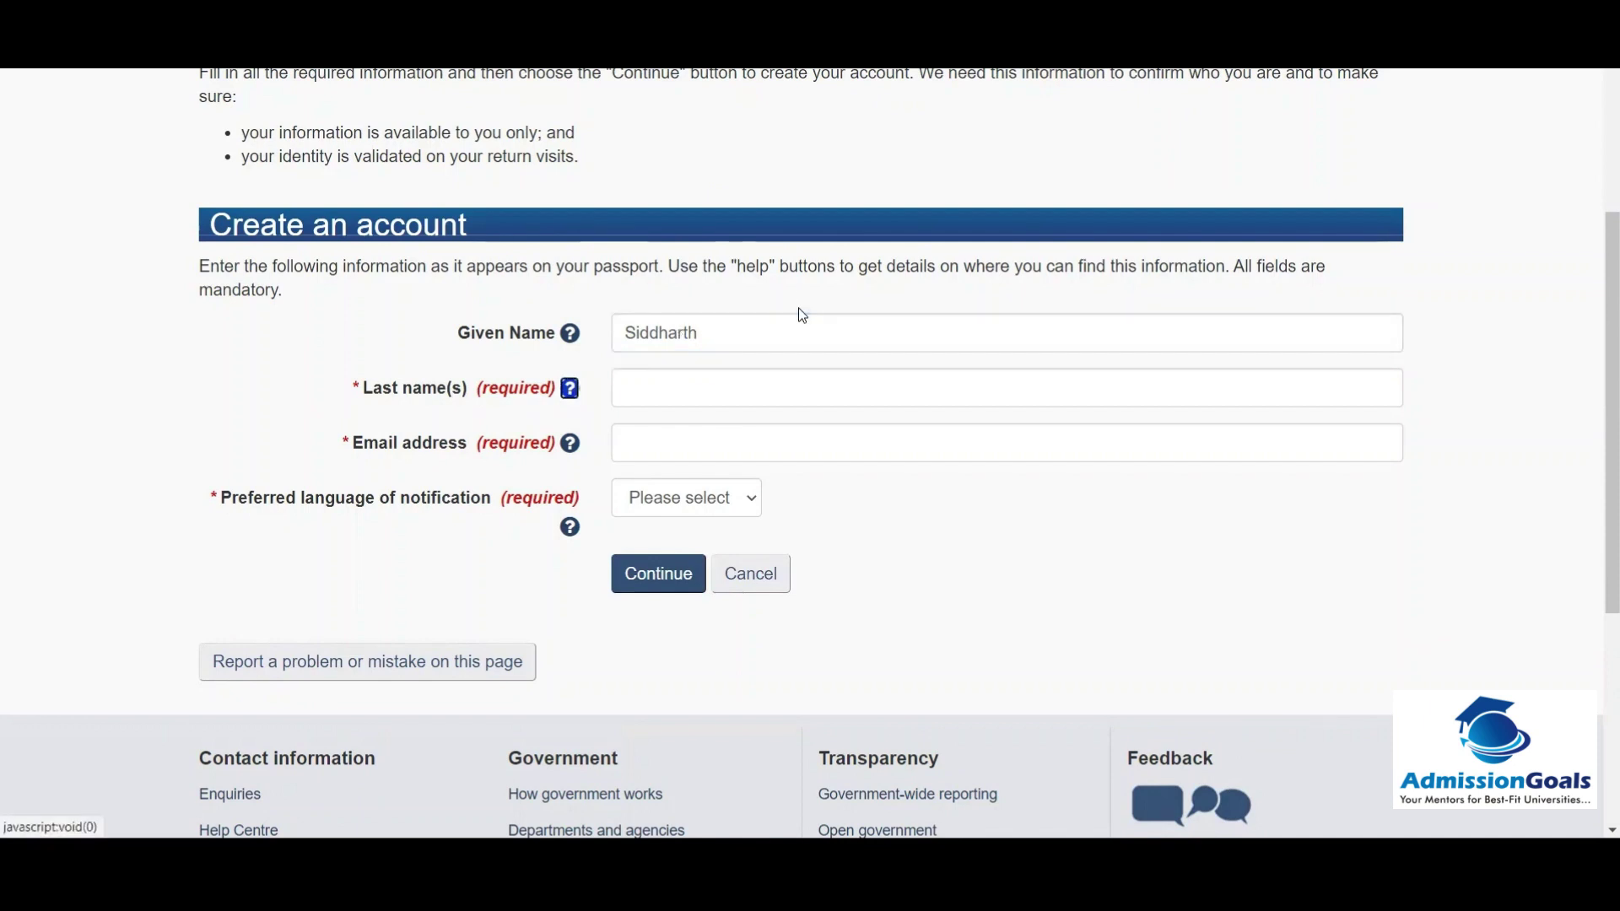
pyautogui.press('Tab')
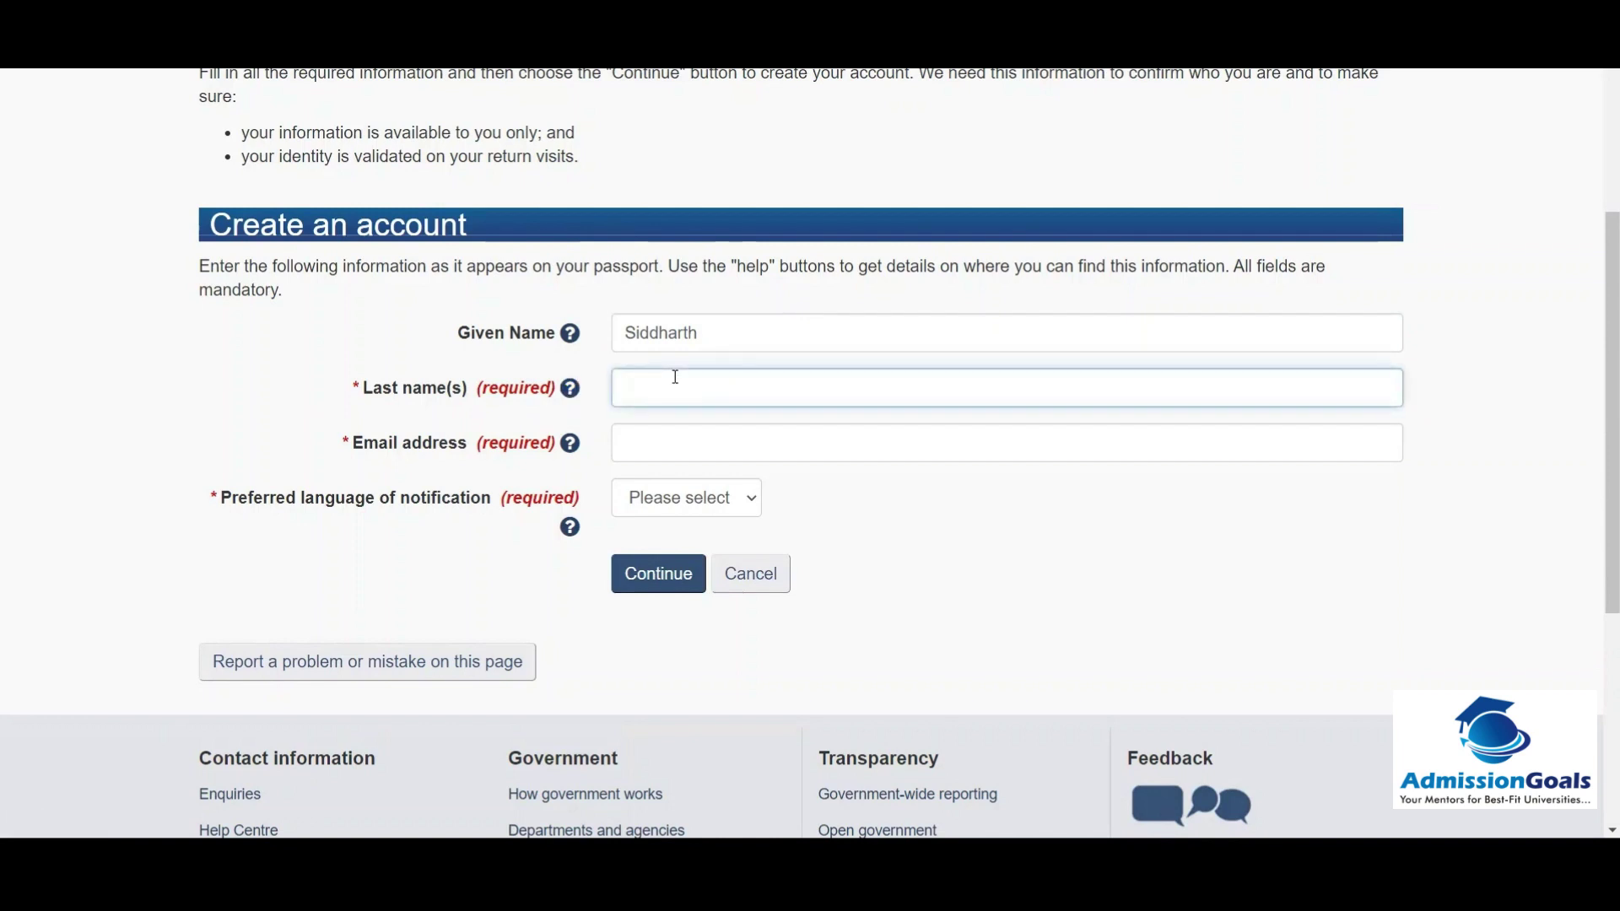
pyautogui.write('Shrivasytav')
pyautogui.click(641, 449)
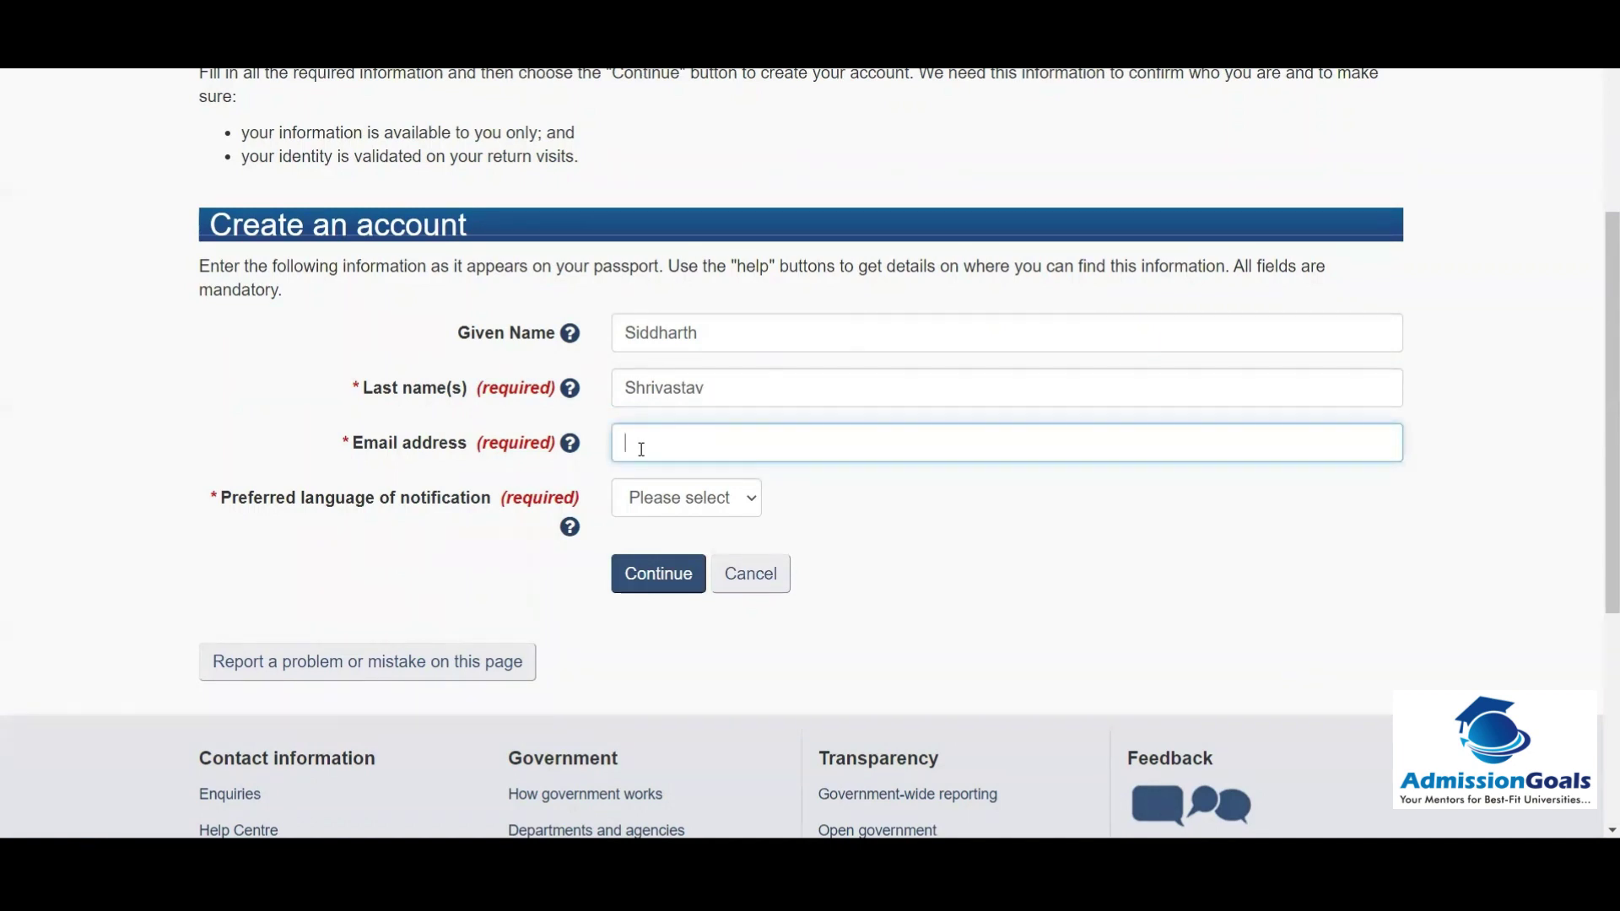
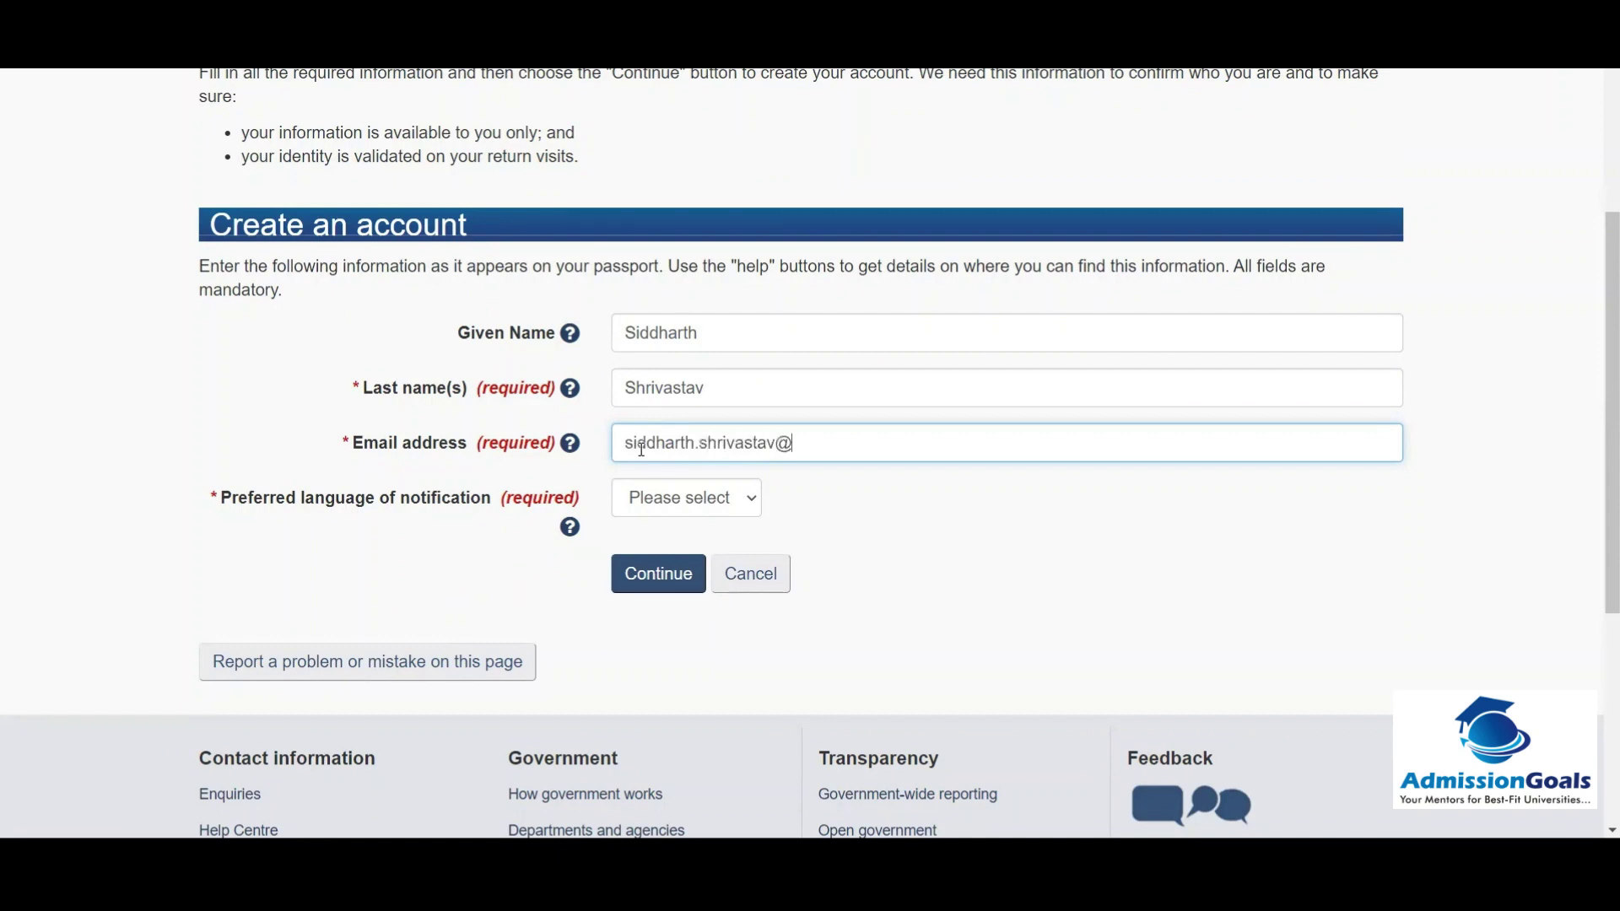
# Step: Set the notification language to English and submit the account details
pyautogui.click(738, 506)
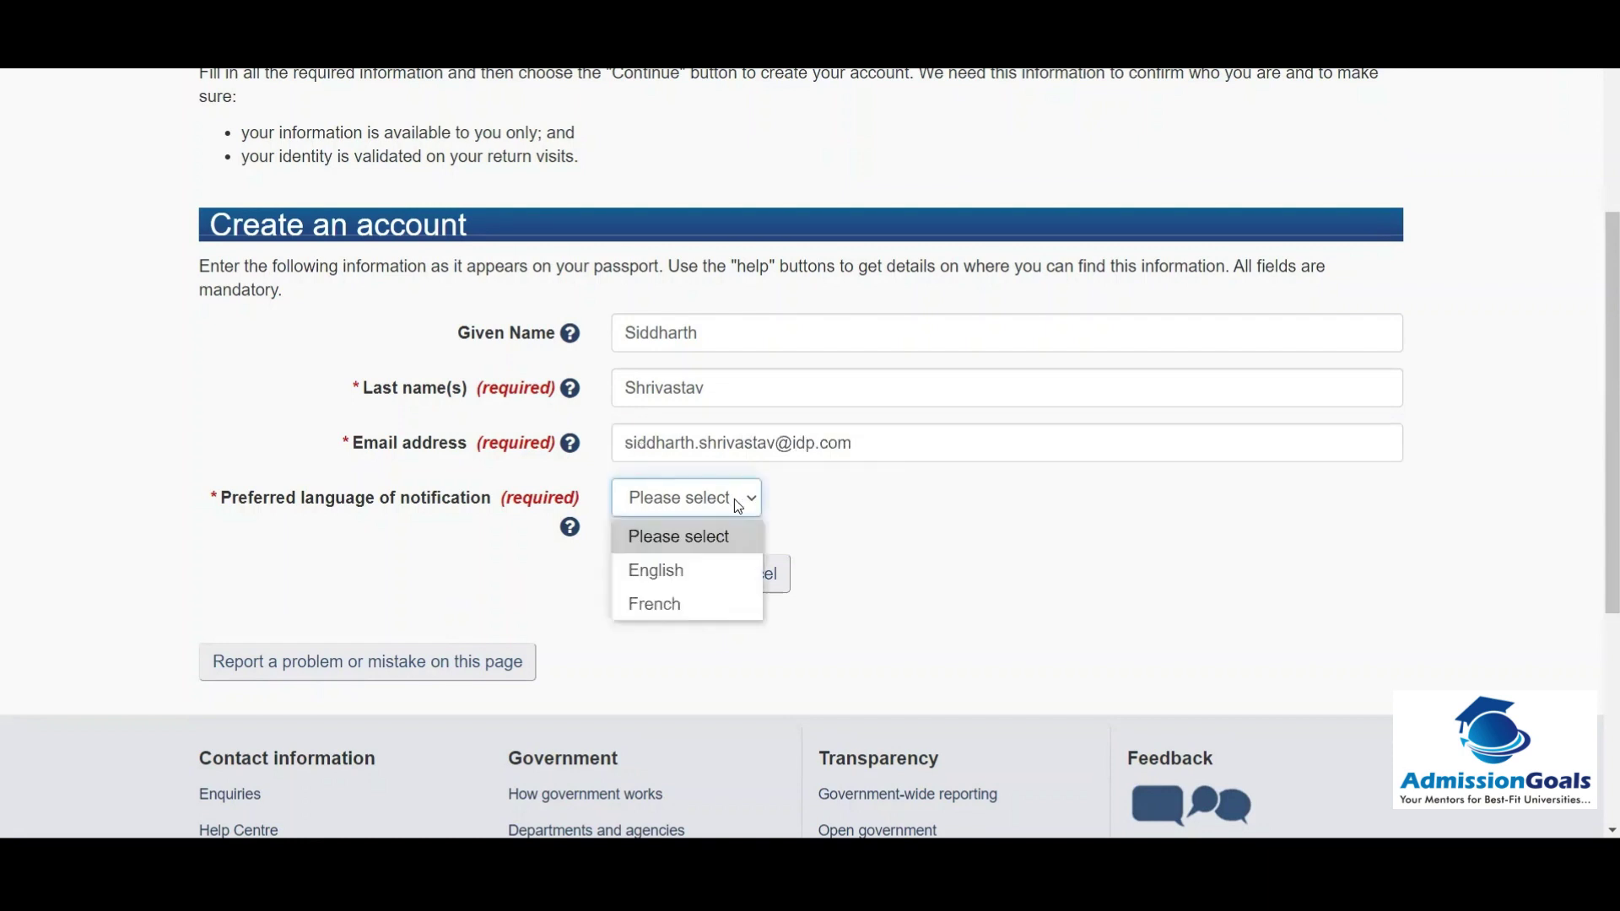
pyautogui.click(683, 570)
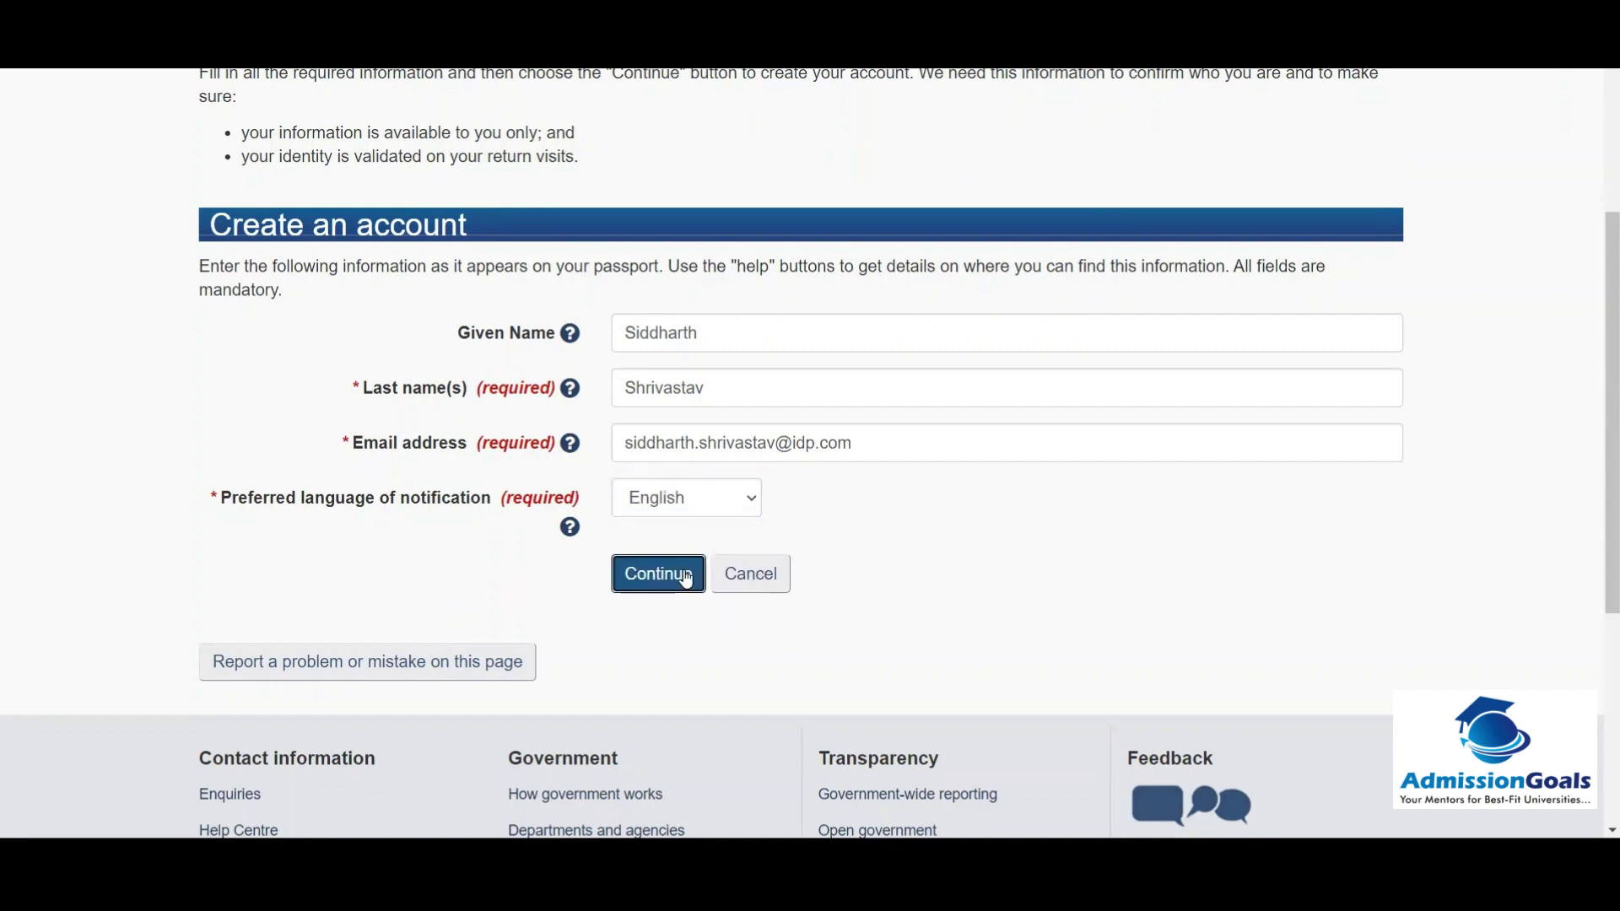
pyautogui.click(684, 571)
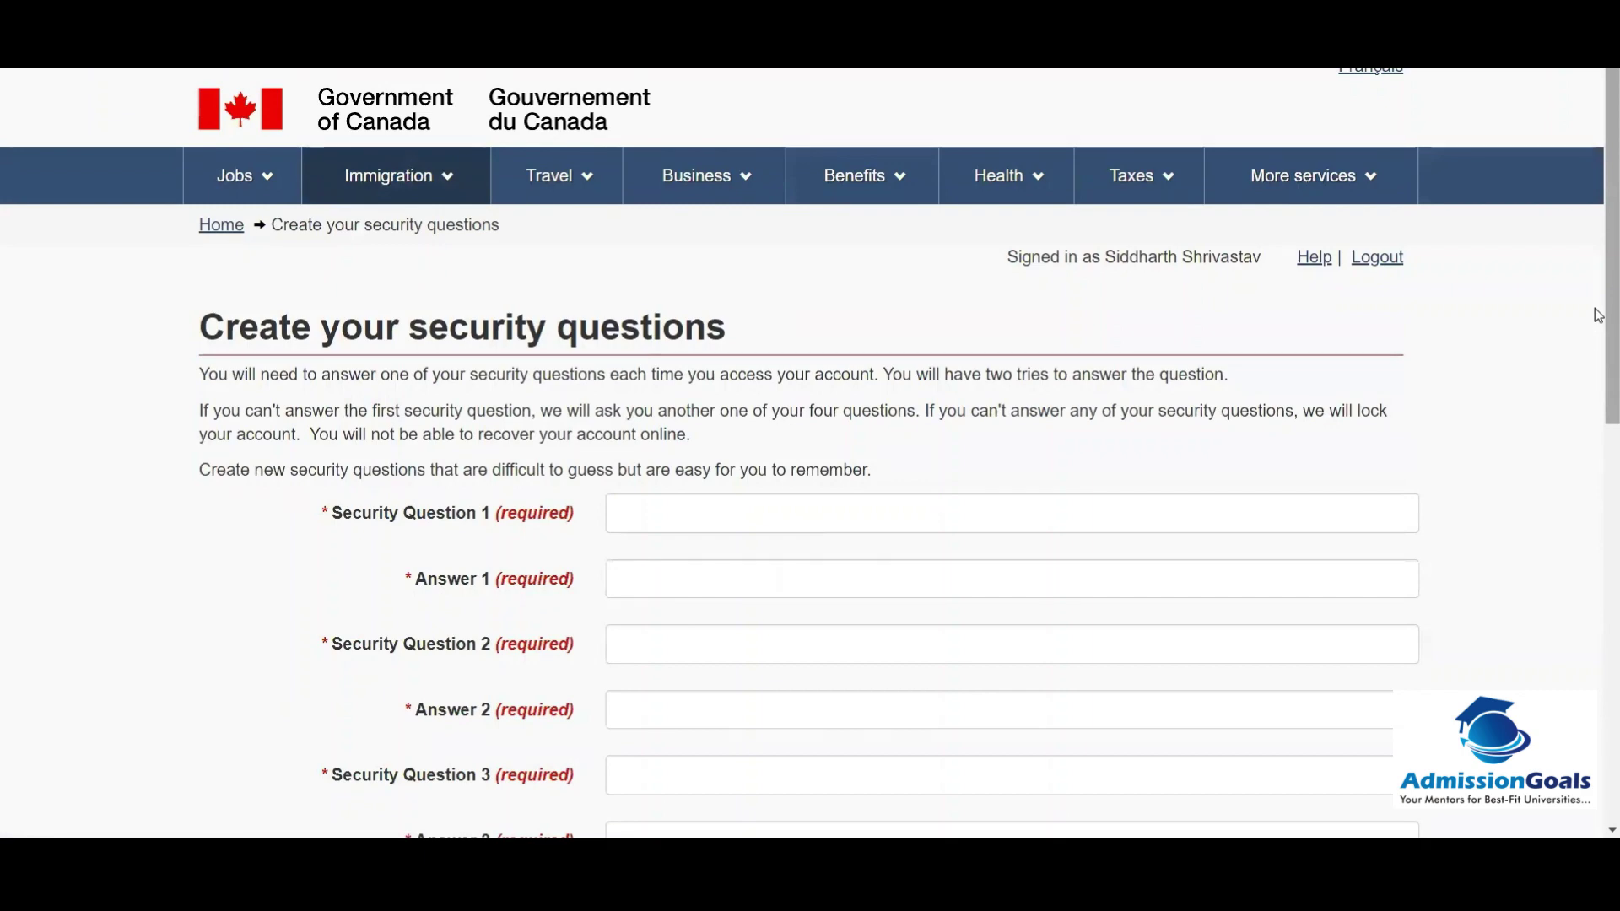
# Step: Enter the first two security questions, on preferred colour and preferred country, with their answers
pyautogui.scroll(-1, 1597, 342)
pyautogui.scroll(-3, 1596, 404)
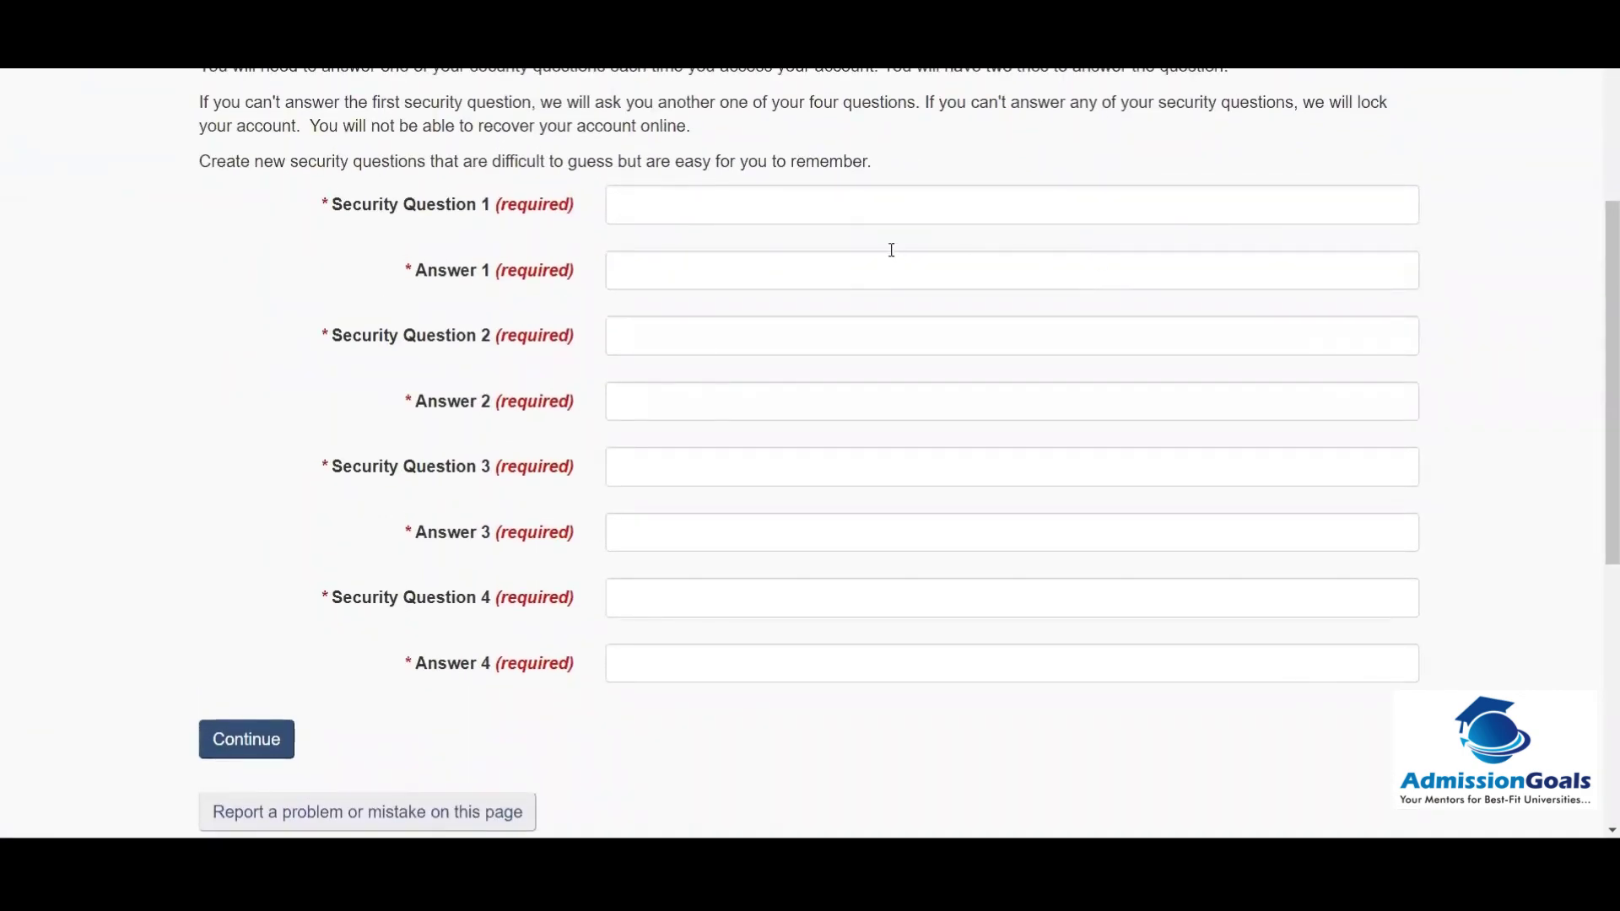
pyautogui.click(705, 207)
pyautogui.write('P')
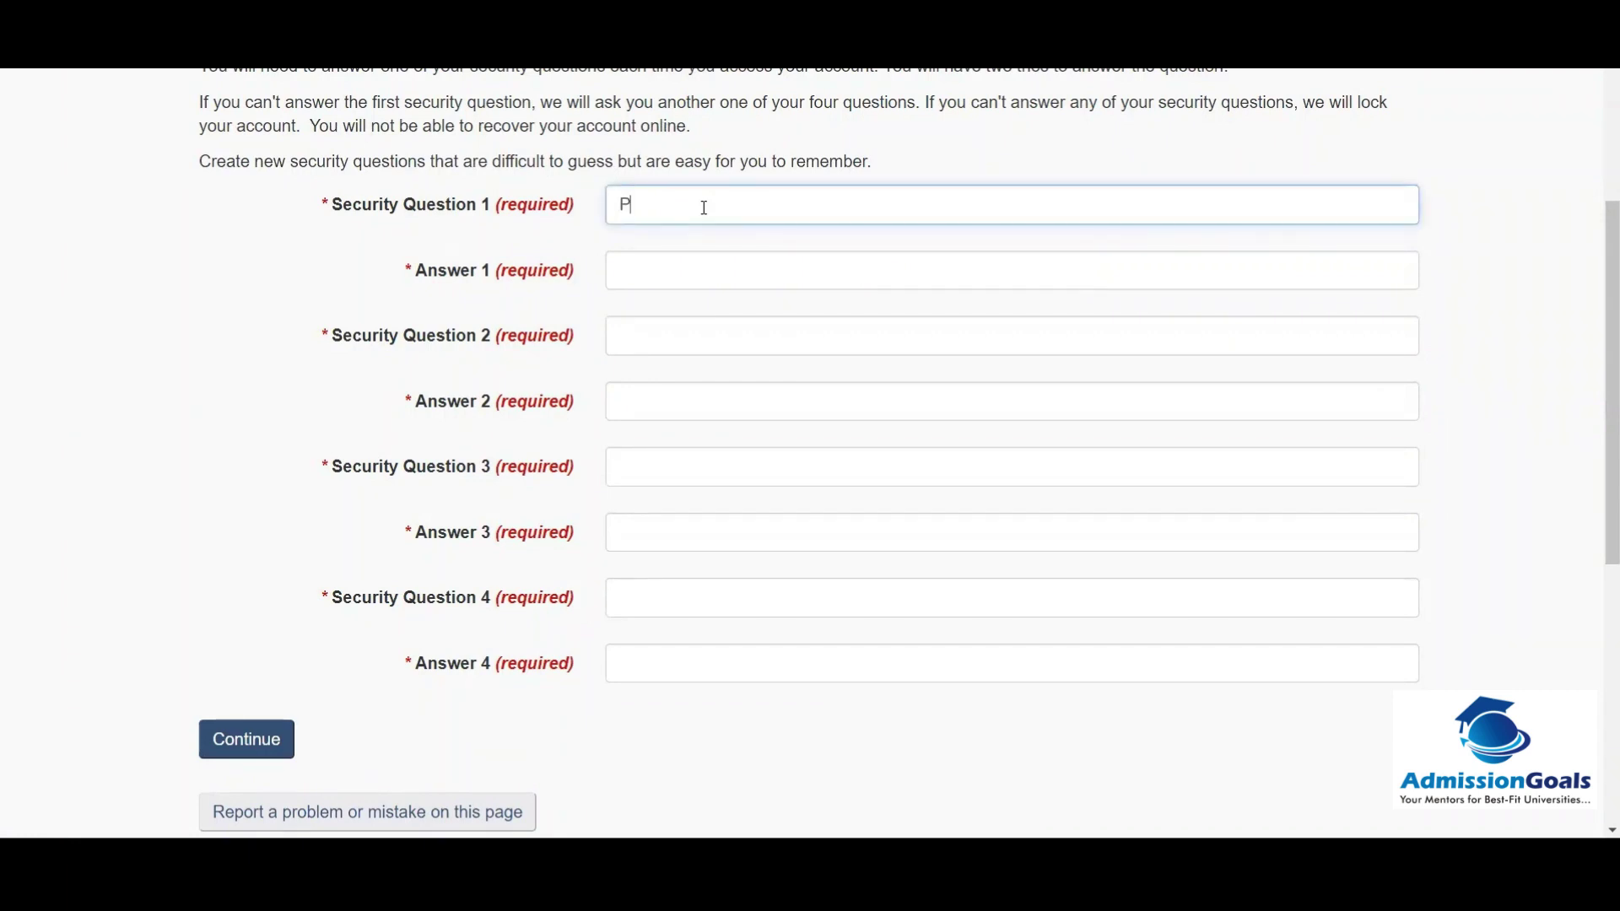
pyautogui.write('referred Color')
pyautogui.press('Tab')
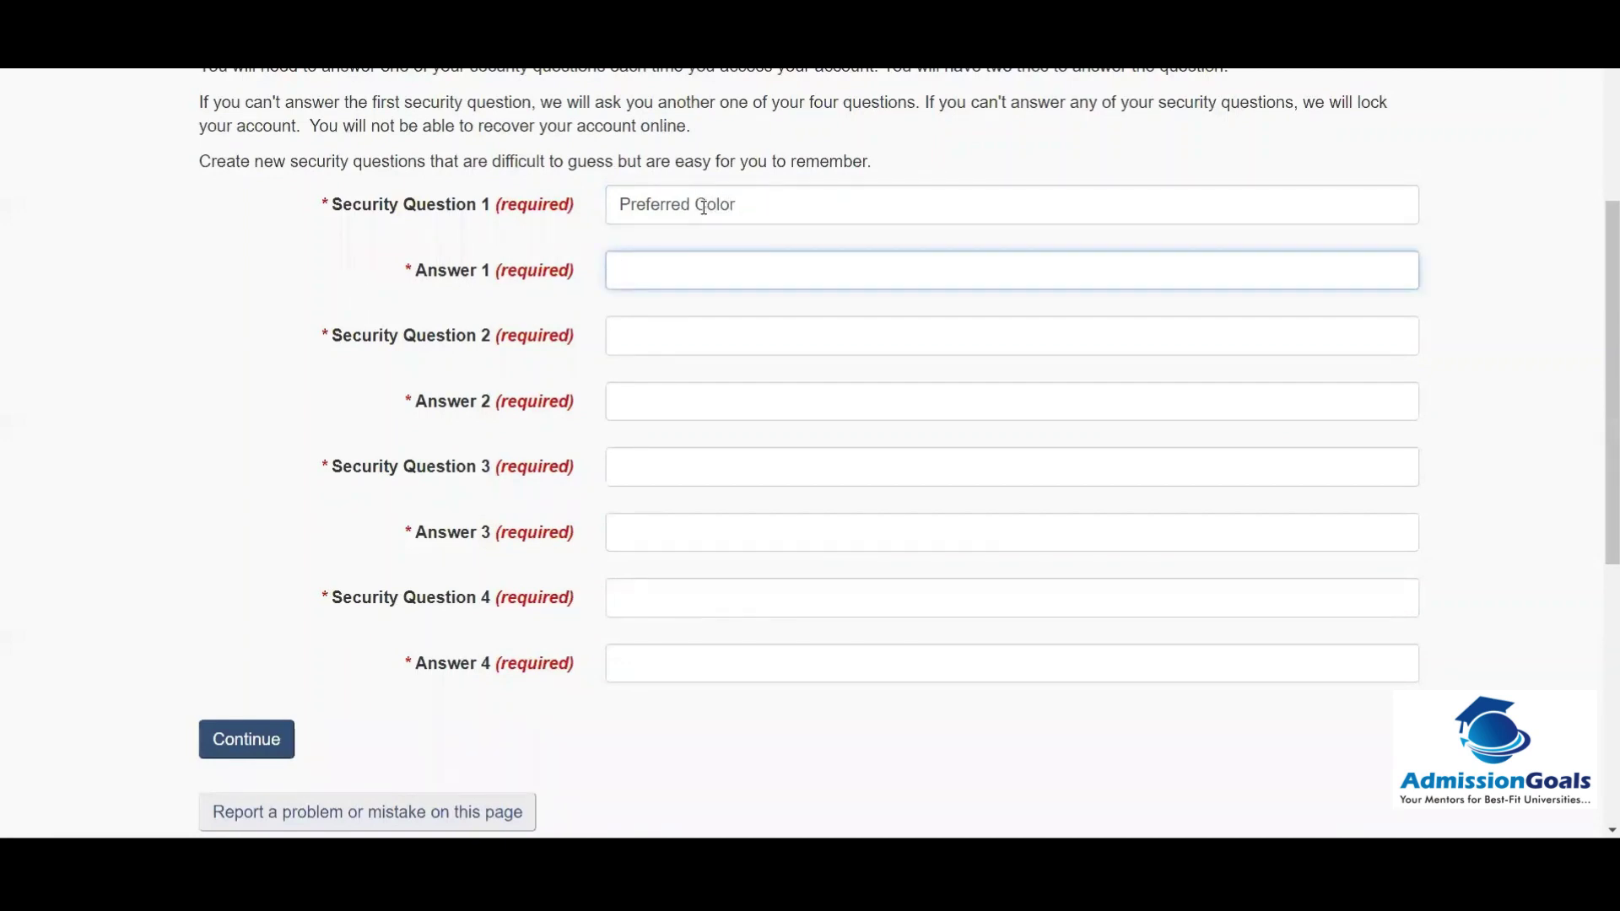
pyautogui.press('Tab')
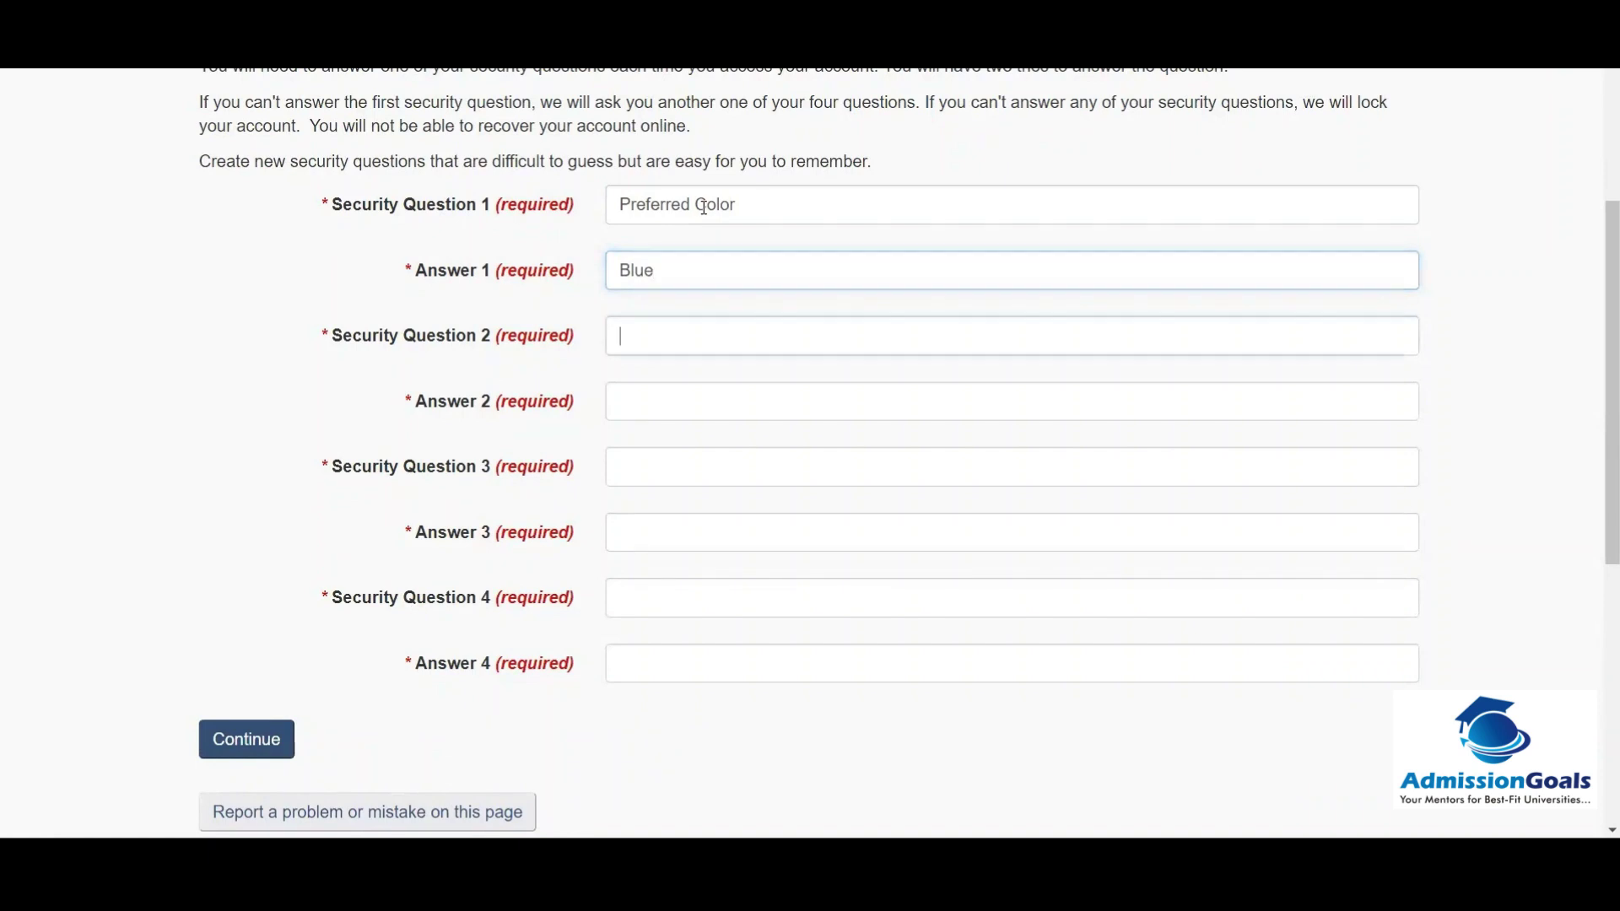
pyautogui.write('Pr')
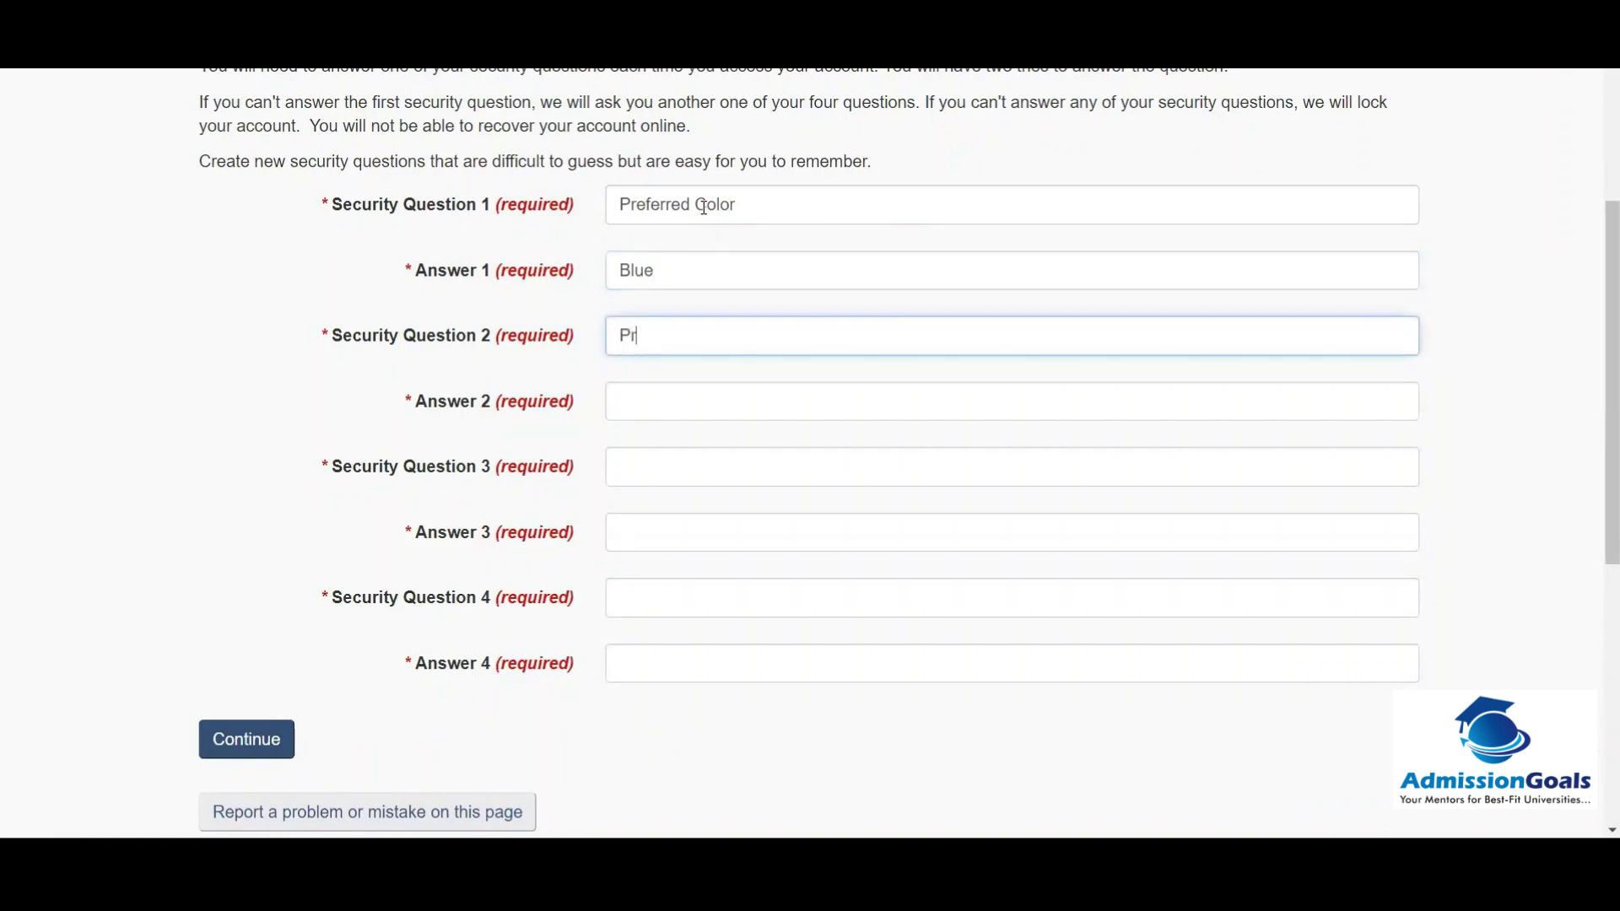
pyautogui.write('eferred Country')
pyautogui.press('Tab')
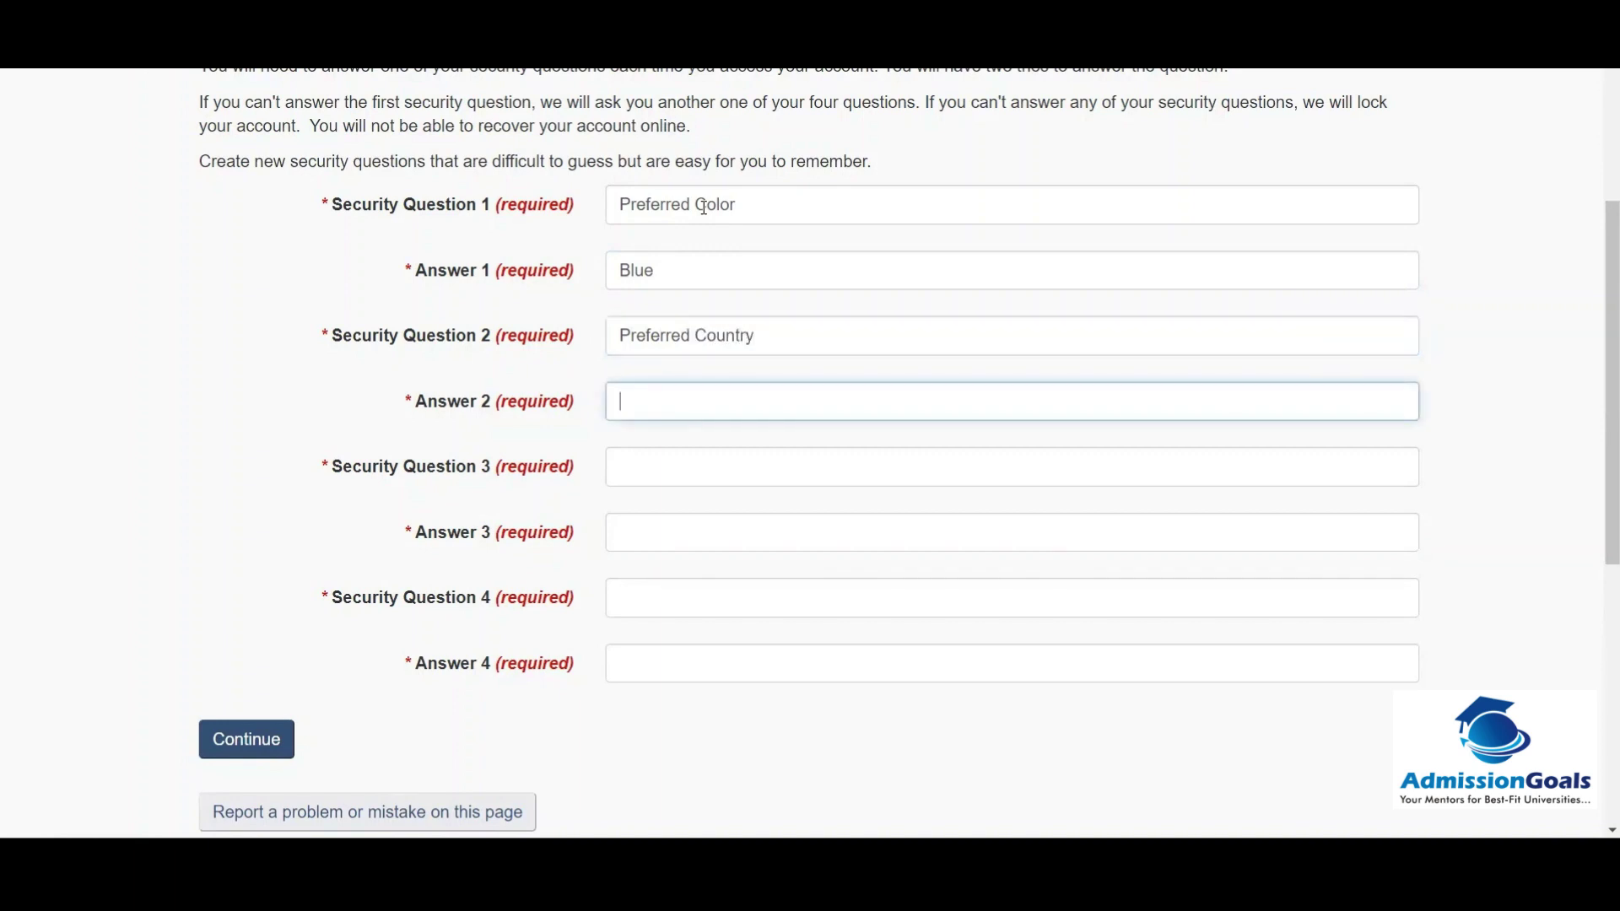
# Step: Enter the preferred subject and preferred holiday destination questions with answers, and submit all four
pyautogui.press('Tab')
pyautogui.write('Pre')
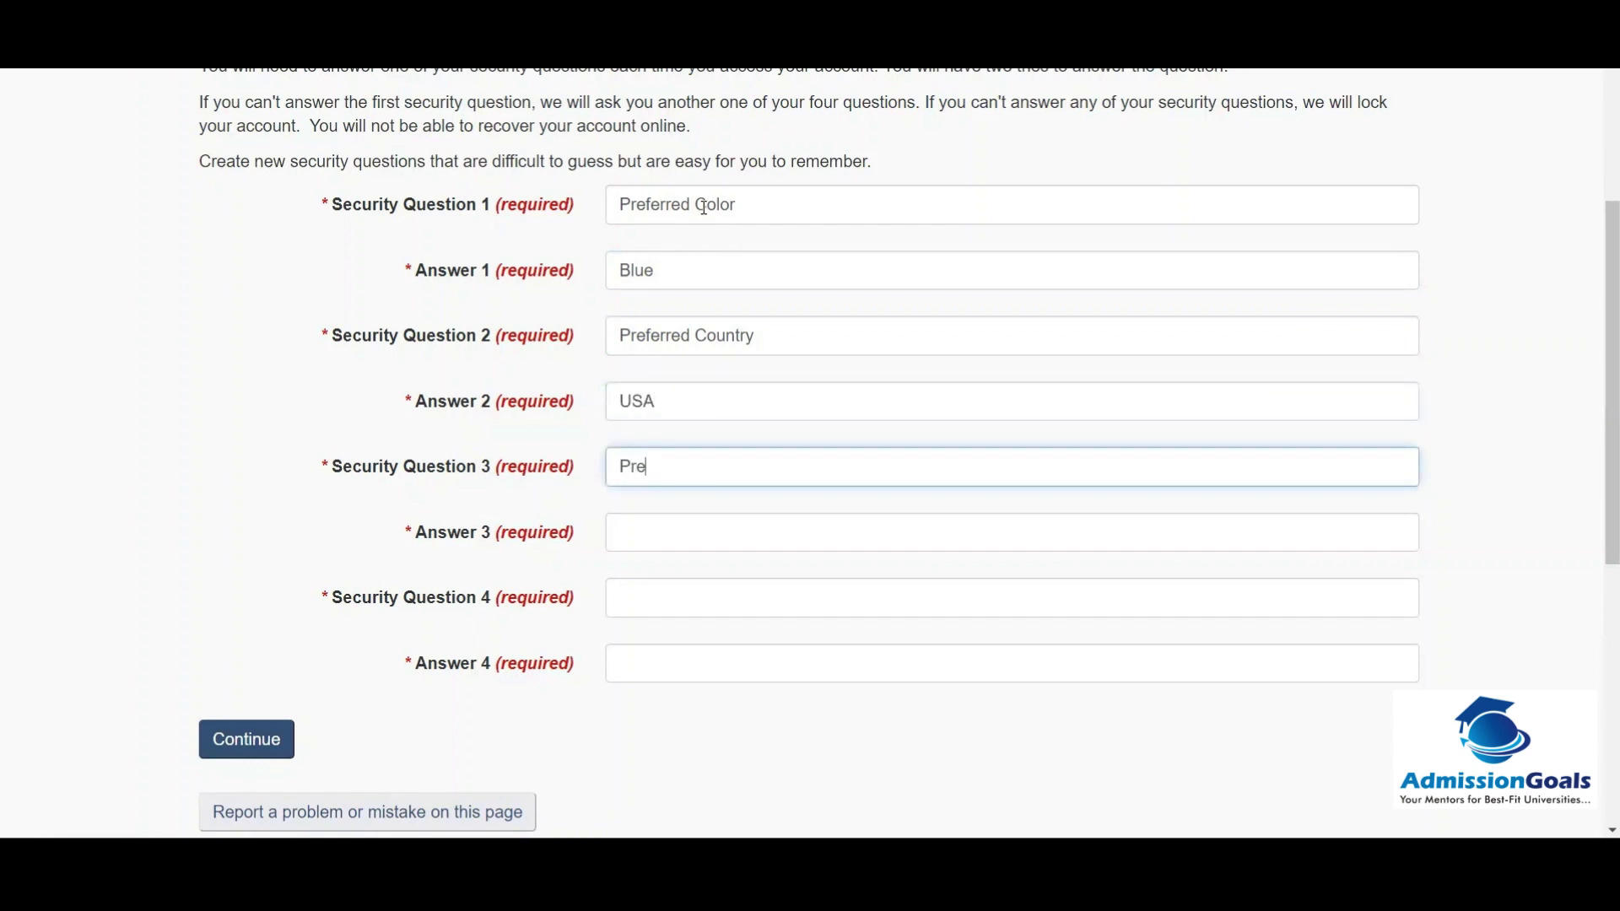
pyautogui.write('ferred Subject')
pyautogui.press('Tab')
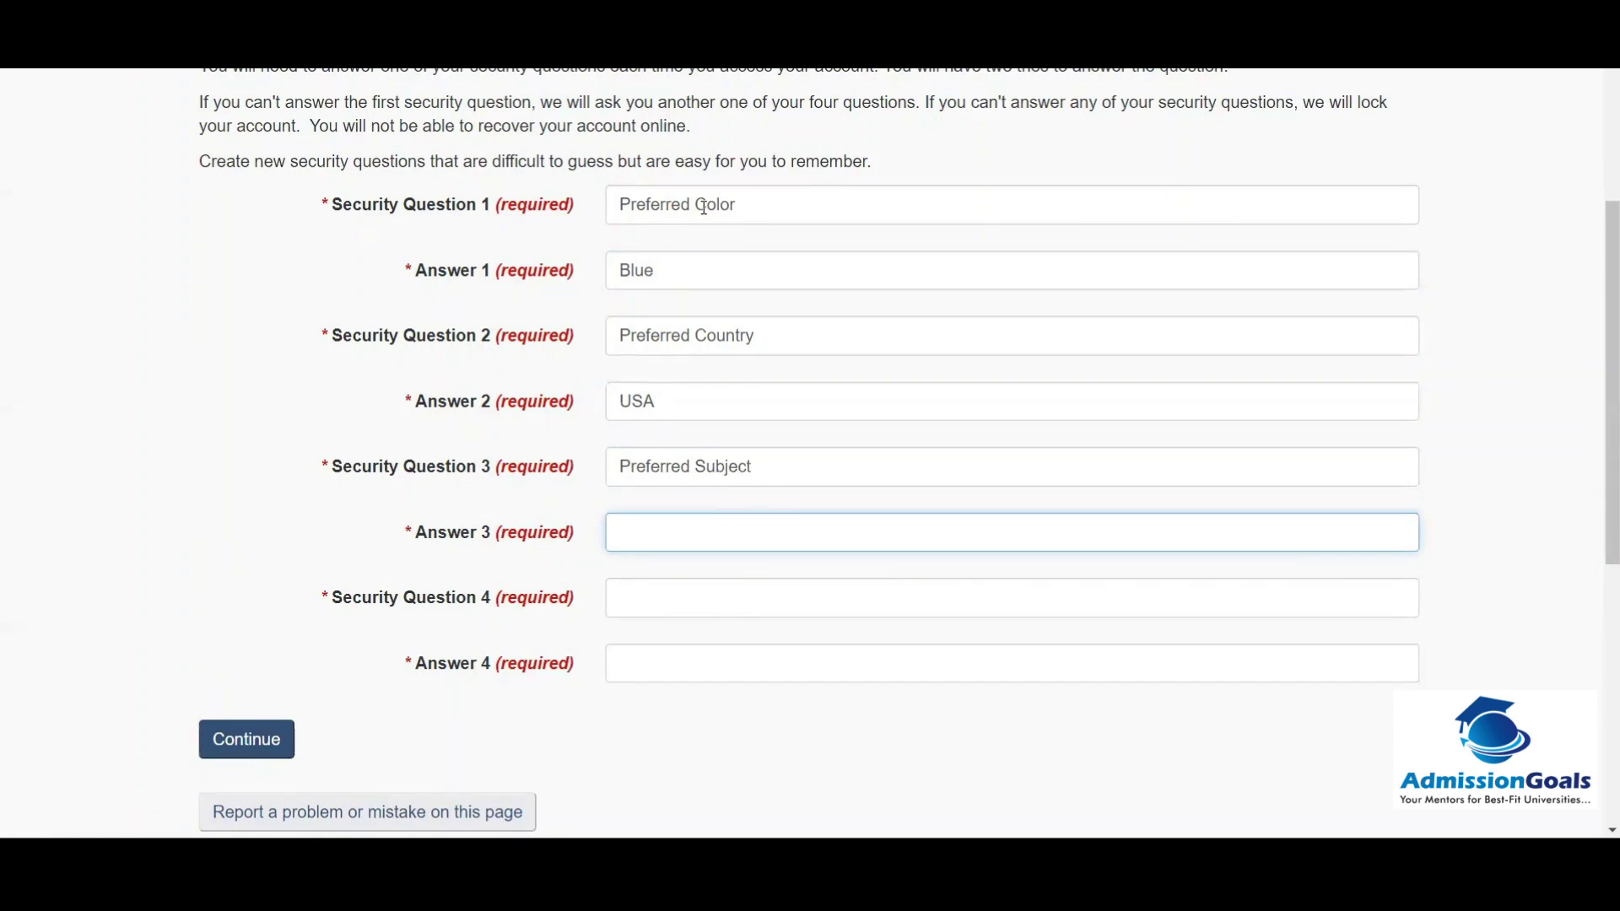
pyautogui.press('Tab')
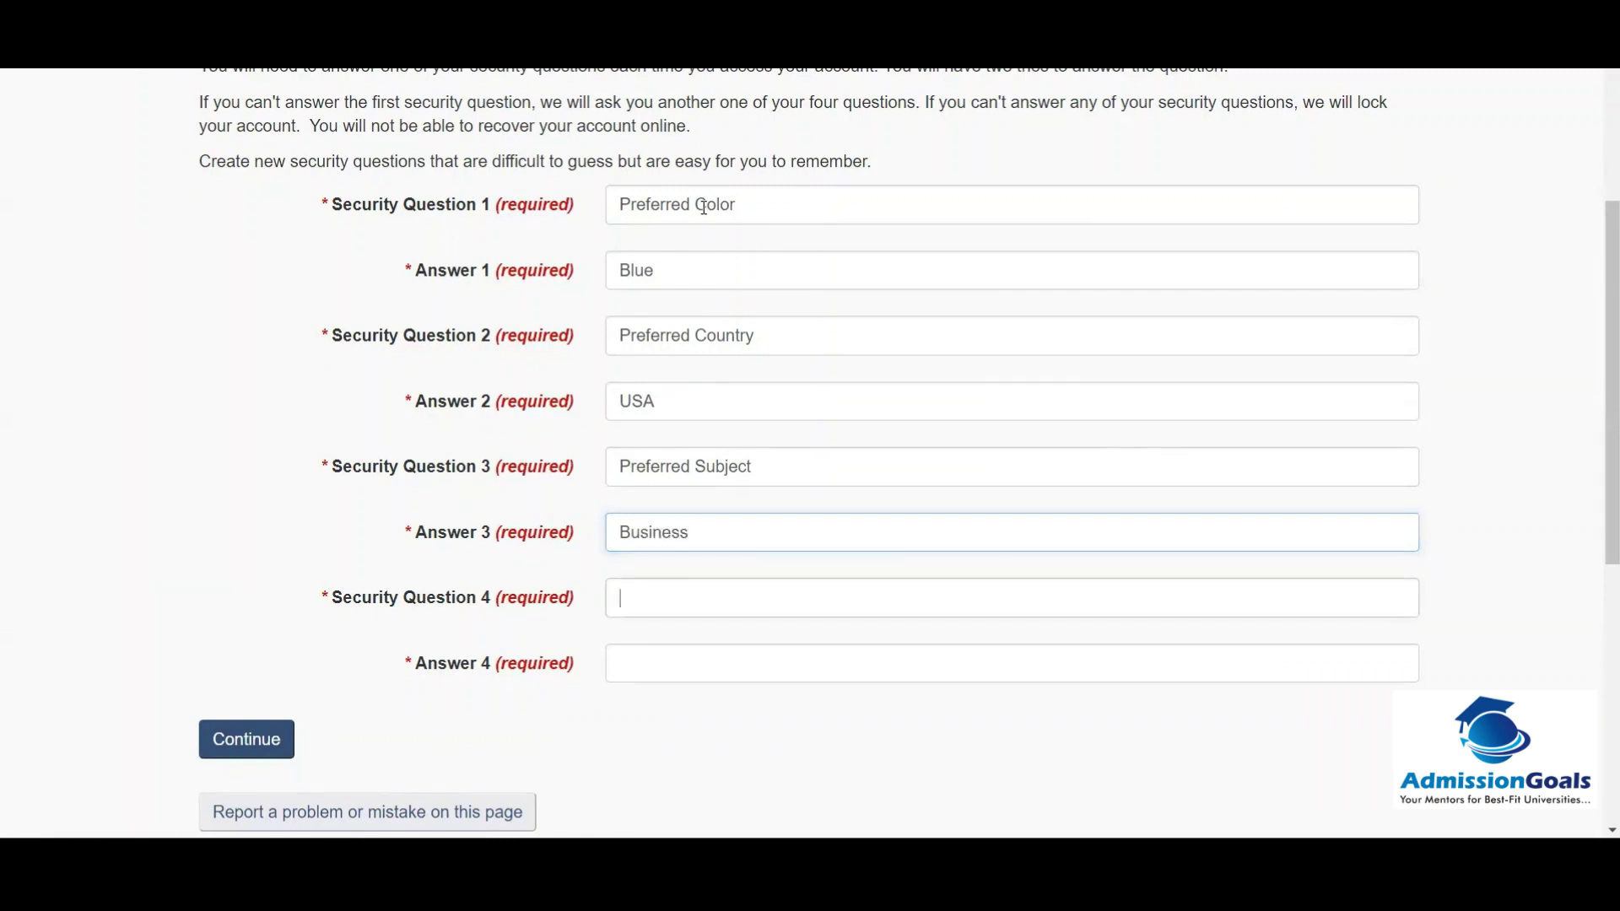
pyautogui.write('P')
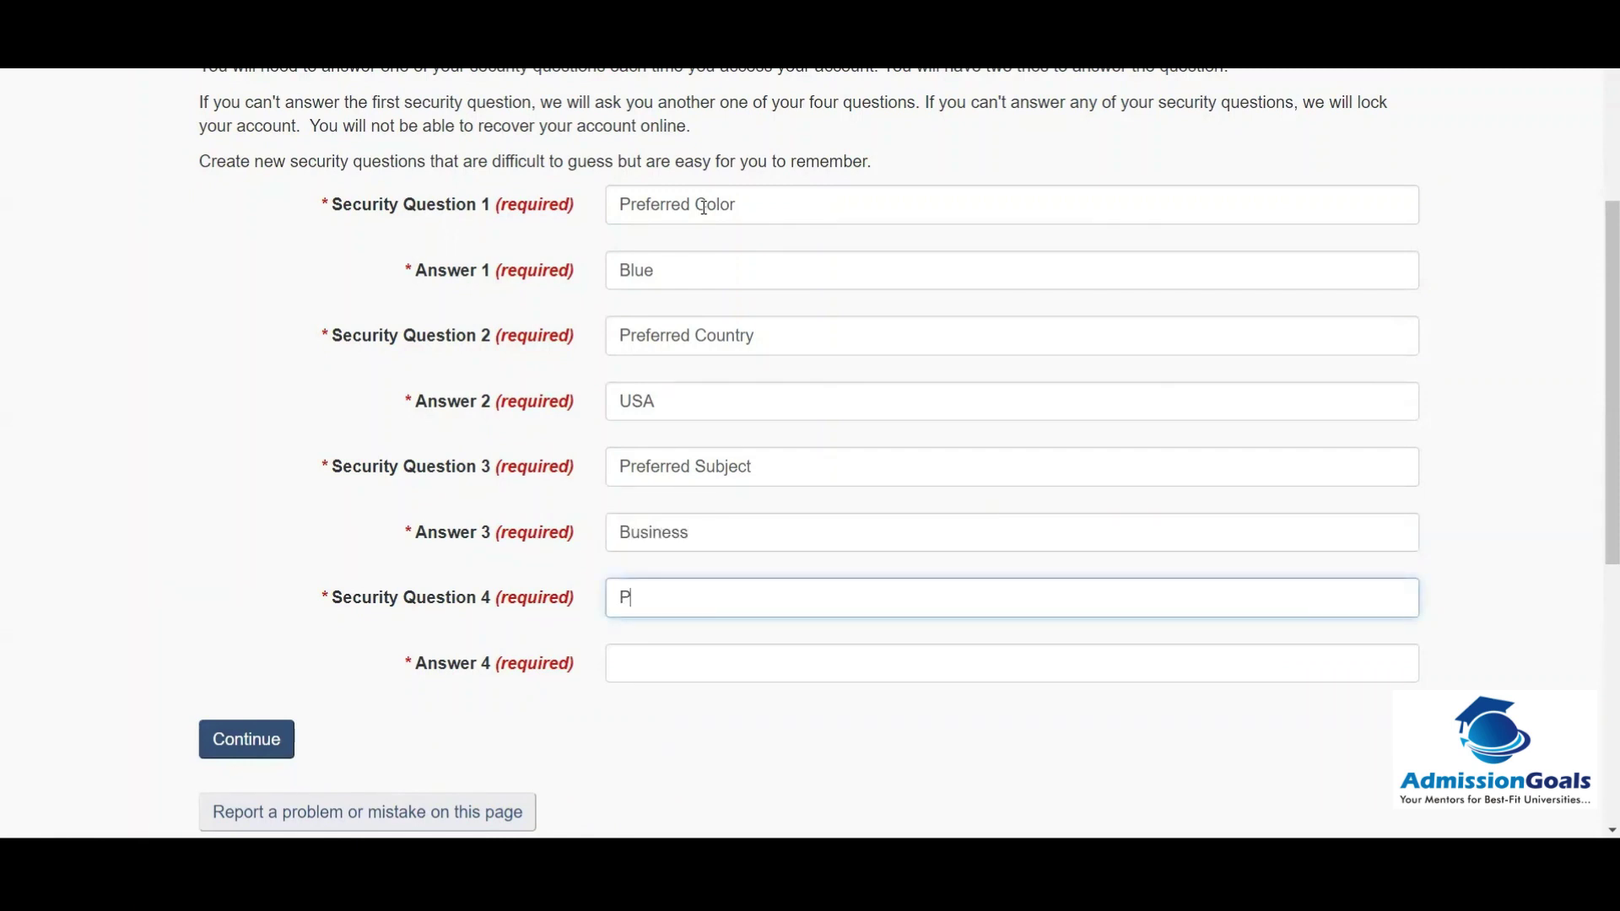
pyautogui.write('referred Holiday Des')
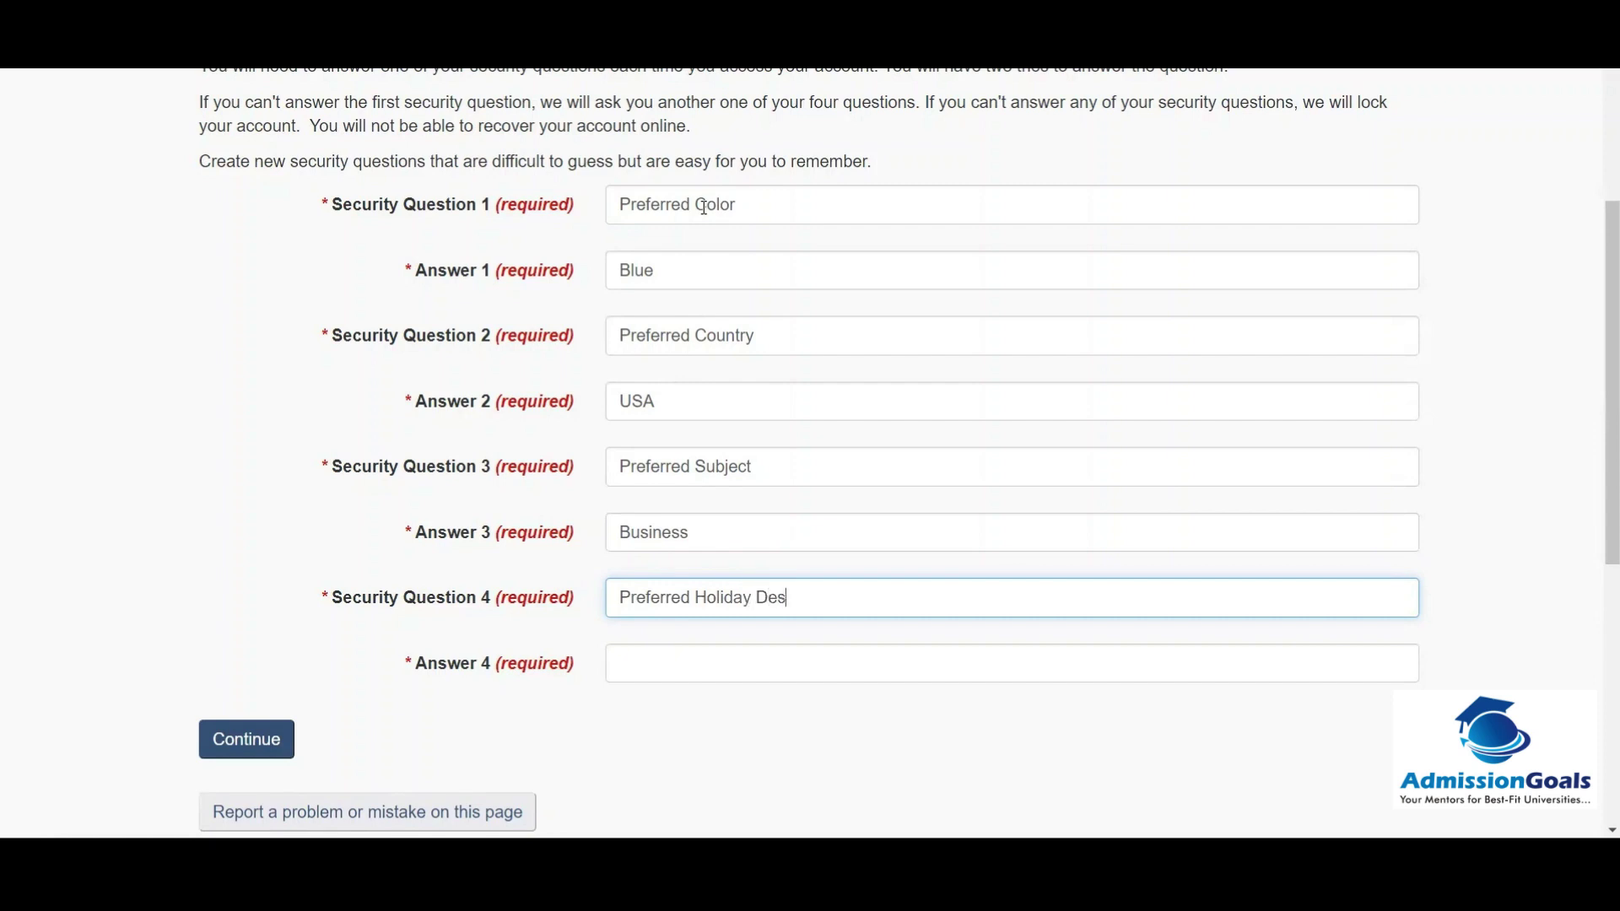
pyautogui.write('tination')
pyautogui.press('Tab')
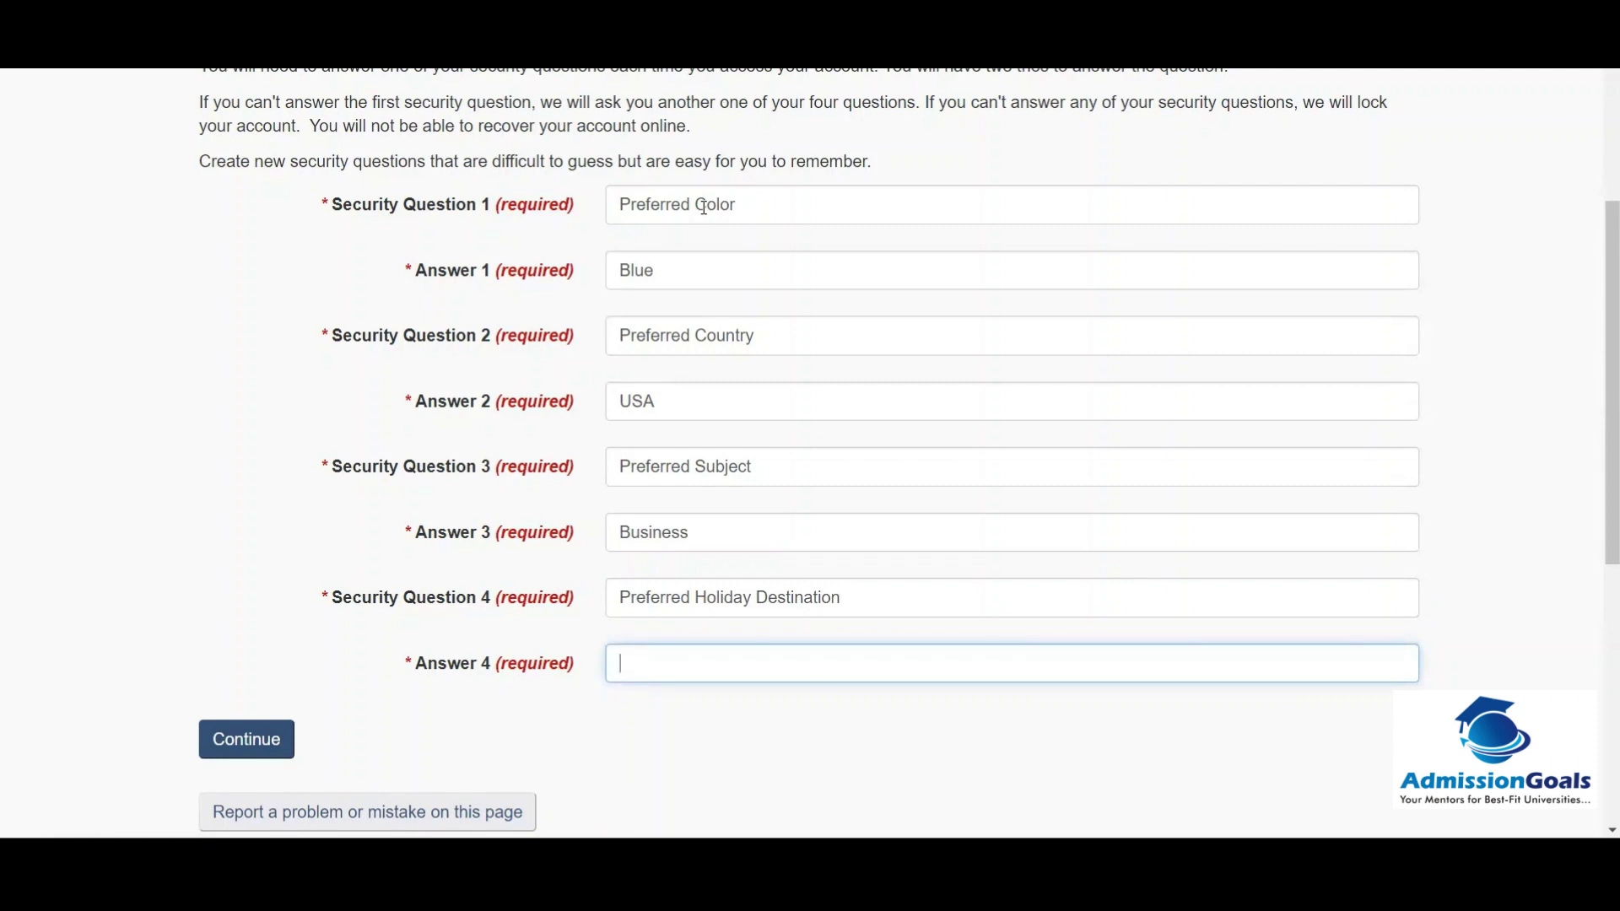
pyautogui.click(255, 736)
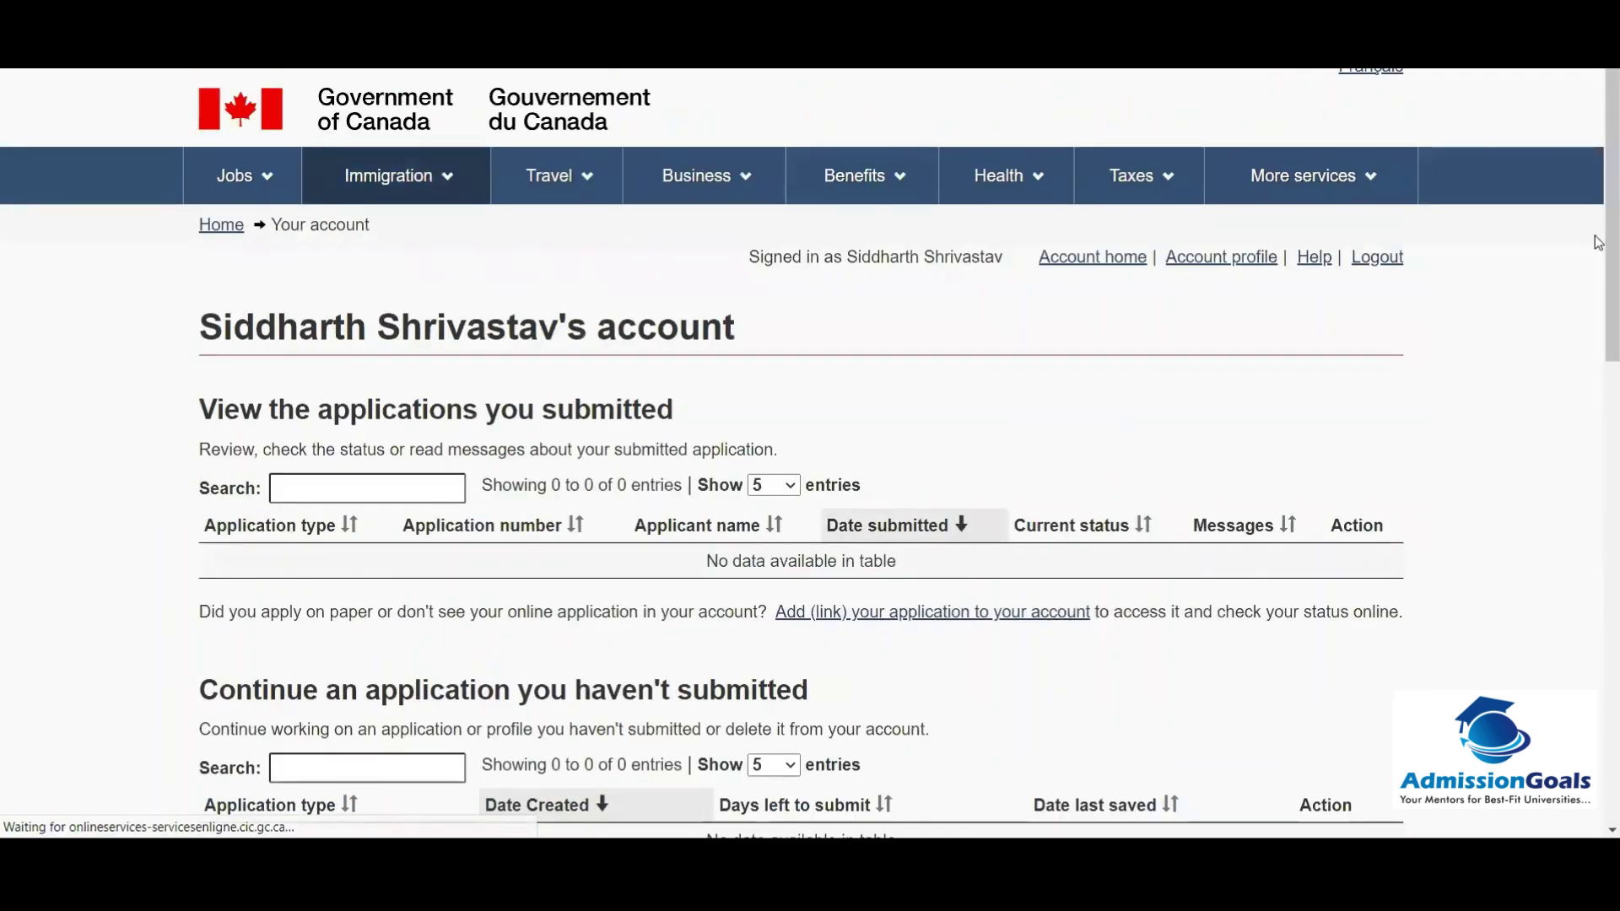
# Step: Choose Apply to come to Canada under Start an application on the account home page
pyautogui.scroll(-3, 1597, 329)
pyautogui.scroll(-3, 1597, 329)
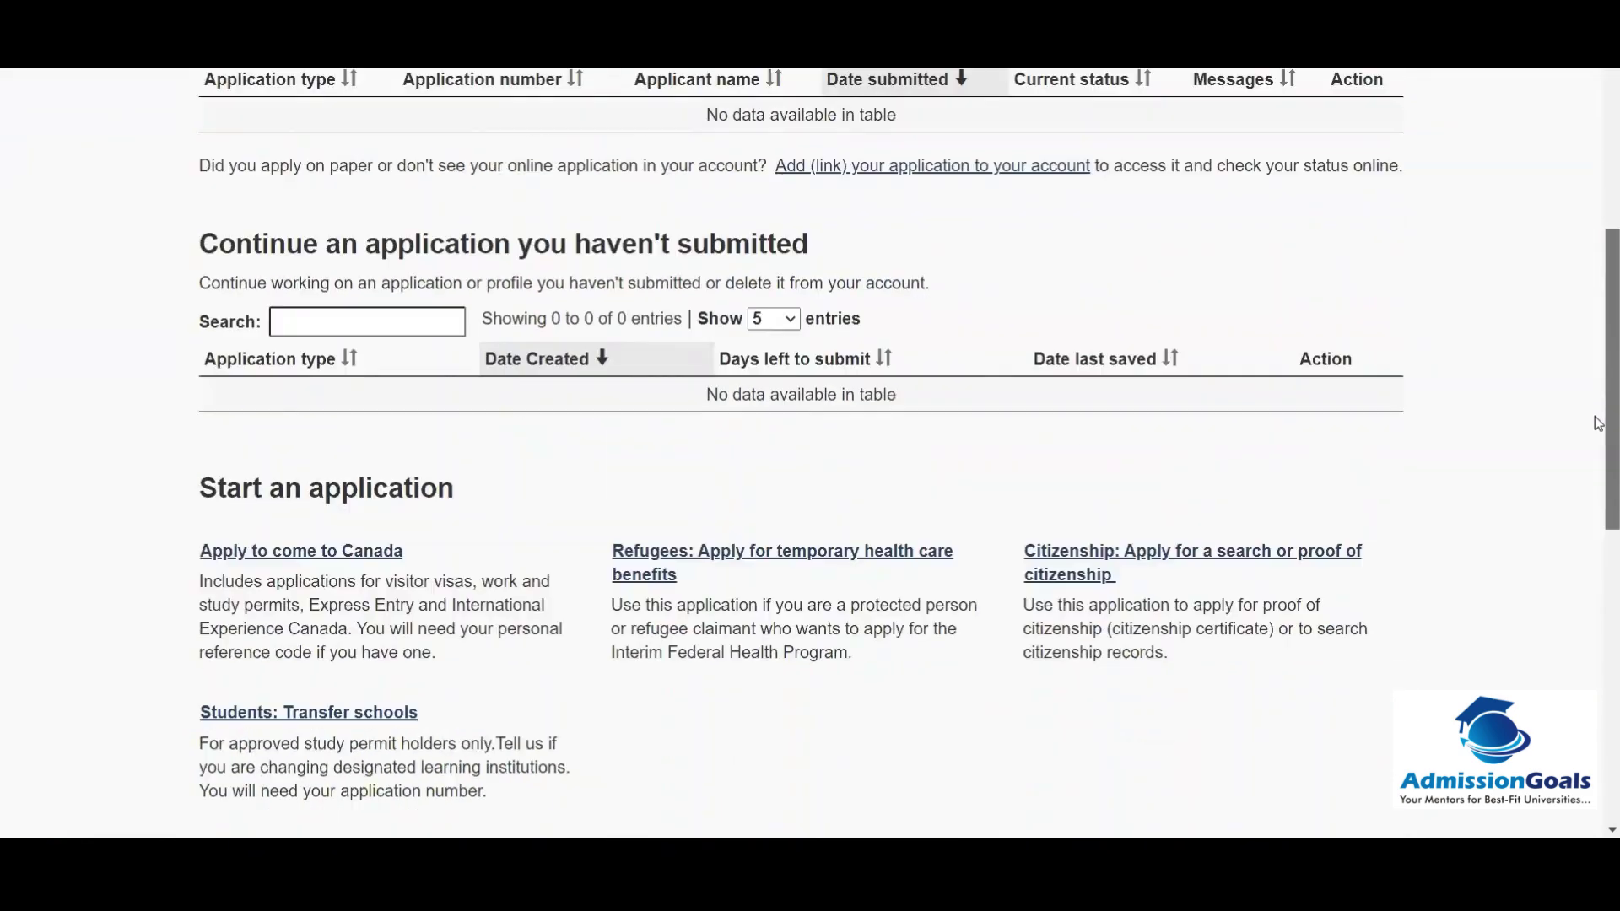
pyautogui.scroll(5, 1597, 316)
pyautogui.scroll(-1, 1597, 301)
pyautogui.scroll(-4, 1596, 301)
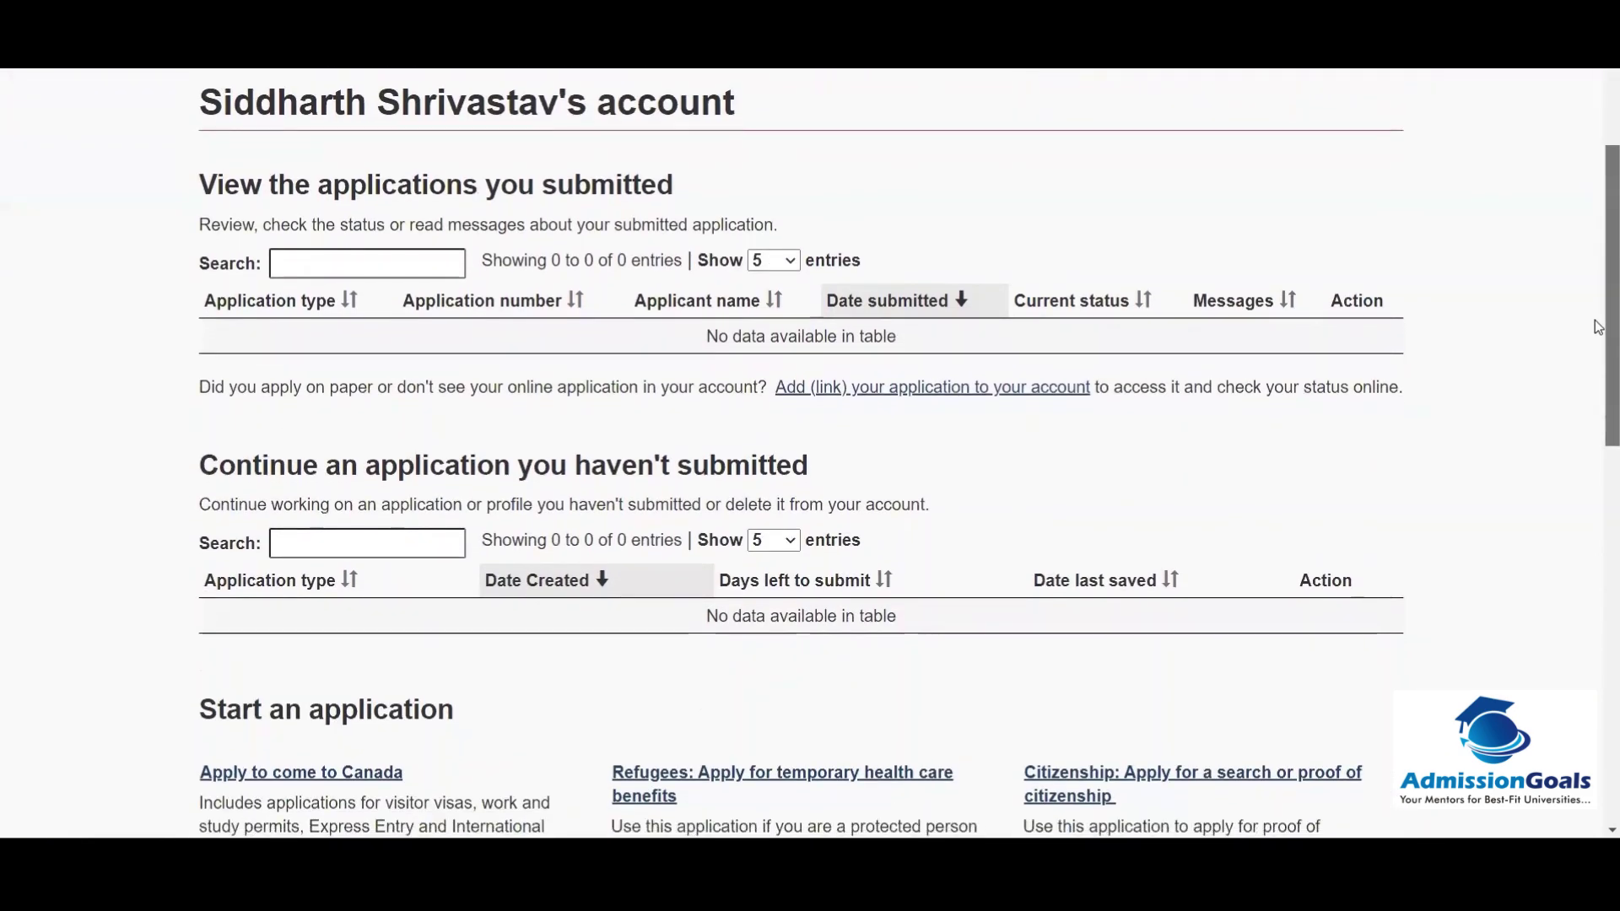
pyautogui.scroll(-2, 1597, 416)
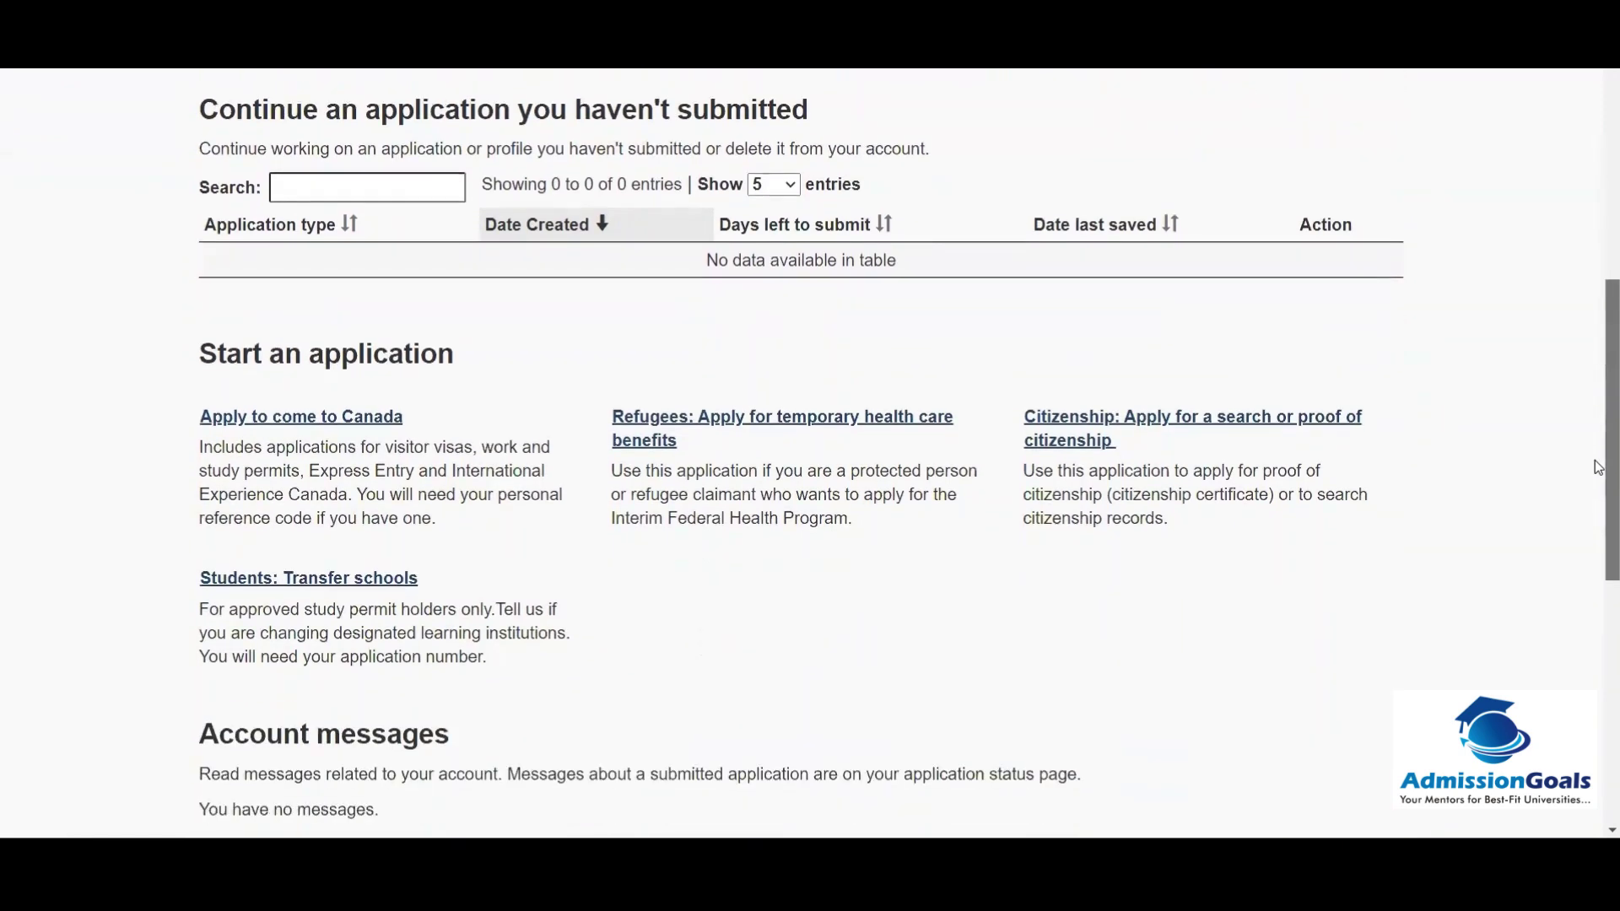
pyautogui.click(300, 403)
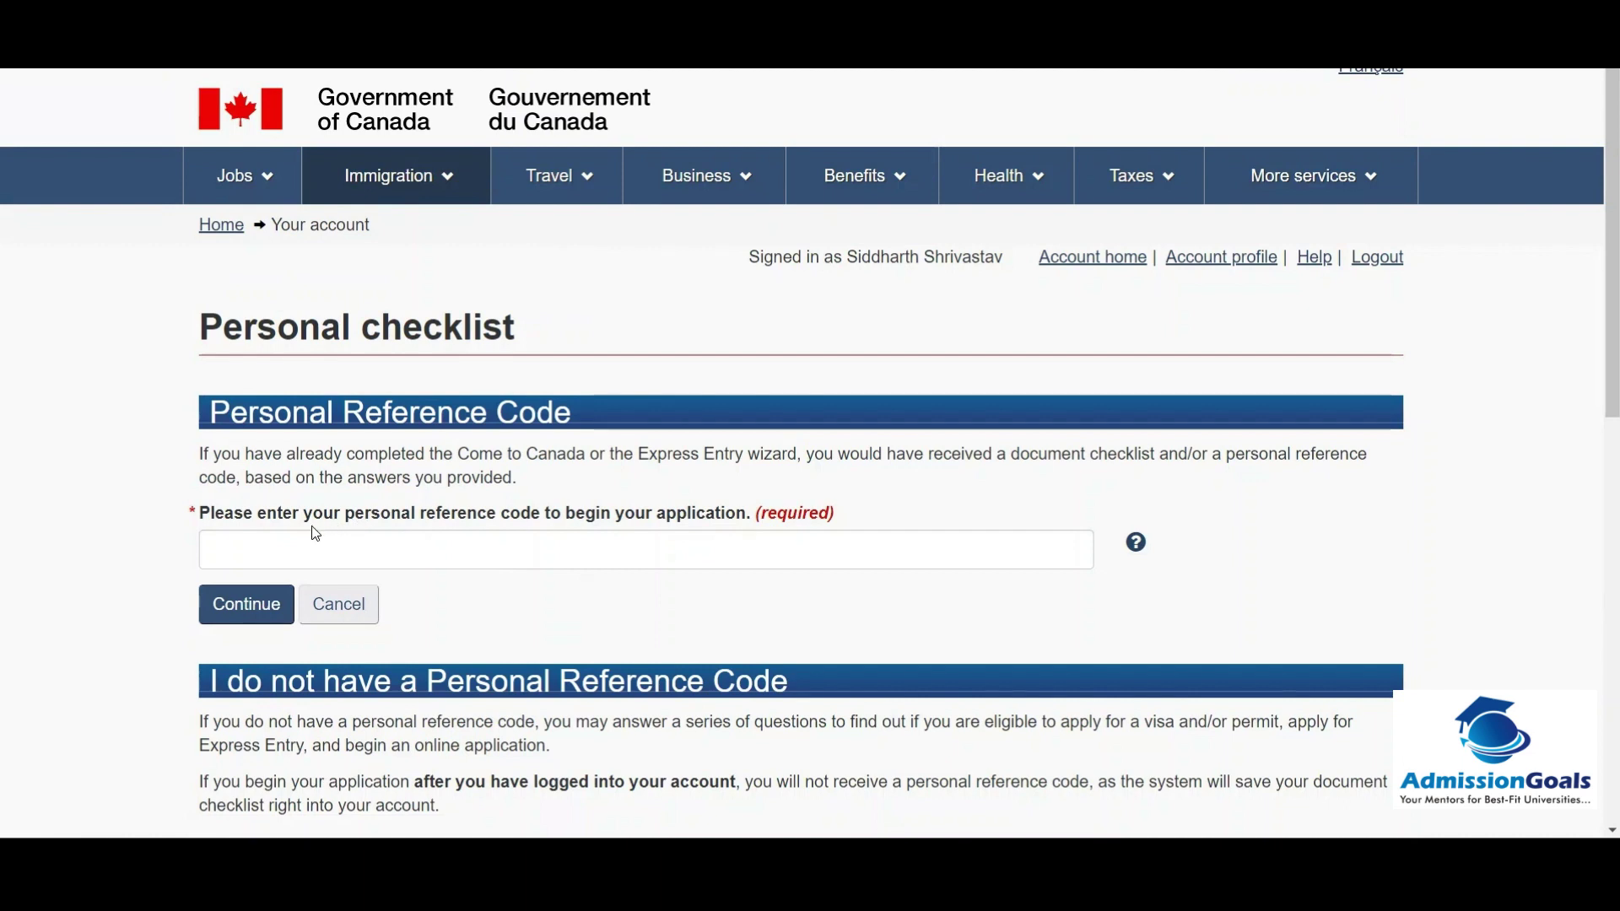
# Step: Paste the personal reference code into its field and submit it
pyautogui.click(295, 541)
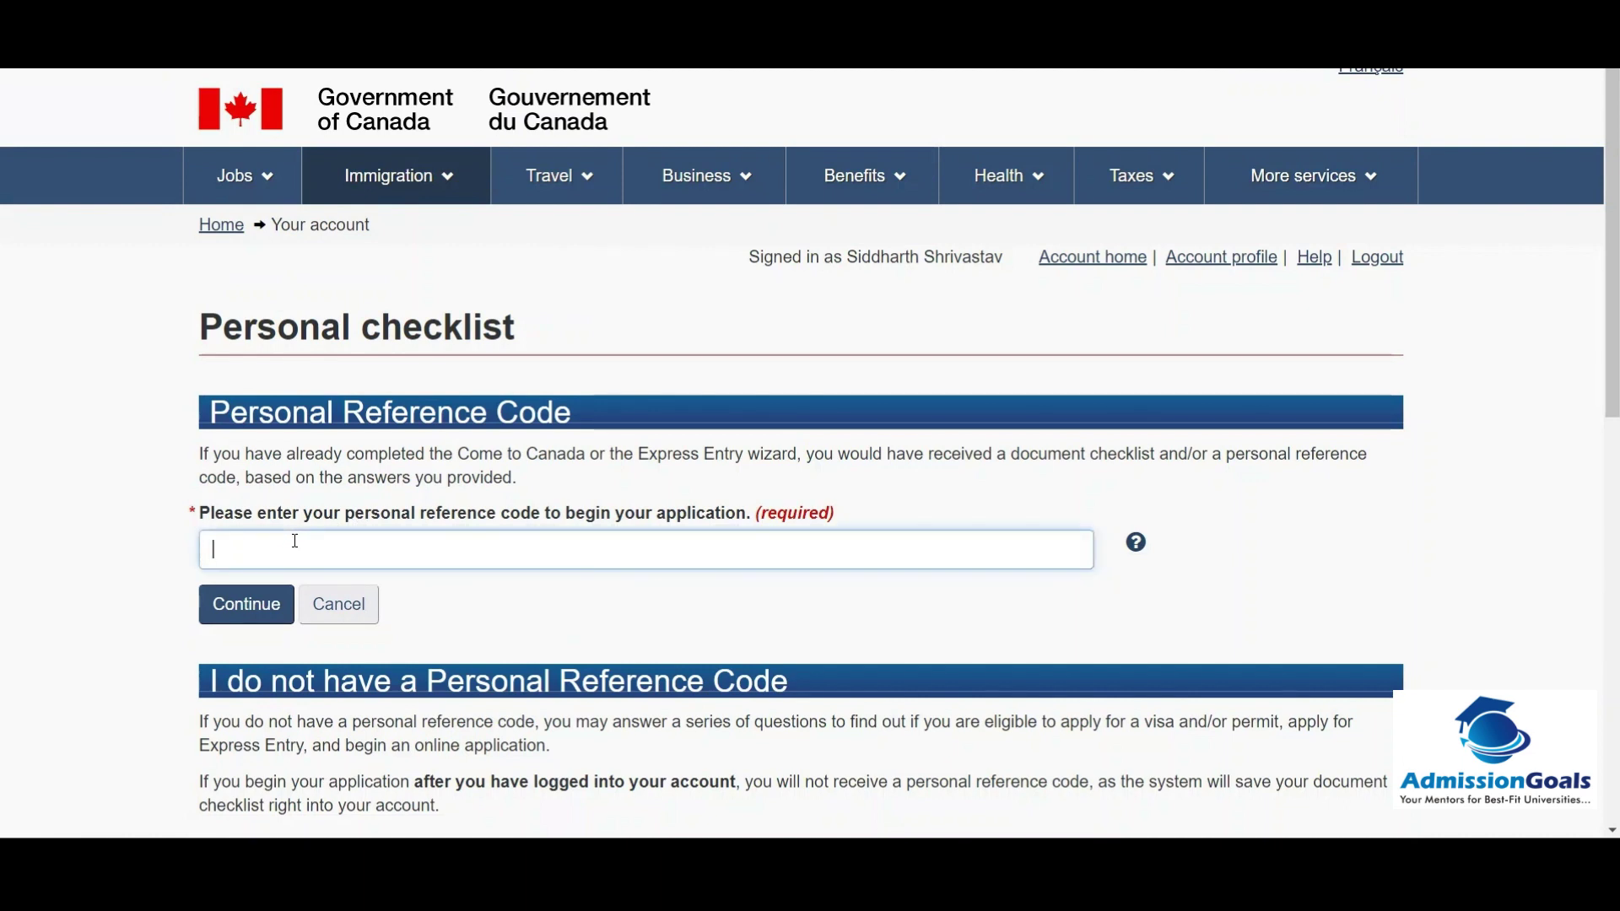
pyautogui.hotkey('ctrl', 'v')
pyautogui.click(260, 603)
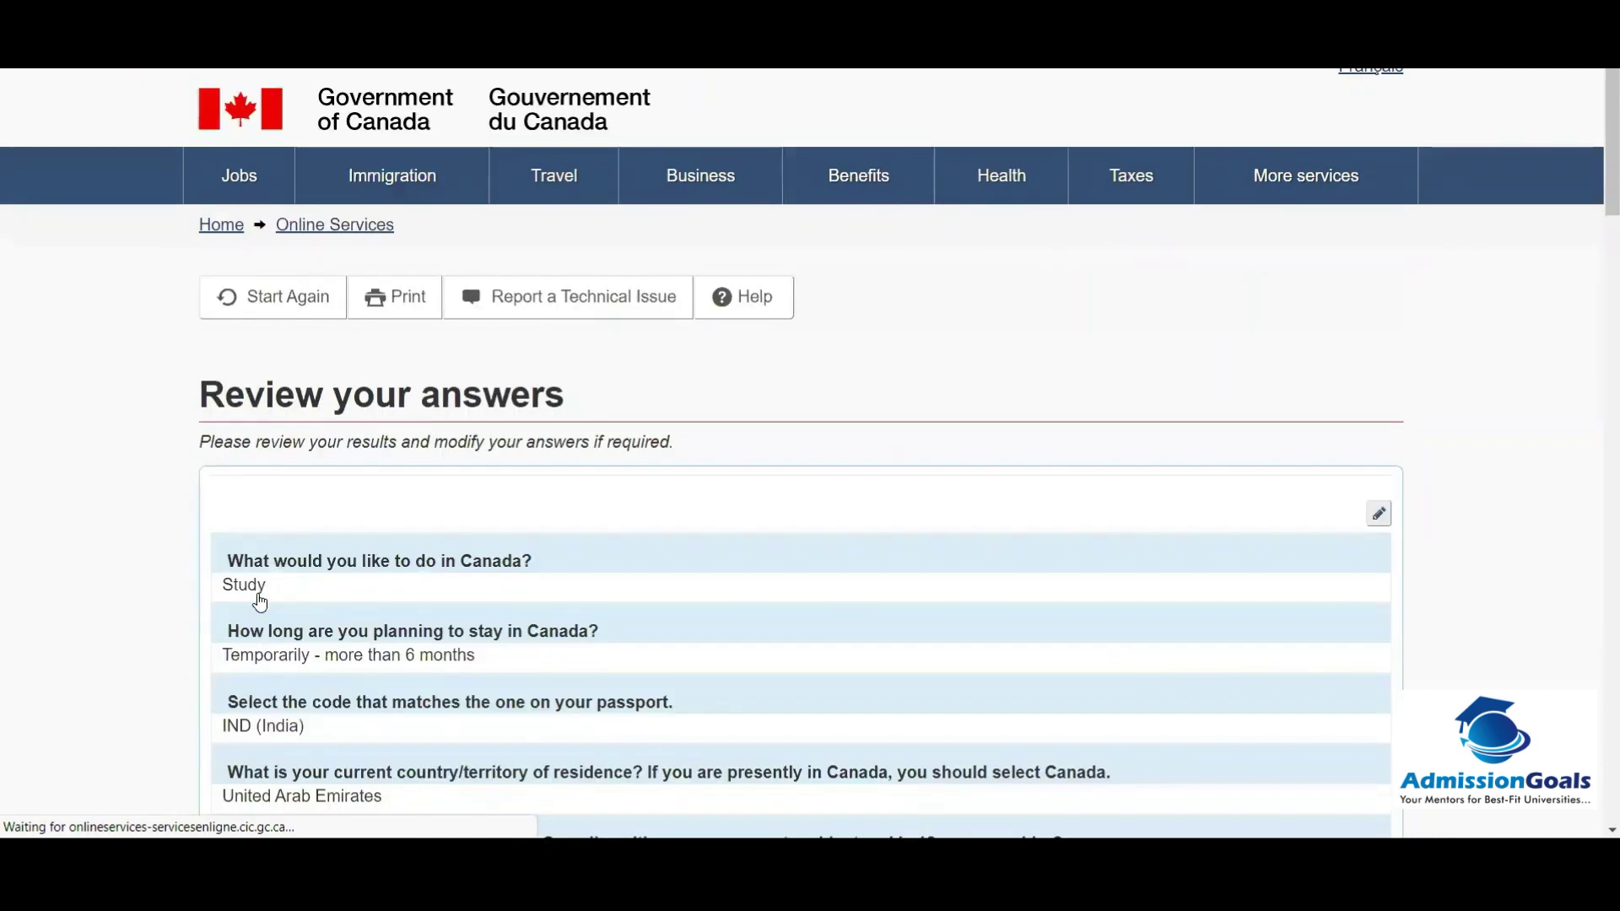
# Step: Accept the reviewed answers and continue past the Submitting your application guide
pyautogui.moveTo(1597, 156); pyautogui.dragTo(1599, 691)
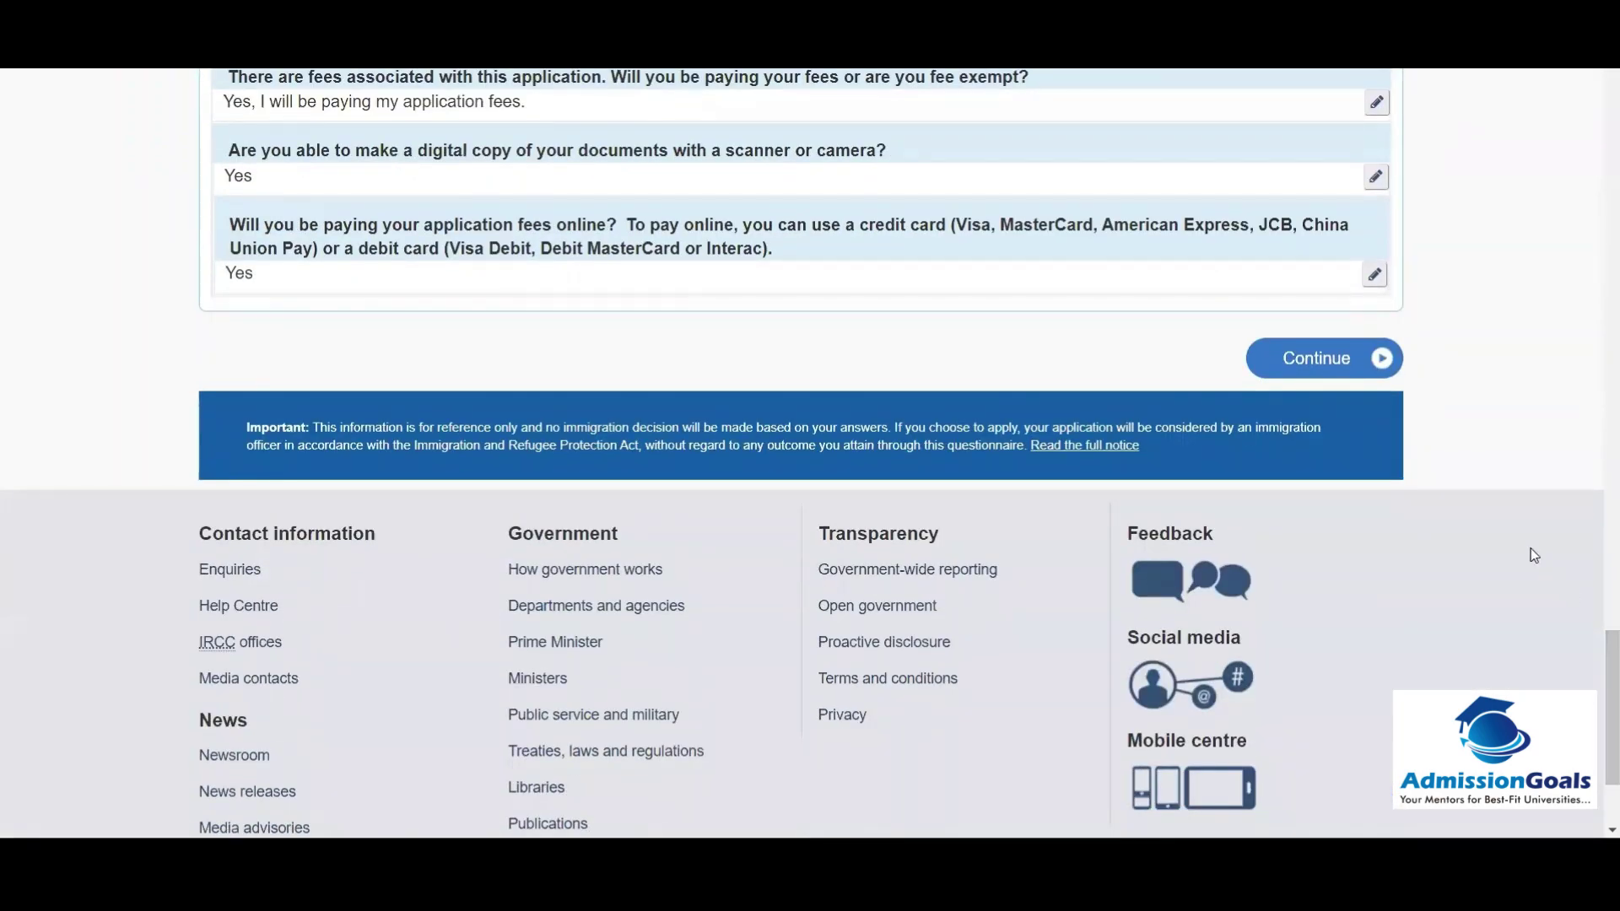
pyautogui.click(1364, 368)
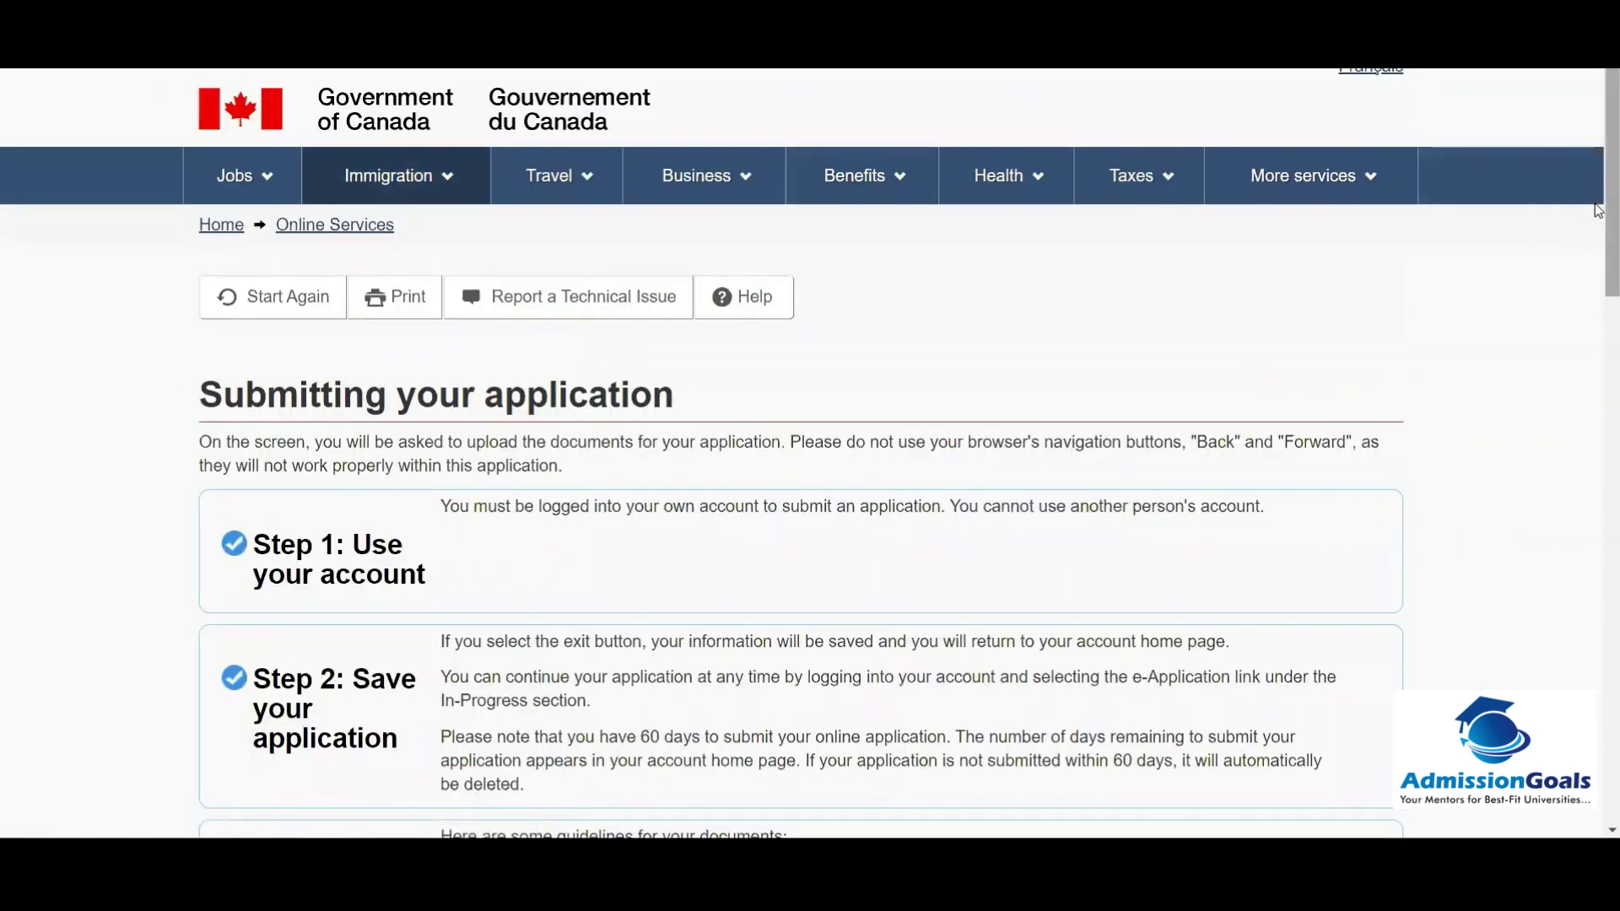
pyautogui.moveTo(1607, 230); pyautogui.dragTo(1596, 623)
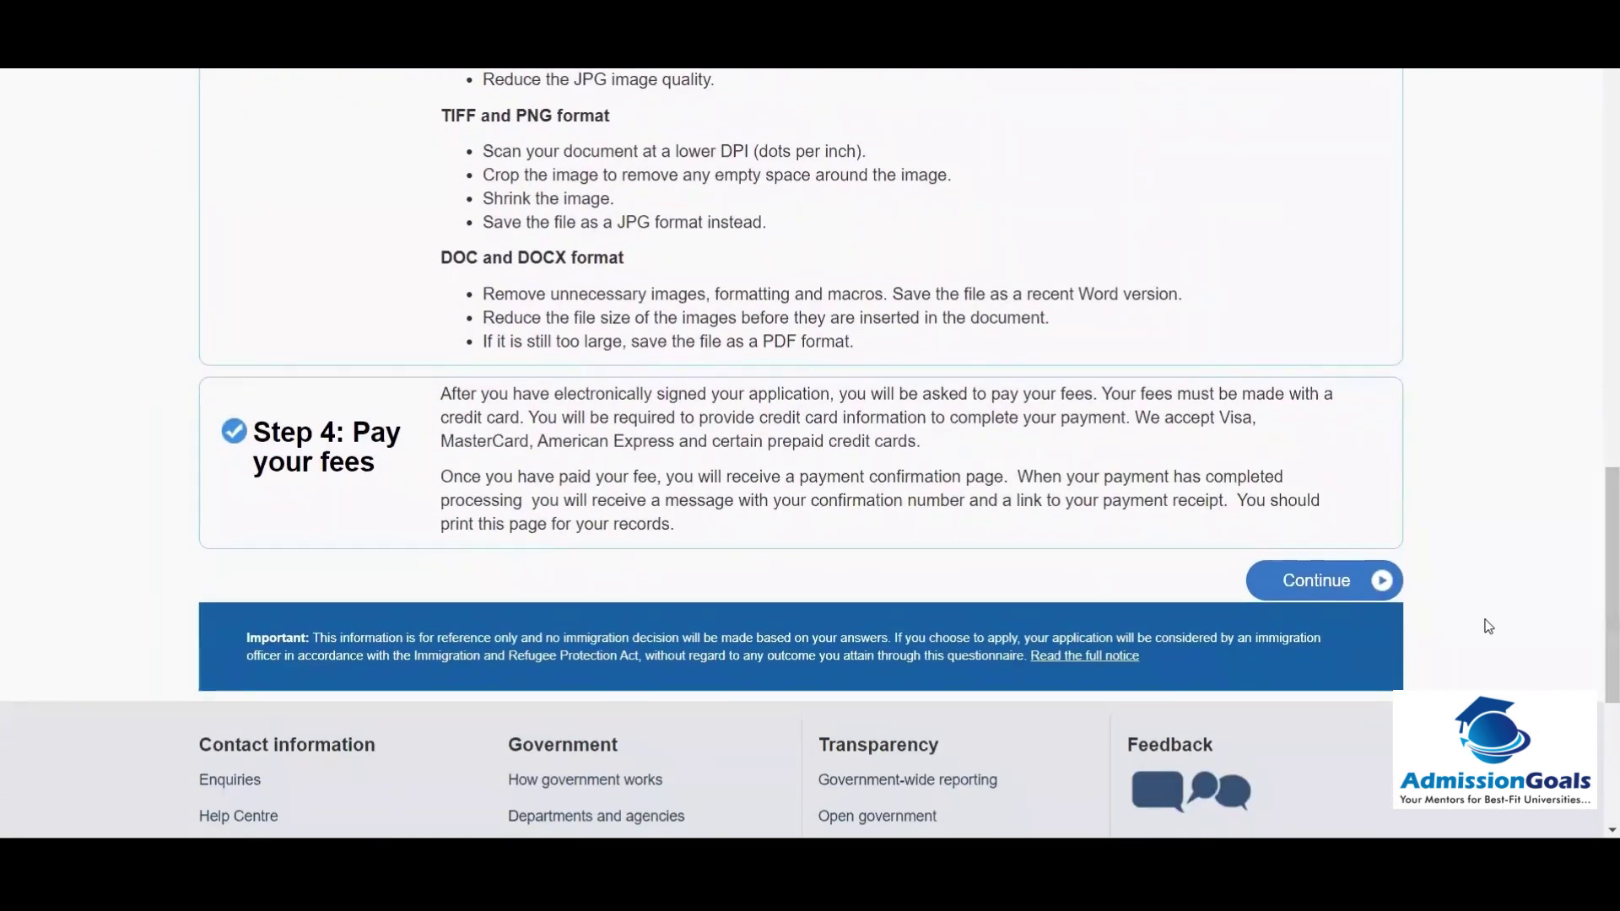
pyautogui.click(1344, 582)
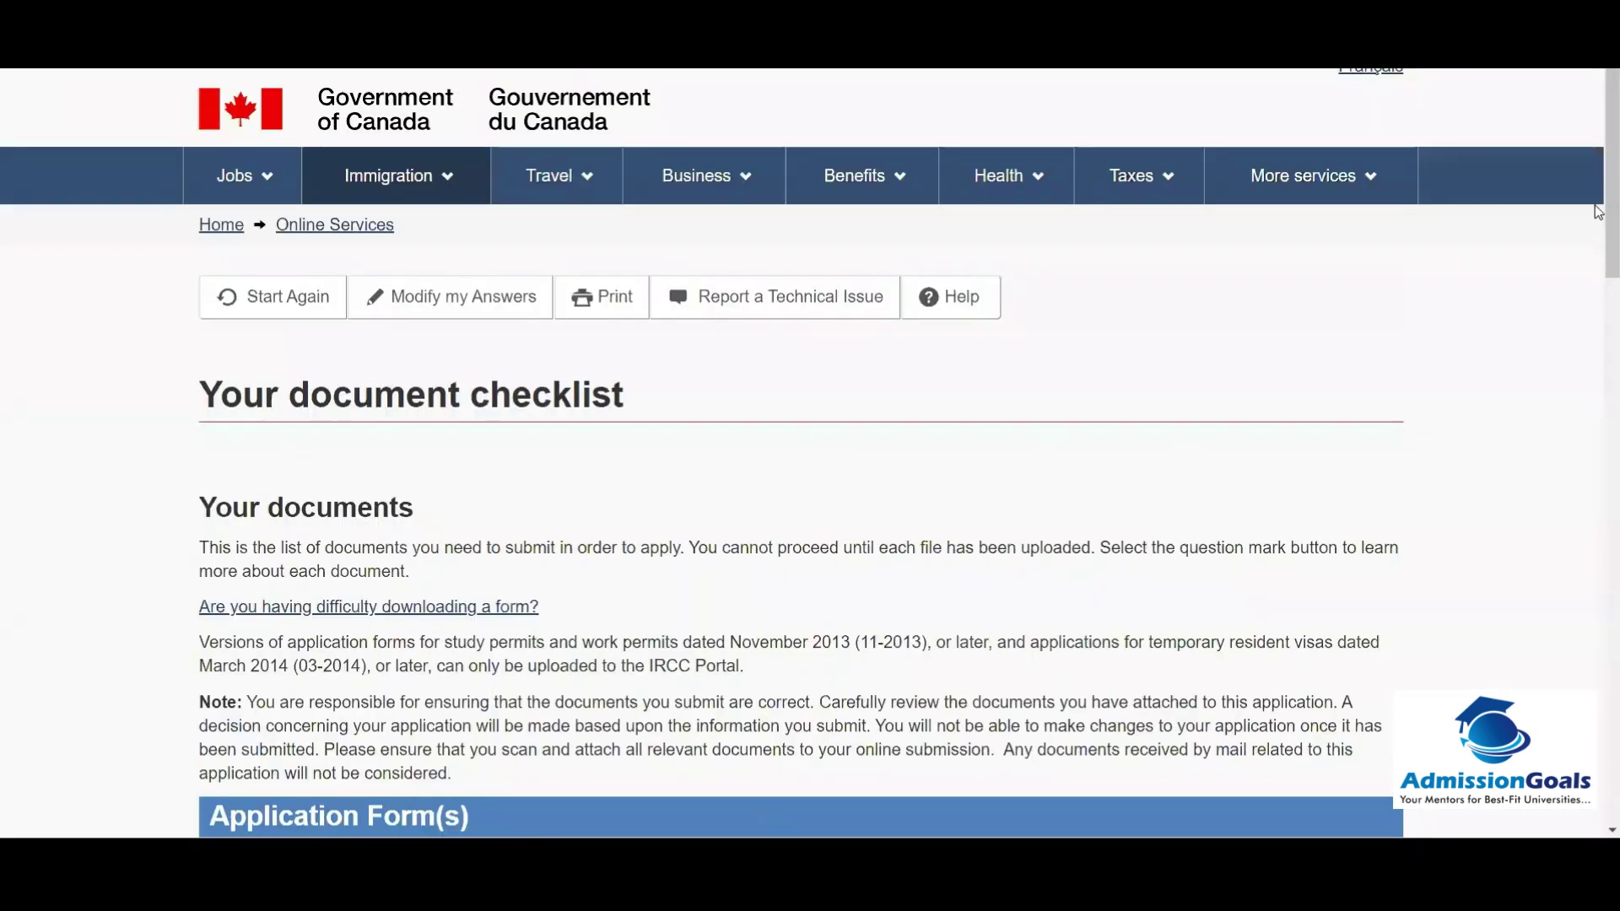
pyautogui.moveTo(1597, 211); pyautogui.dragTo(1597, 416)
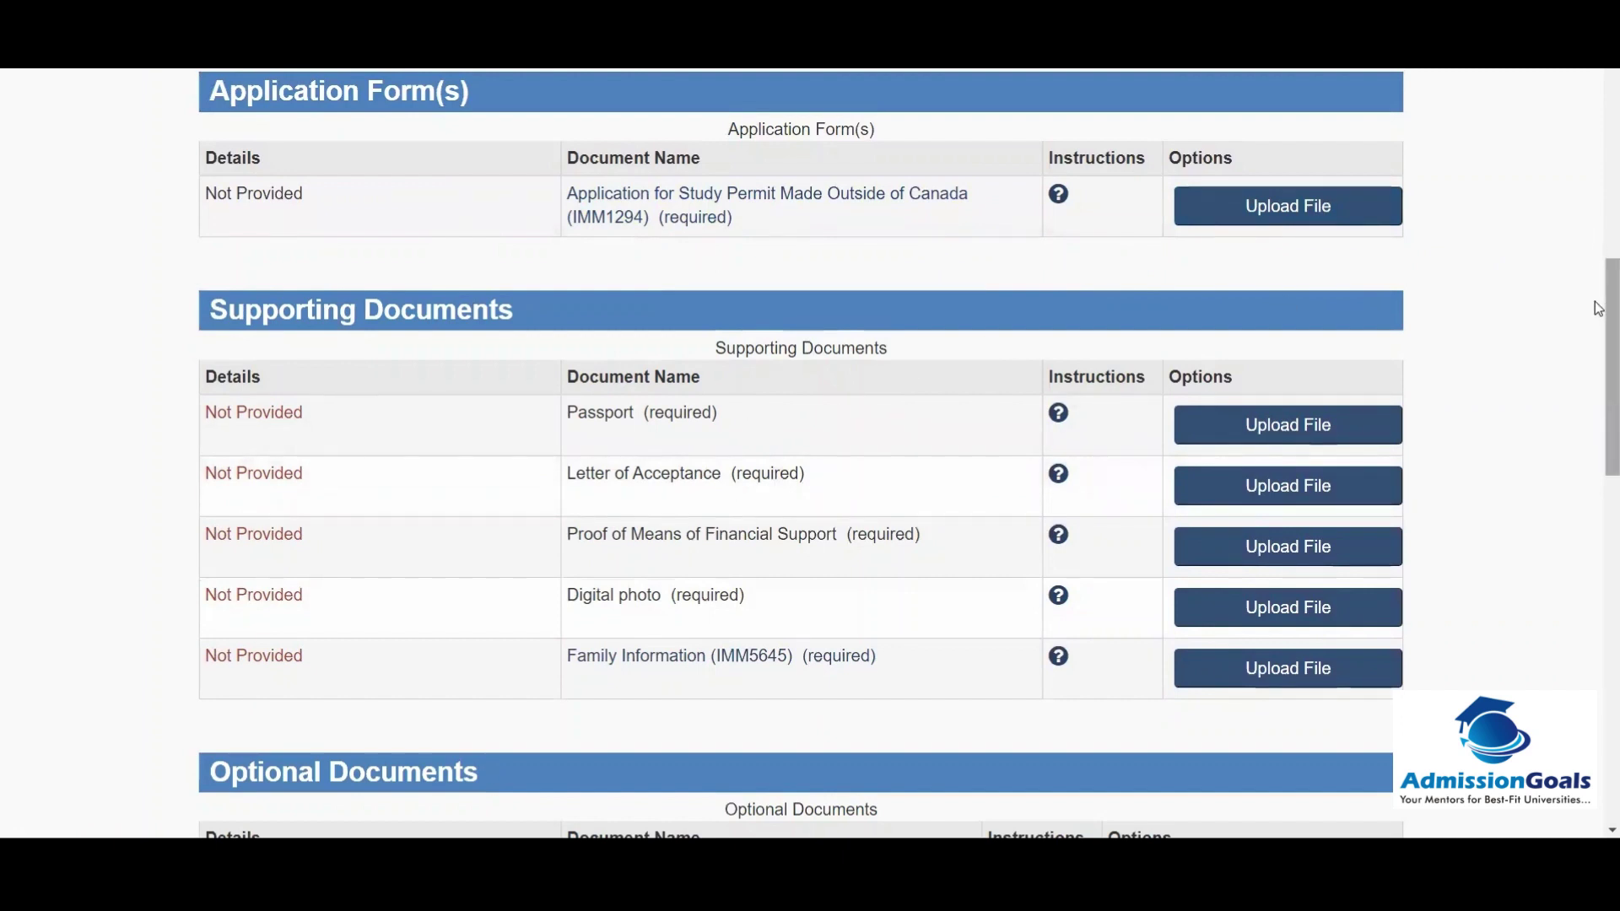
pyautogui.scroll(-3, 1597, 335)
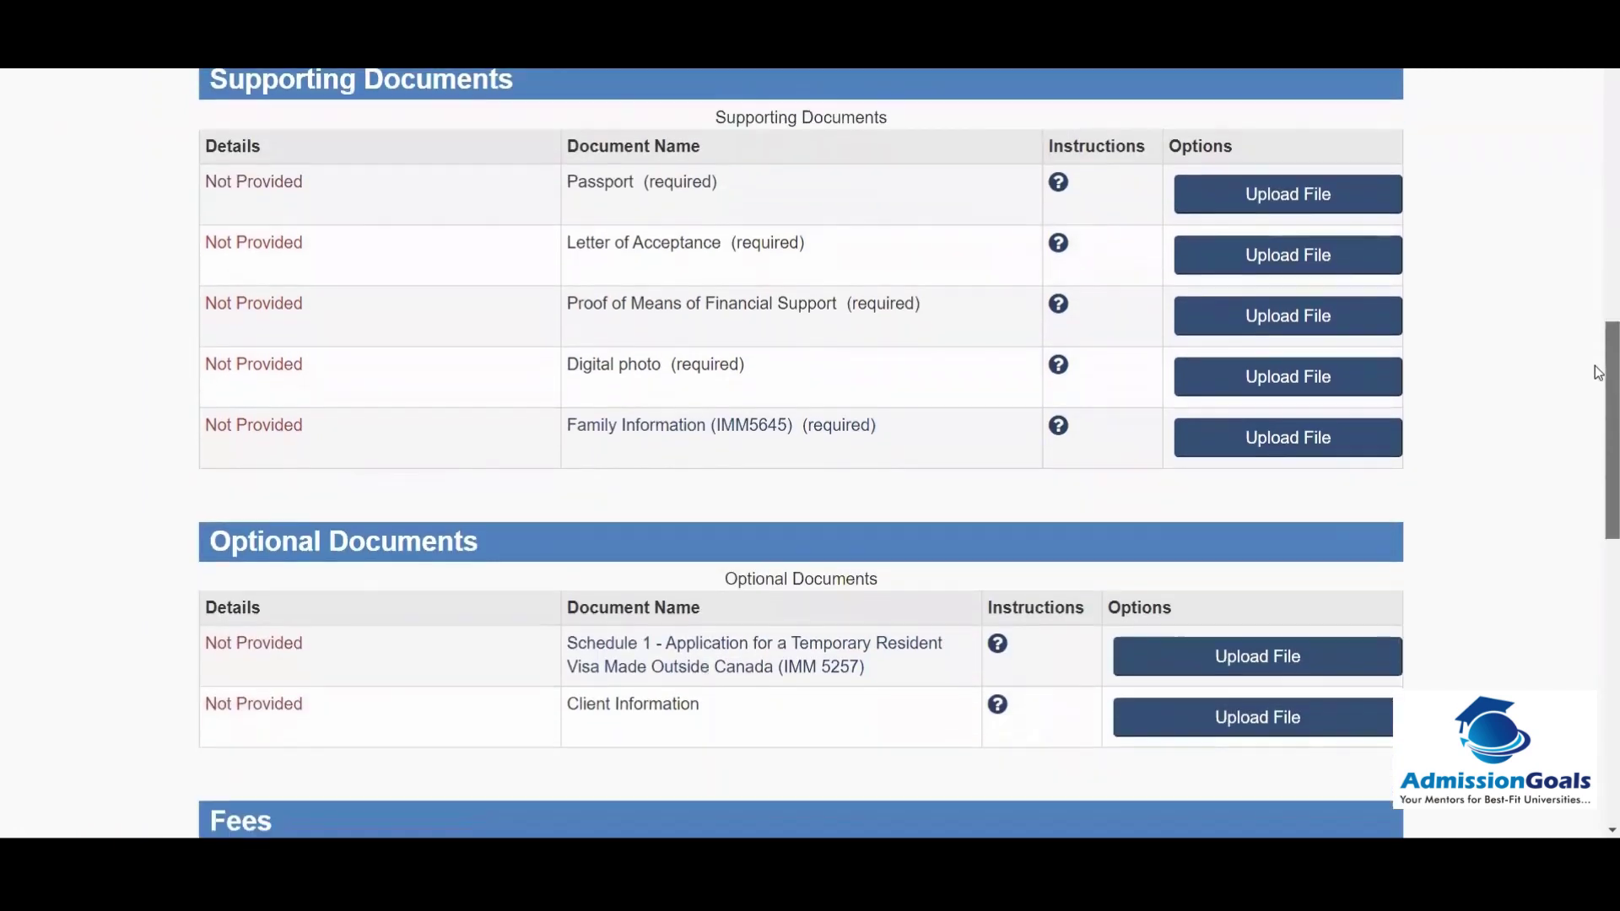
pyautogui.moveTo(1597, 372); pyautogui.dragTo(1597, 491)
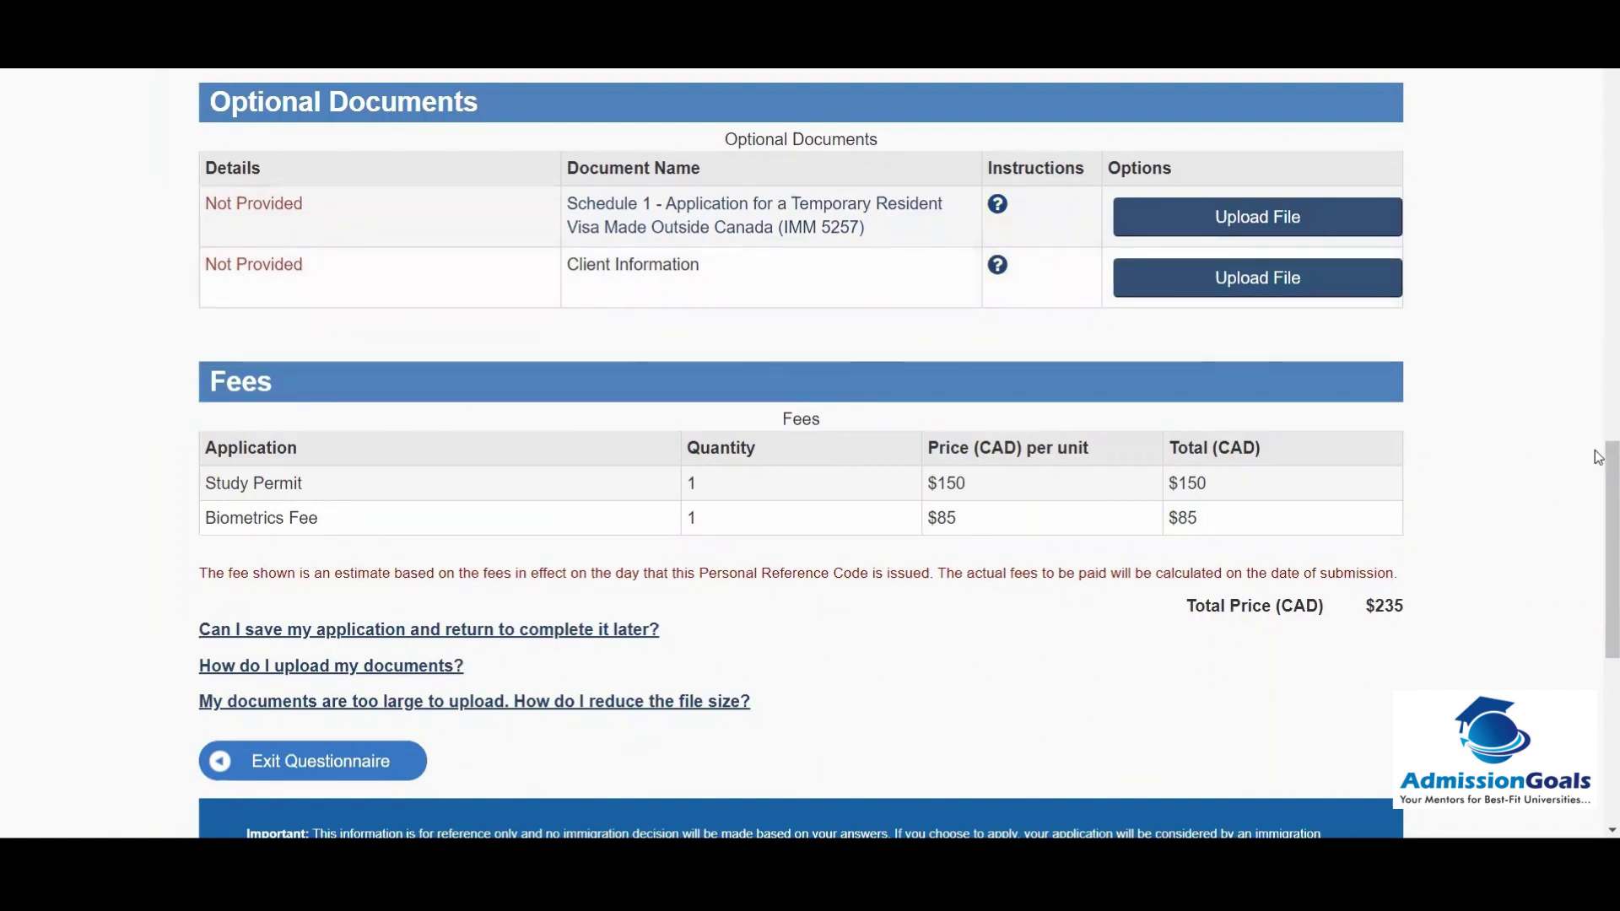
pyautogui.scroll(-2, 1597, 457)
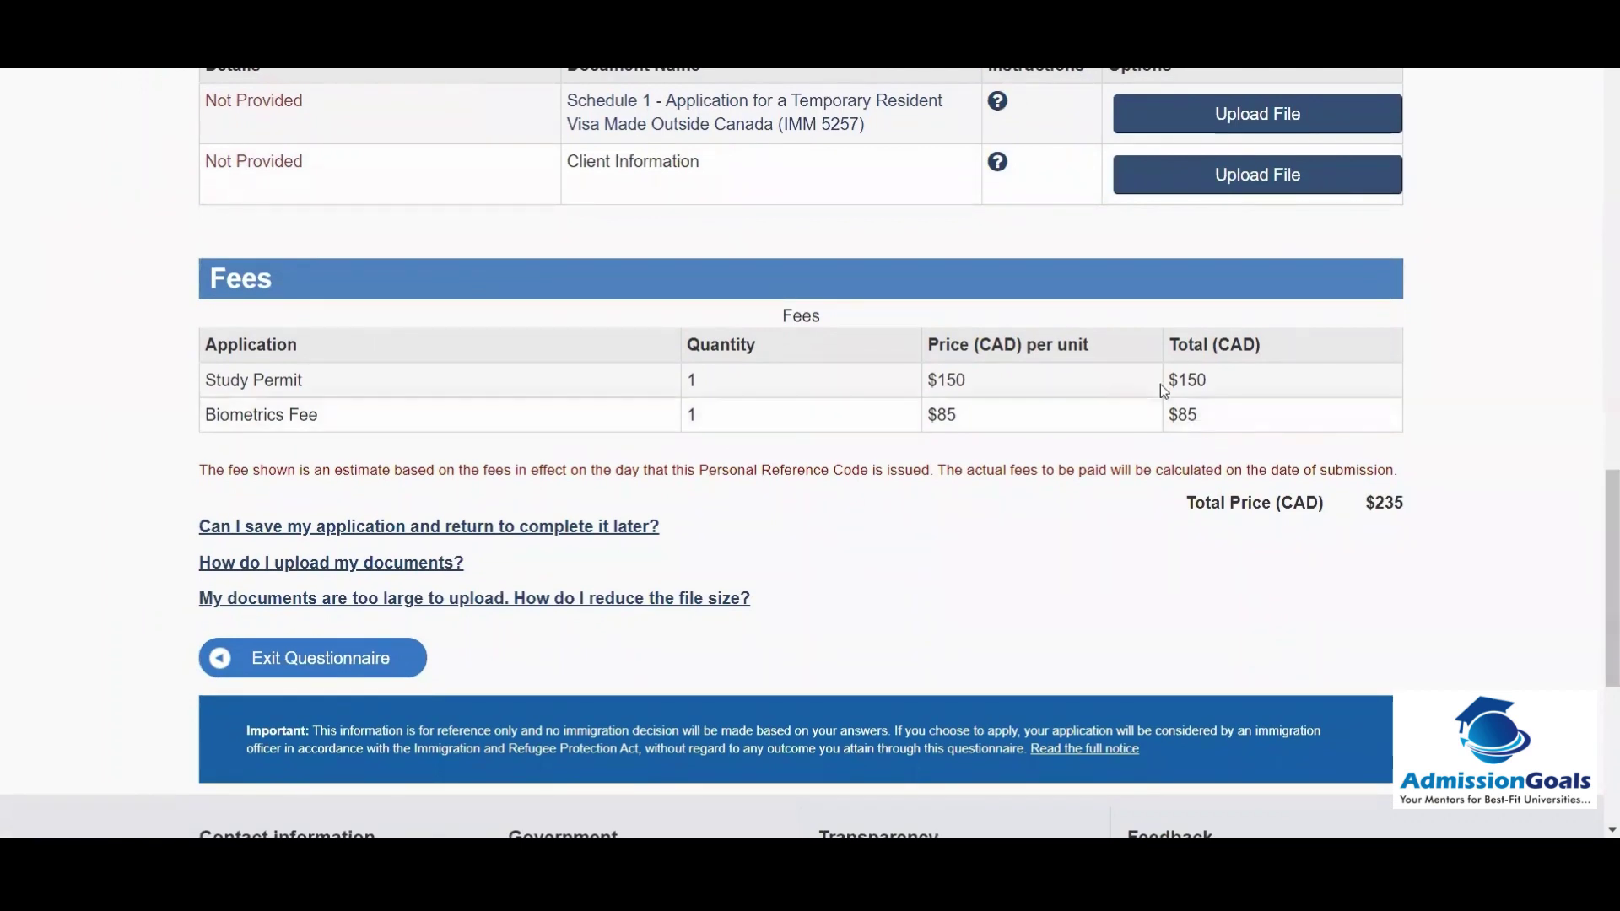